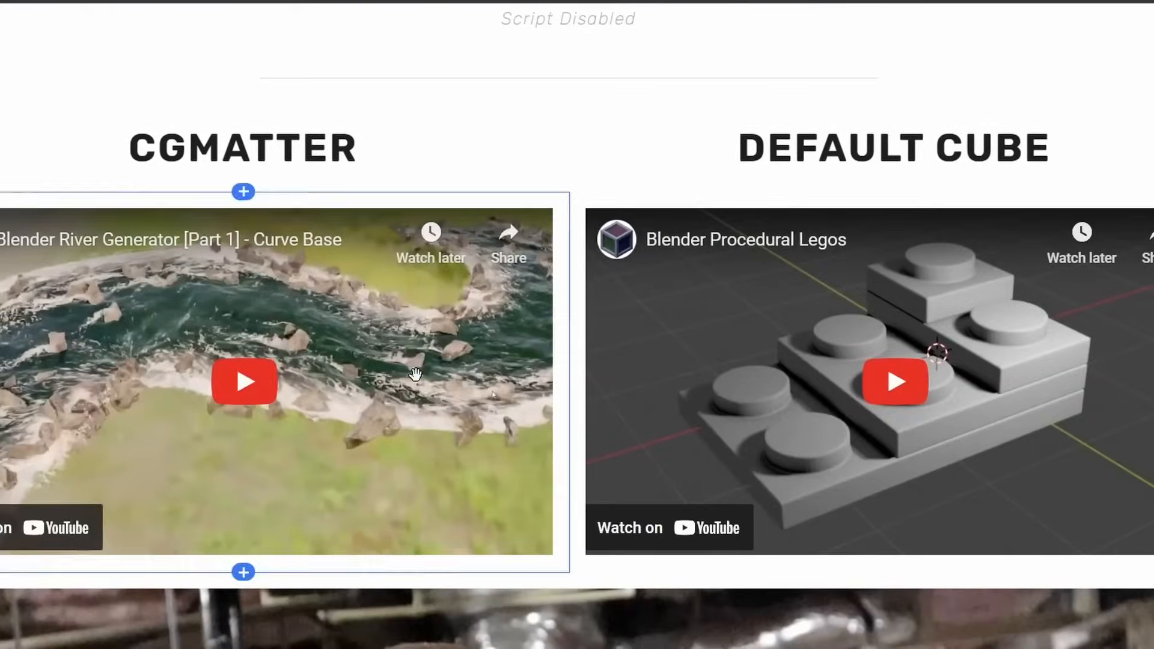
left_click_drag(415, 372, 896, 299)
left_click_drag(874, 433, 186, 253)
left_click(277, 160)
type("s alot")
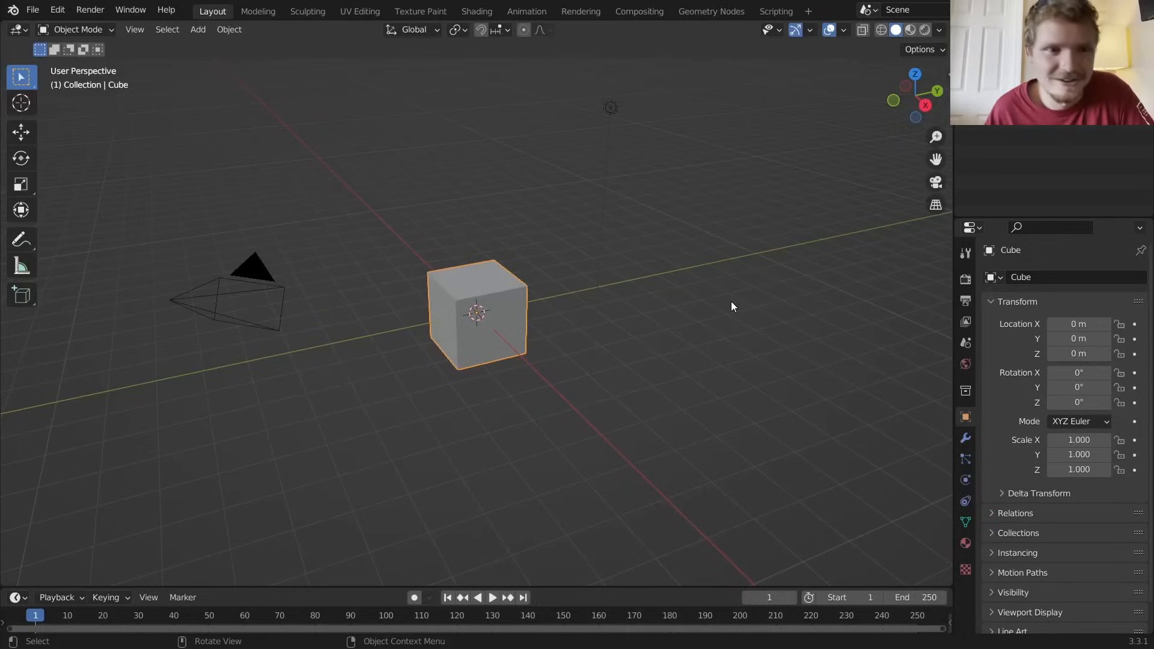
Delete all default objects from the scene and add a new cube mesh
key("a")
key("x")
left_click(495, 244)
key("shift+a")
mouse_move(495, 240)
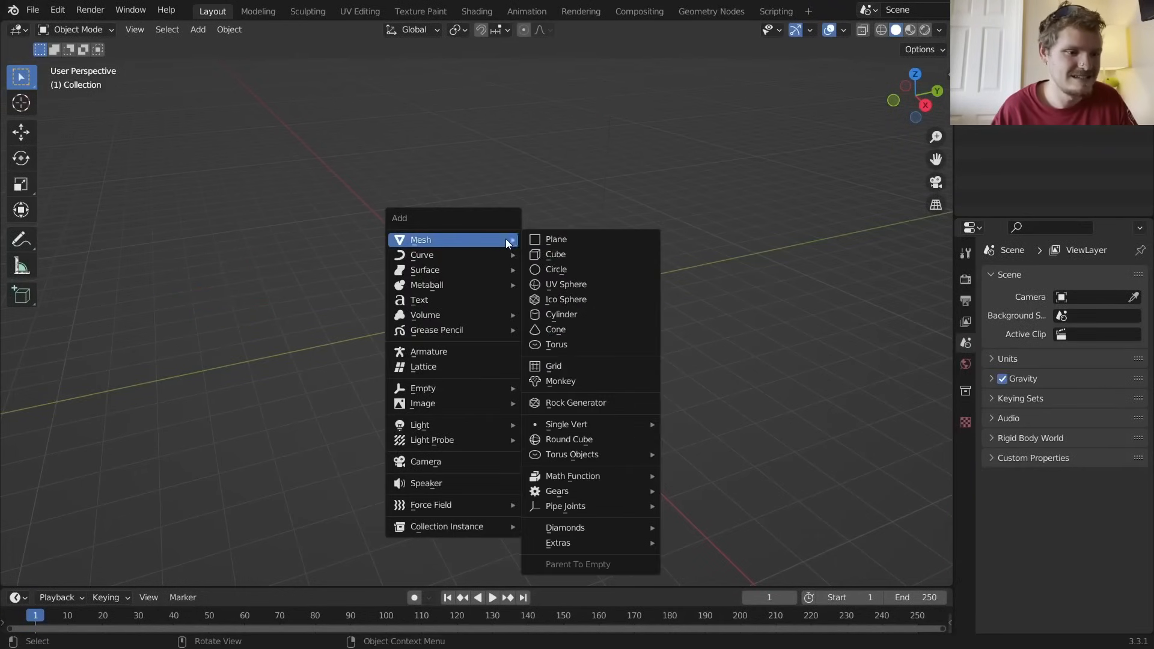
left_click(564, 255)
Create a new geometry node tree for the cube in the Geometry Nodes workspace and delete its Group Input node
left_click(707, 13)
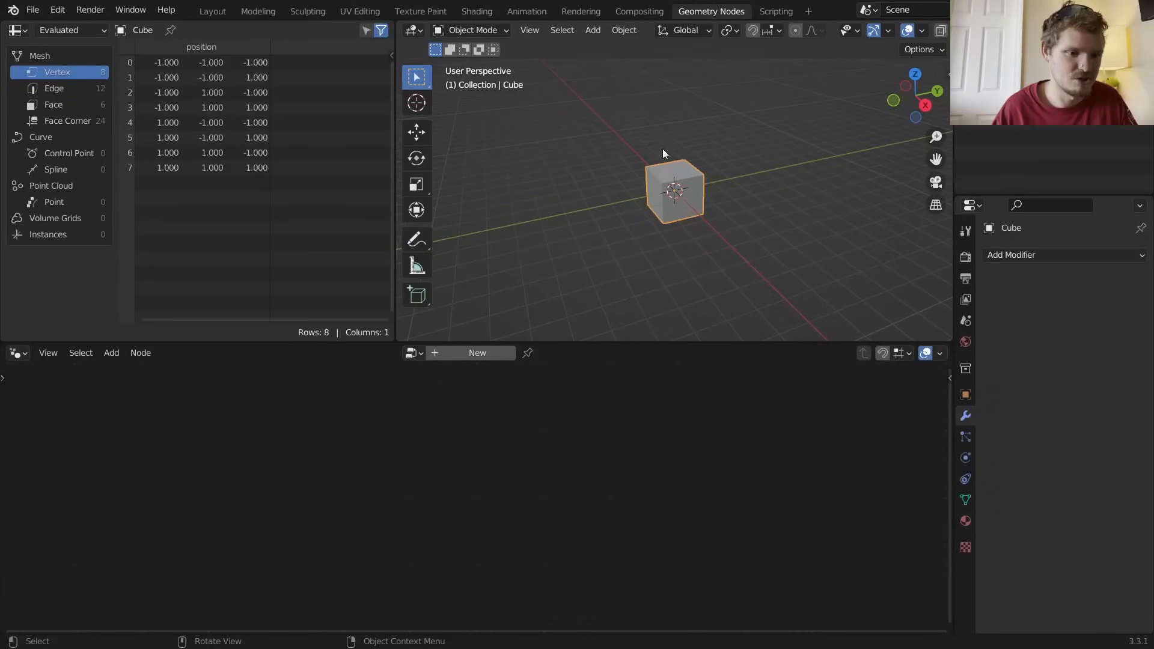
left_click(477, 361)
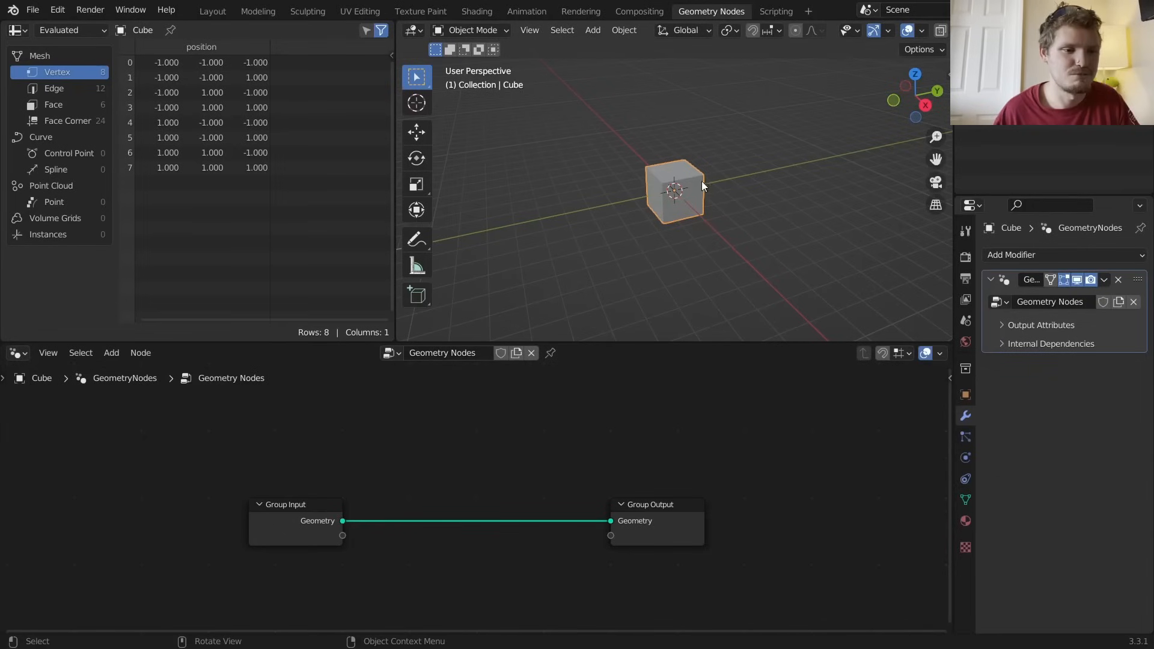
scroll(700, 179, "up", 1)
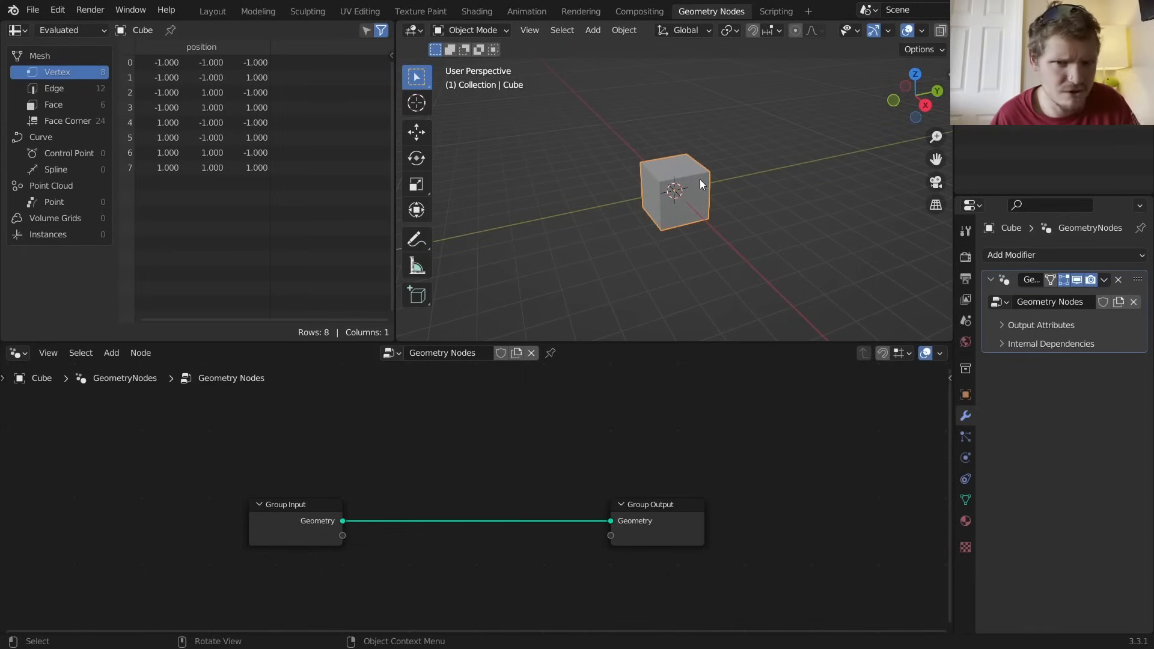
left_click_drag(380, 567, 329, 524)
key("x")
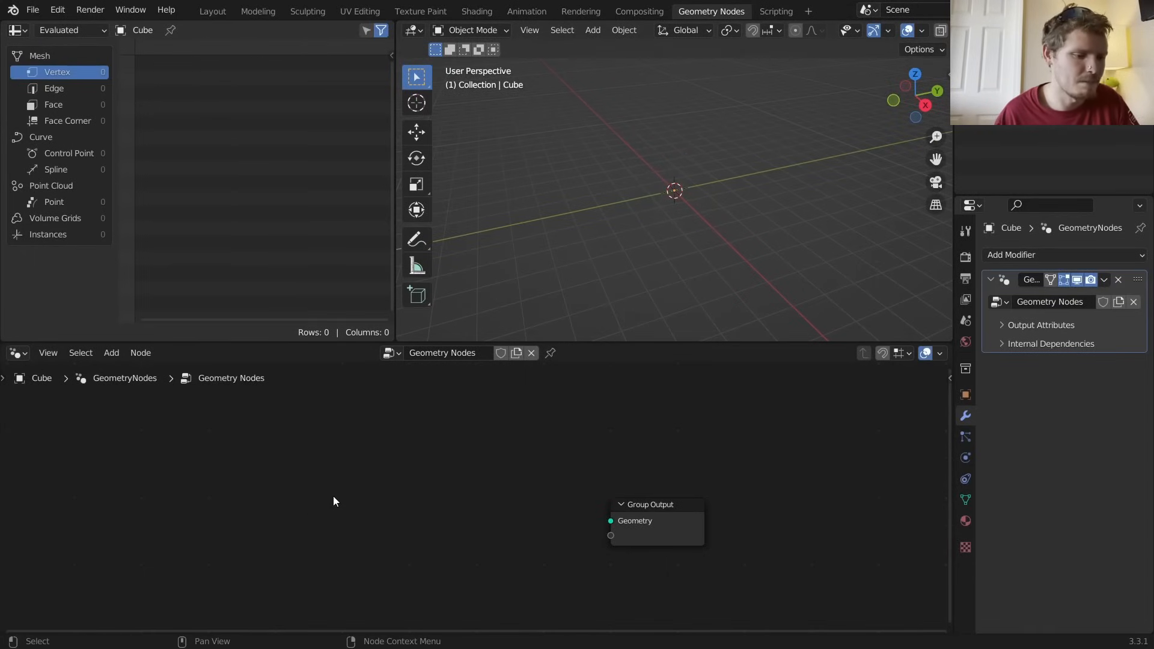
Add a Spiral curve node and connect its Curve output to the Group Output geometry
key("shift+a")
left_click(330, 320)
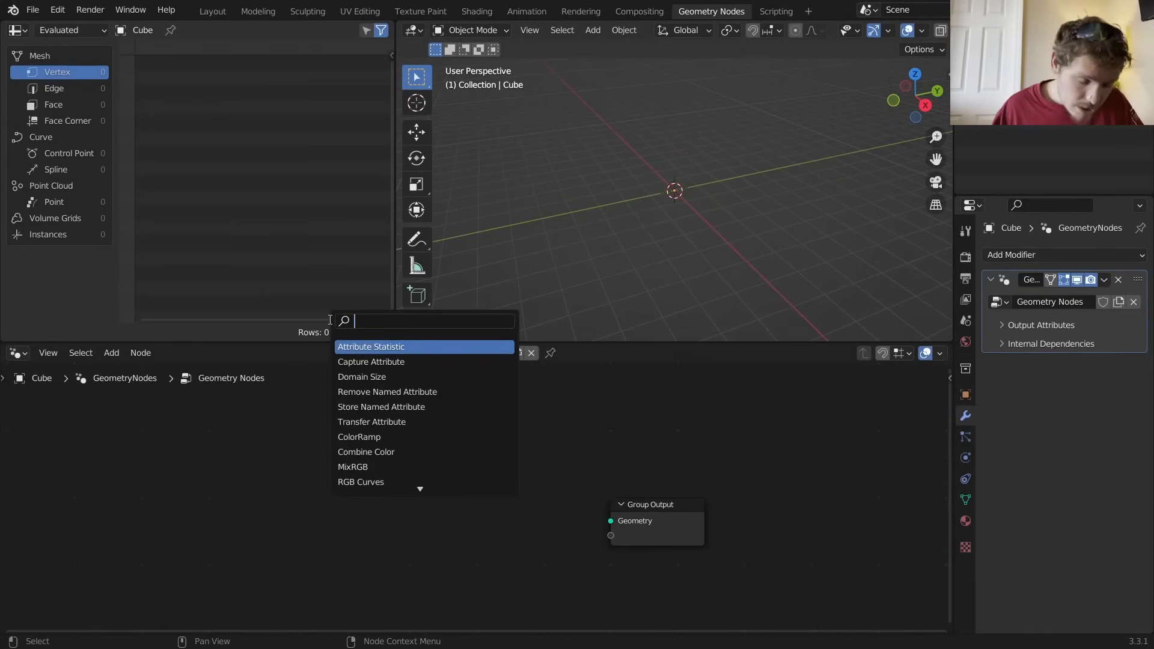
type("spira")
key("Return")
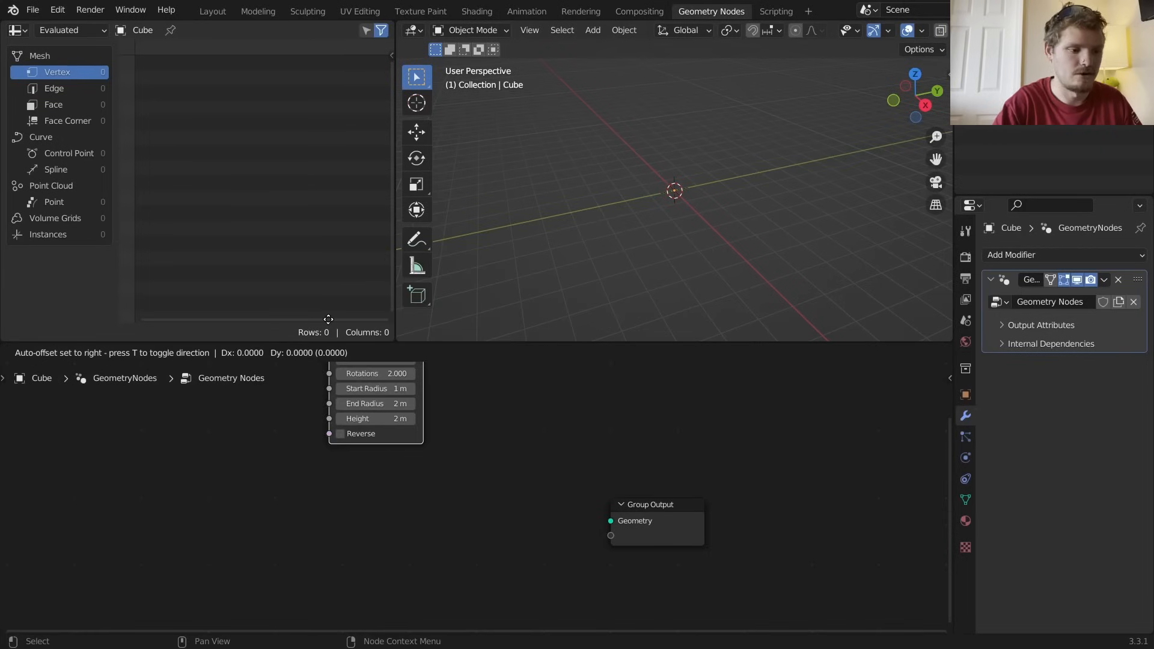
left_click(288, 456)
right_click_drag(385, 470, 650, 523, "alt")
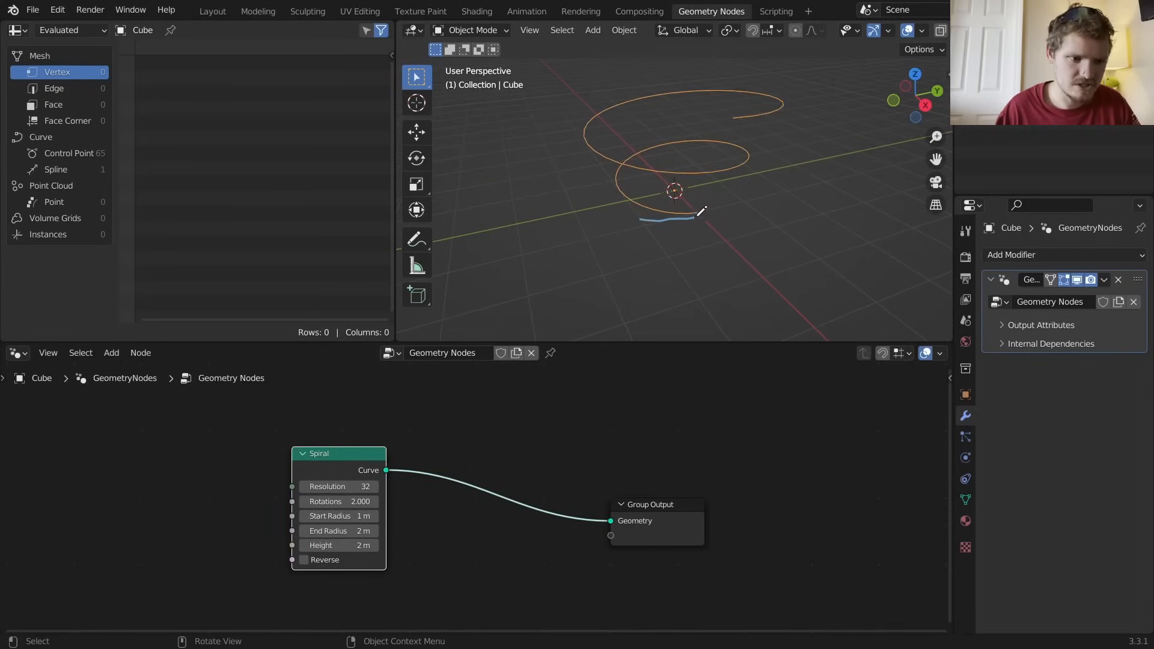
Set the Spiral node's end radius to 0 m and its height to 0.6 m
mouse_move(729, 173)
left_mouse_down()
mouse_move(653, 172)
mouse_move(700, 182)
left_mouse_up()
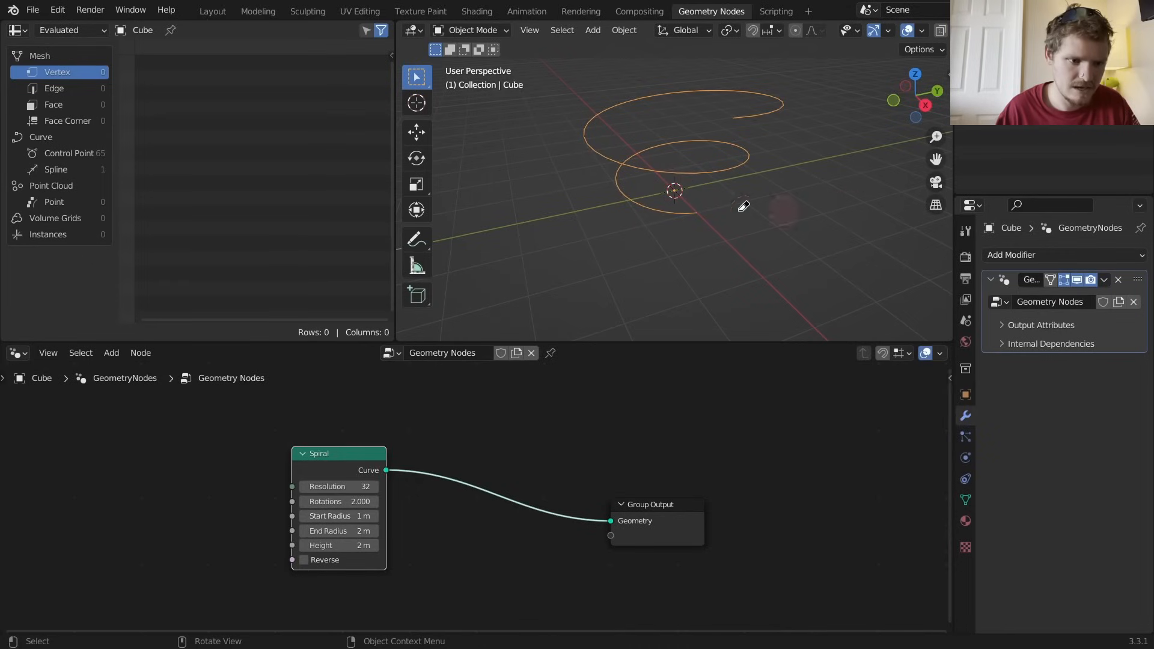
left_click_drag(356, 534, 334, 535)
left_click(356, 534)
type("0")
key("Return")
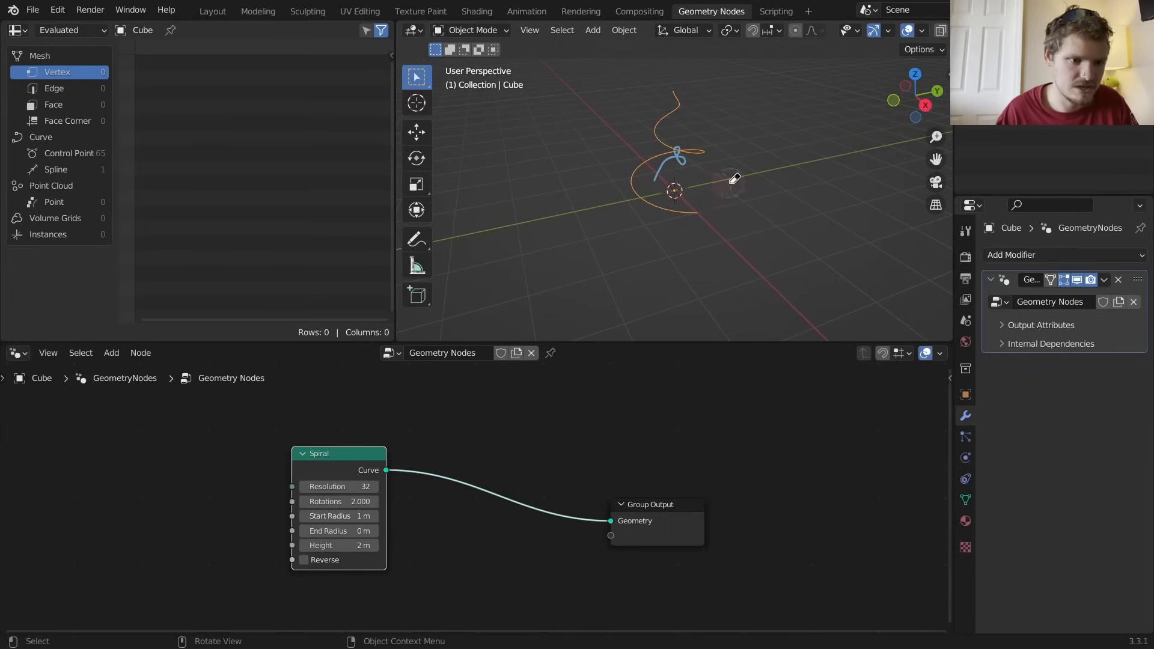
left_click_drag(337, 546, 313, 545)
middle_click_drag(760, 159, 749, 199)
Insert a Curve to Mesh node between the Spiral and Group Output nodes, spacing the Spiral node further away
key("shift+a")
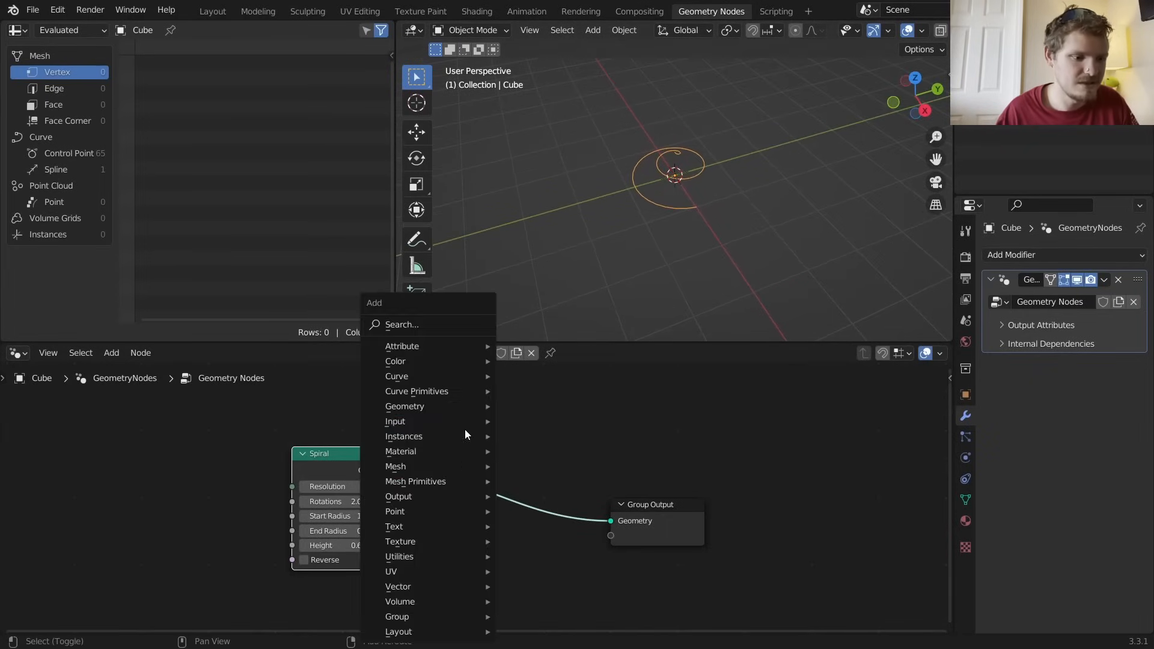
left_click(440, 321)
type("cur")
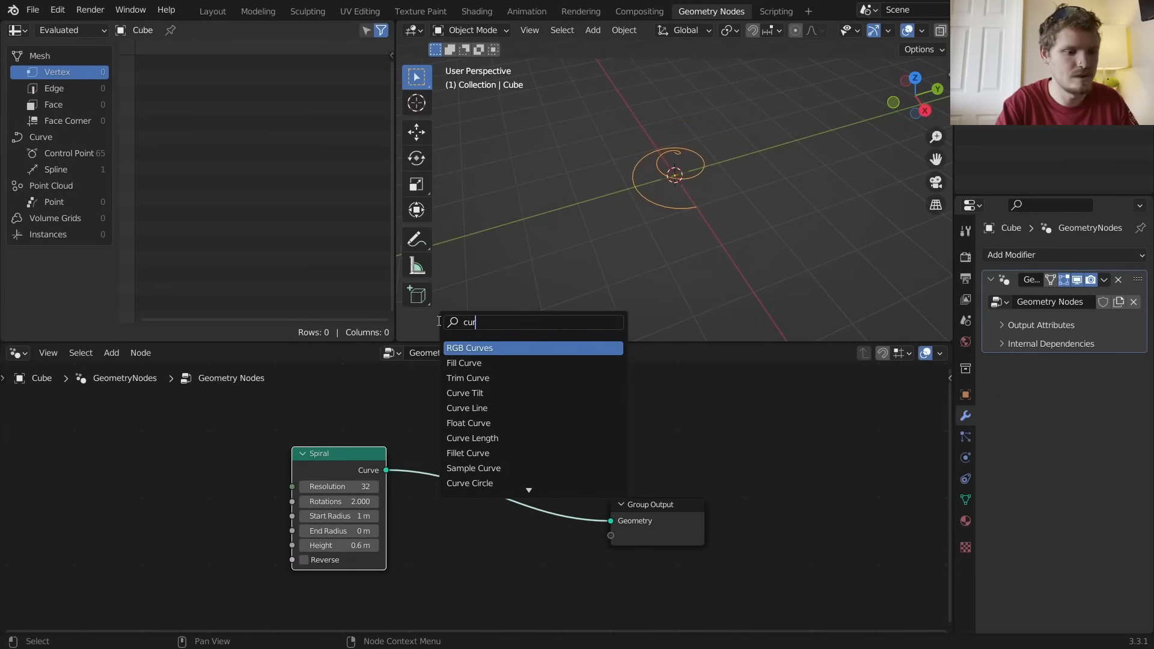
type("ve to")
key("Return")
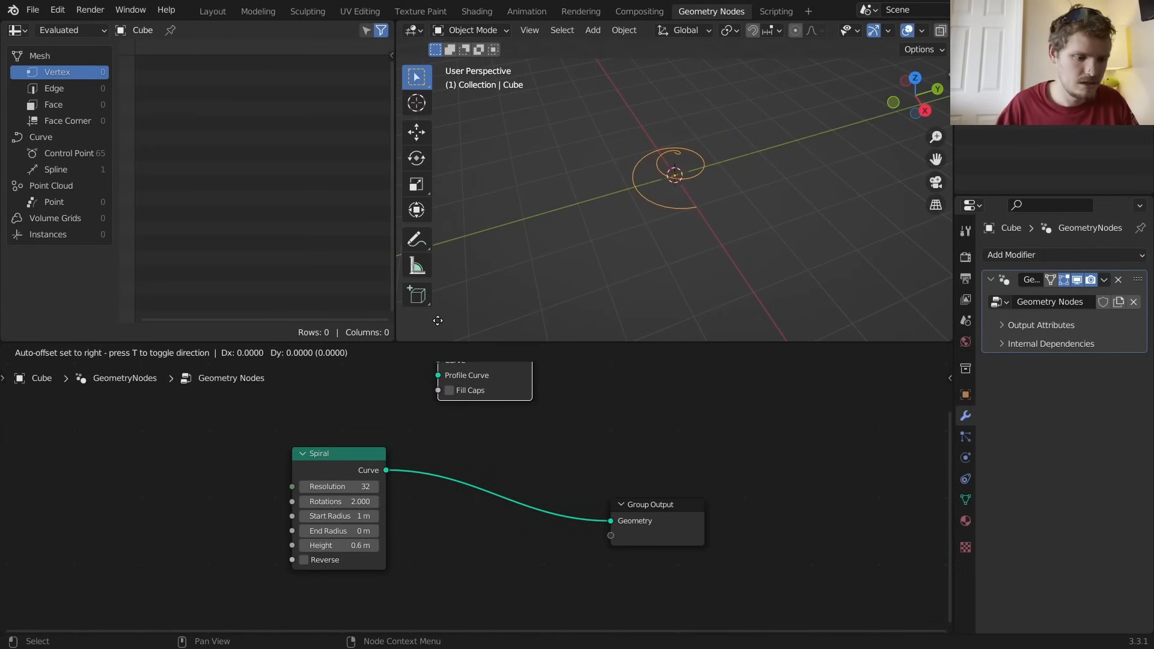
left_click(463, 440)
left_click_drag(349, 465, 323, 457)
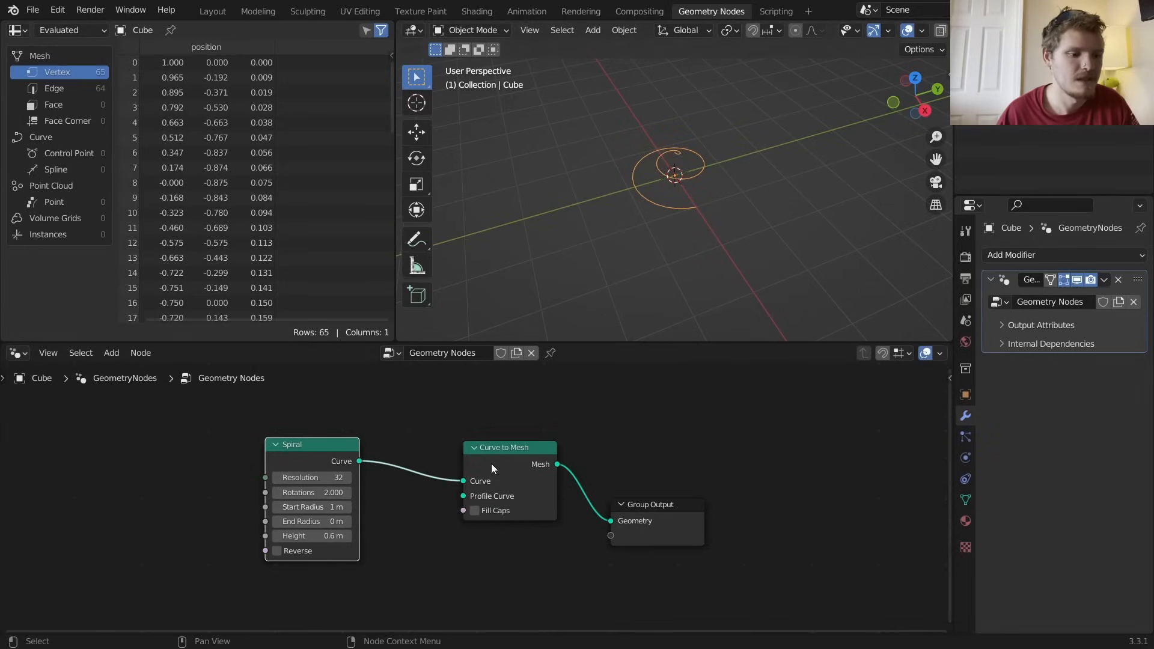
Add a Curve Circle node connected to the Profile Curve input of the Curve to Mesh node
left_click_drag(464, 495, 443, 547)
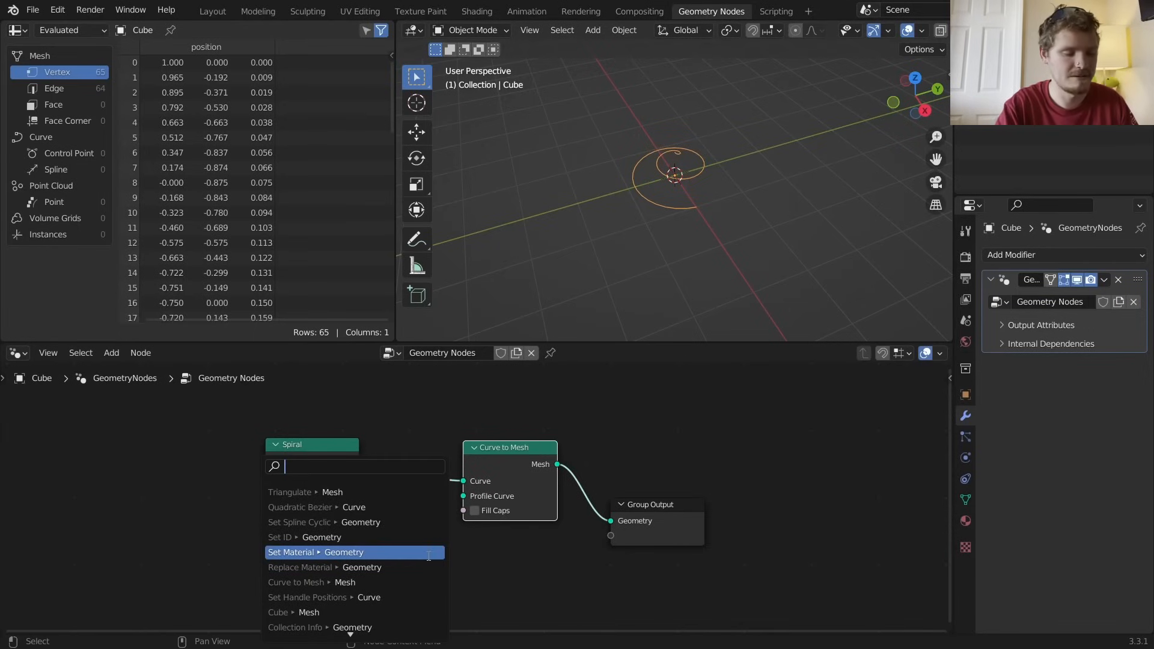
type("curve circ")
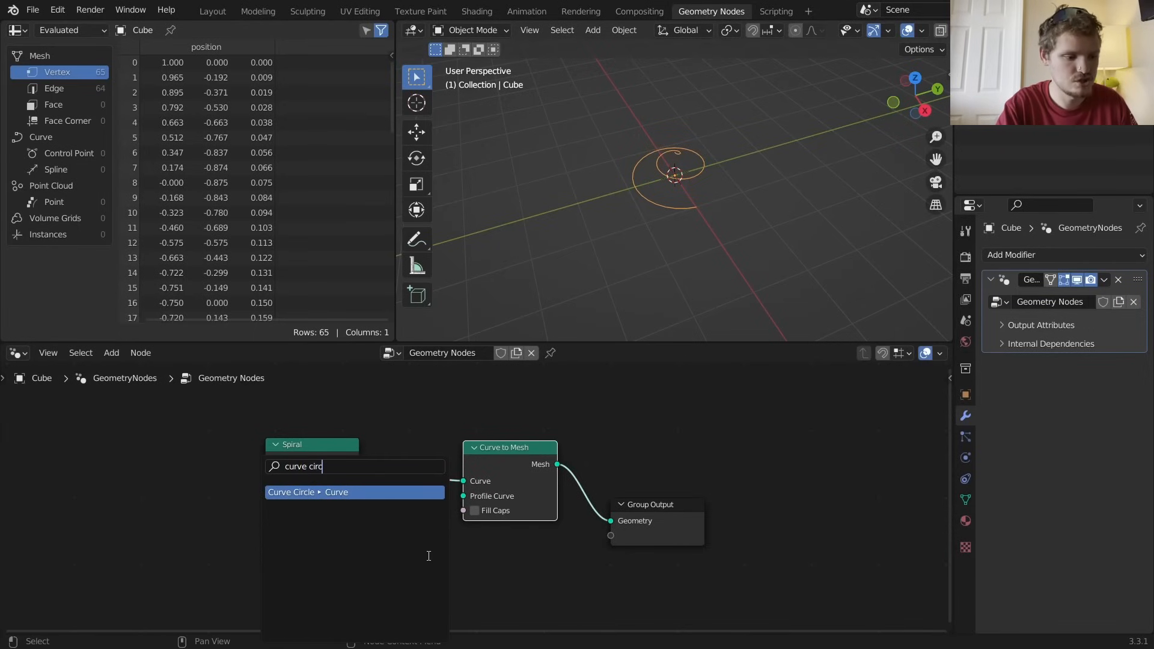
key("Return")
left_click(435, 546)
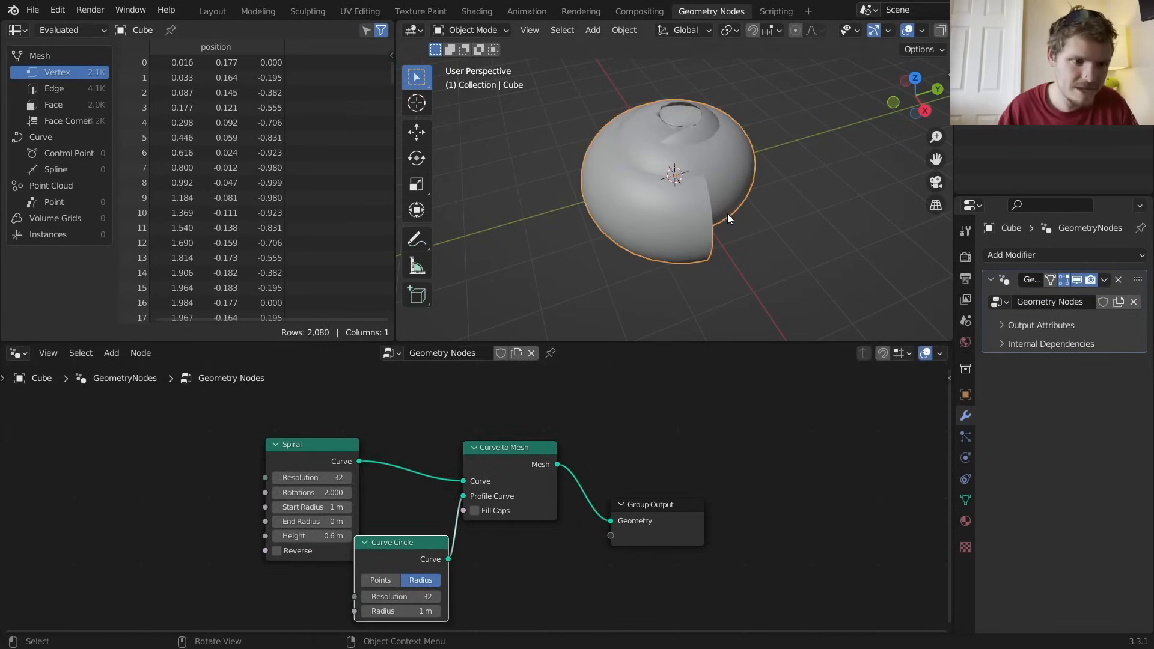
Make room in the node tree and insert a Set Curve Radius node between Spiral and Curve to Mesh
left_click_drag(734, 508, 484, 557)
left_click_drag(481, 480, 745, 470)
middle_click_drag(704, 185, 689, 198, "shift")
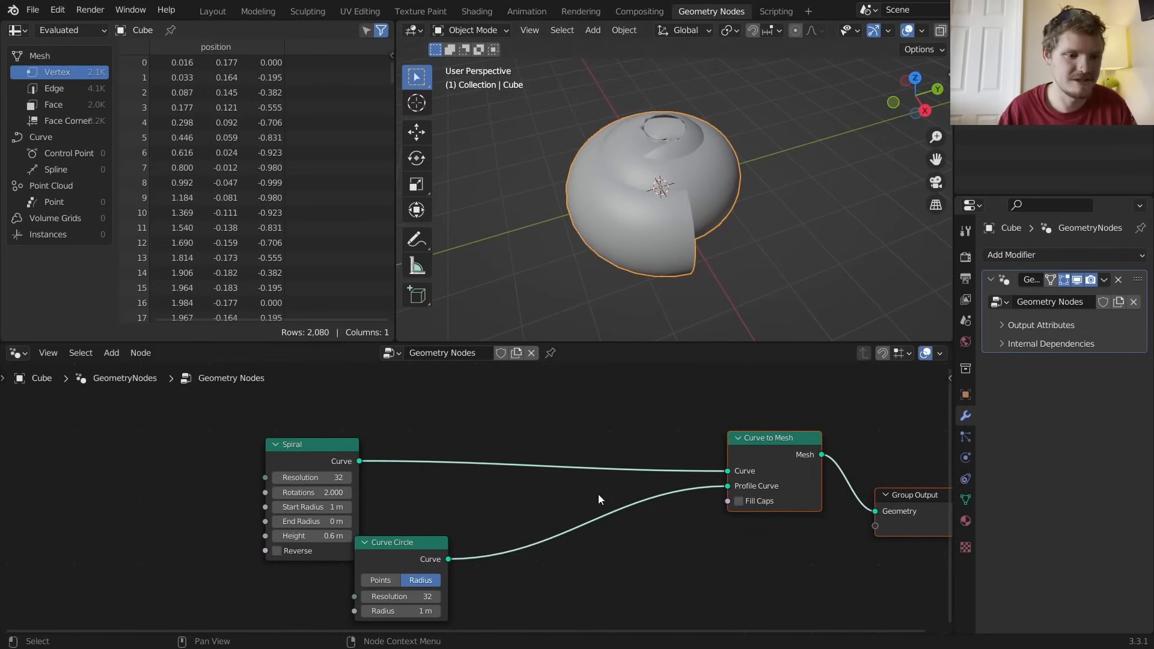
key("shift+a")
type("set rad")
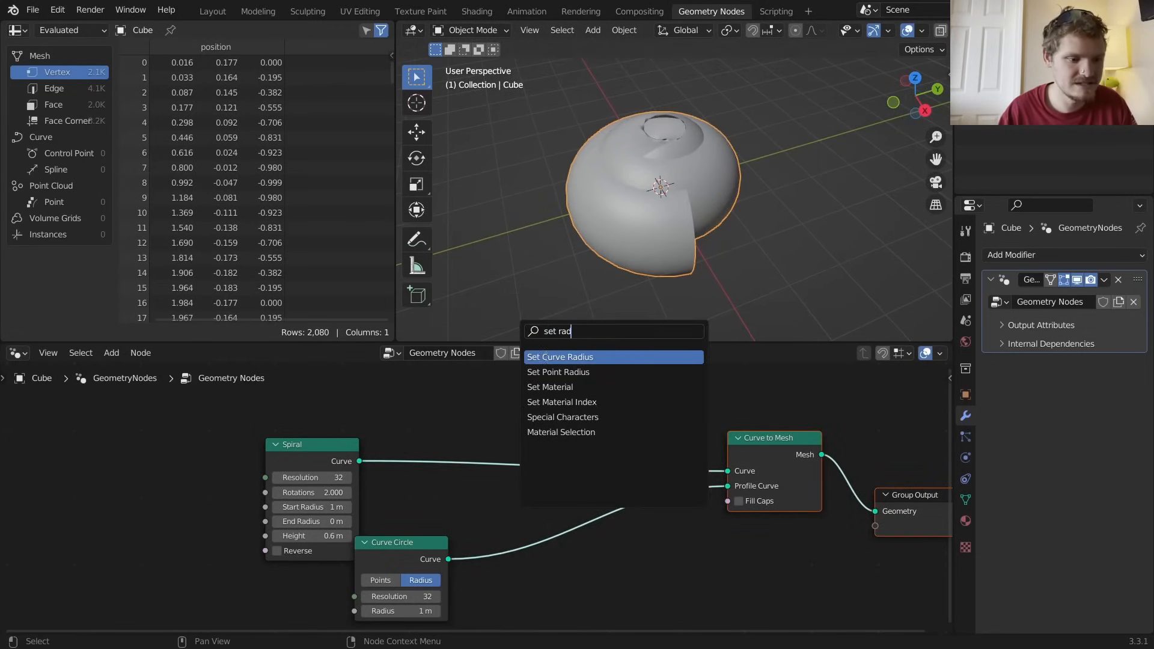
key("Return")
left_click(544, 442)
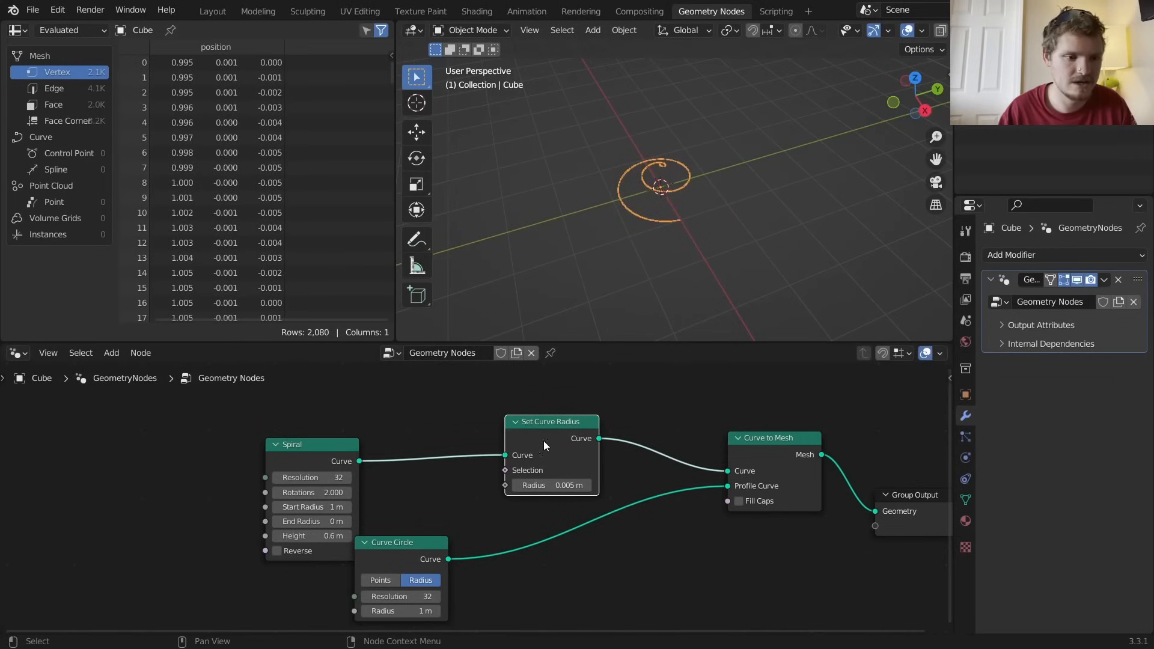
mouse_move(684, 232)
left_mouse_down()
mouse_move(685, 300)
mouse_move(672, 241)
left_mouse_up()
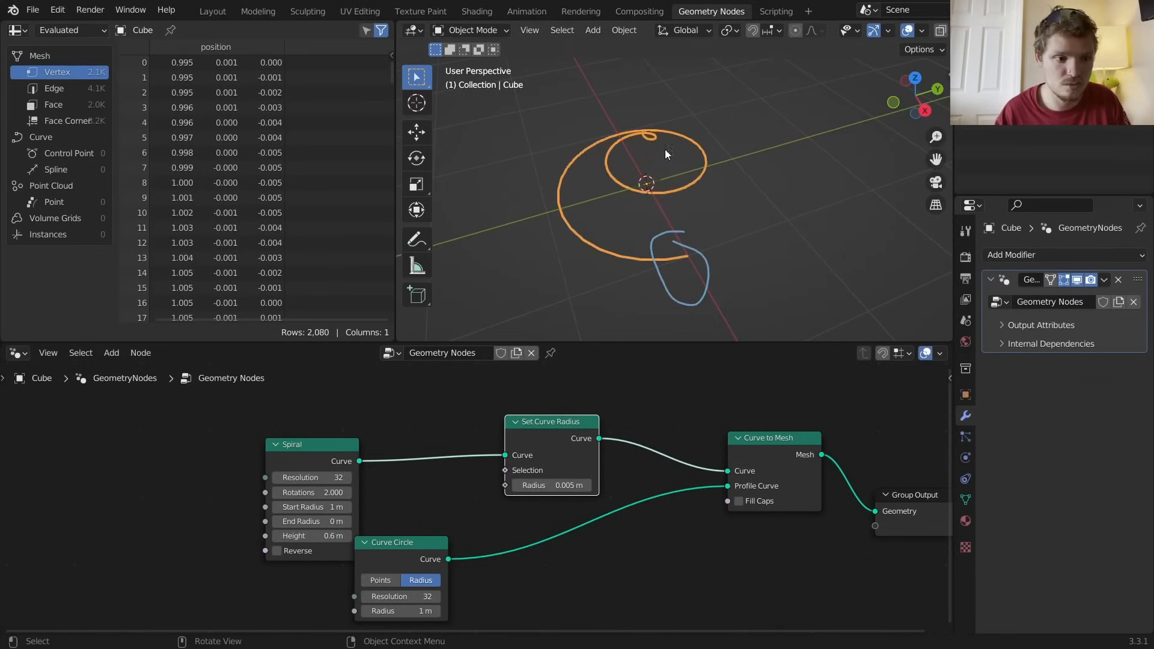
Add a Spline Parameter node above the Spiral node, with its Factor output driving the Set Curve Radius node's Radius
middle_click_drag(554, 411, 604, 409)
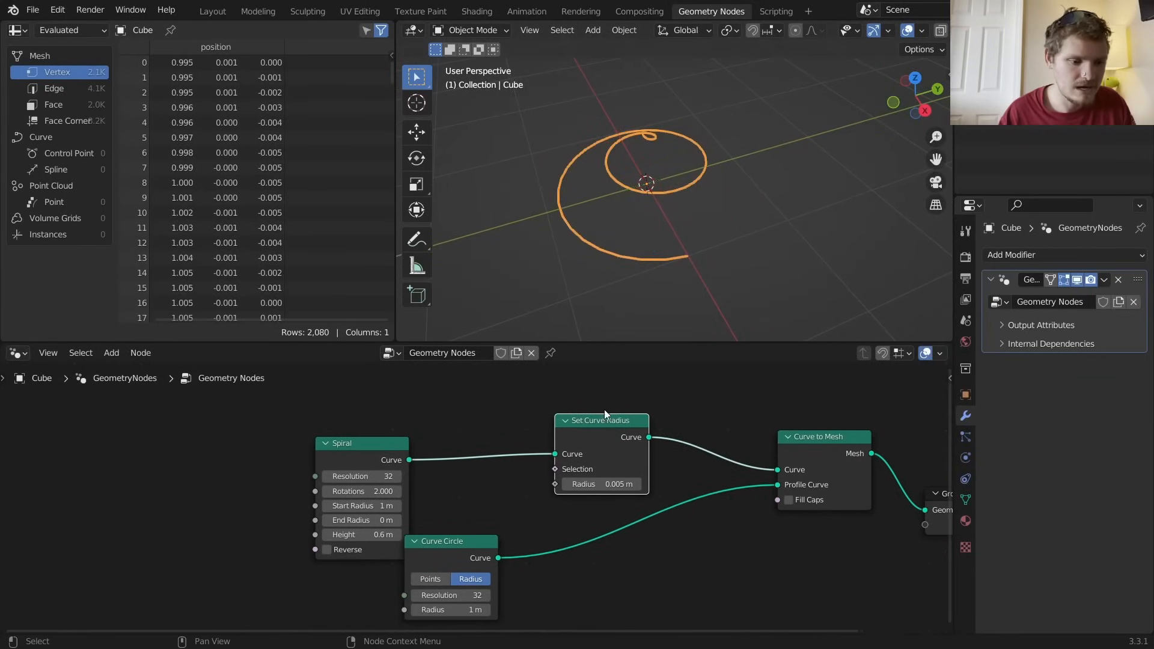
left_click_drag(554, 484, 424, 409)
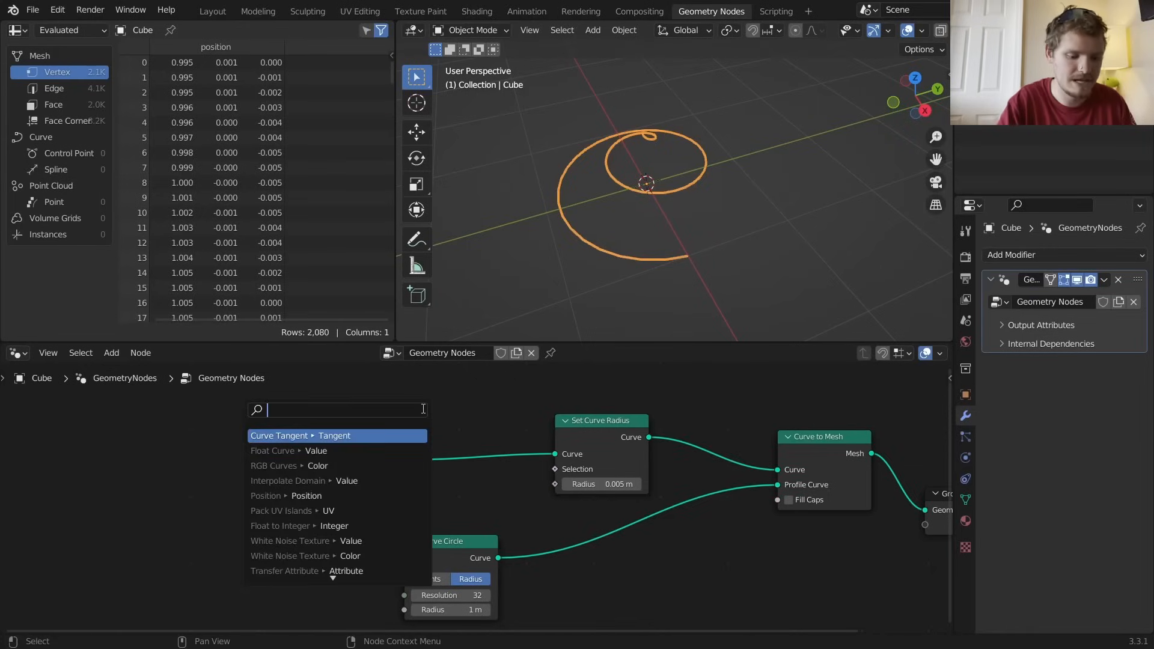
type("spline para")
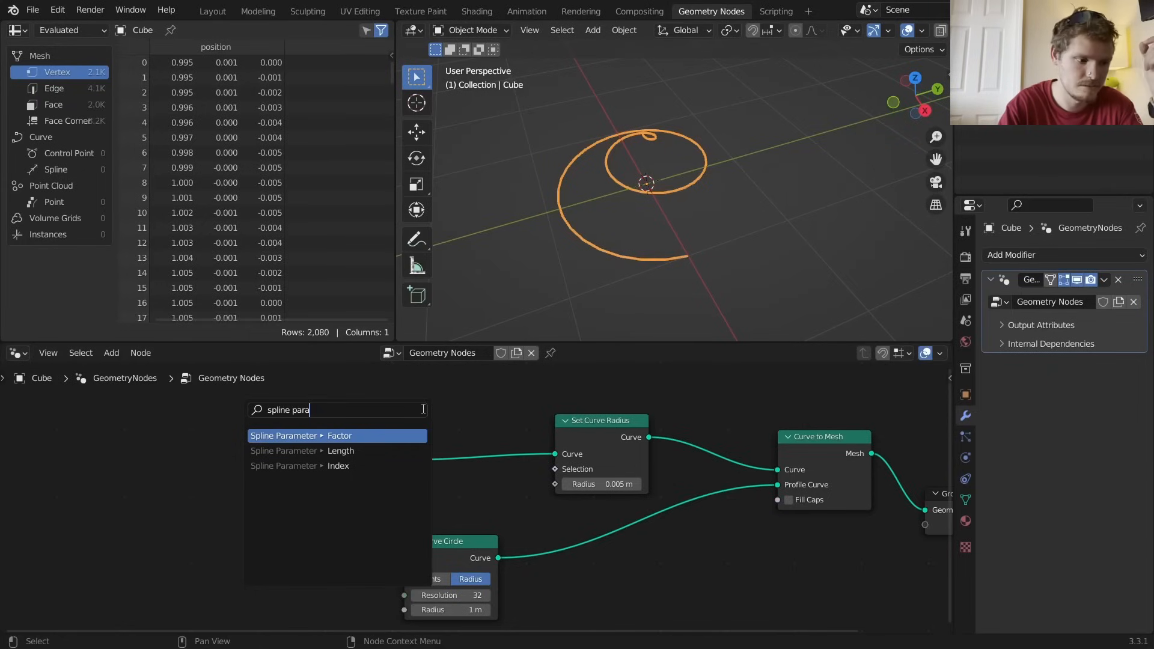
key("Return")
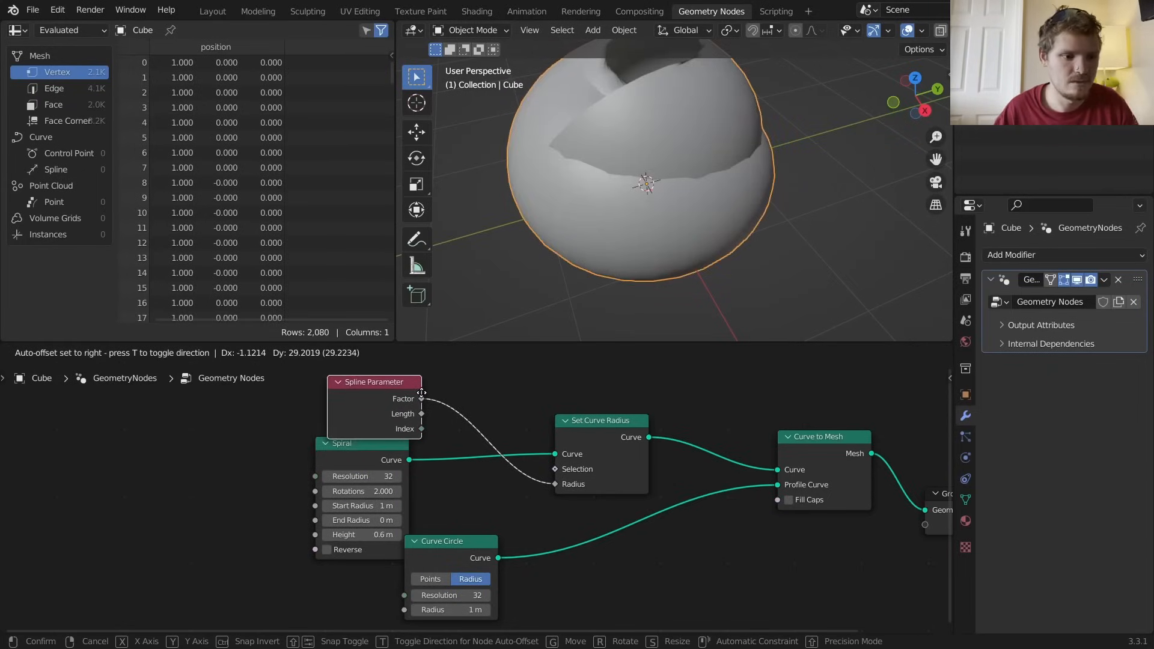
left_click(422, 392)
middle_click_drag(805, 126, 759, 120)
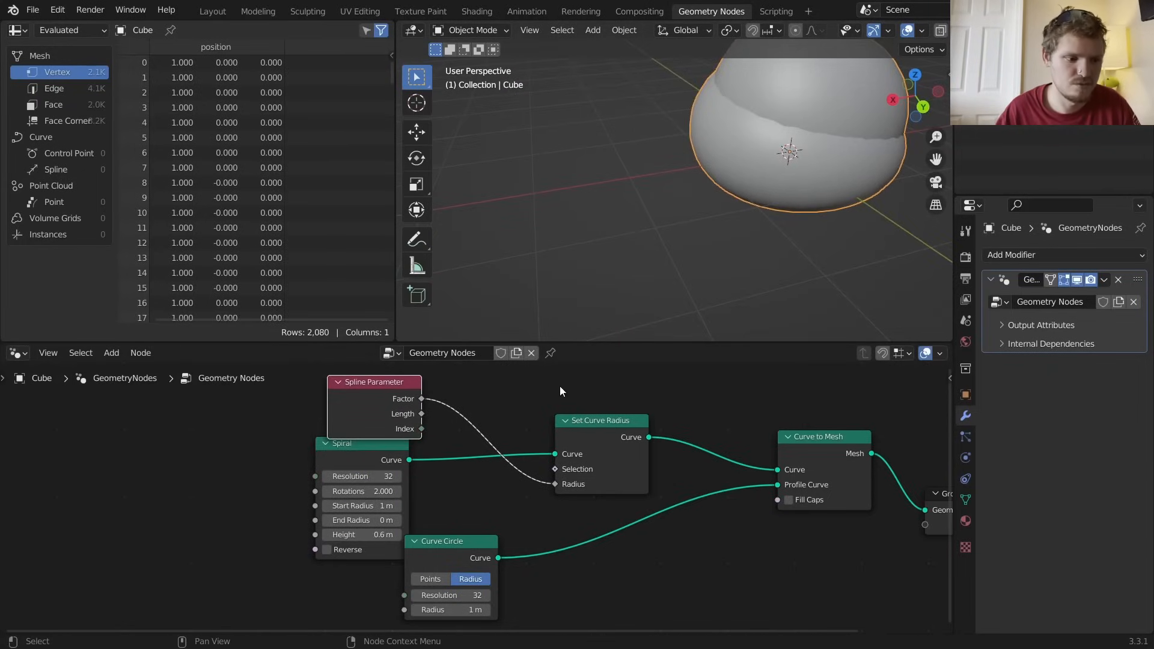
left_click_drag(377, 409, 365, 403)
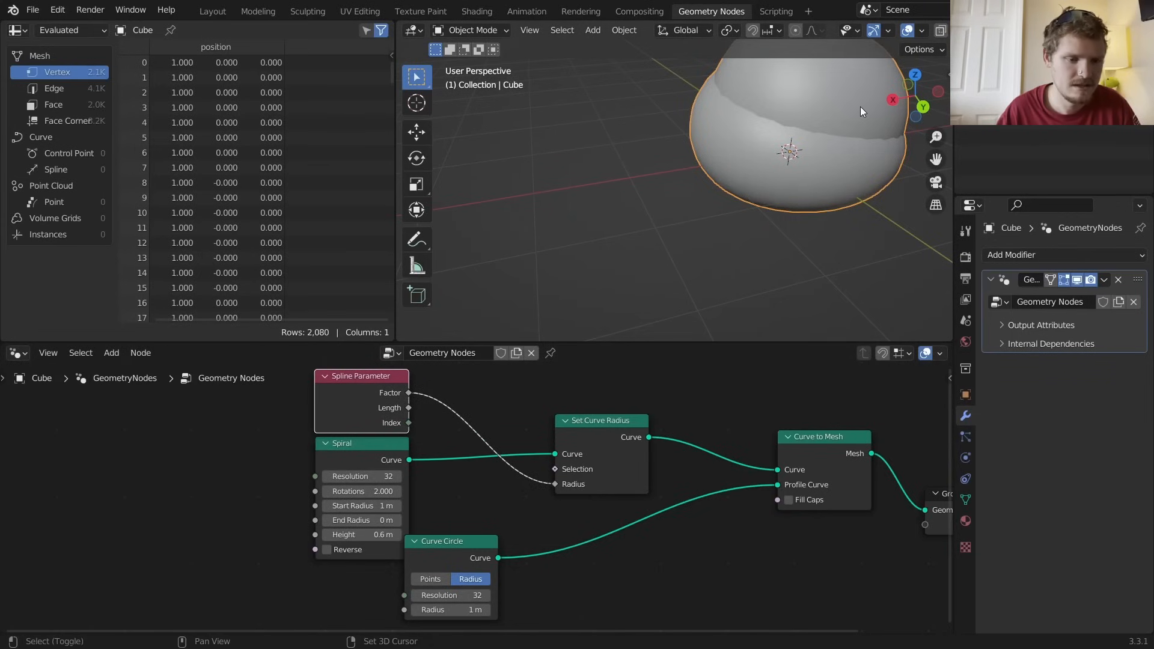
Try a start radius of 1.9 m on the Spiral node and undo the change
middle_click_drag(860, 107, 720, 205)
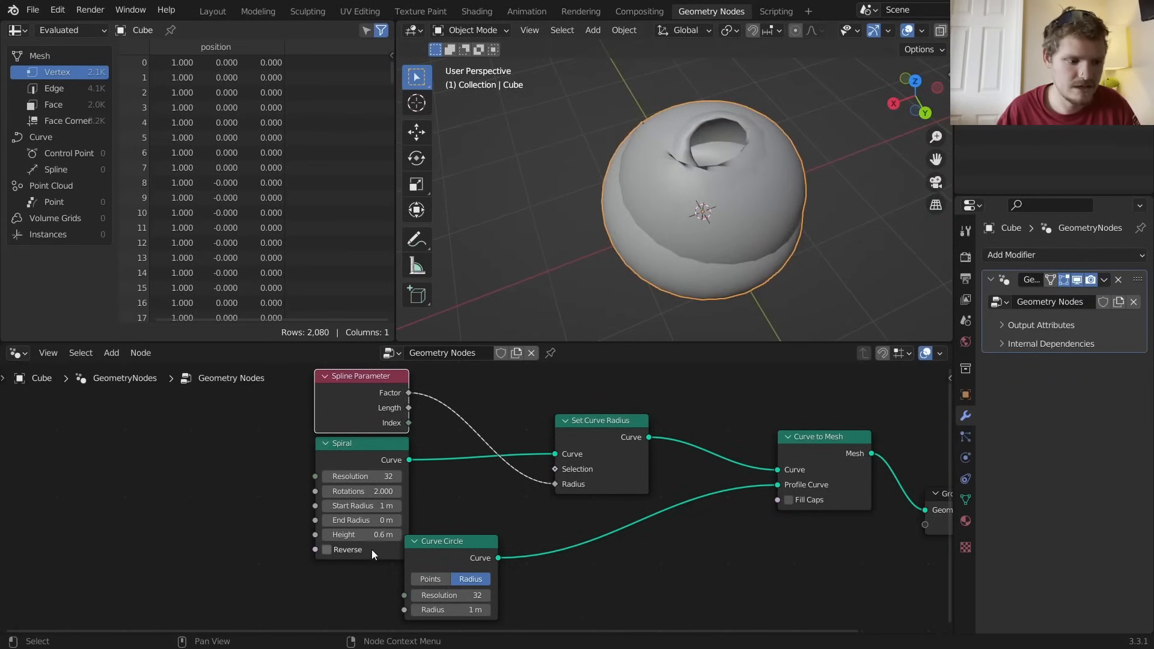
left_click_drag(361, 520, 400, 505)
middle_click_drag(649, 240, 613, 244)
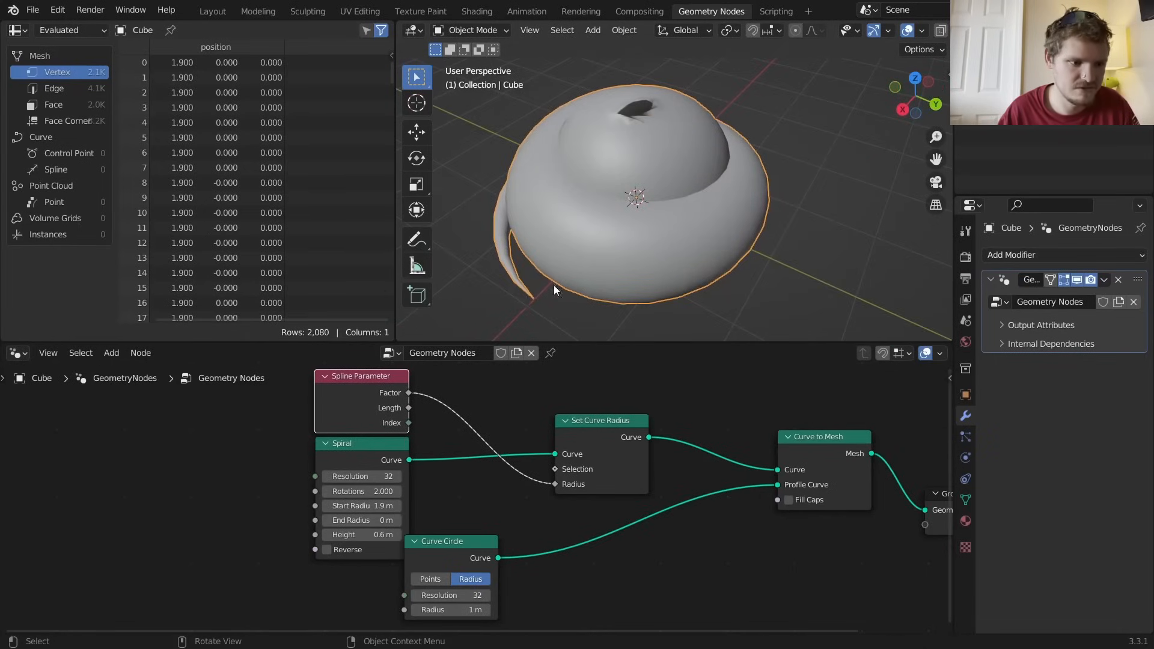
key("ctrl+z")
Insert a Map Range node on the link between Spline Parameter's Factor and the Set Curve Radius node's Radius
key("shift+a")
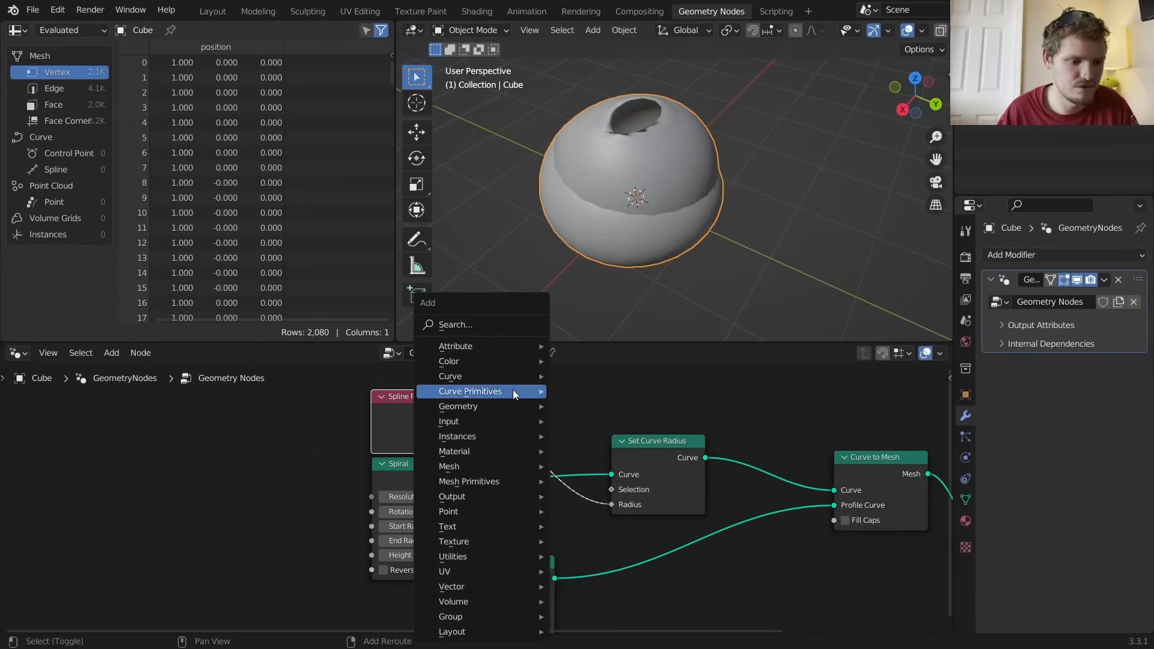
left_click(514, 328)
type("rang")
key("Return")
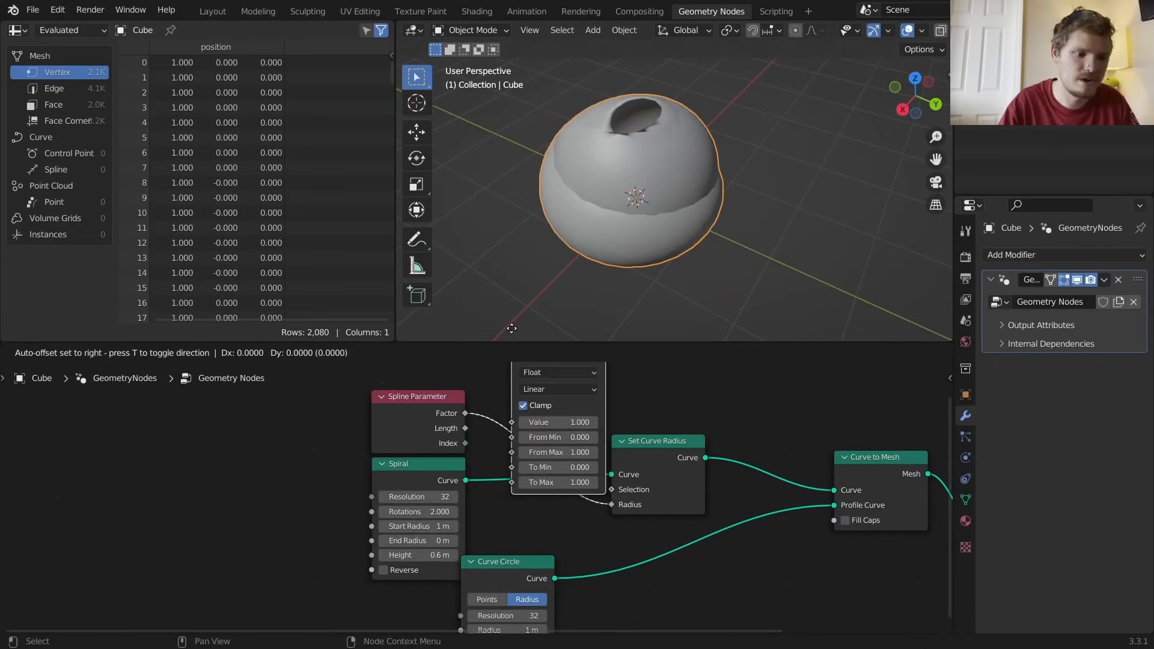
left_click(571, 475)
Reverse the Map Range output with To Min 1 and To Max 0, and reduce To Min to 0.52
left_click(582, 490)
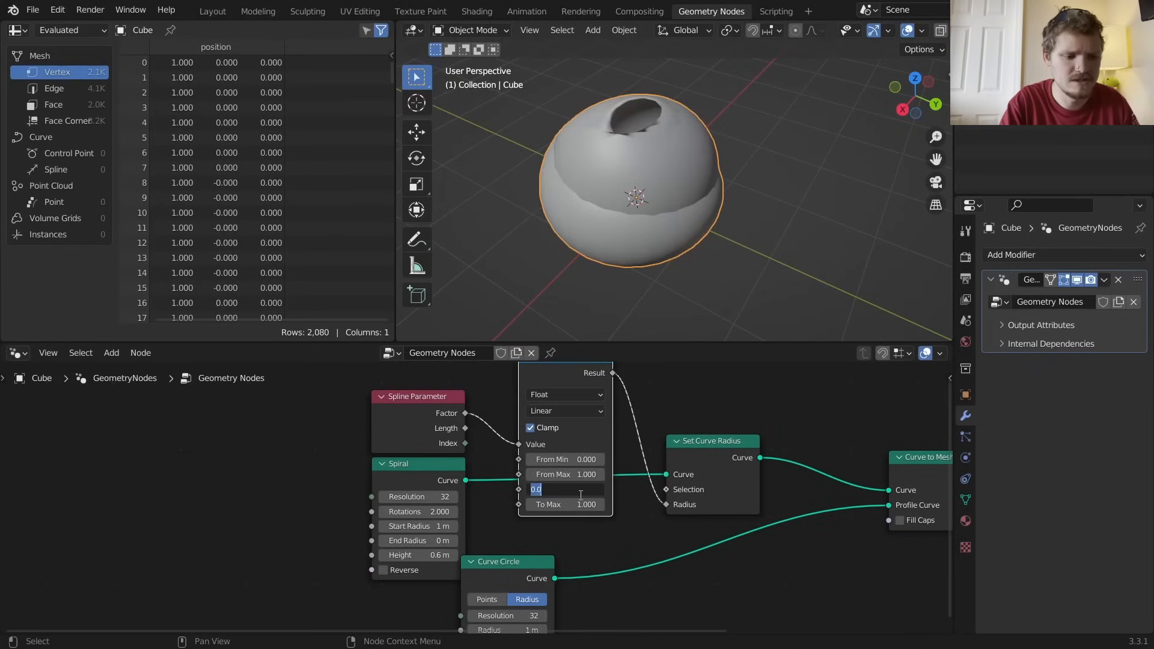
type("1")
key("Tab")
type("0")
key("Return")
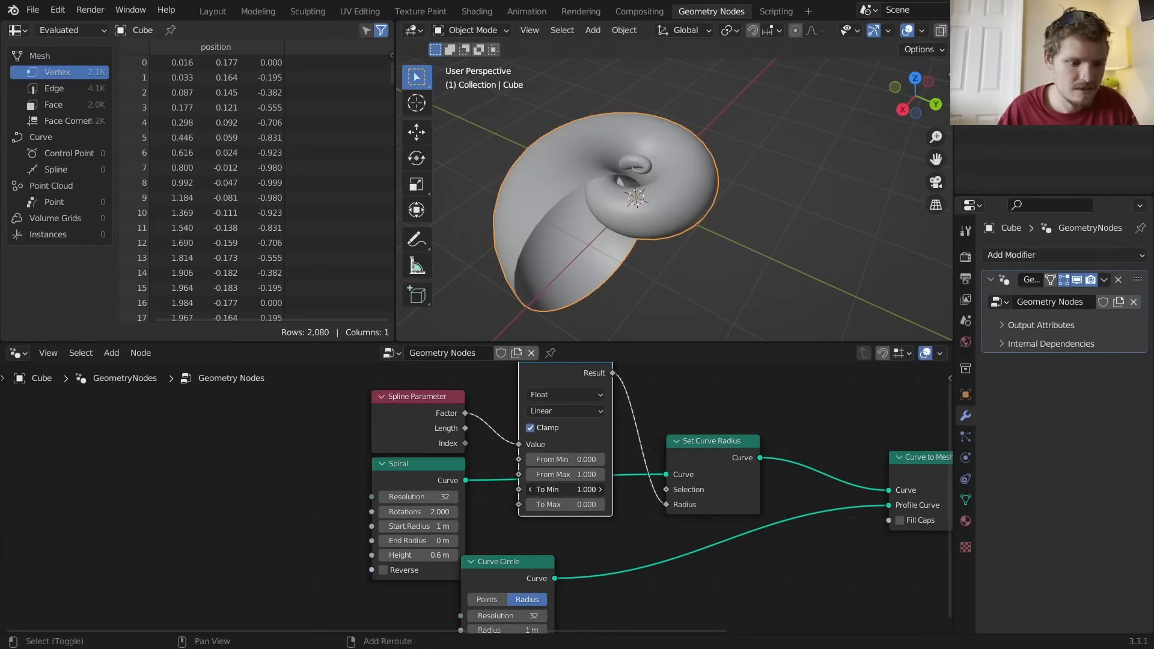
left_click_drag(582, 490, 530, 489)
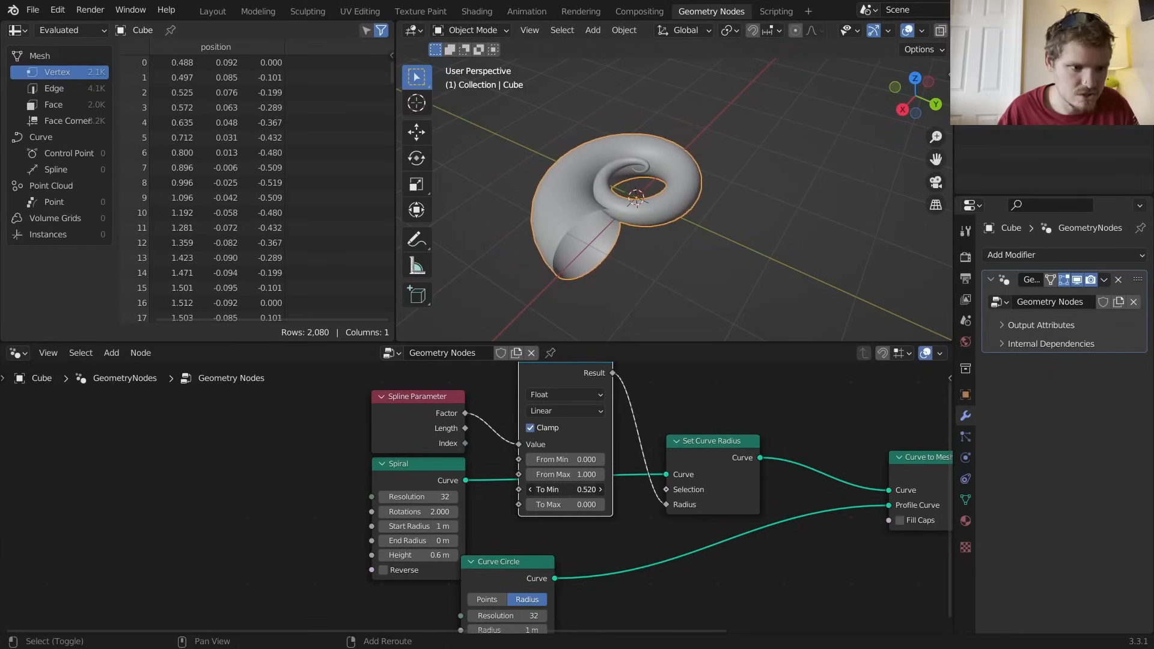
Set the Spiral node's Rotations to 3 and Height to 0.78 m, and the Map Range node's To Max to 0.16
left_click_drag(422, 516, 583, 505)
middle_click_drag(730, 48, 660, 163)
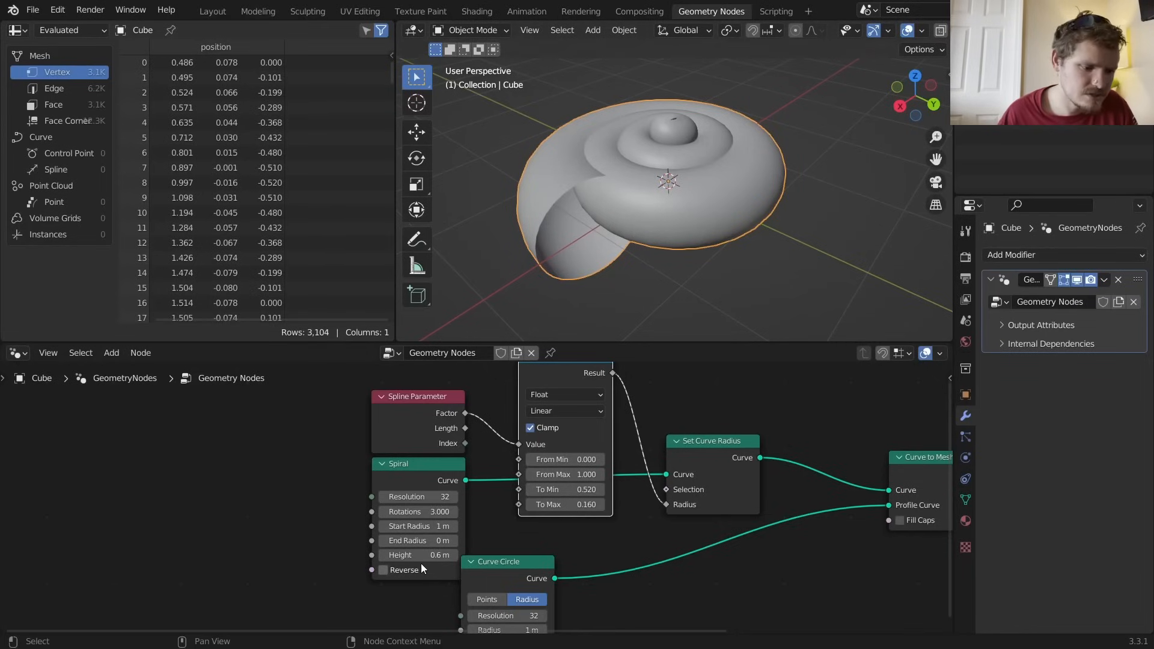
left_click_drag(421, 555, 453, 555, "shift")
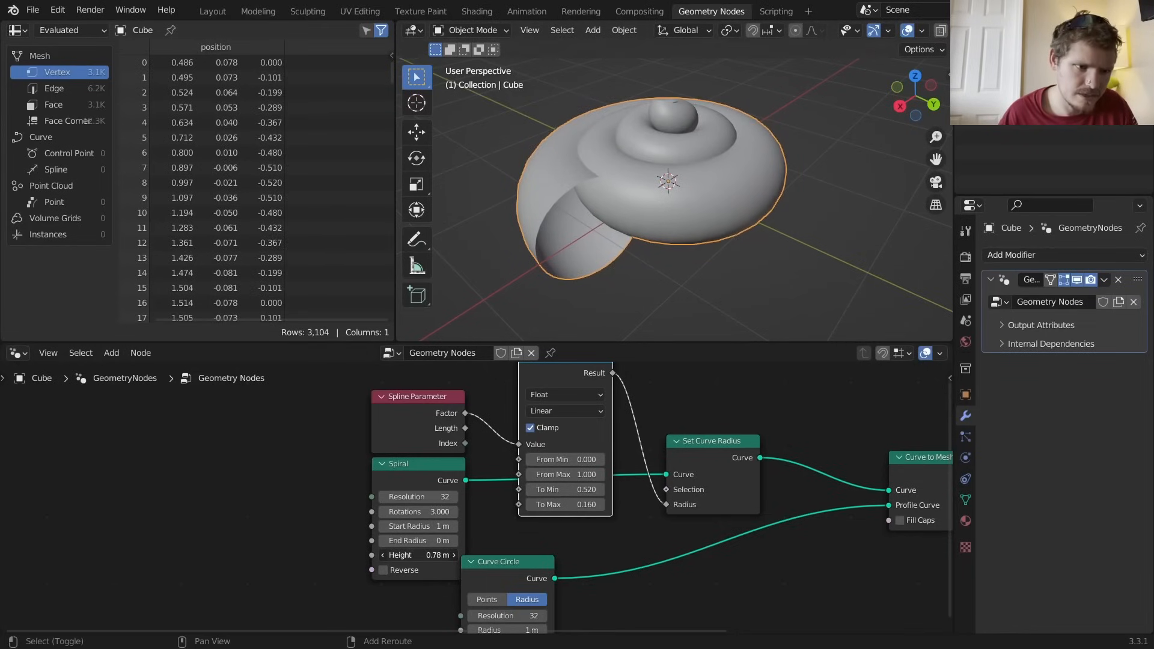
Inspect the shell's tip and opening, and lower the Map Range node's To Max to 0.1
scroll(611, 158, "up", 3)
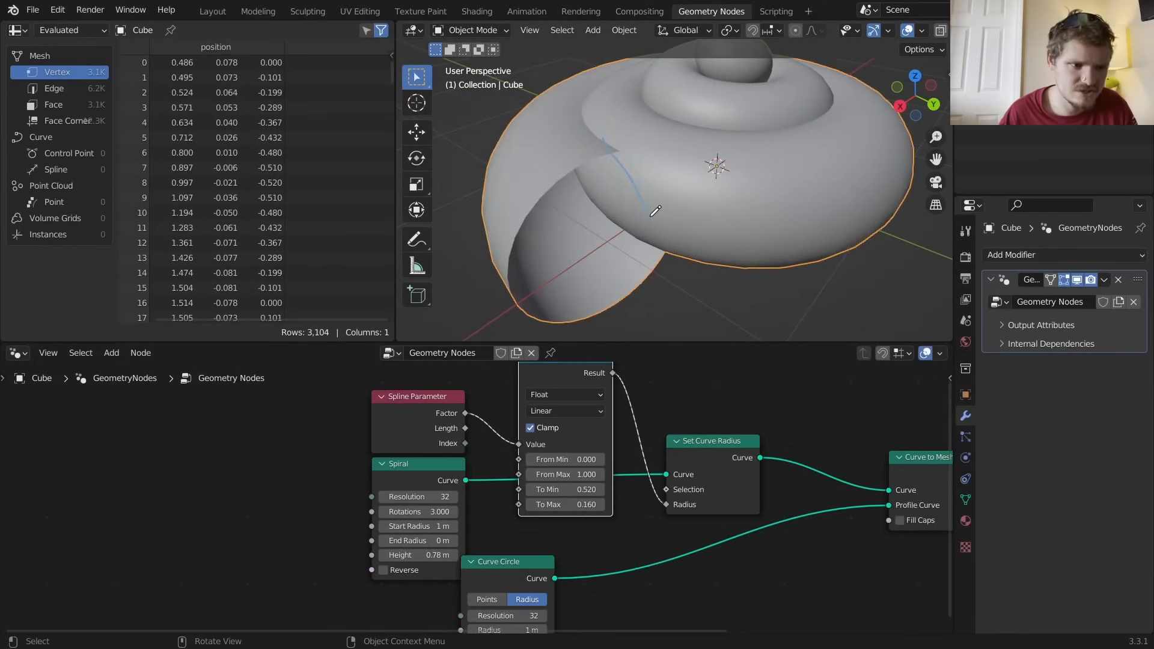
key("ctrl+z")
middle_click_drag(736, 113, 721, 158, "shift")
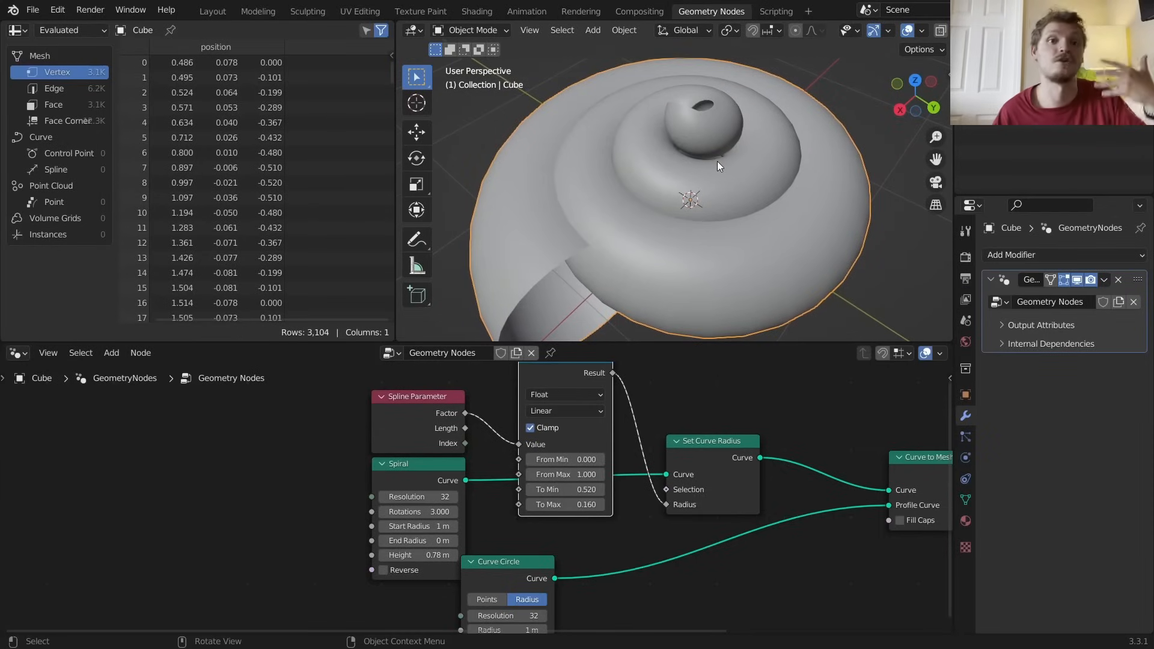
middle_click_drag(763, 114, 721, 117)
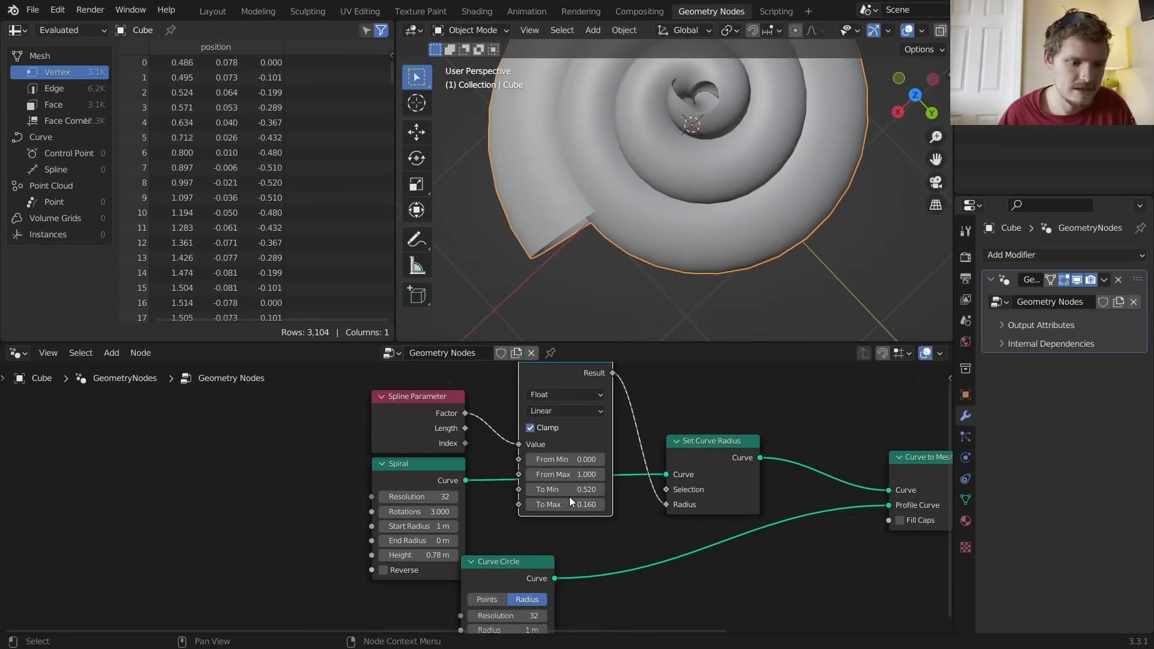
middle_click_drag(539, 530, 474, 493)
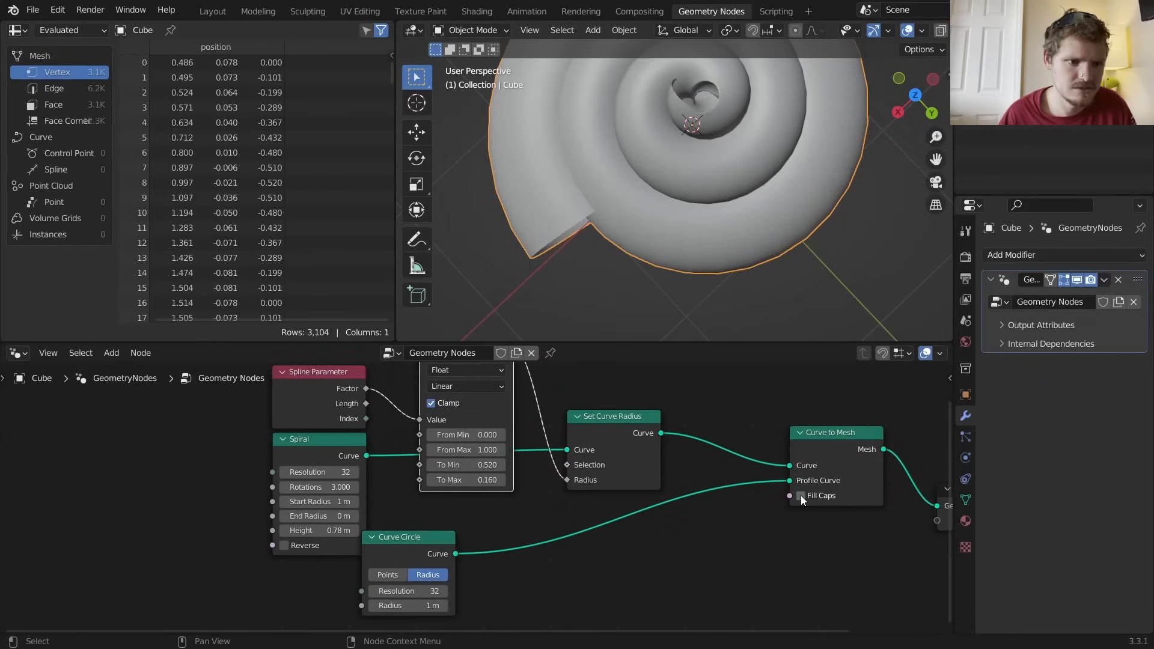
middle_click_drag(602, 233, 535, 273)
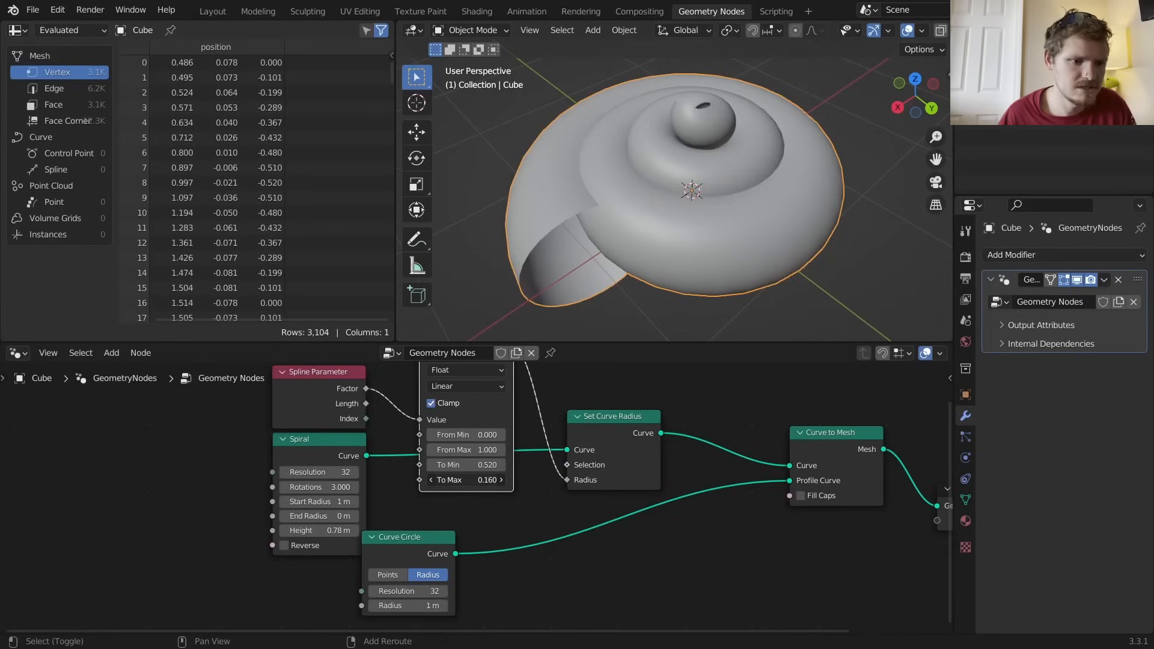
left_click_drag(475, 480, 448, 479)
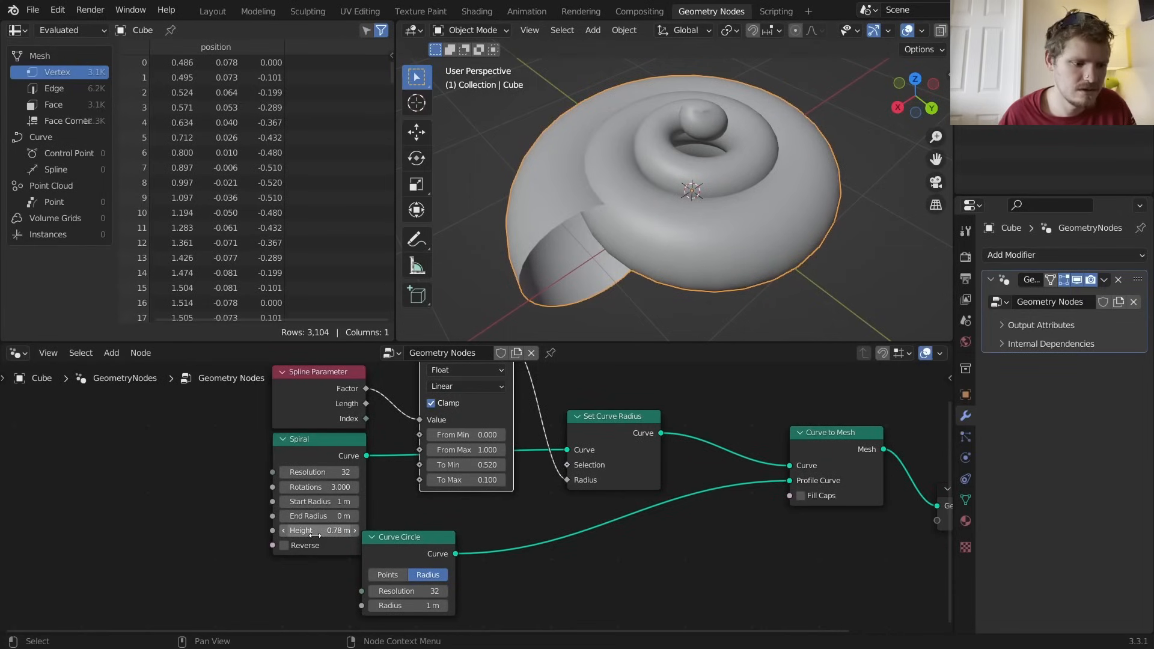
left_click_drag(325, 530, 314, 533)
middle_click_drag(729, 178, 755, 141)
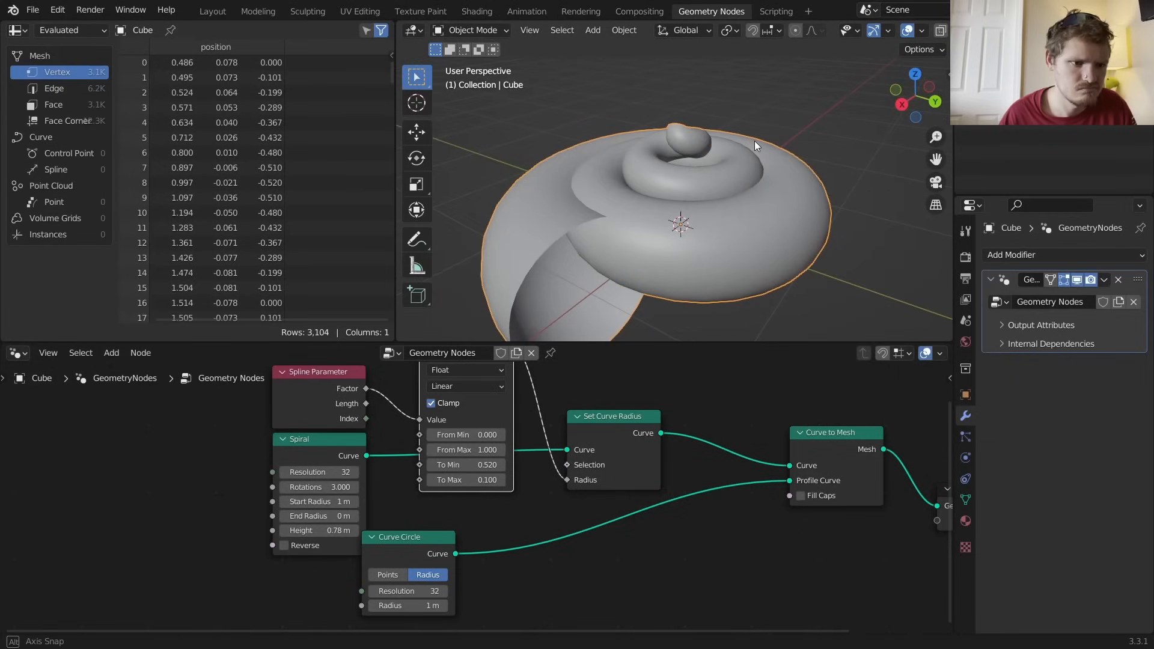
Move the Spiral node away from the other nodes and insert a Set Position node on its Curve output link
left_click_drag(319, 444, 45, 494)
middle_click_drag(132, 484, 292, 417)
key("shift+a")
left_click(278, 328)
type("set")
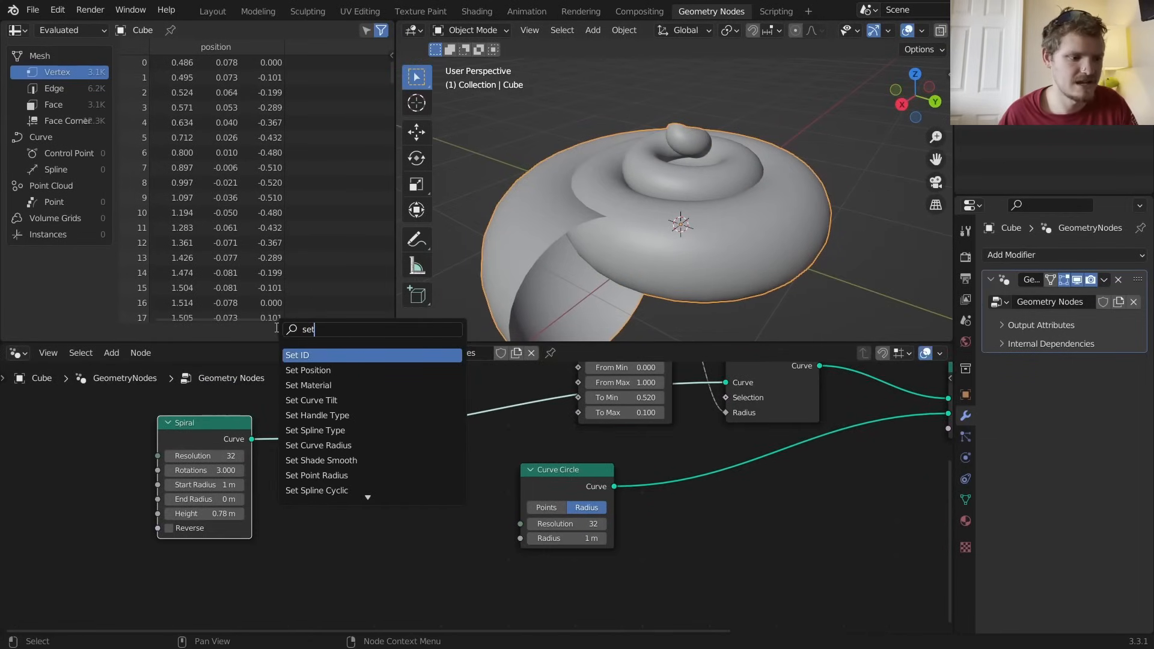
type(" po")
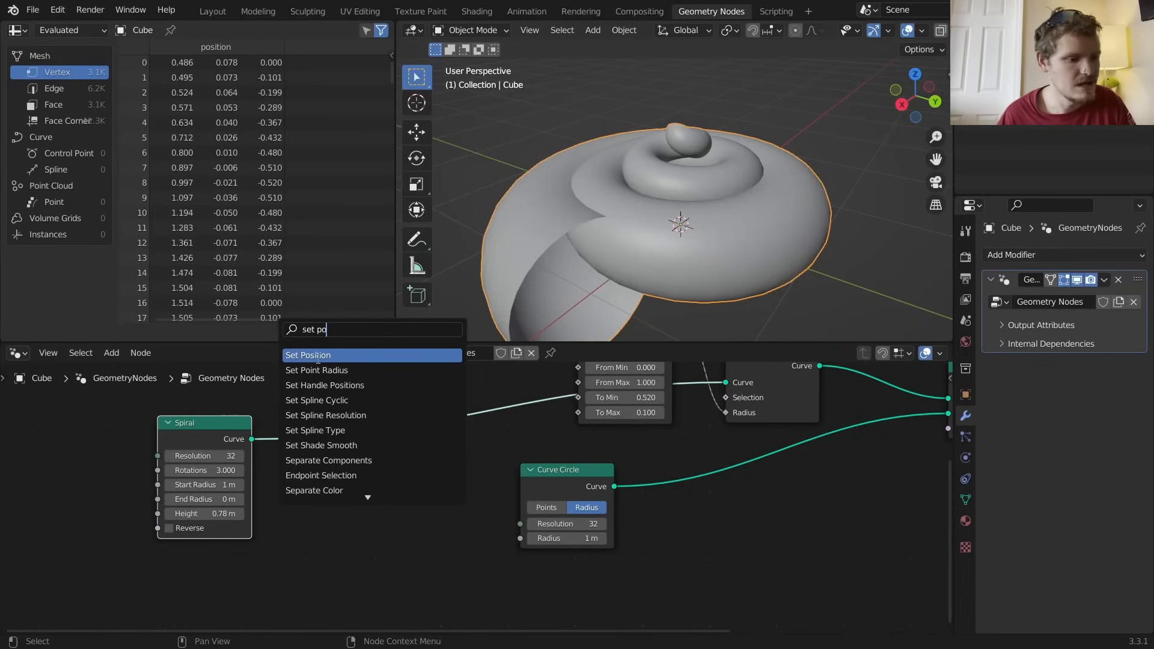
left_click(318, 355)
left_click(411, 430)
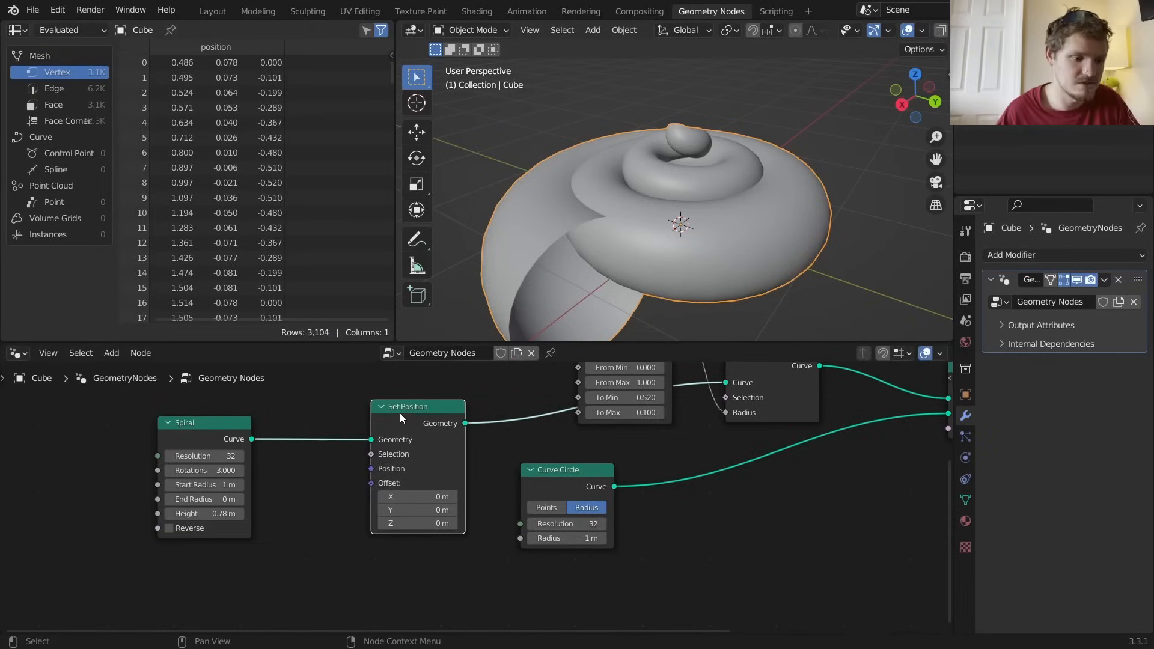
Add a Combine XYZ node whose Vector output drives the Set Position node's Offset
middle_click_drag(414, 442, 537, 355)
key("shift+a")
left_click(454, 464)
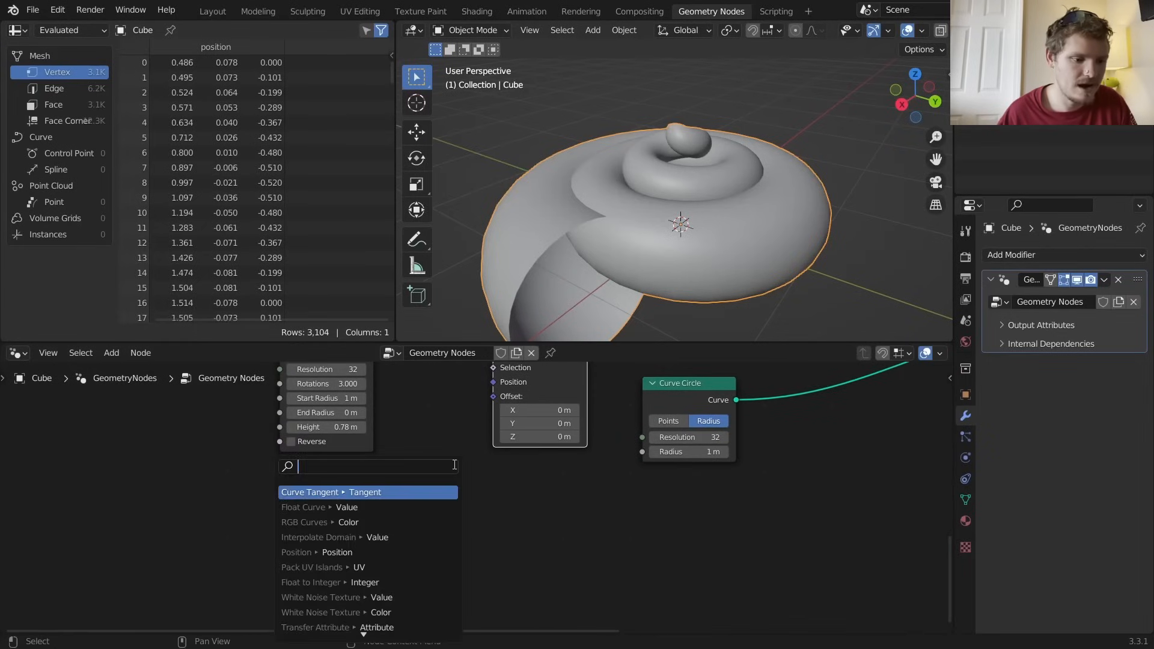
type("combine")
key("Return")
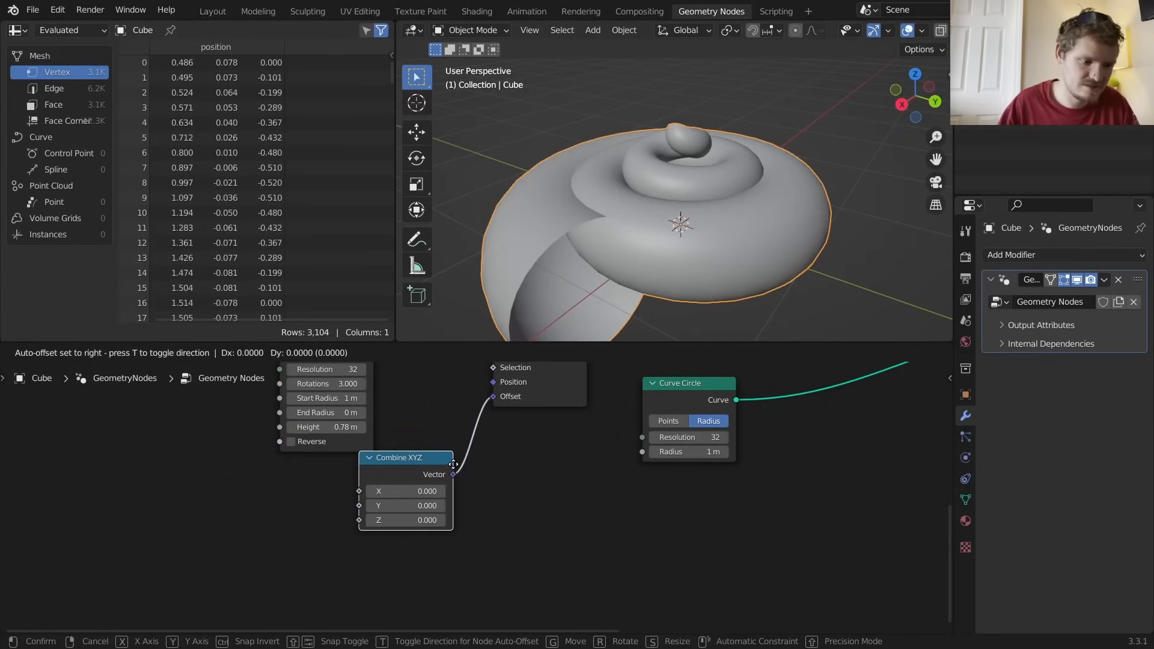
left_click(453, 472)
left_click(441, 520)
left_click_drag(435, 520, 430, 520)
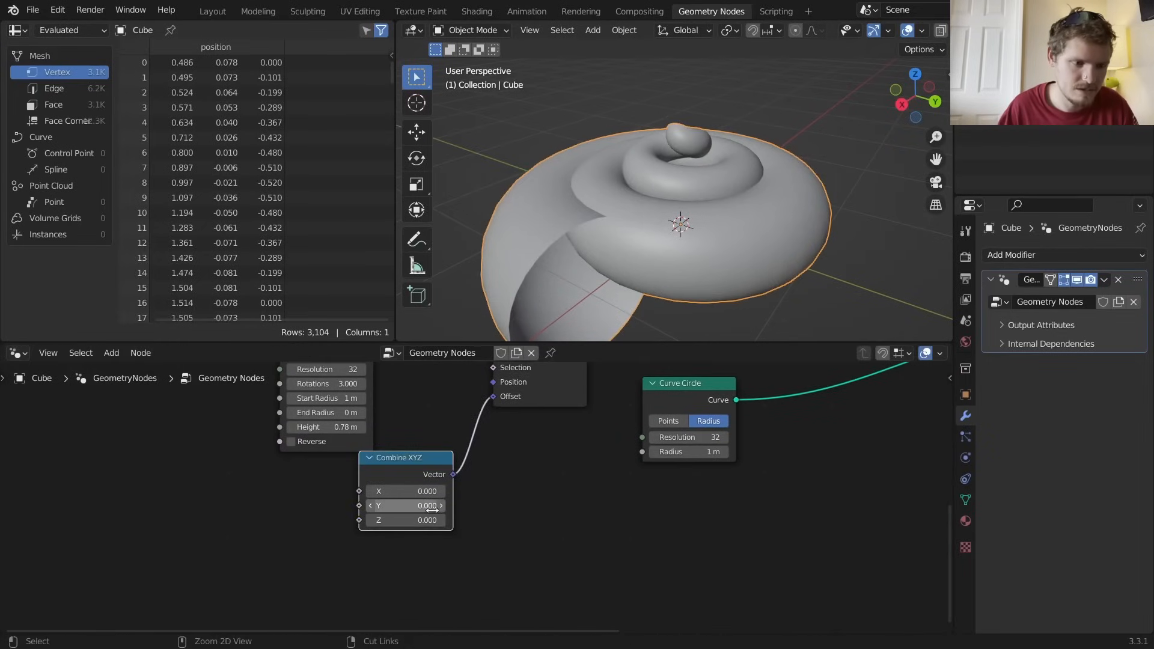
Add a second Spline Parameter node with its Factor output driving the Combine XYZ node's Z
left_click_drag(359, 521, 208, 533)
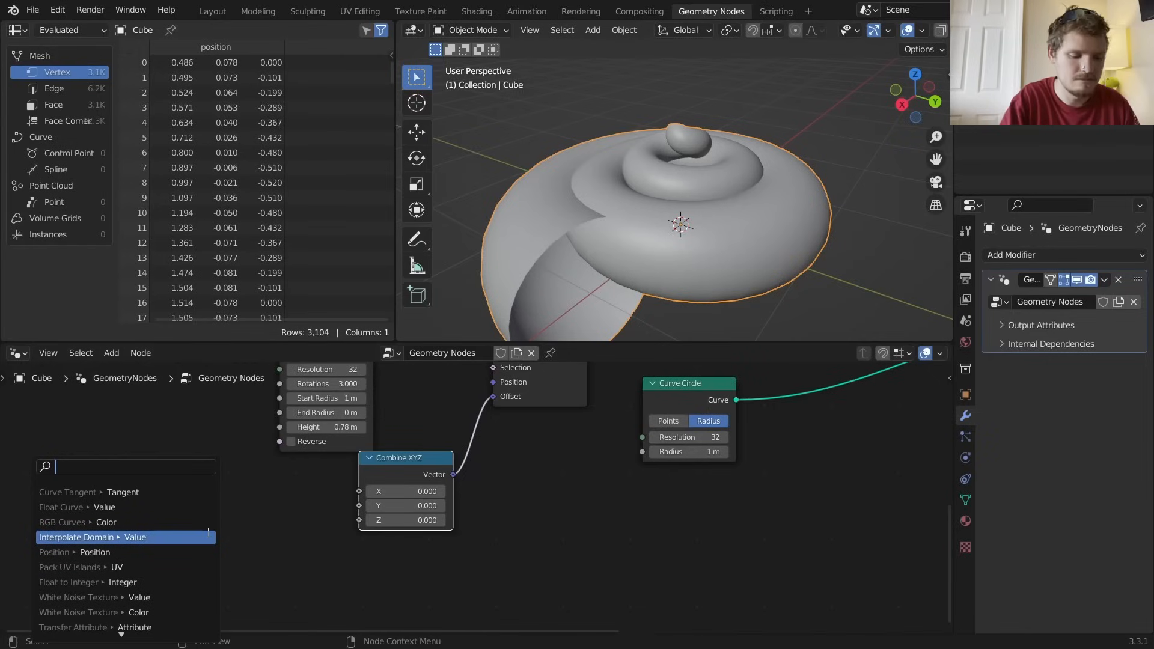
type("spline")
key("Return")
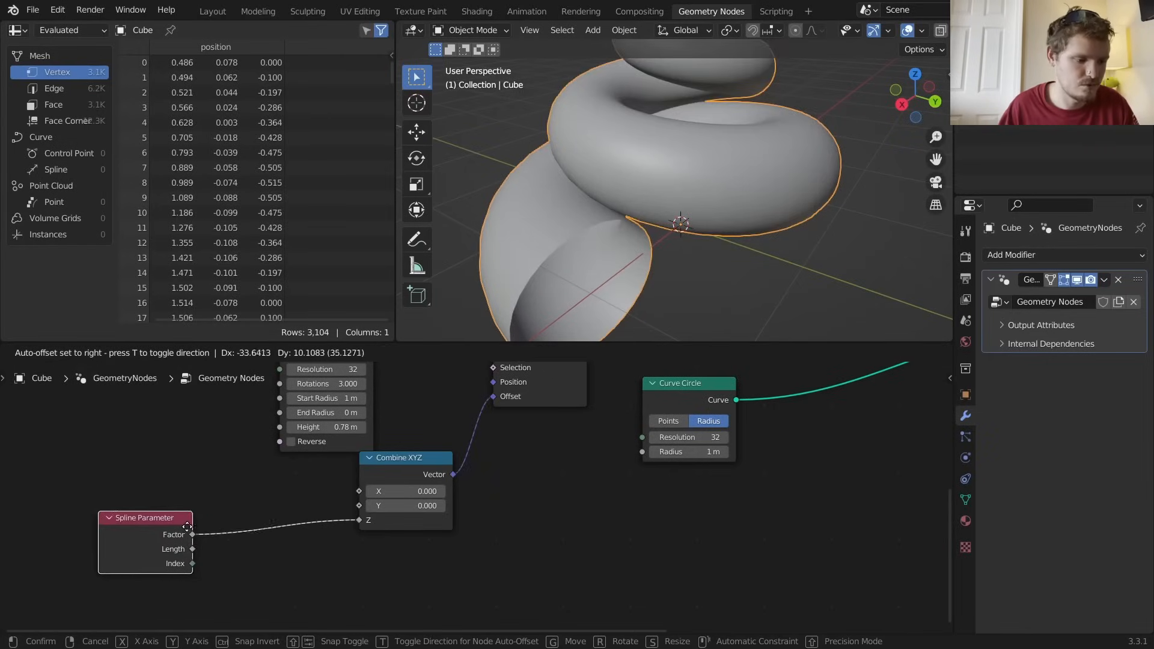
left_click(127, 525)
Insert an RGB Curves node on the link between the new Spline Parameter's Factor and Combine XYZ's Z
key("shift+a")
left_click(158, 325)
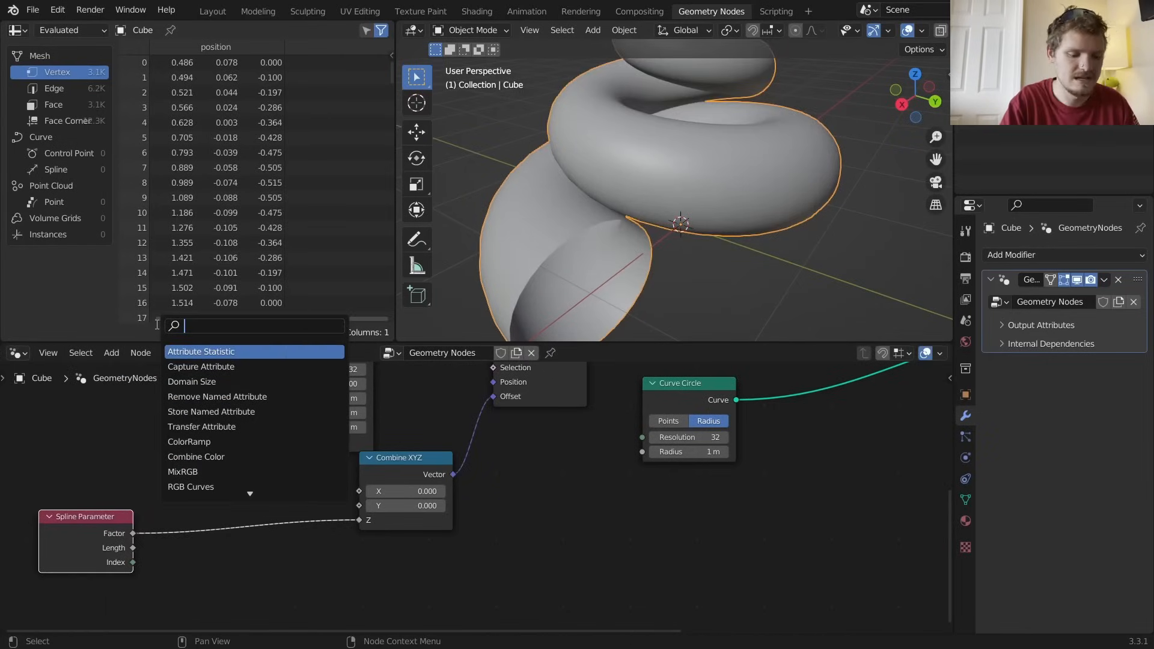
type("rgb c")
key("Return")
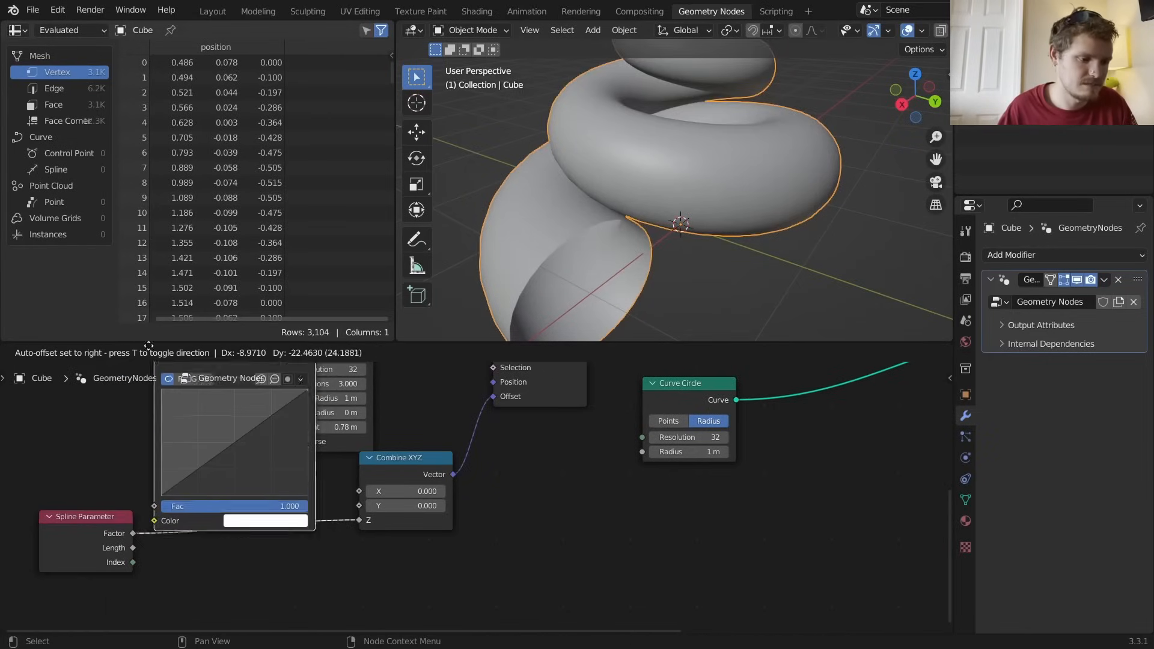
left_click(162, 464)
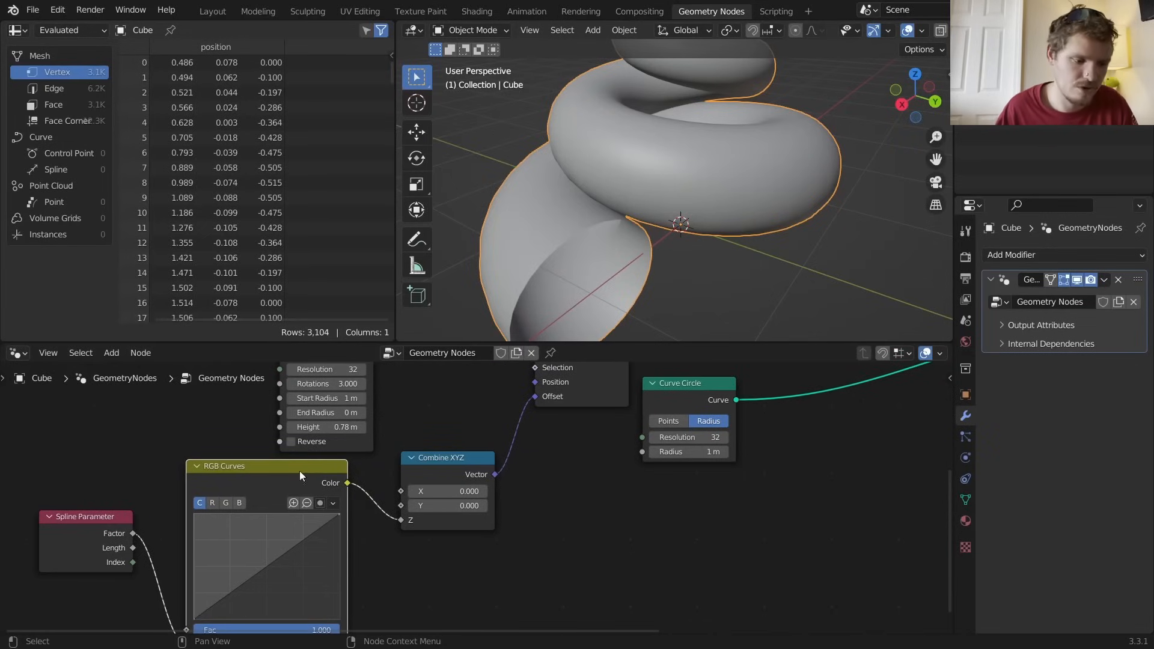
scroll(579, 275, "down", 3)
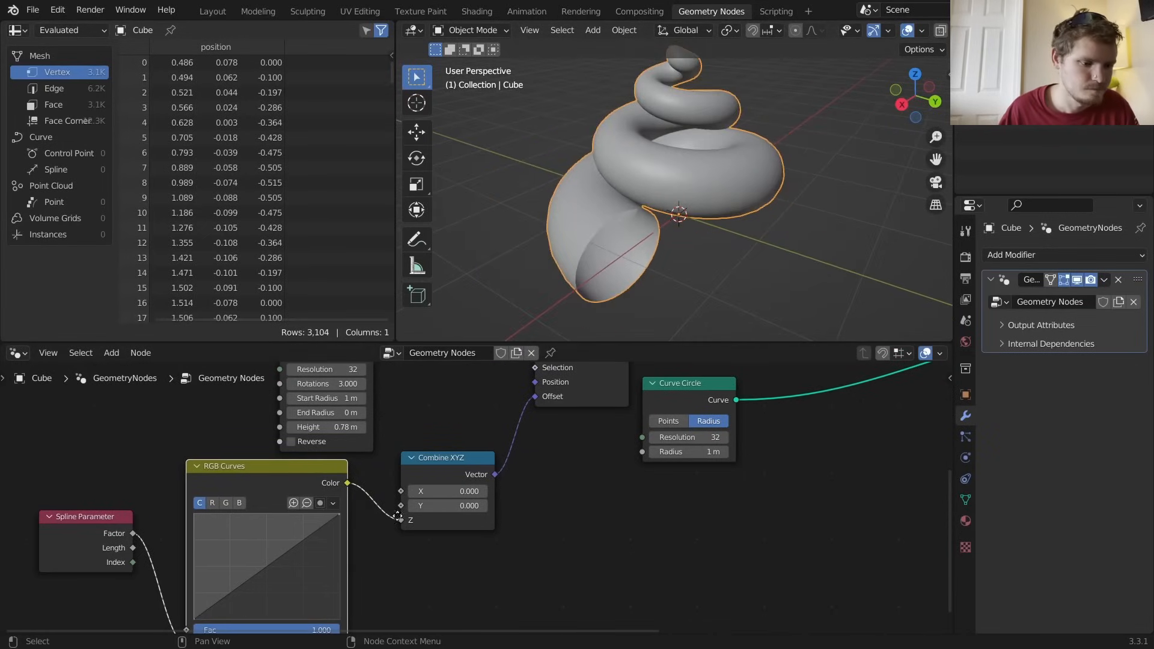
Shift the Spline Parameter and RGB Curves nodes to make room, and insert a Math node between RGB Curves and Combine XYZ
middle_click_drag(277, 501, 358, 467)
left_click_drag(158, 570, 341, 456)
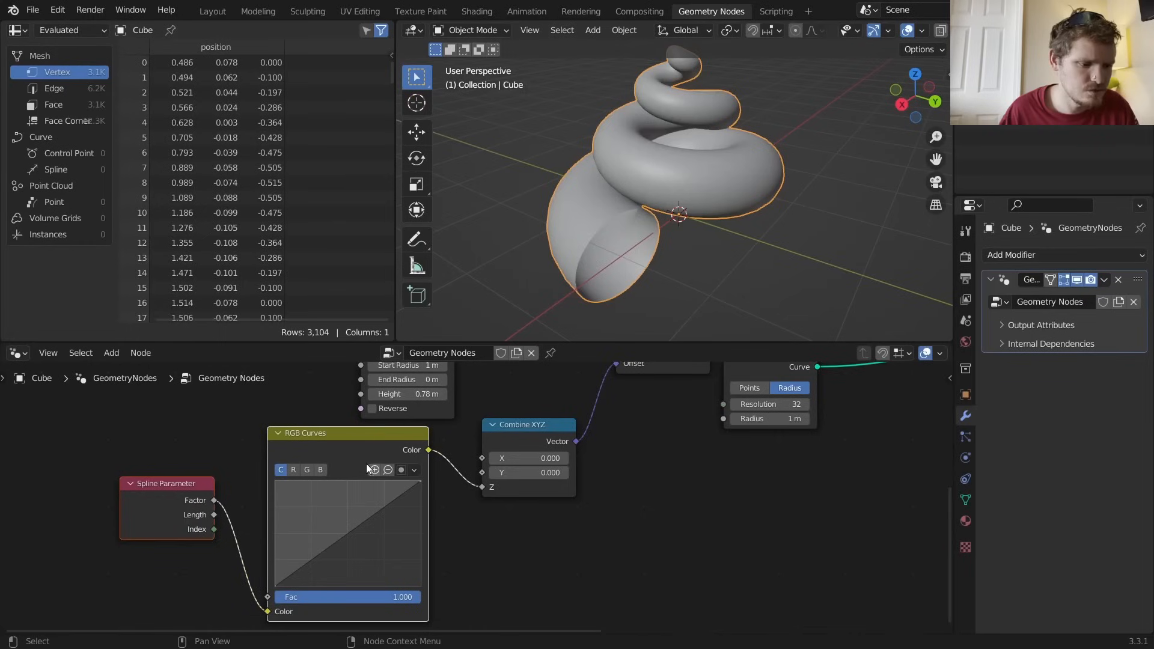
key("g")
left_click(294, 479)
key("shift+a")
left_click(284, 326)
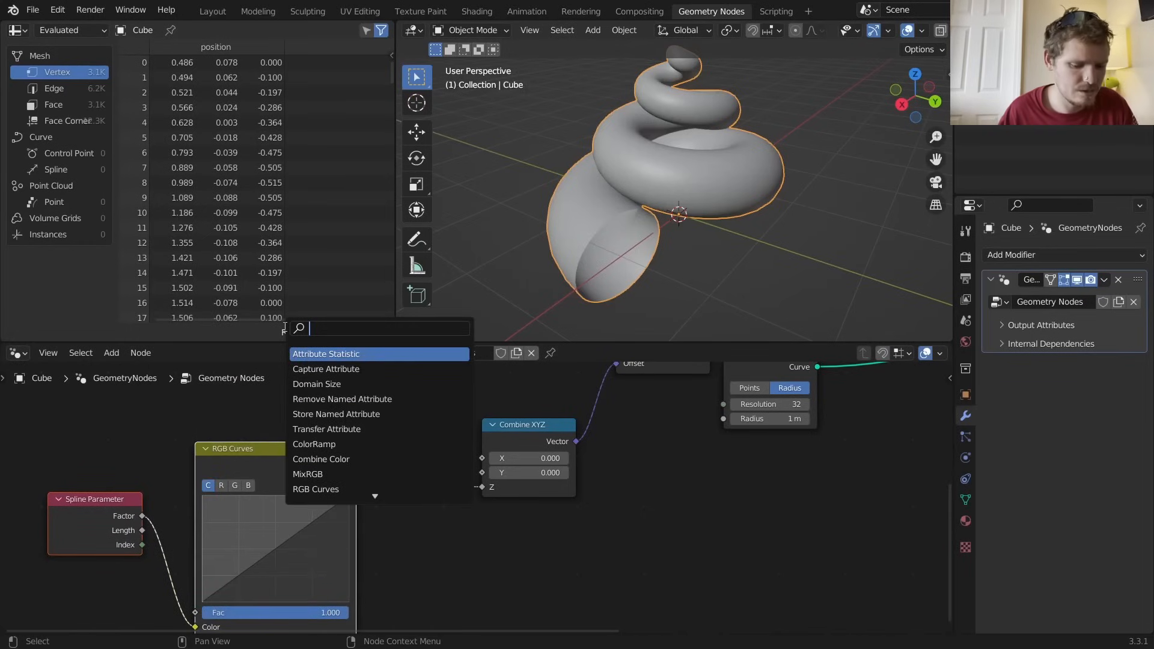
type("math")
key("Return")
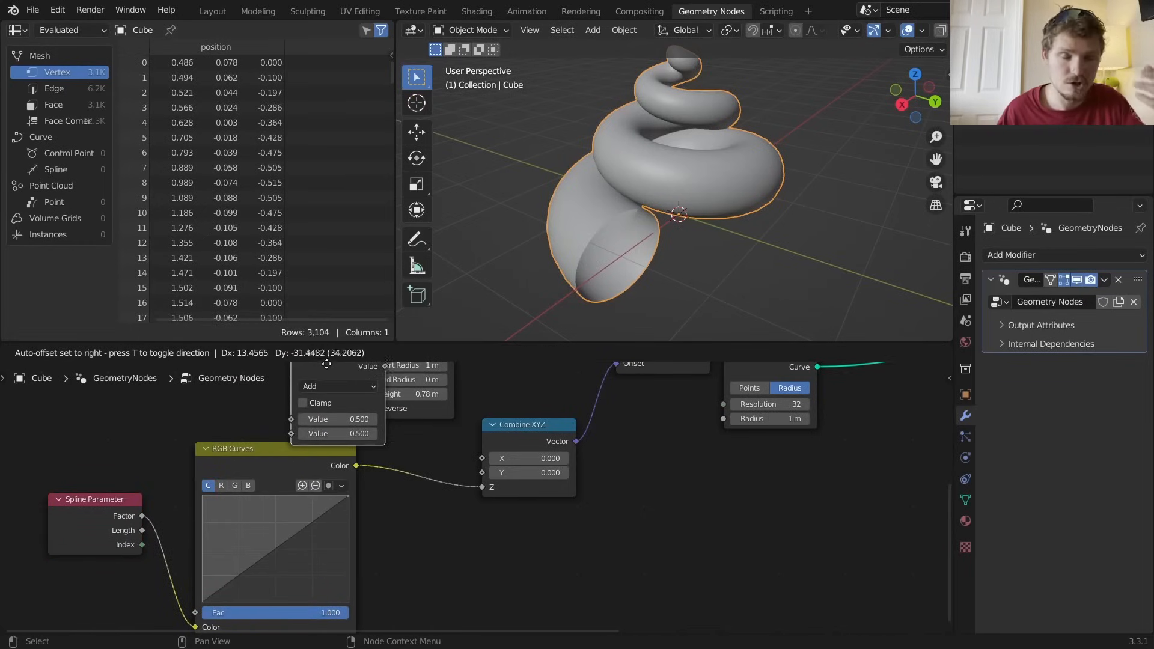
left_click(445, 455)
Switch the Math node's operation to Multiply and set its second value to -1
left_click(433, 478)
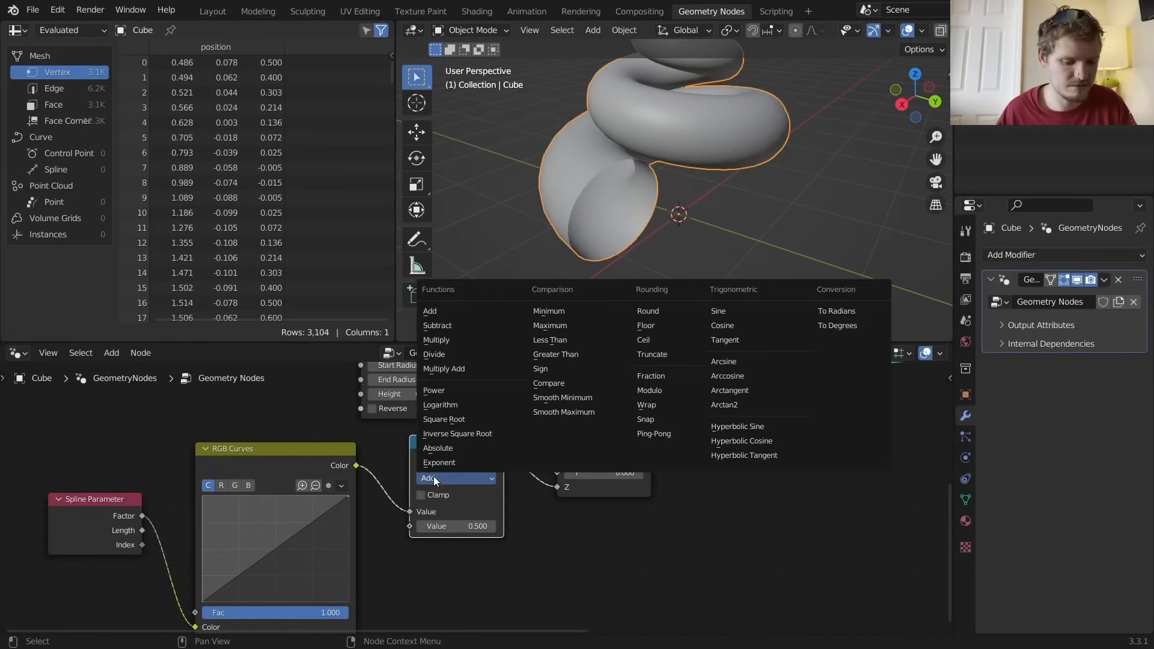
left_click(436, 340)
left_click(467, 522)
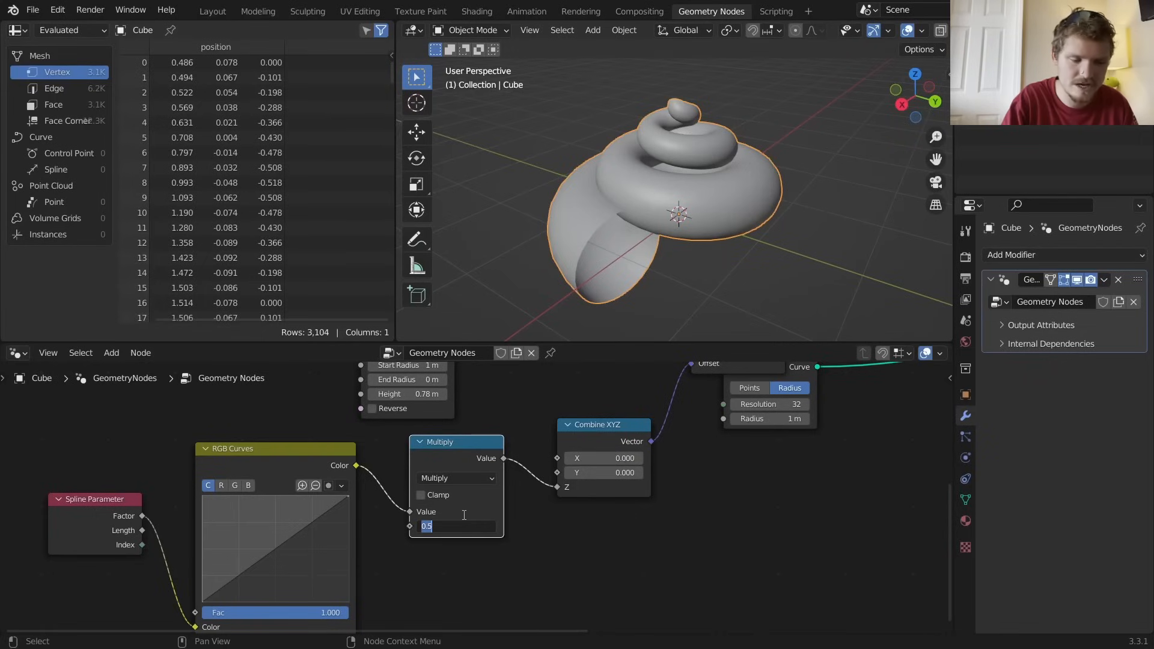
type("-1")
key("Return")
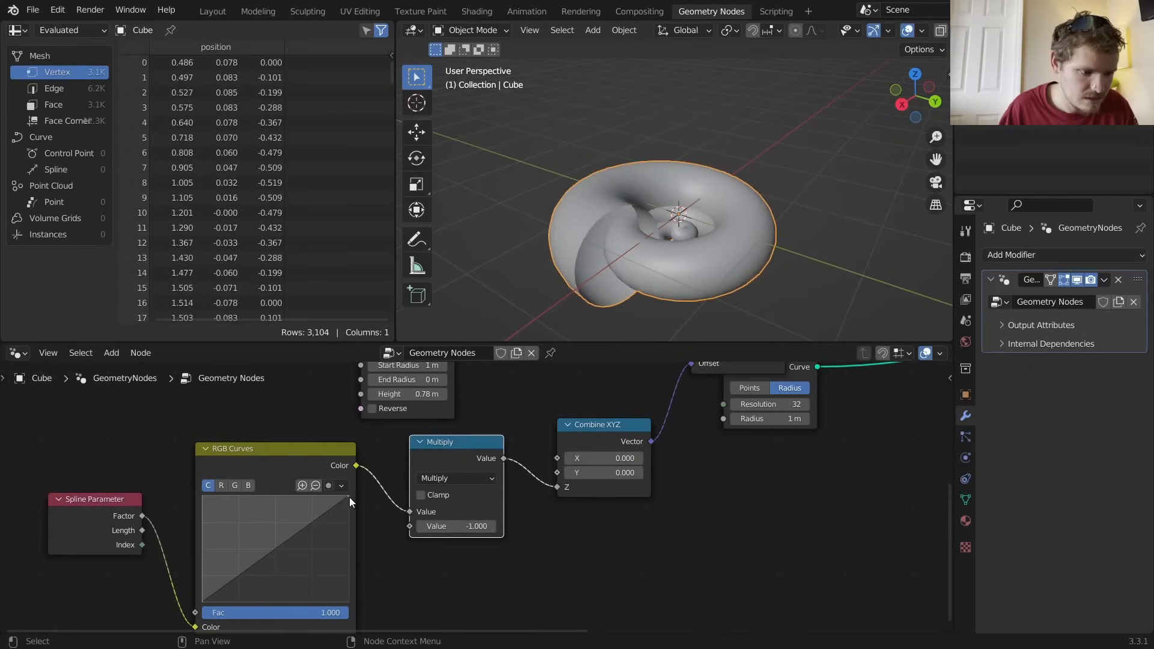
Lower the RGB Curves end point and bend the curve with a point at about 0.80, 0.095
left_click_drag(349, 498, 319, 593)
middle_click_drag(547, 438, 511, 569)
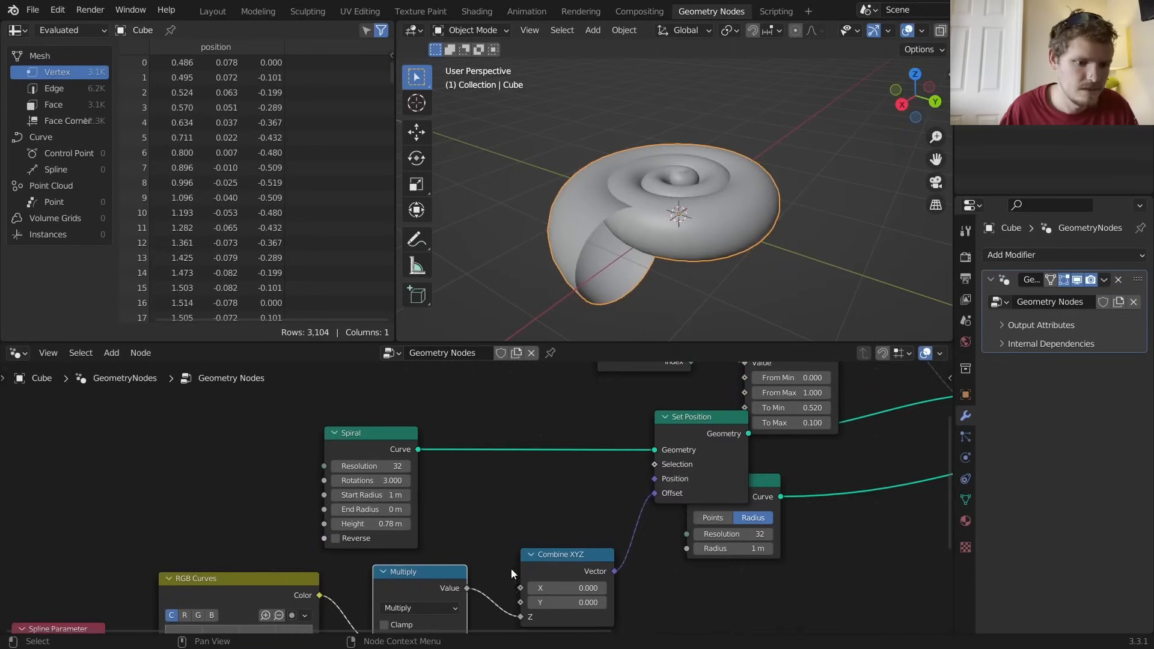
Mute and unmute the Set Position node repeatedly to compare the shell's tip with and without the offset
left_click(680, 425)
scroll(679, 125, "up", 4)
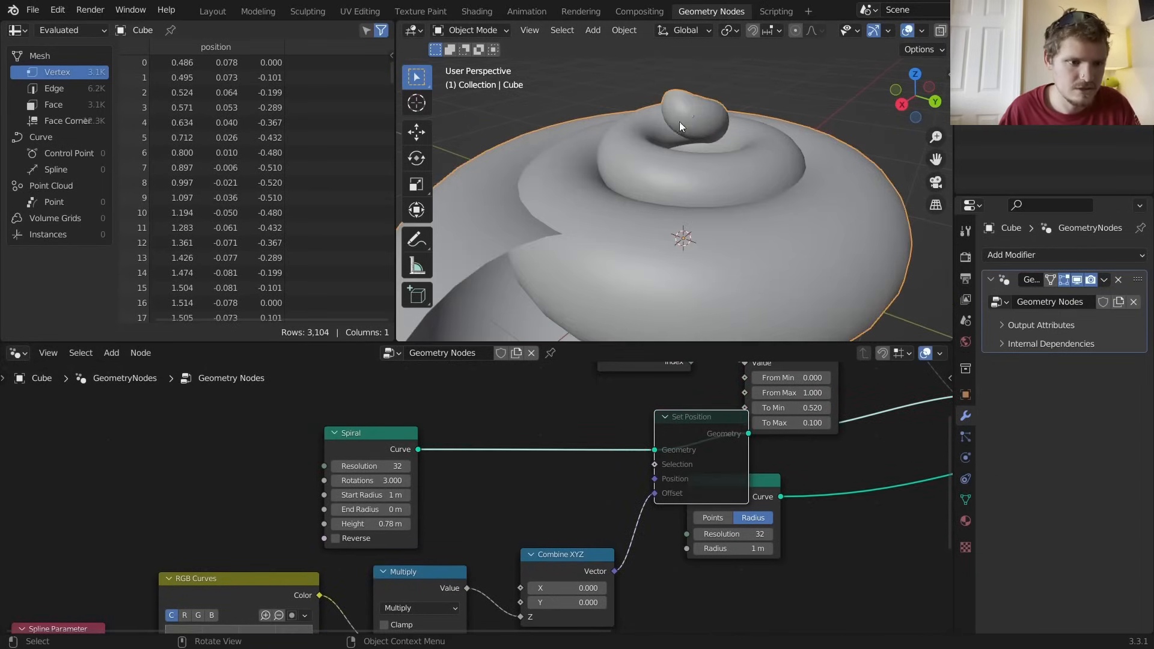
key("m")
scroll(690, 190, "down", 3)
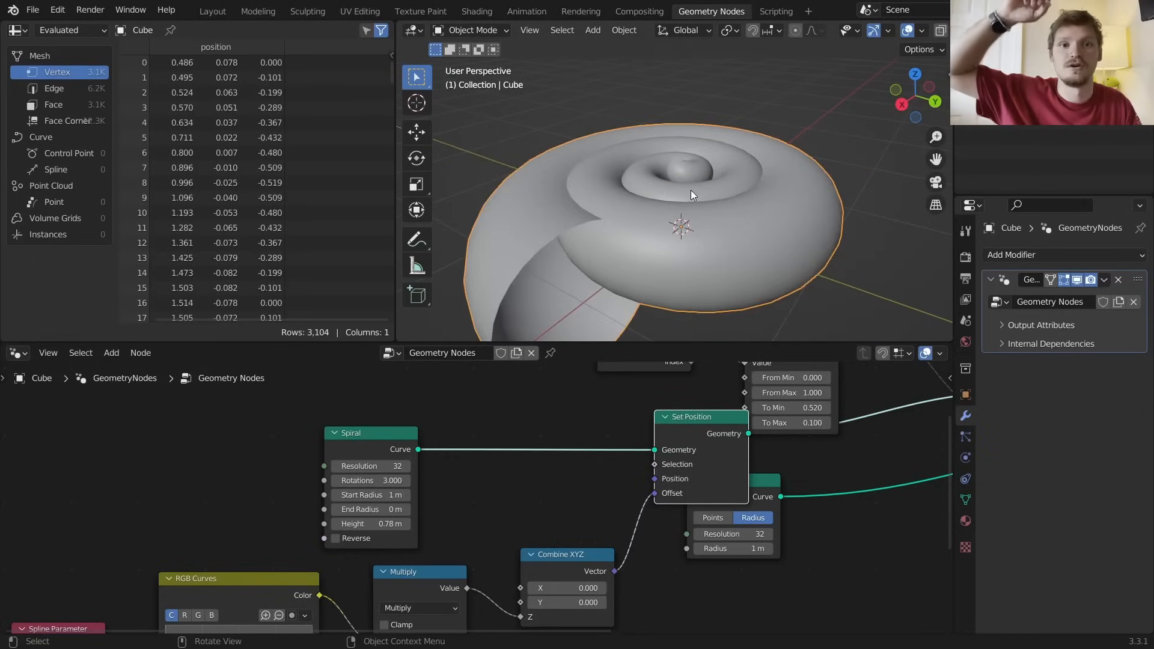
key("m")
key("m")
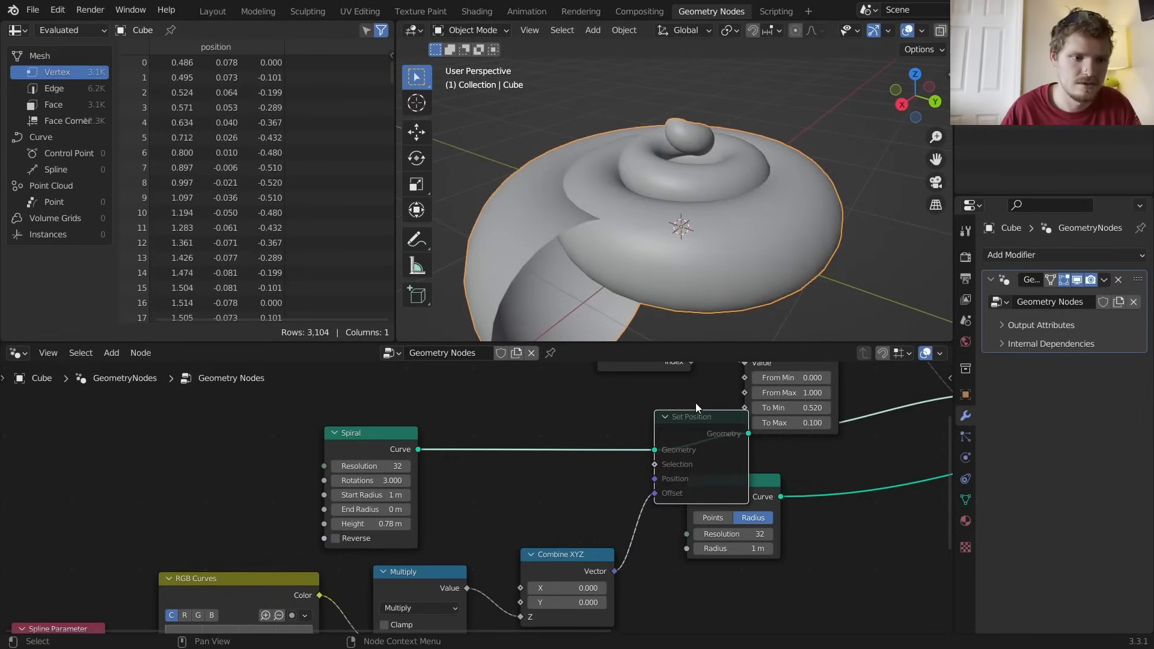
key("m")
key("m")
key("m")
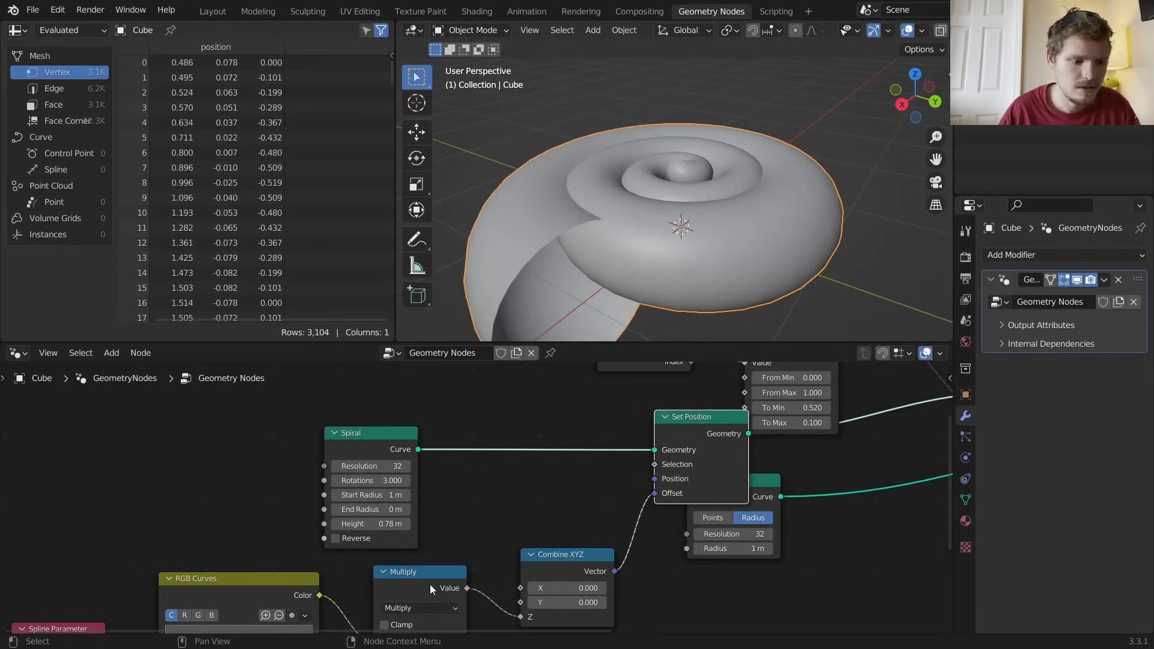
Raise the end point of the RGB Curves curve to 0.38
middle_click_drag(430, 584, 589, 554)
scroll(499, 493, "up", 3)
middle_click_drag(532, 415, 540, 473)
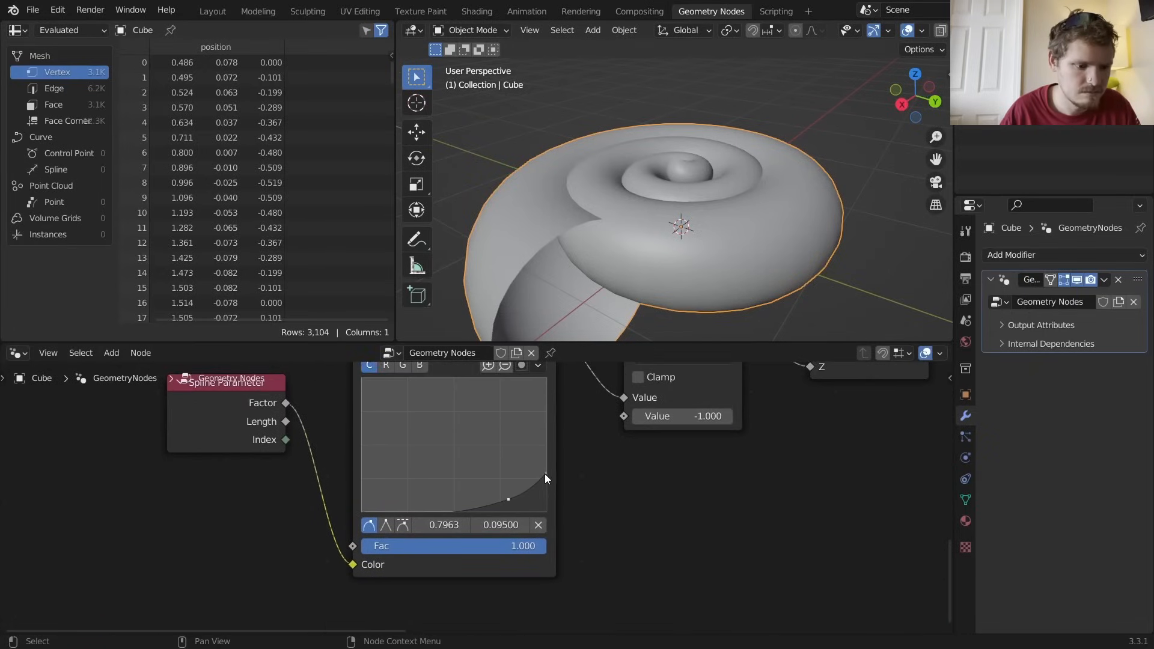
left_click_drag(545, 473, 550, 461)
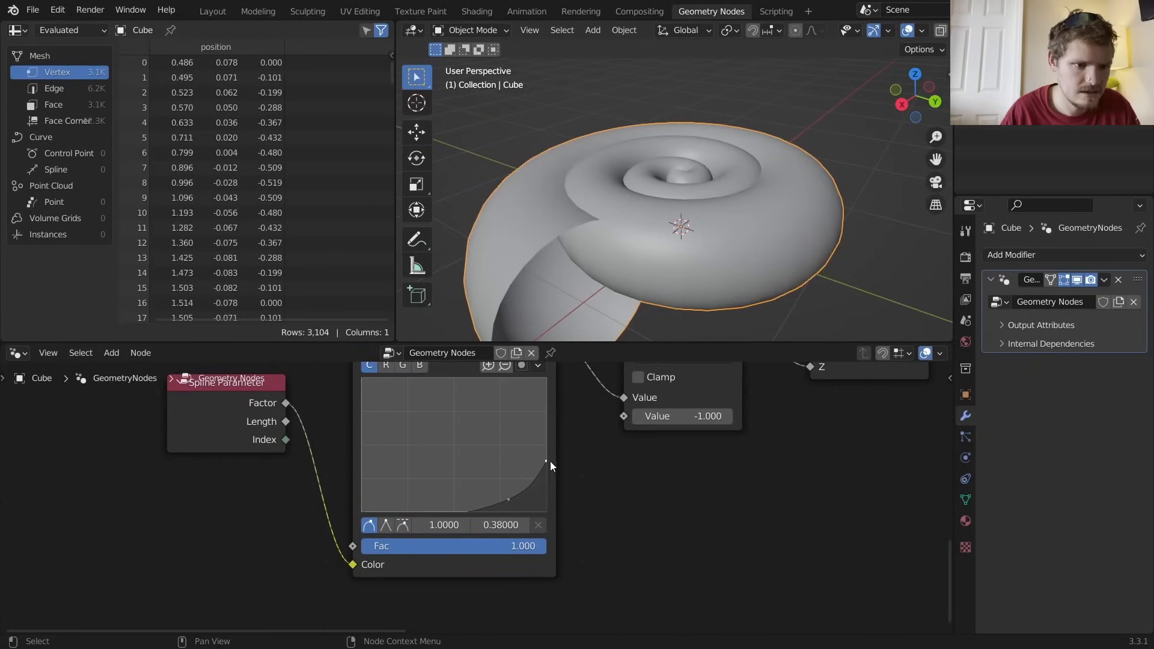
middle_click_drag(655, 253, 633, 286)
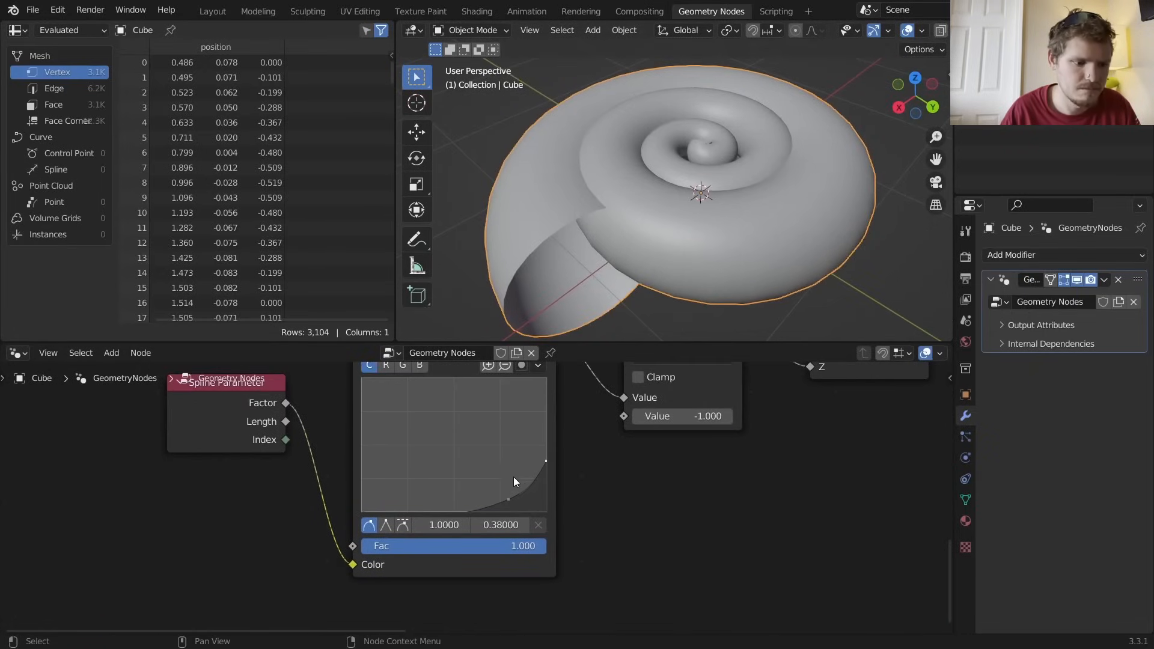
Raise the middle point of the RGB Curves curve to about 0.80, 0.115 and move the Curve Circle node below Set Position
left_click_drag(510, 498, 510, 496)
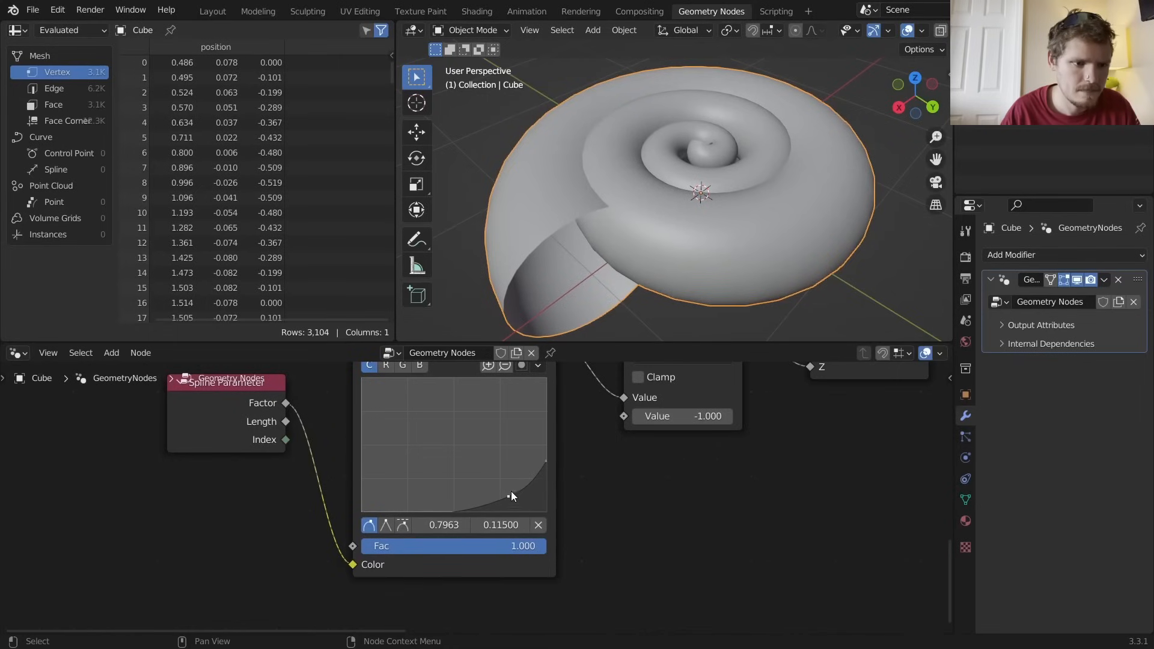
scroll(511, 492, "down", 5)
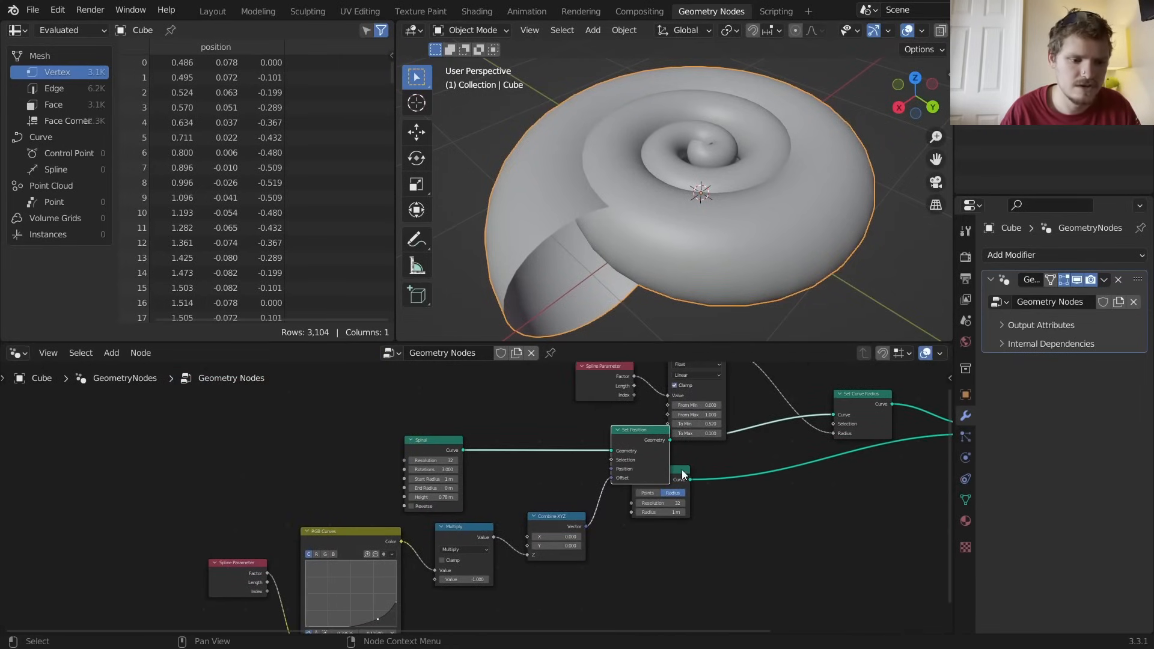
left_click_drag(682, 474, 676, 518)
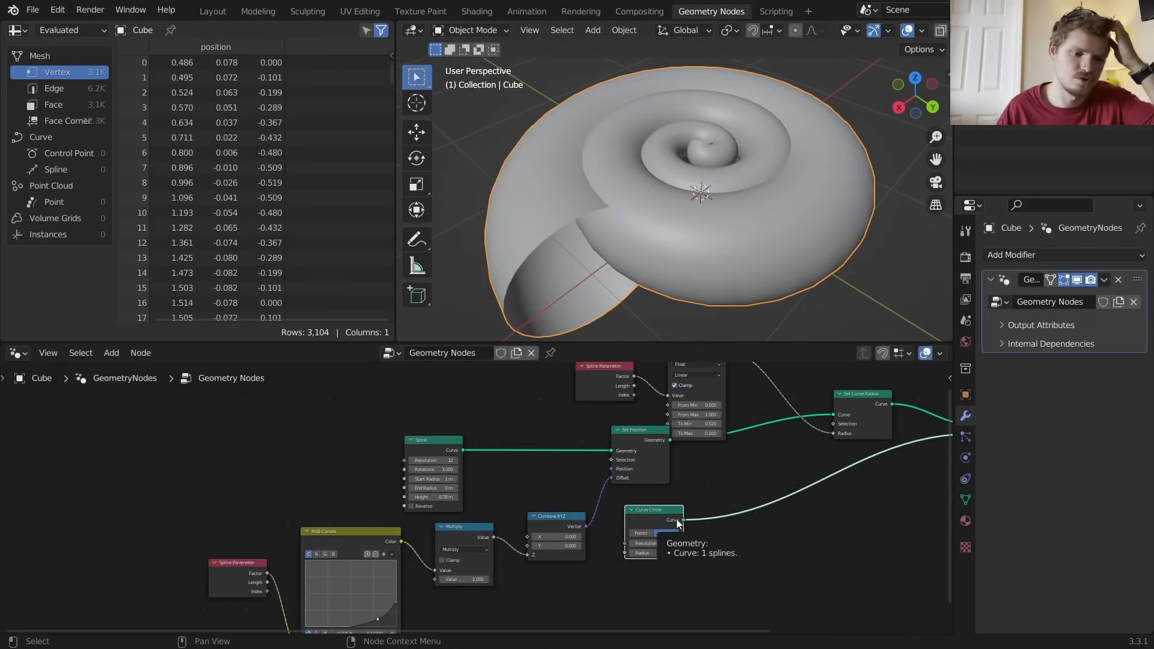
Insert a Math node set to Add between the Map Range result and the Set Curve Radius node's radius
middle_click_drag(694, 475, 616, 478)
scroll(737, 465, "up", 4)
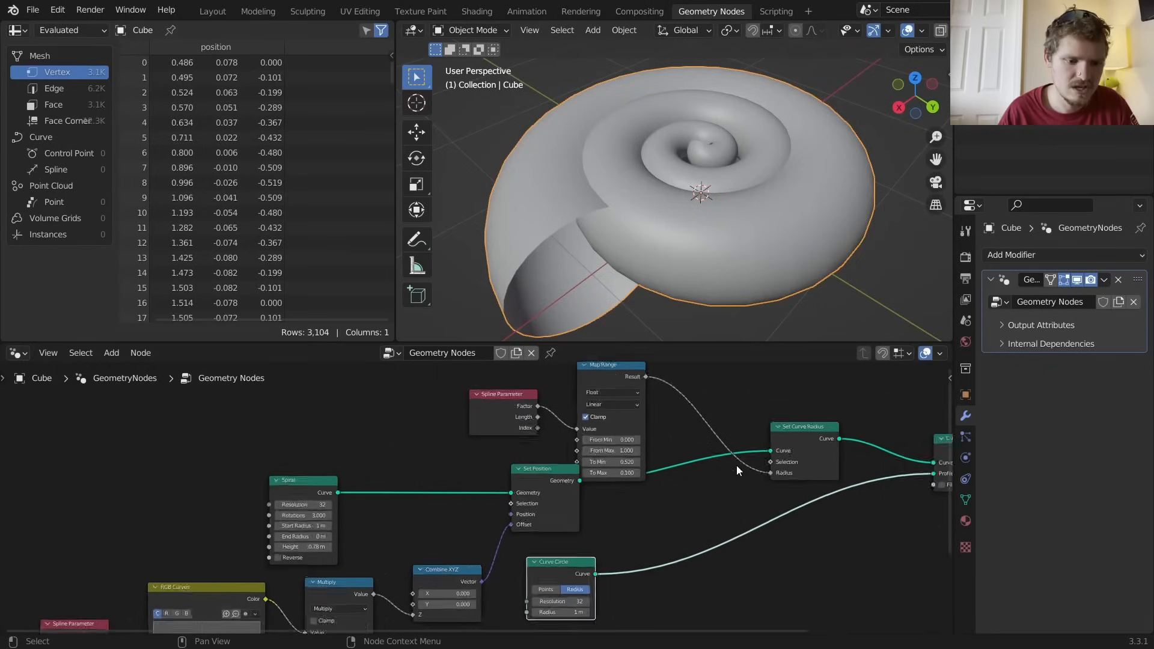
middle_click_drag(771, 438, 618, 484)
key("shift+a")
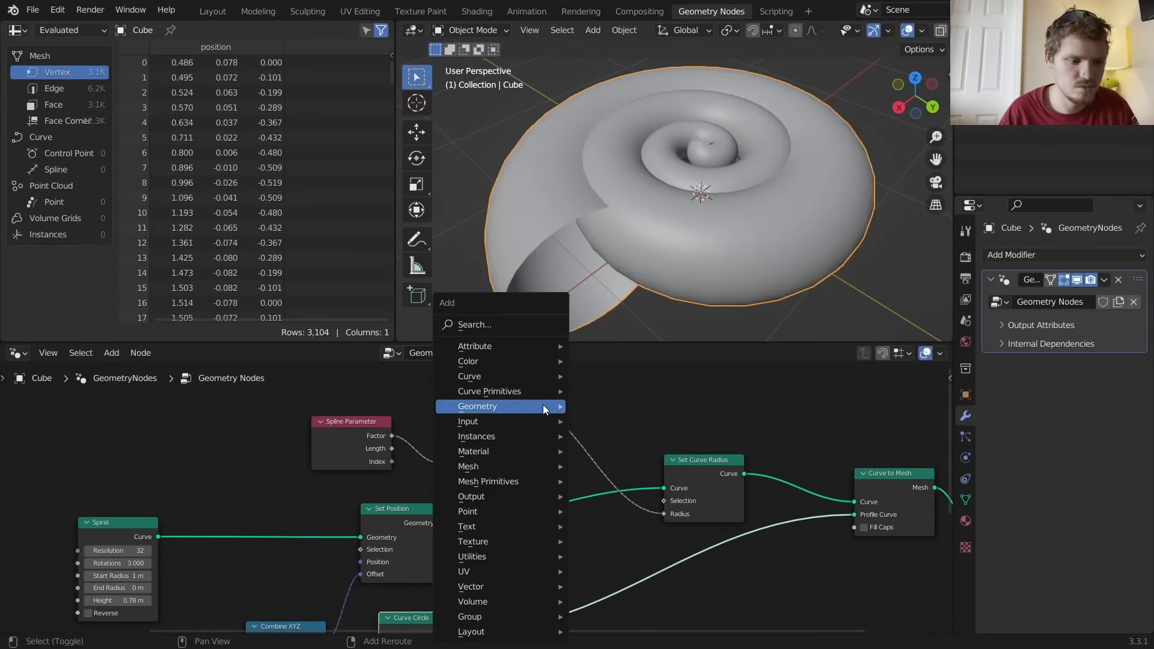
left_click(510, 317)
type("ma")
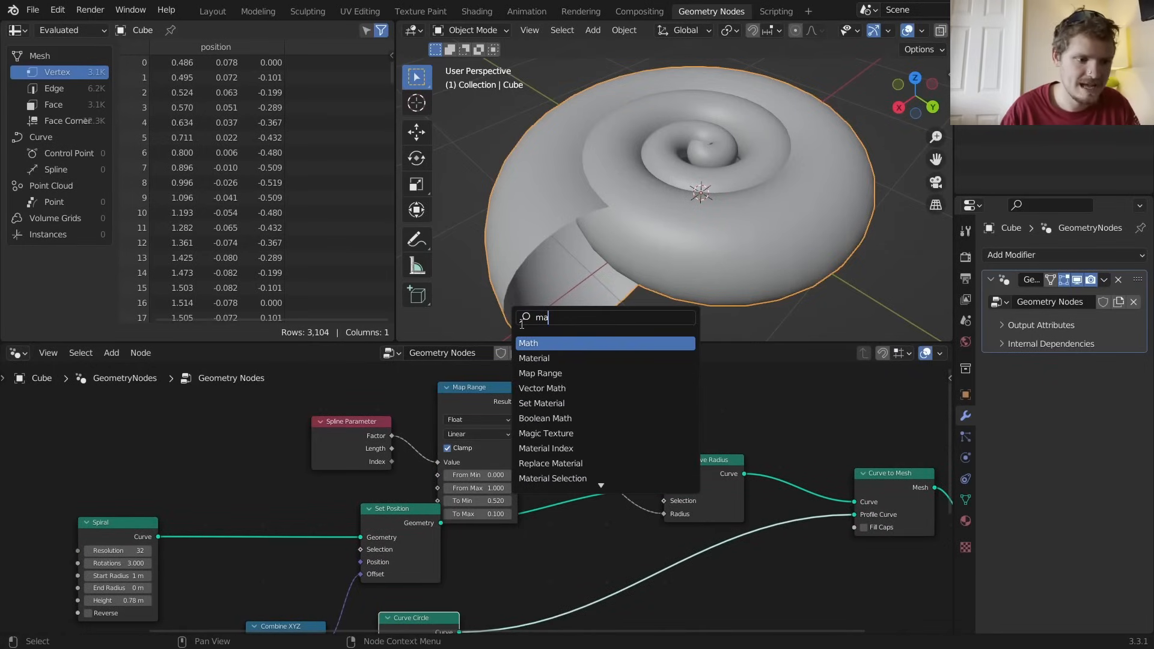
key("Return")
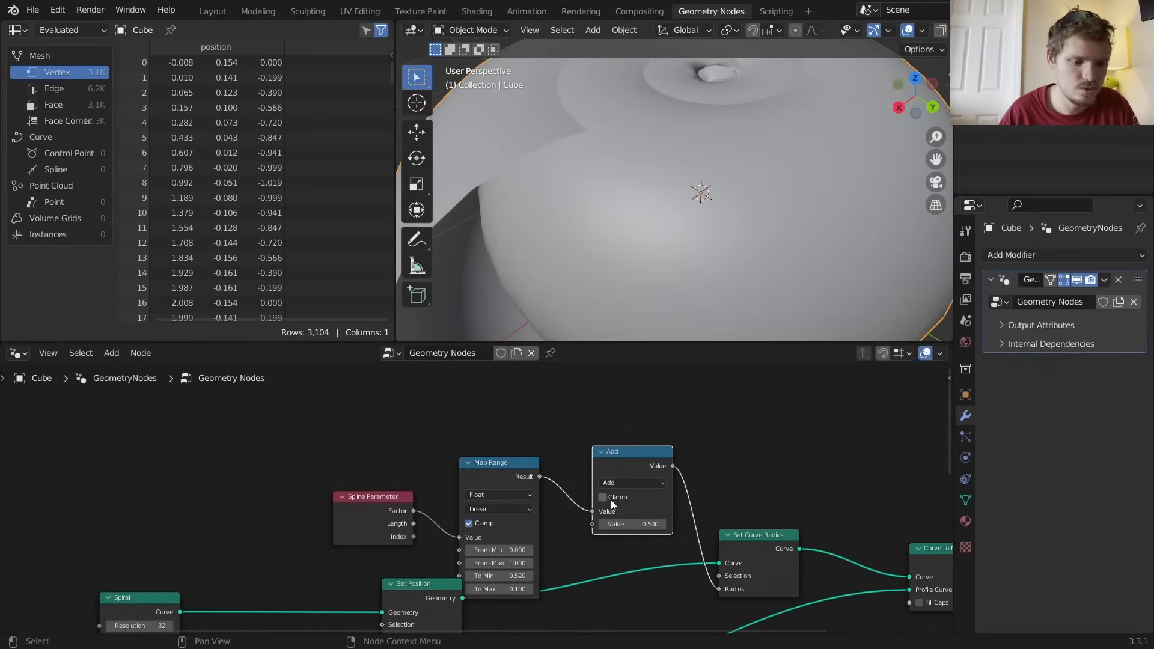
Add a Noise Texture node above Map Range with its Fac output feeding the Add node's second value
left_click_drag(592, 524, 472, 404)
type("noise")
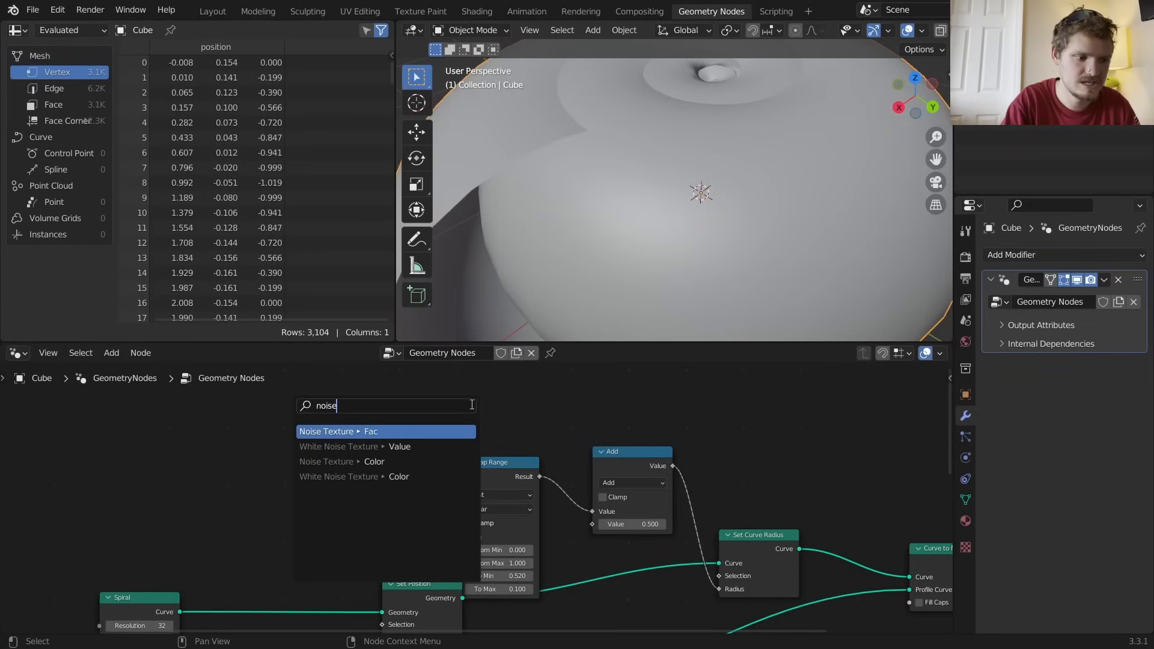
key("Return")
left_click(424, 389)
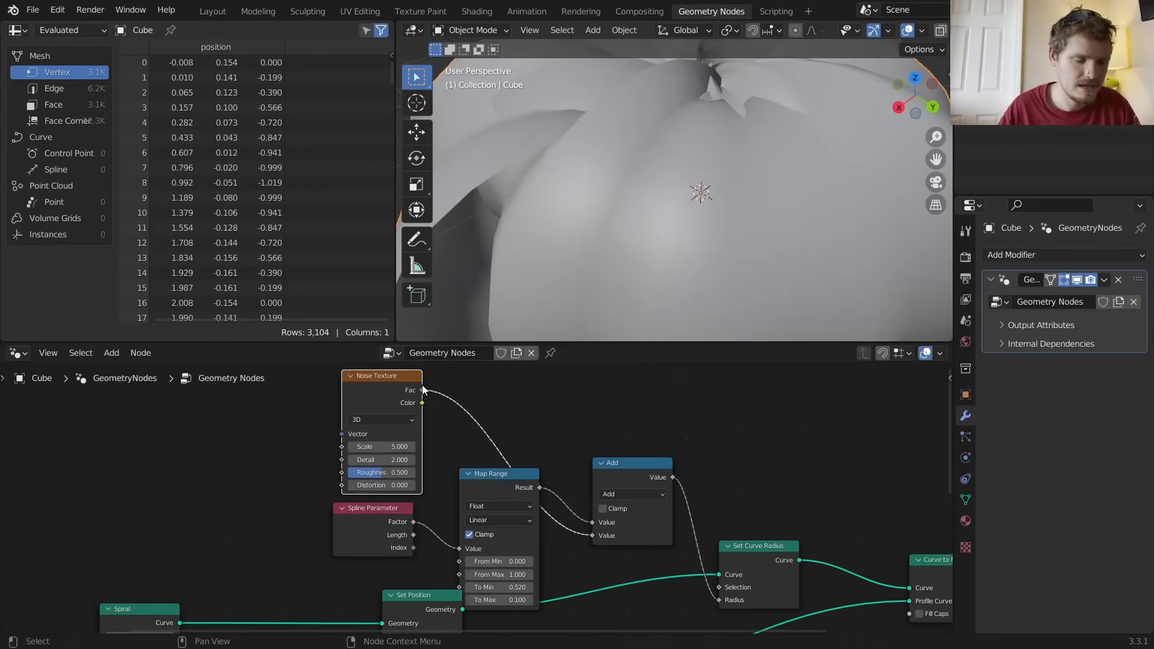
Insert a Math node between Noise Texture and Add, set to Subtract with a second value of 0.5
left_click_drag(616, 461, 491, 380)
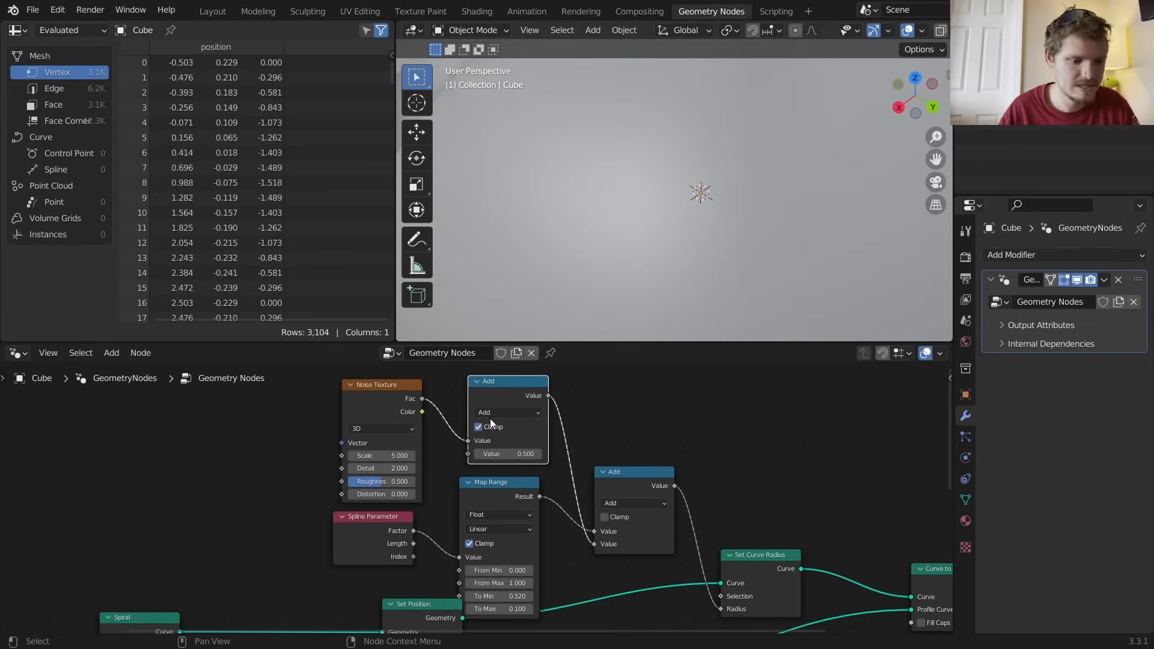
left_click(488, 420)
left_click(491, 456)
double_click(504, 454)
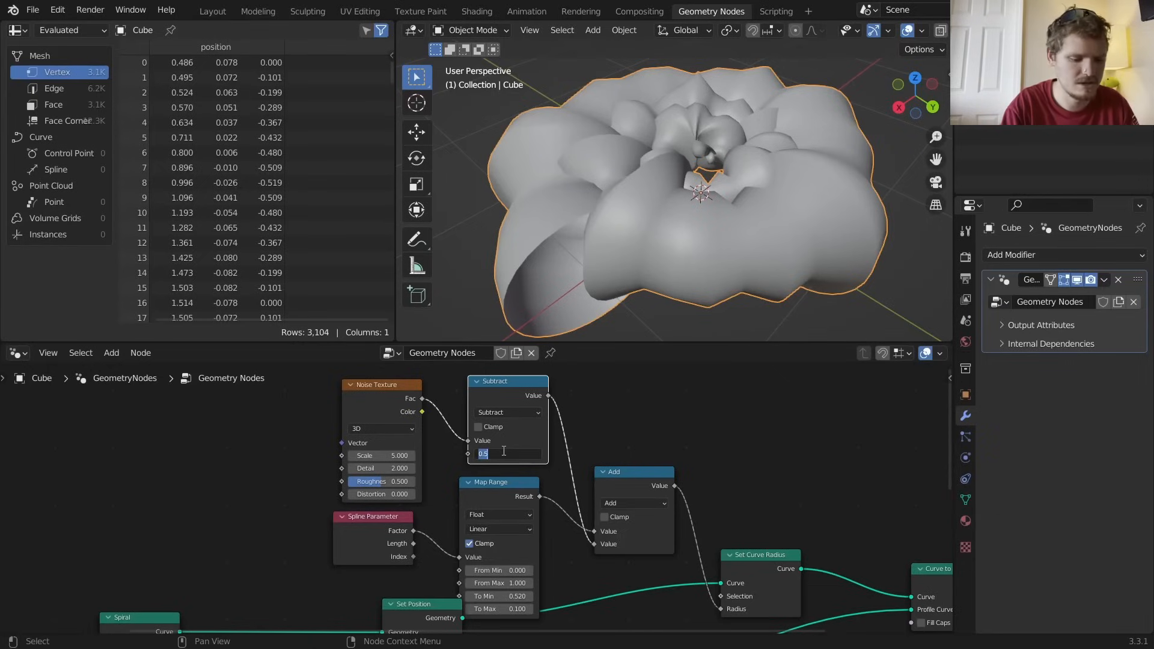
key("Return")
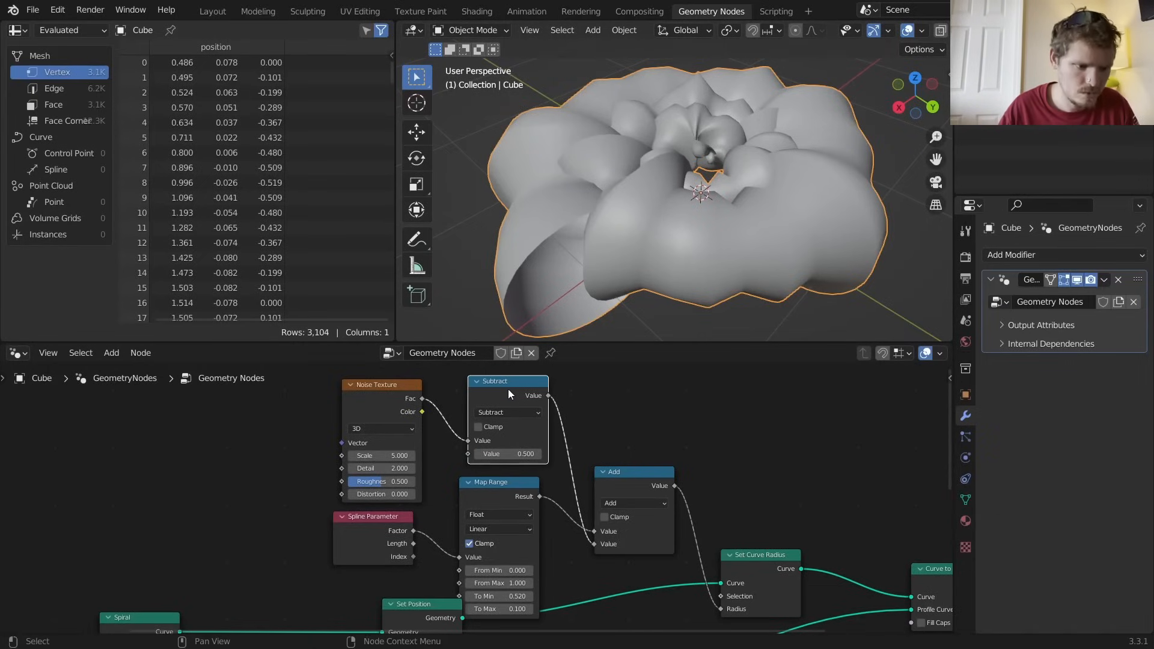
Duplicate the Subtract node into the link before Add, switch the copy to Multiply and set its second value to 0.19
key("shift+d")
left_click(637, 381)
left_click(640, 405)
left_click(629, 461)
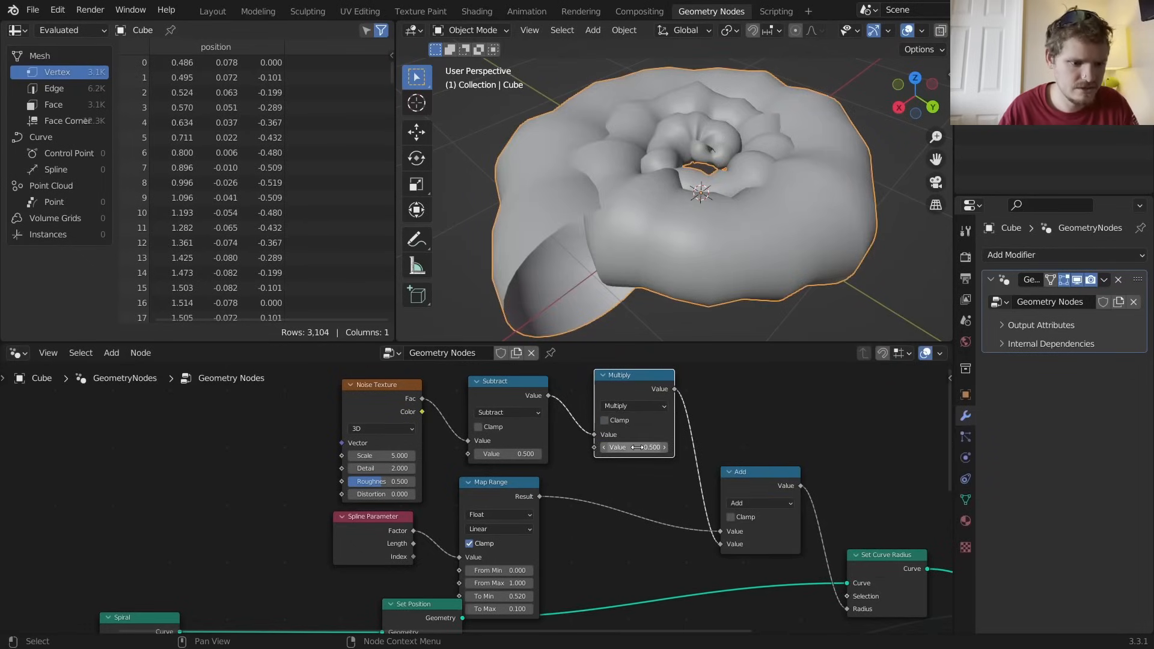
left_click(638, 447)
type("0")
key("Return")
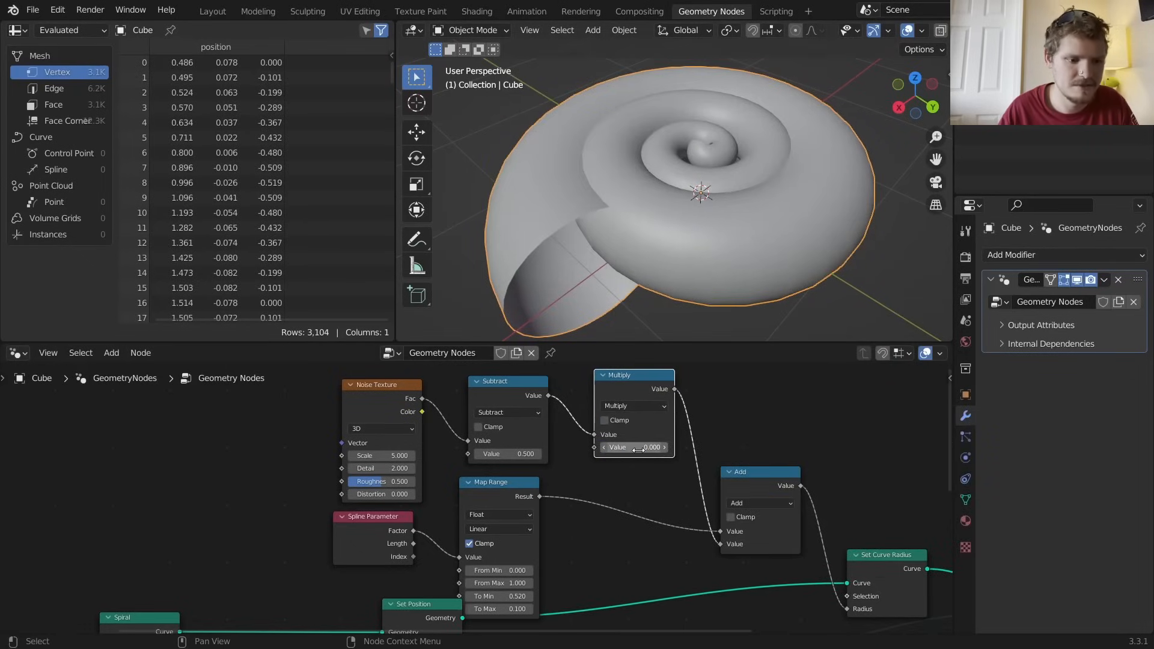
left_click_drag(637, 448, 664, 448)
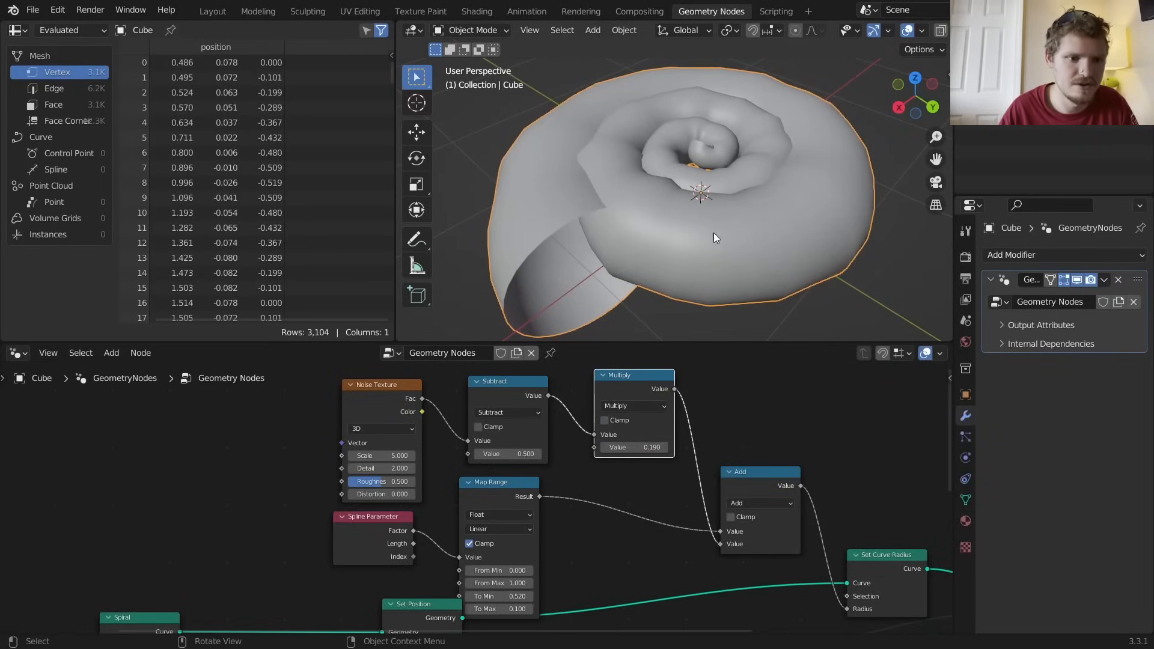
Set the Spiral node's resolution to 200 and inspect the ridges on the shell
scroll(713, 233, "down", 4)
middle_click_drag(330, 594, 459, 469)
double_click(270, 522)
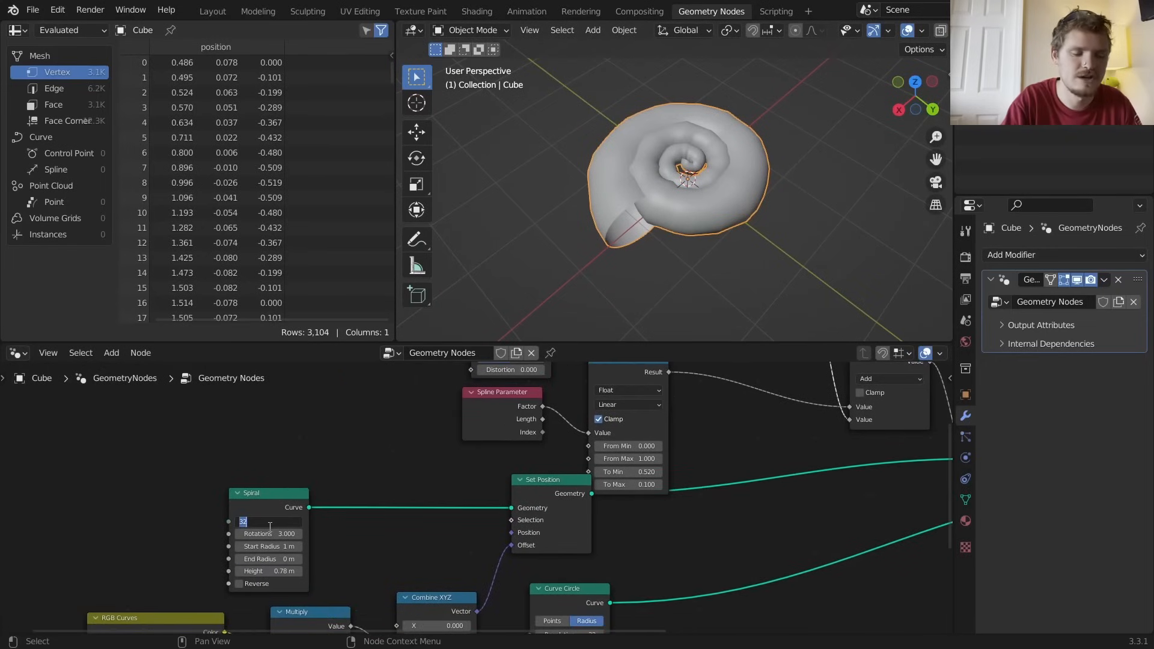
key("Return")
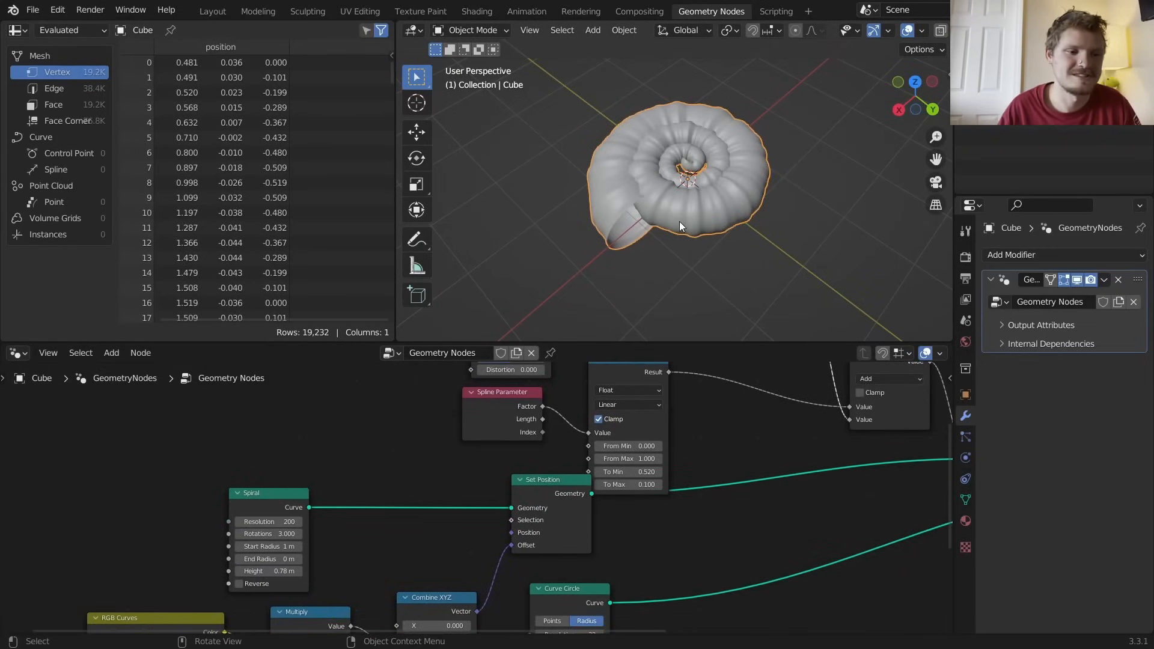
middle_click_drag(656, 381, 637, 408)
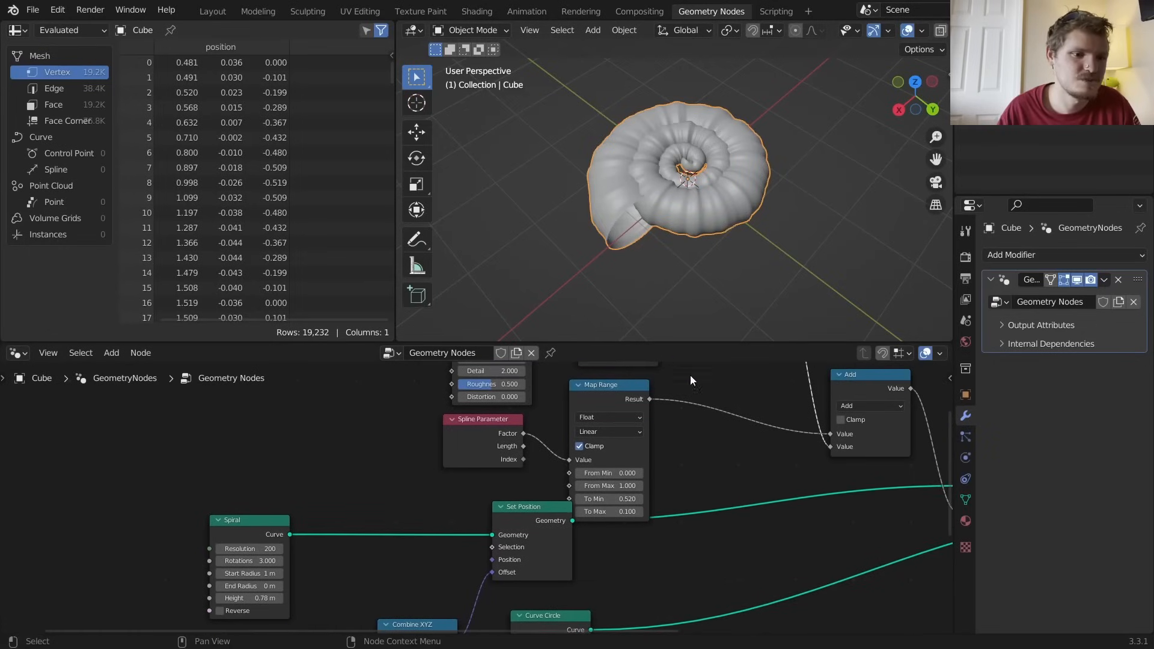
scroll(693, 165, "up", 2)
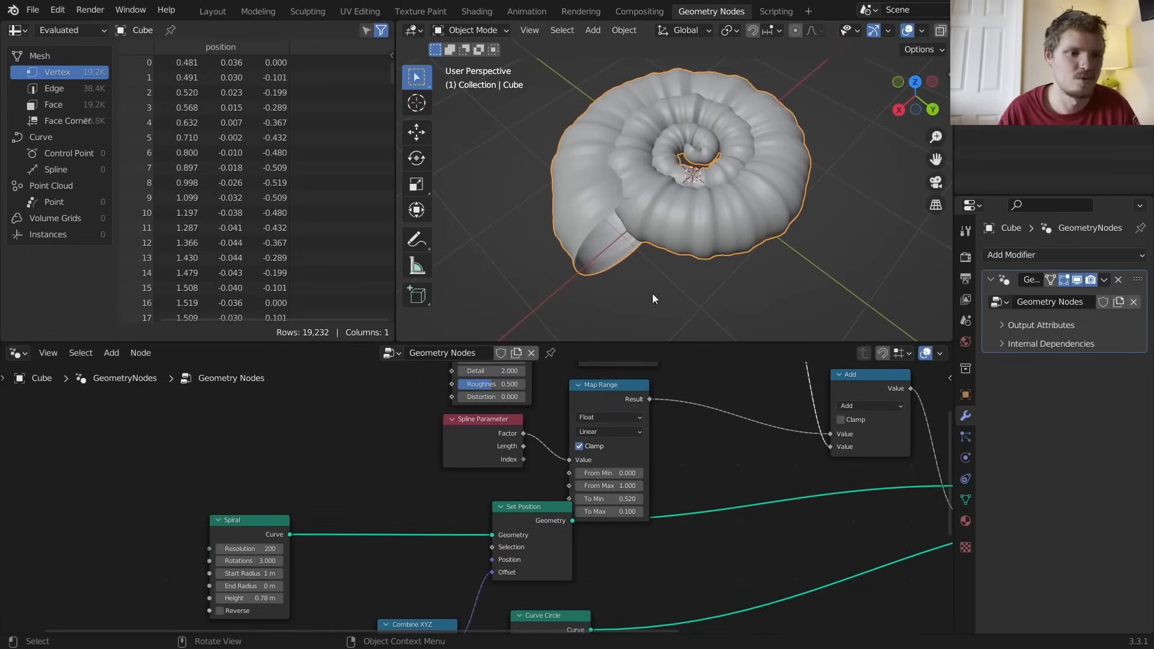
scroll(658, 78, "up", 1)
middle_click_drag(658, 78, 742, 118)
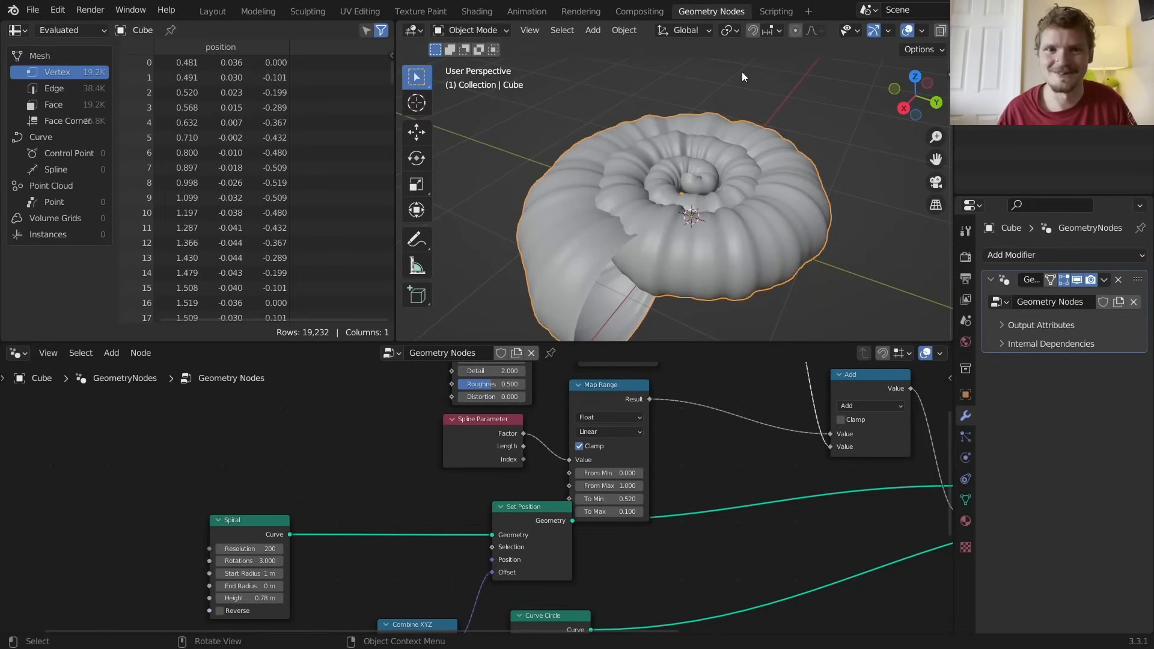
Lower the noise Multiply node's value to 0.13 and set the Noise Texture scale to 4.7
middle_click_drag(744, 452, 673, 508)
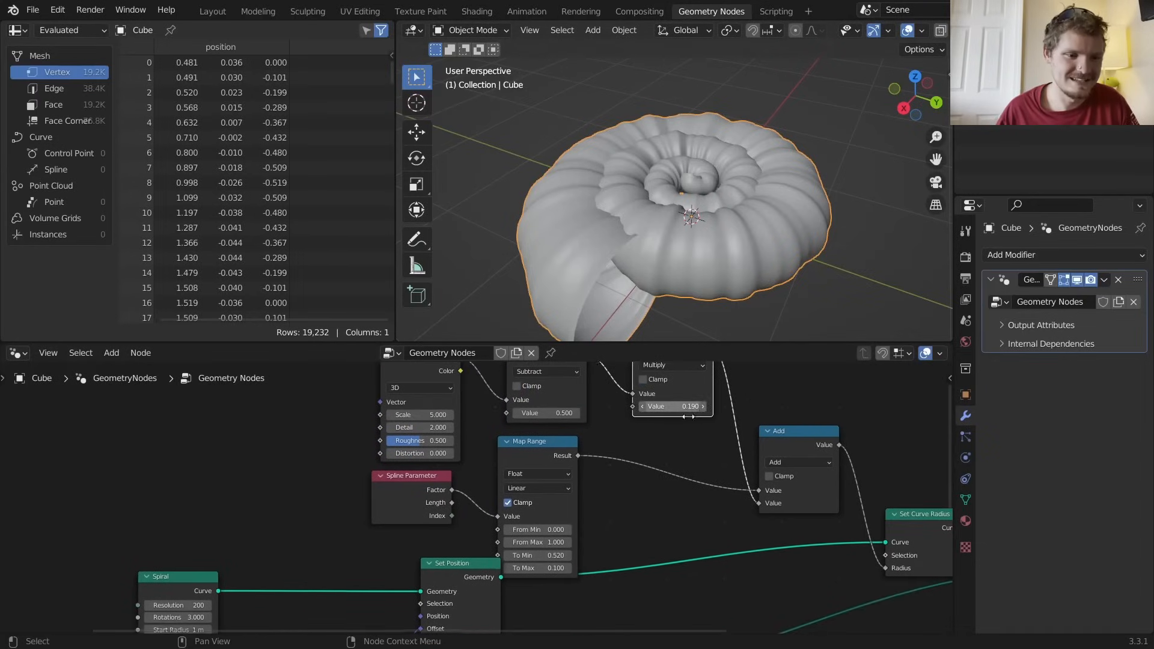
middle_click_drag(687, 416, 660, 461)
left_click_drag(648, 461, 631, 461, "shift")
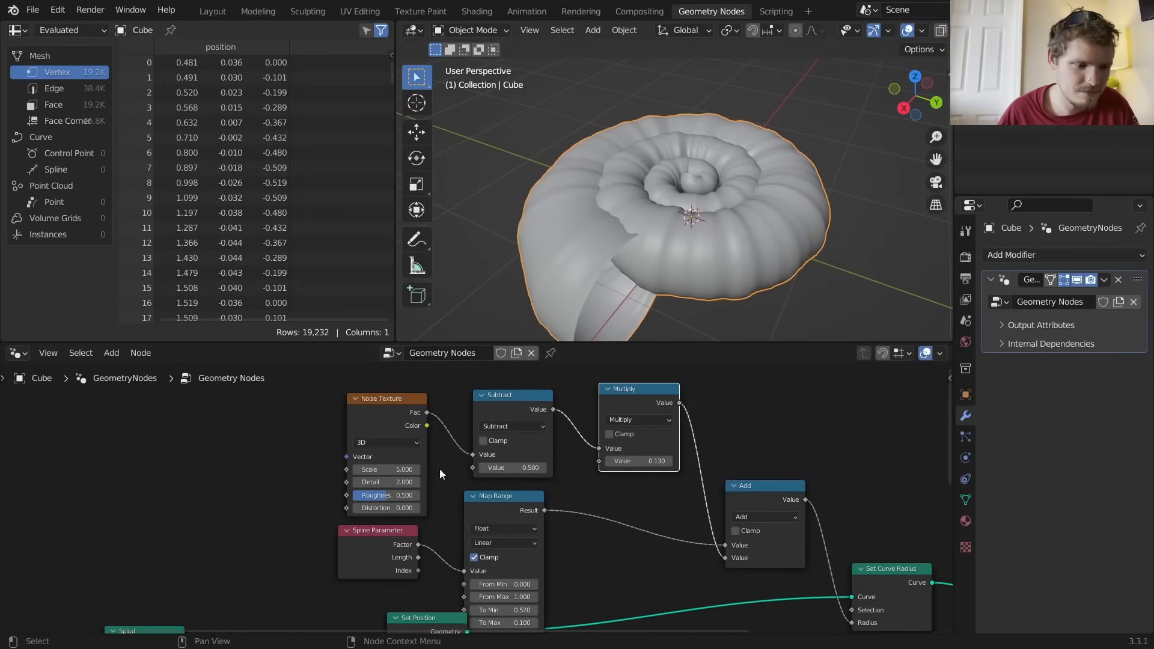
mouse_move(382, 470)
left_mouse_down("shift")
mouse_move(399, 470)
mouse_move(369, 470)
left_mouse_up("shift")
middle_click_drag(691, 198, 705, 239)
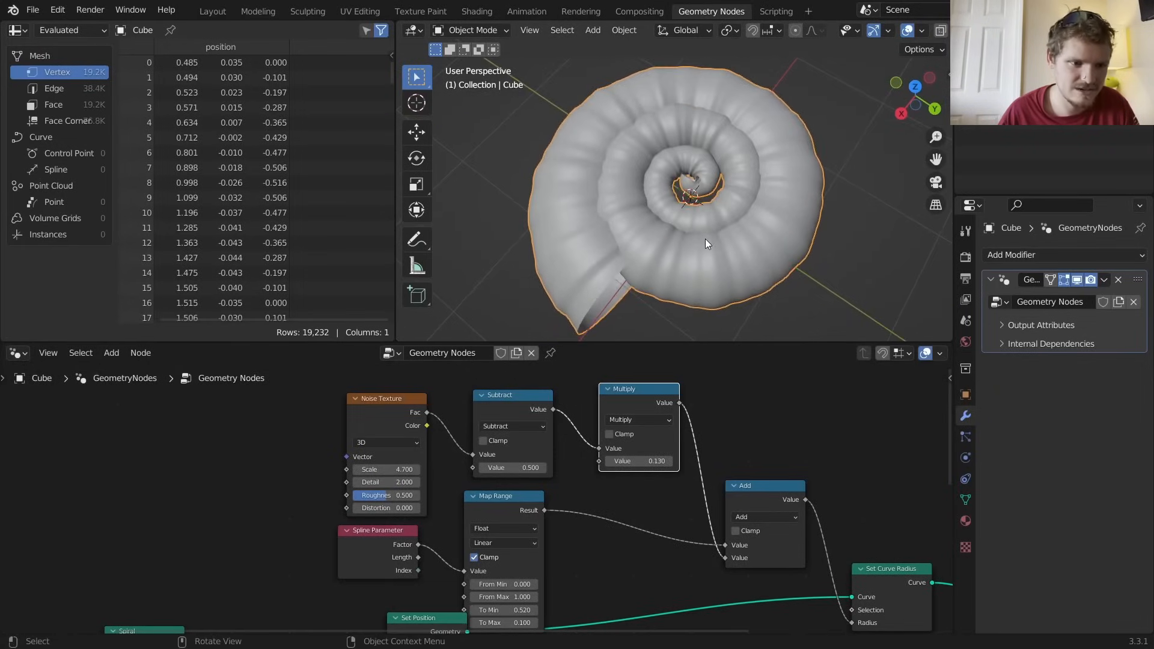
Try a slightly negative End Radius on the Spiral node, then undo the change
middle_click_drag(443, 547, 608, 404)
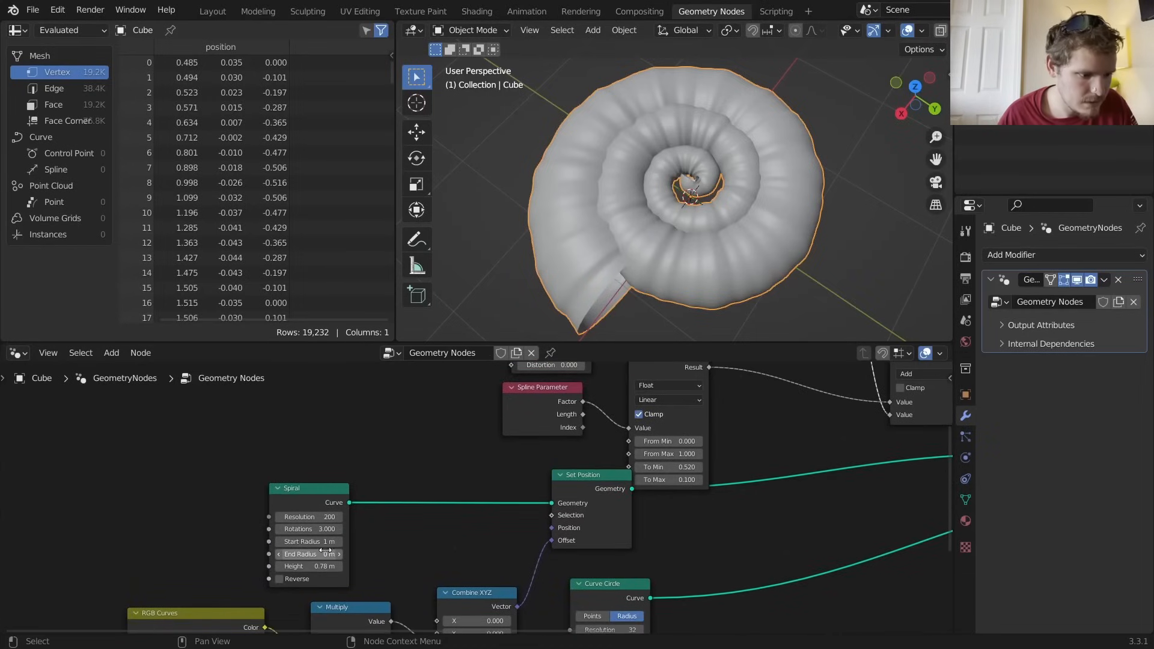
left_click_drag(309, 554, 299, 554, "shift")
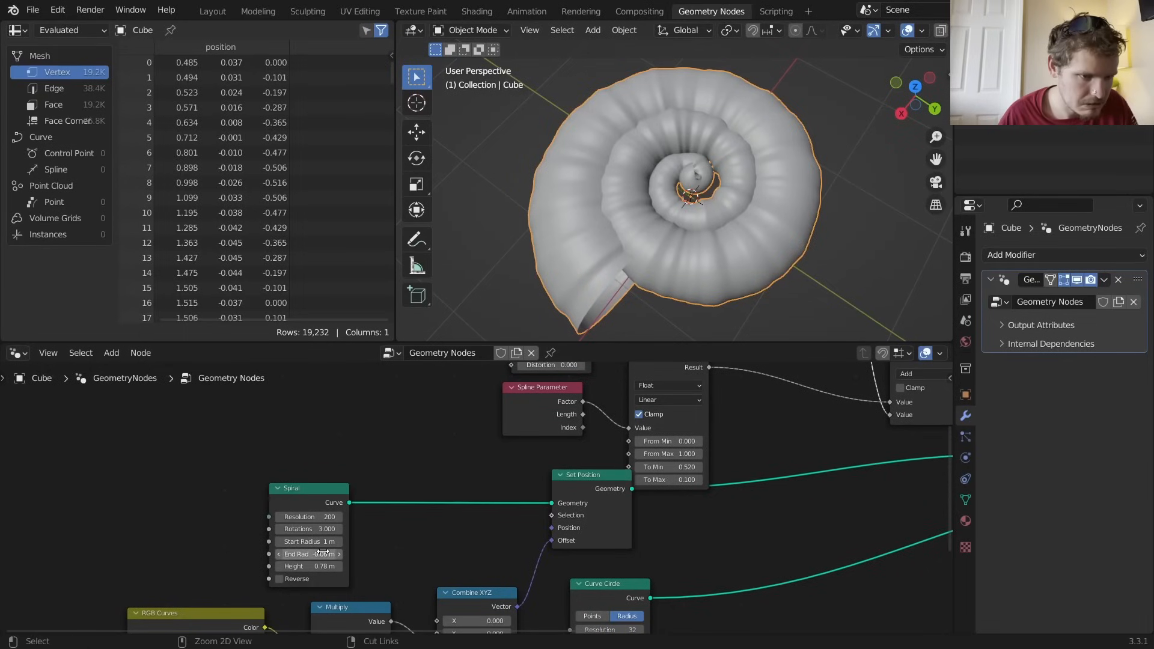
key("ctrl+z")
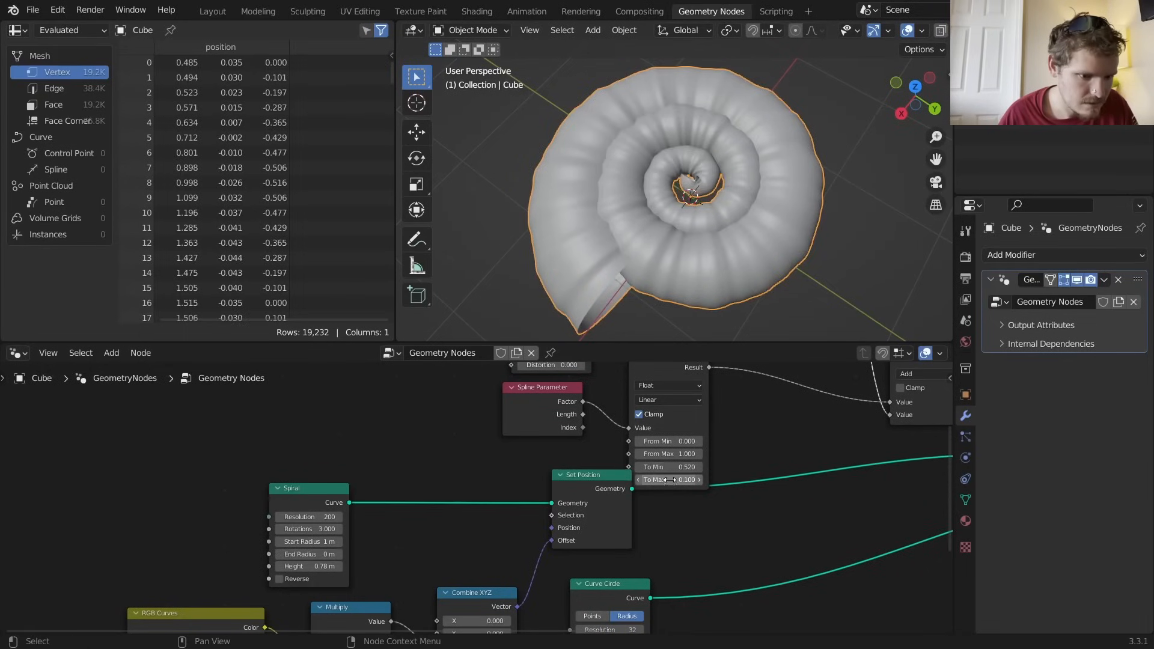
Set the Map Range node's To Max value to 0.13 and check the shell's tip
left_click_drag(669, 480, 676, 480)
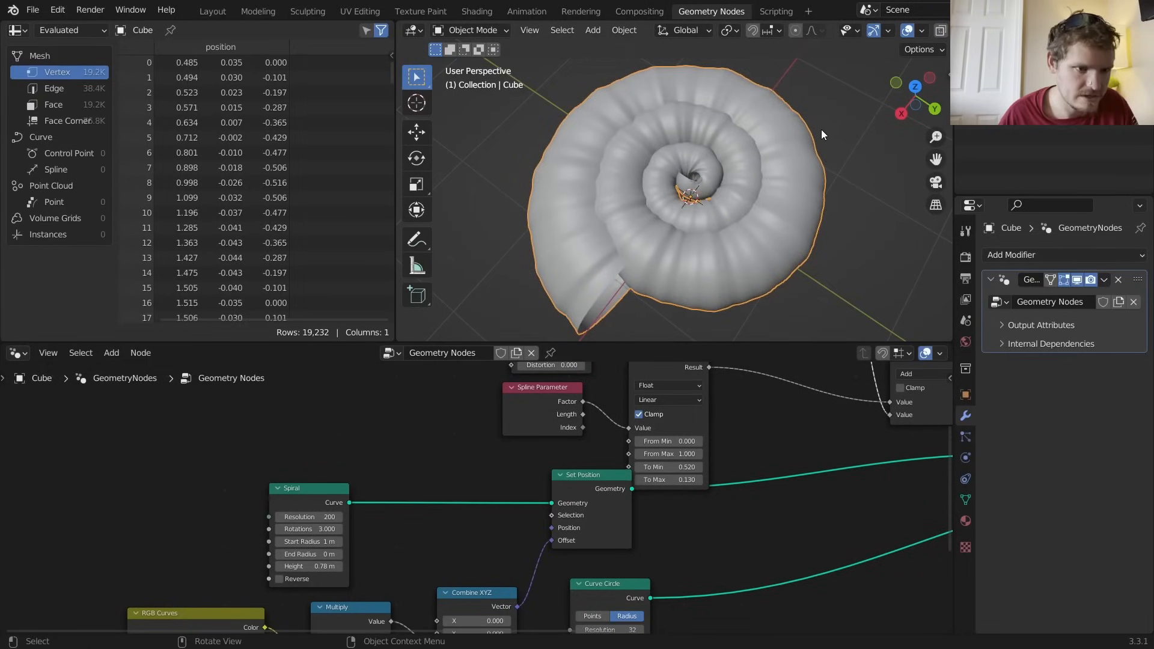
scroll(683, 229, "down", 3)
mouse_move(684, 228)
middle_mouse_down()
mouse_move(689, 151)
mouse_move(652, 247)
mouse_move(678, 241)
middle_mouse_up()
Move the Curve to Mesh node closer to the Set Curve Radius node
scroll(785, 467, "down", 5)
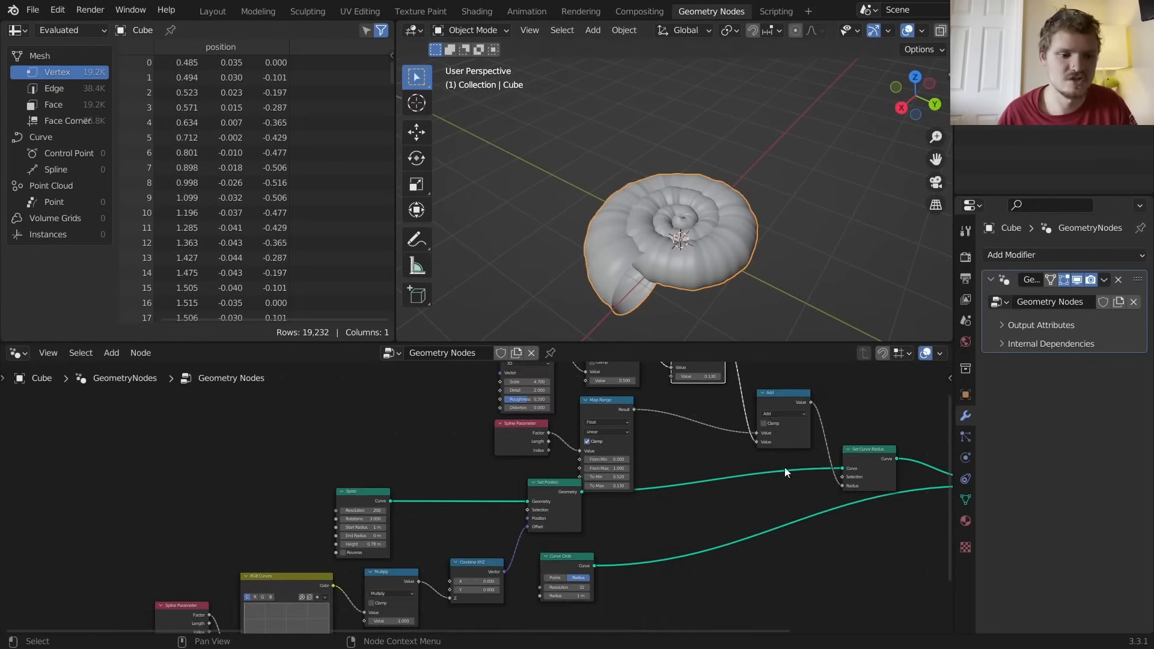
middle_click_drag(784, 467, 423, 490)
scroll(590, 481, "up", 6)
left_click_drag(700, 463, 621, 462)
middle_click_drag(692, 457, 647, 459)
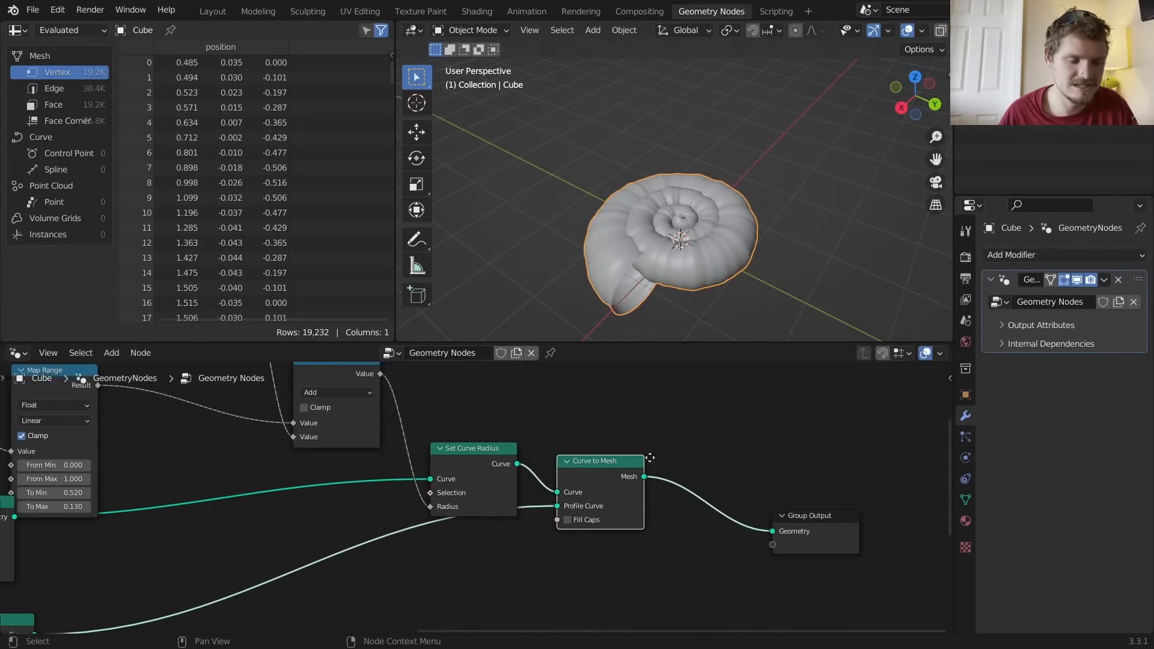
Preview the outputs of the Spiral, Set Position, Set Curve Radius and Curve to Mesh nodes in turn
scroll(447, 504, "down", 8)
middle_click_drag(214, 500, 319, 454)
left_click(183, 471, "ctrl+shift")
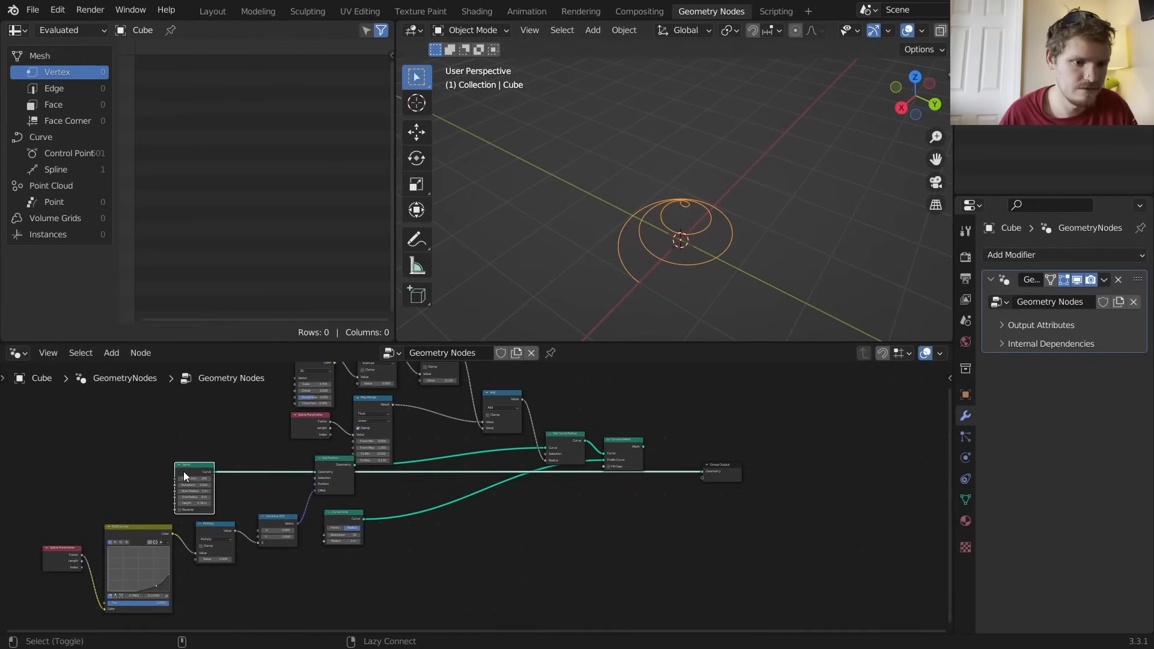
left_click(339, 464, "ctrl+shift")
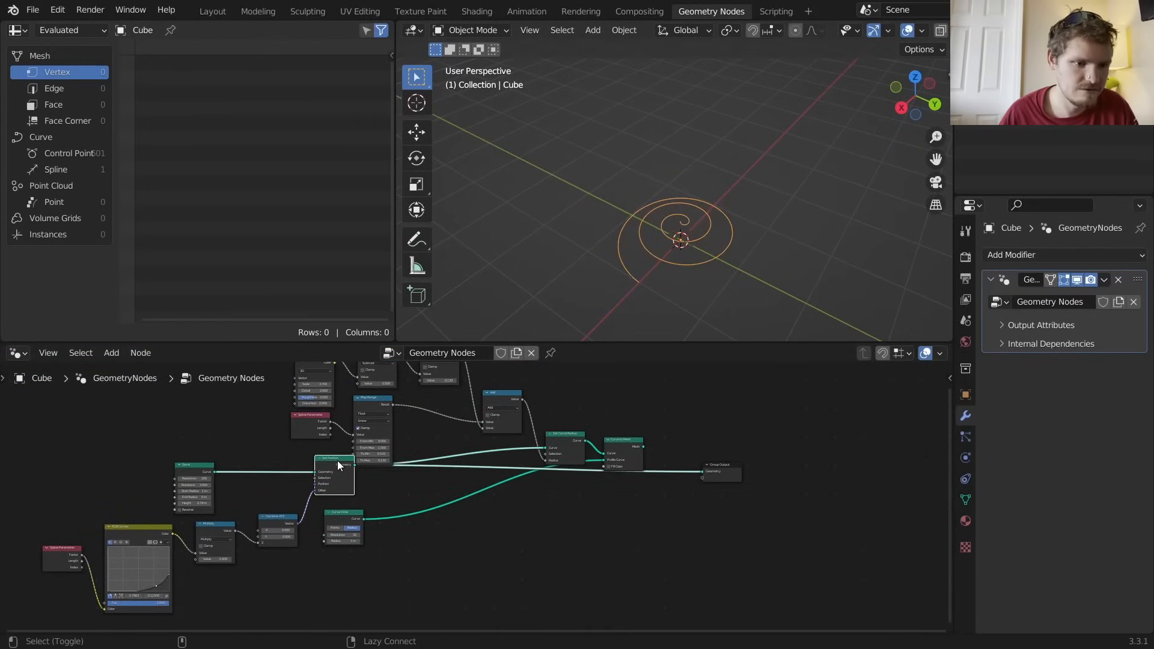
left_click(563, 440, "ctrl+shift")
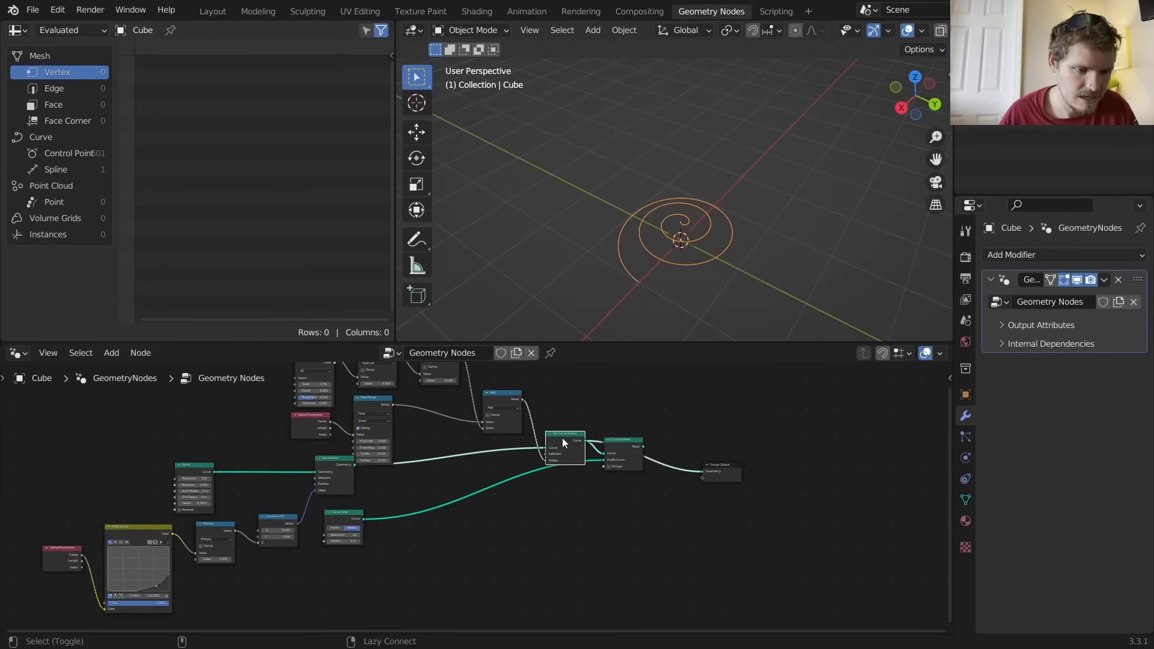
left_click(621, 441, "ctrl+shift")
Sketch annotation strokes across the shell's coils near its opening, then undo them
middle_click_drag(690, 478, 577, 497)
scroll(623, 448, "up", 6)
key("shift+a")
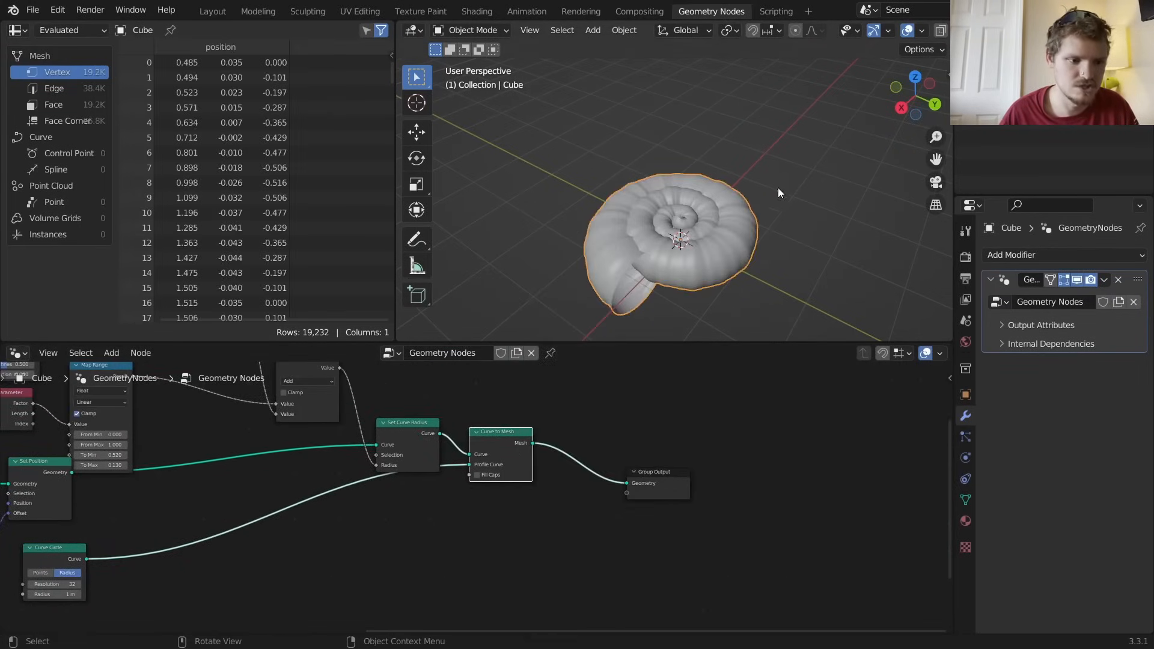
scroll(691, 231, "up", 4)
middle_click_drag(596, 275, 619, 135, "shift")
key("d")
mouse_move(635, 160)
left_mouse_down()
mouse_move(604, 151)
mouse_move(660, 142)
mouse_move(654, 92)
left_mouse_up()
key("ctrl+z")
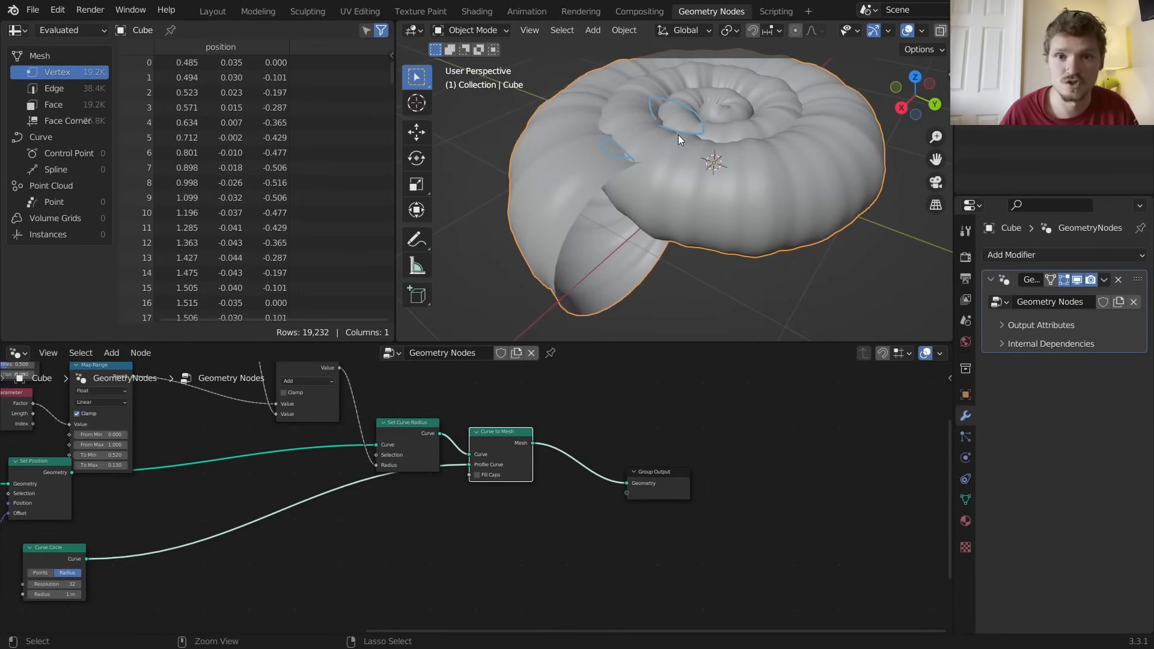
key("ctrl+z")
Insert a Mesh to Volume node between the Curve to Mesh node and the Group Output
key("shift+a")
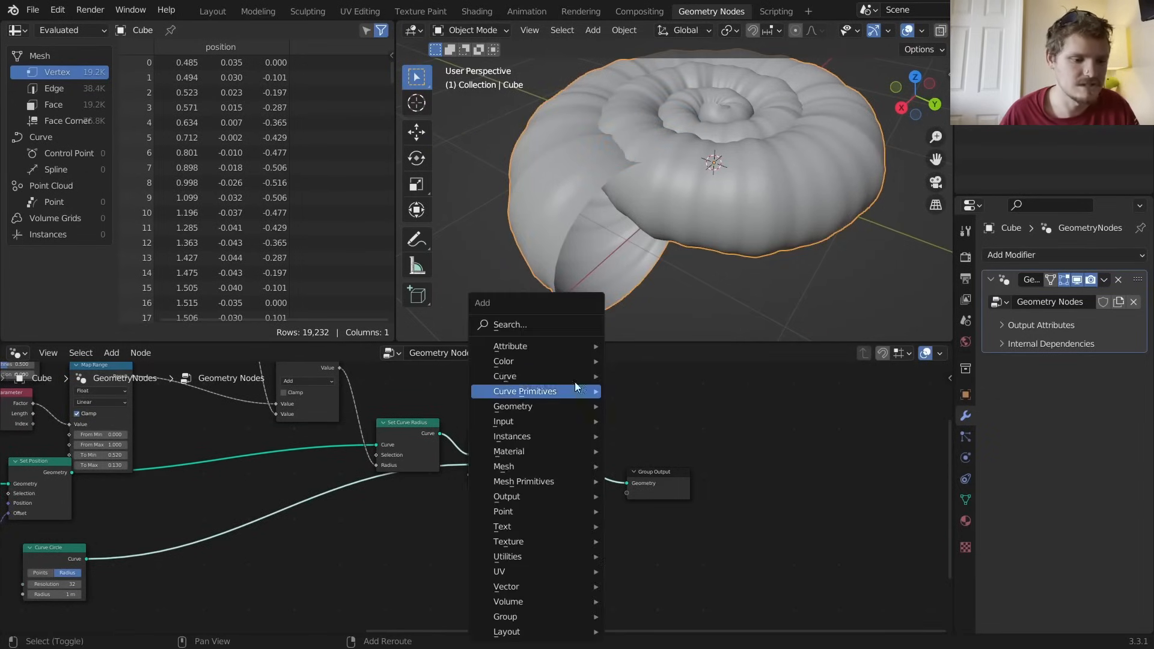
left_click(561, 330)
type("mesh to vo")
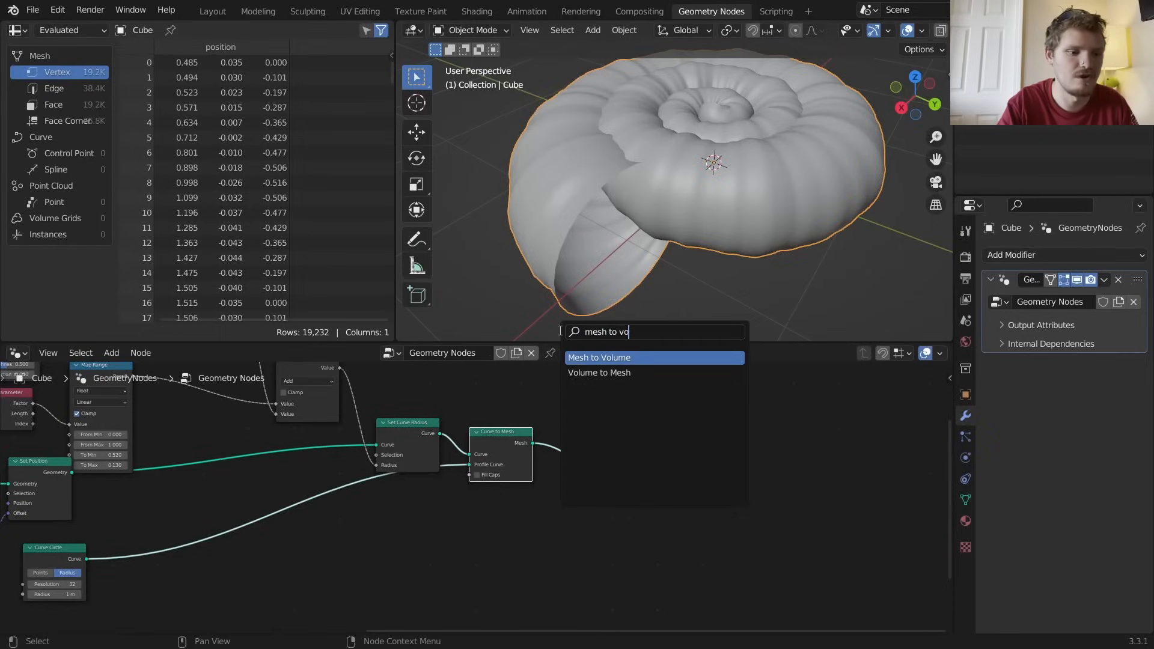
key("Return")
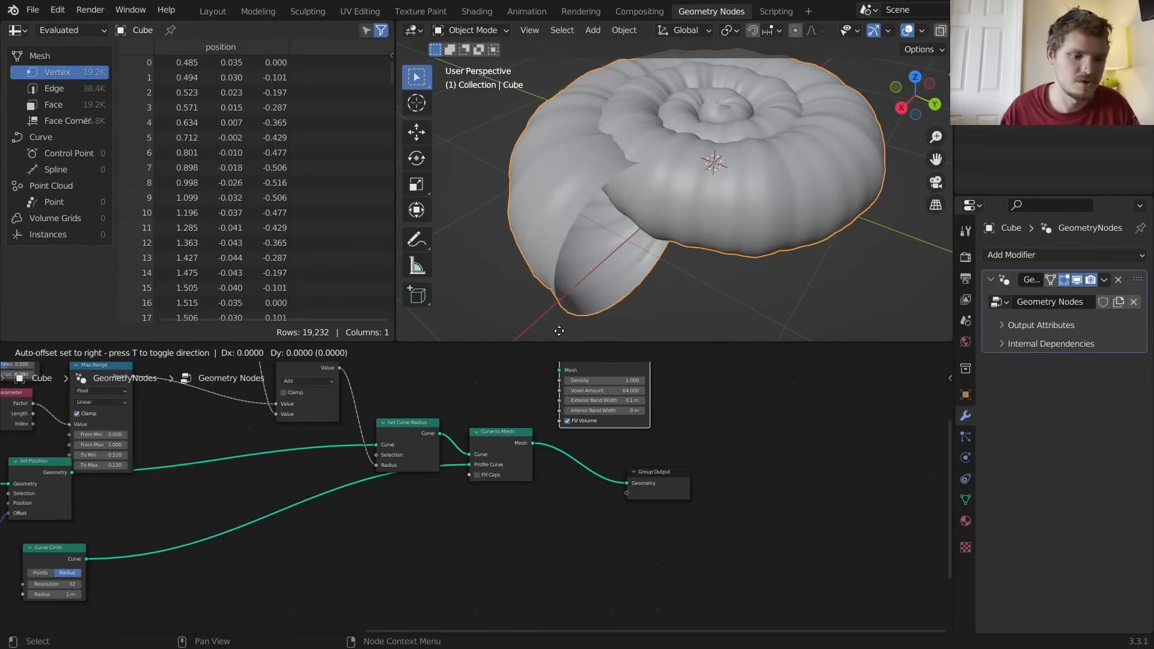
left_click(568, 364)
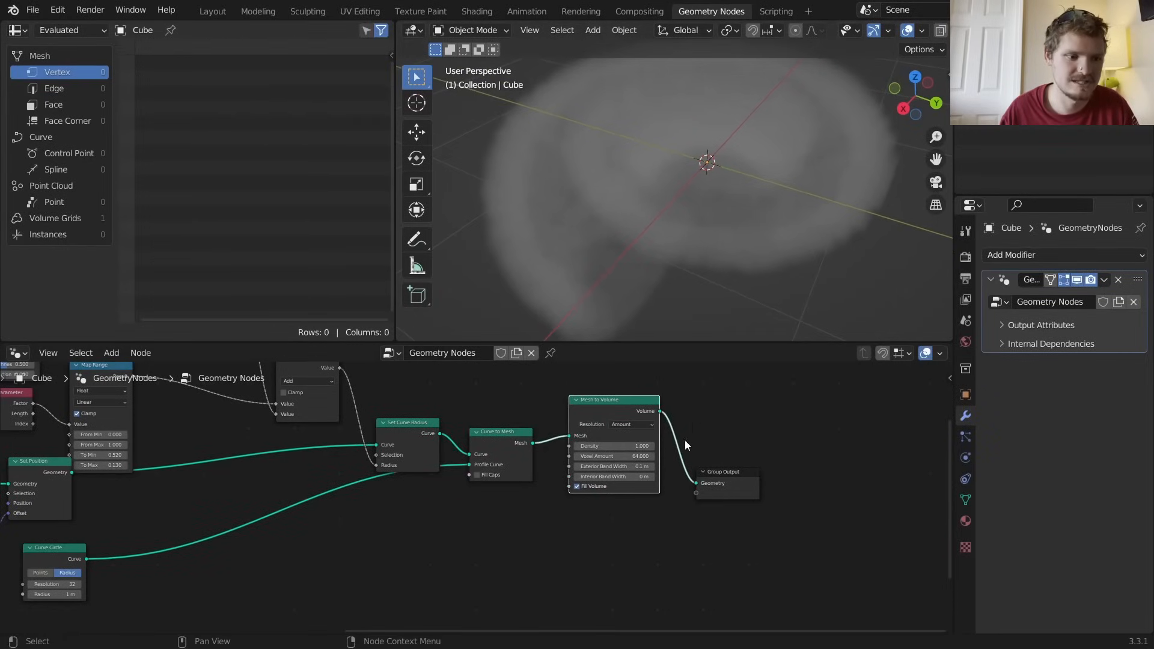
Insert a Volume to Mesh node between the Mesh to Volume node and the Group Output
key("shift+a")
left_click(643, 319)
type("vo")
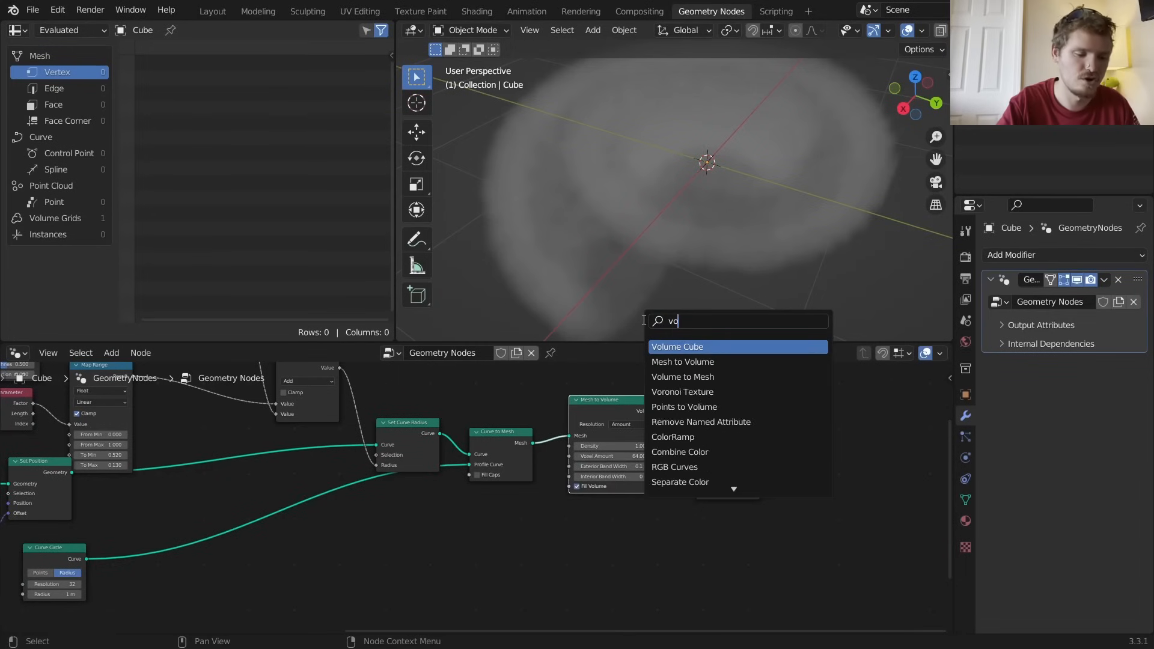
type("lume to")
key("Return")
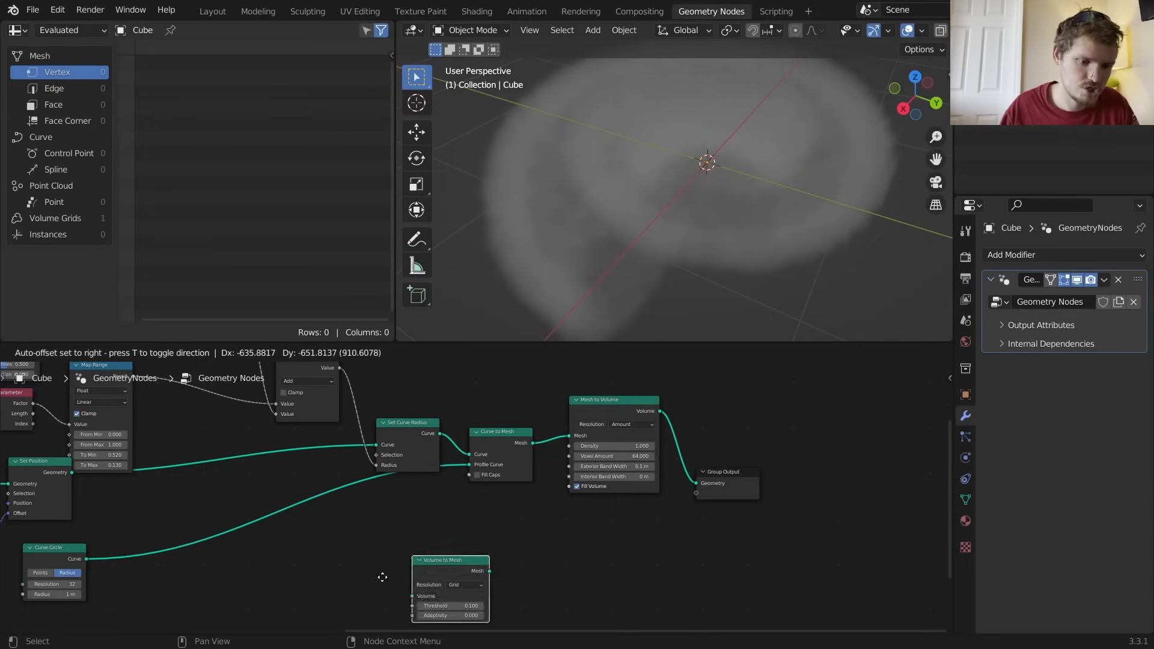
left_click(676, 403)
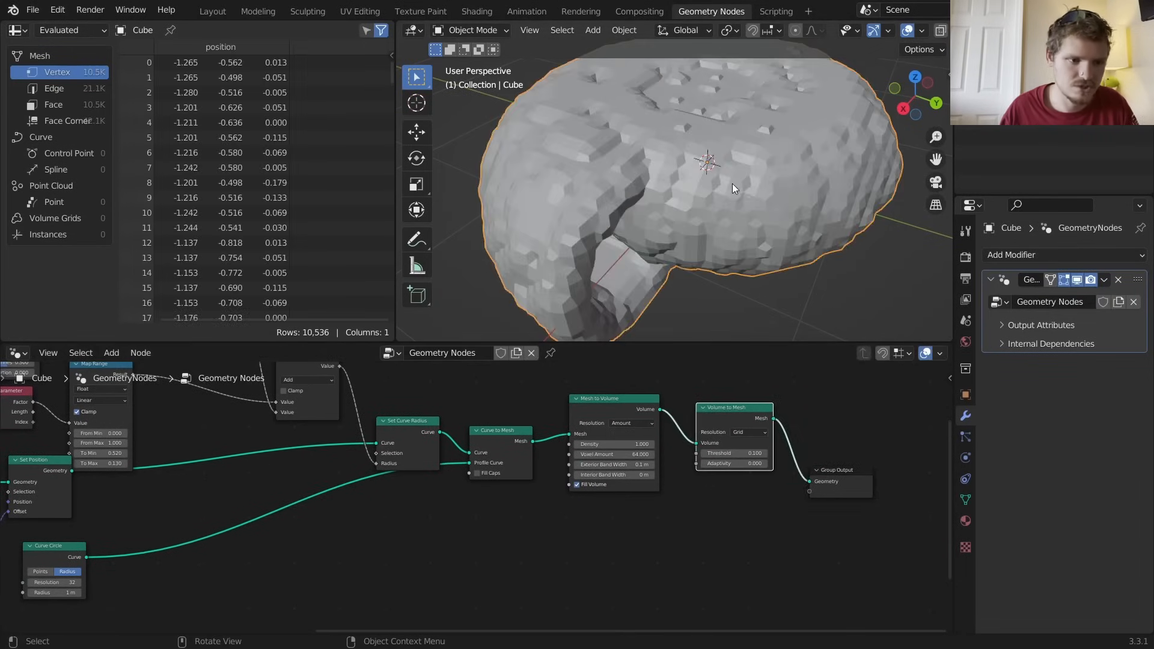
Save the project to the Desktop as seashellprogress.blend
key("ctrl+s")
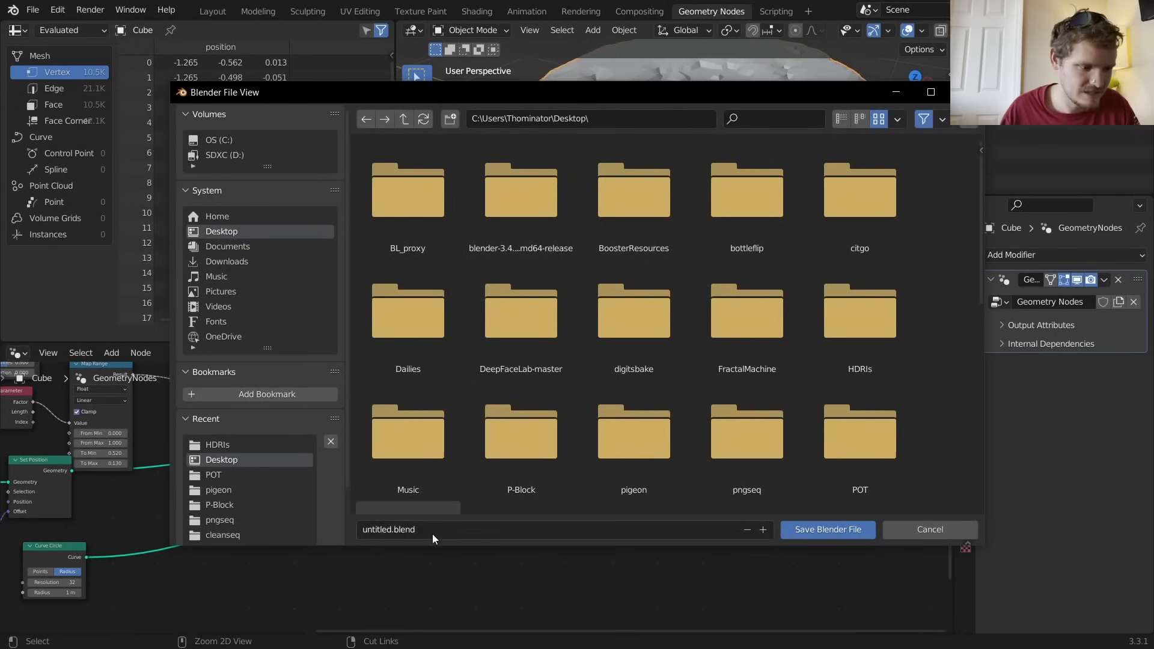
left_click(381, 528)
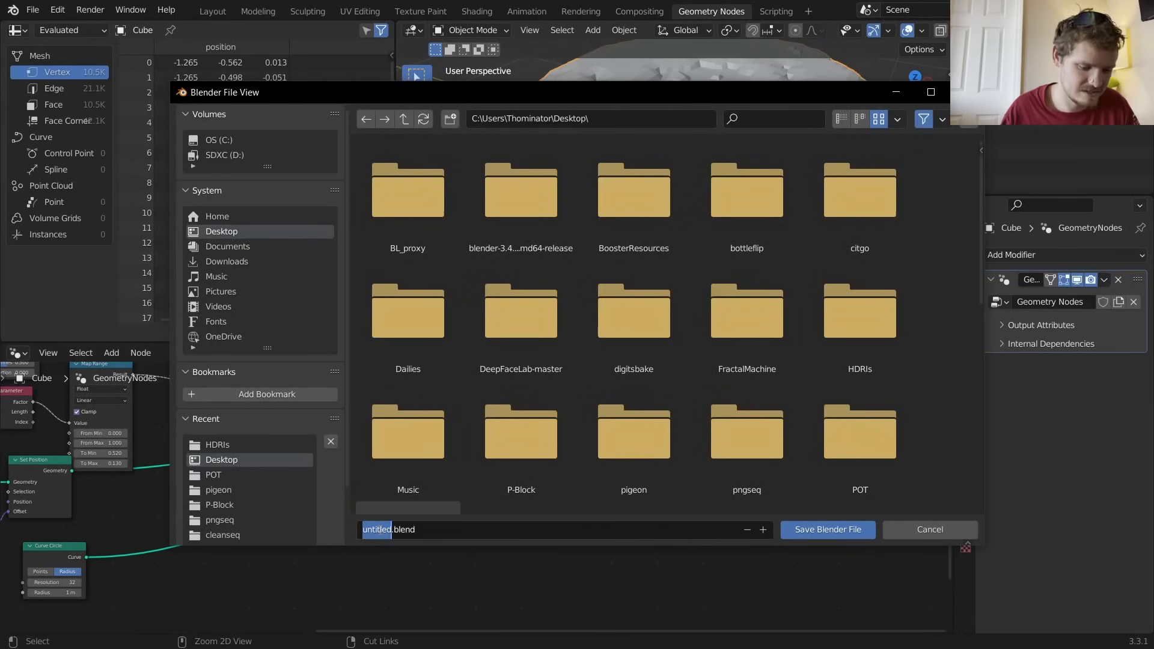
type("seashel")
type("lprogress")
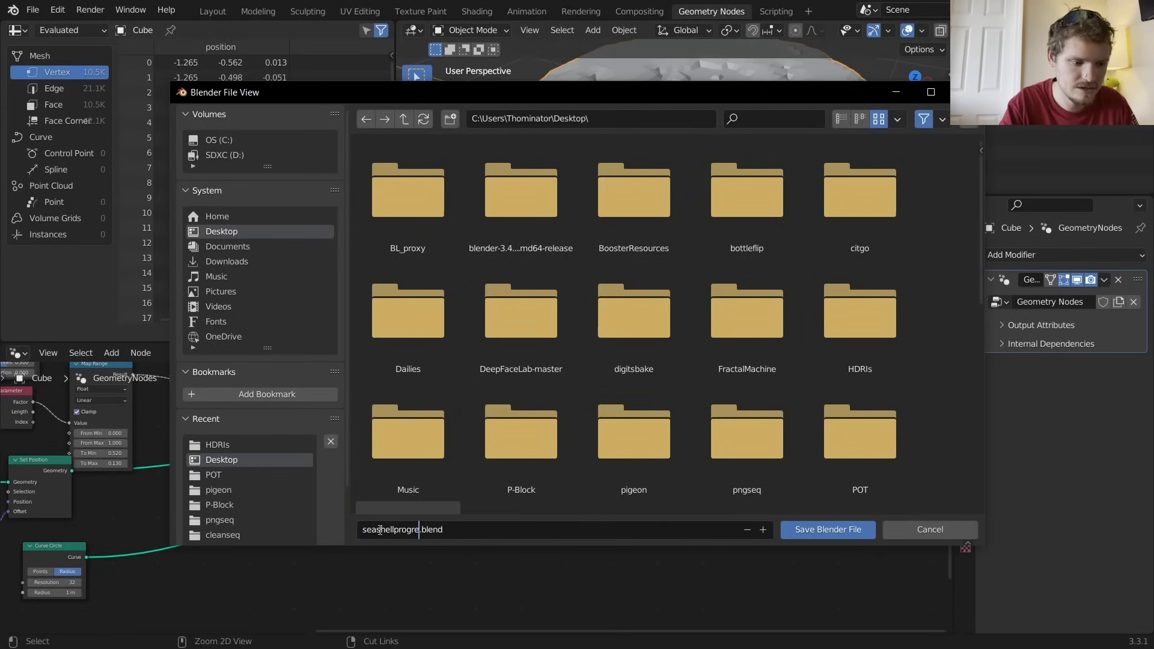
key("Return")
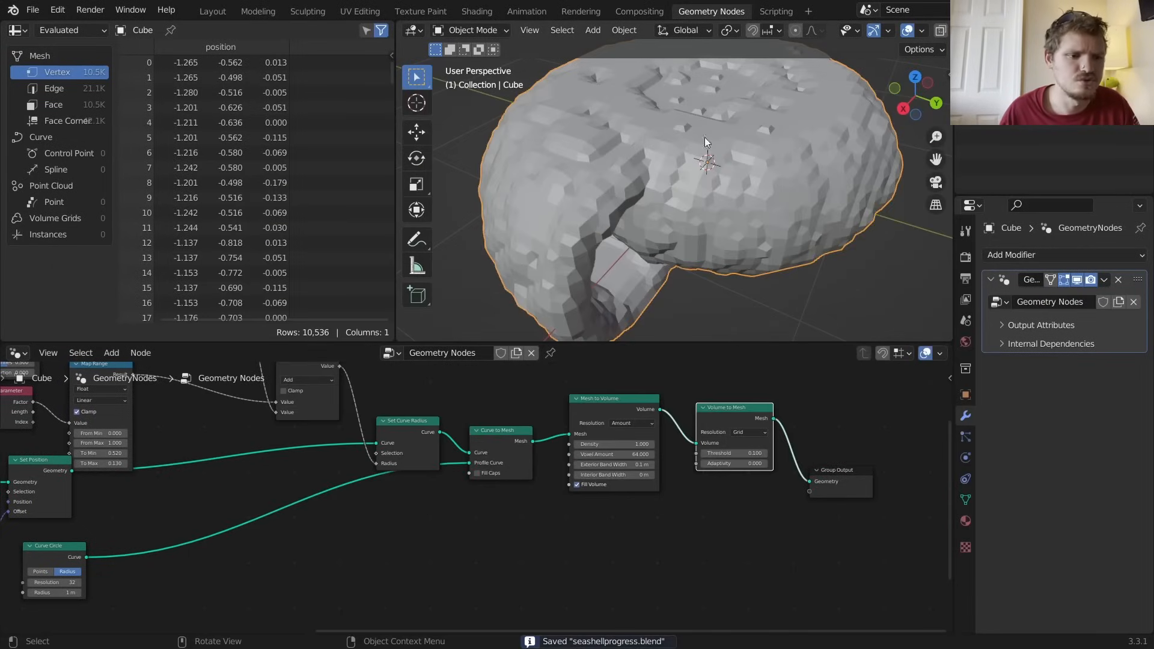
Set the Mesh to Volume node's Voxel Amount to 200 and inspect the remeshed shell
middle_click_drag(680, 144, 685, 149)
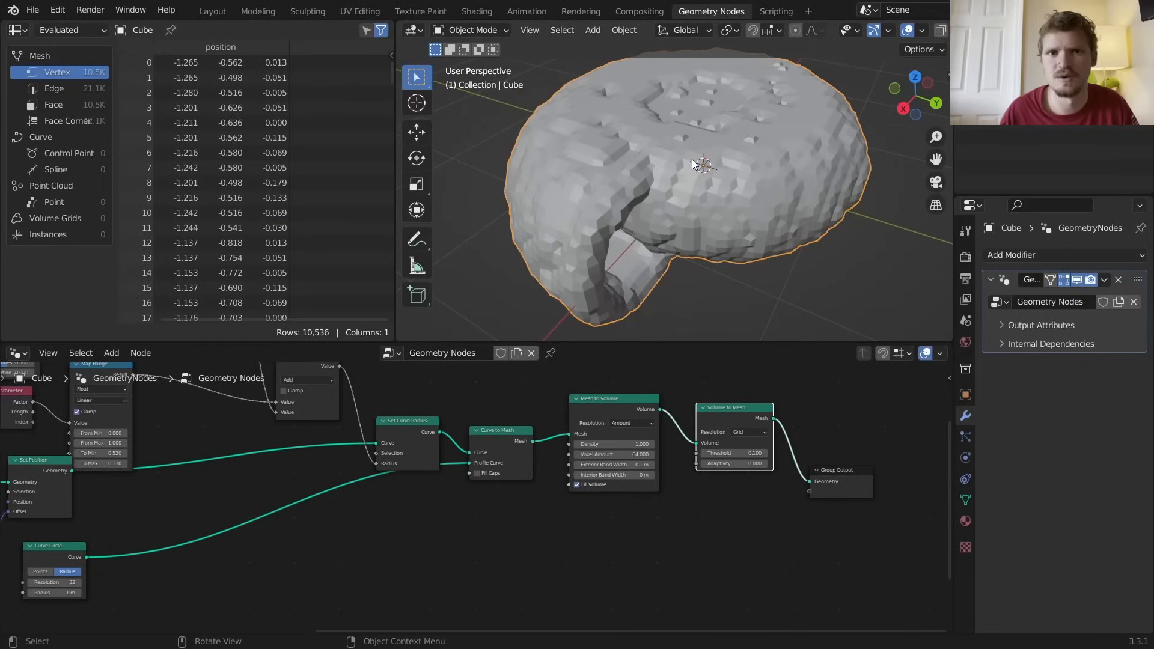
scroll(655, 438, "up", 3)
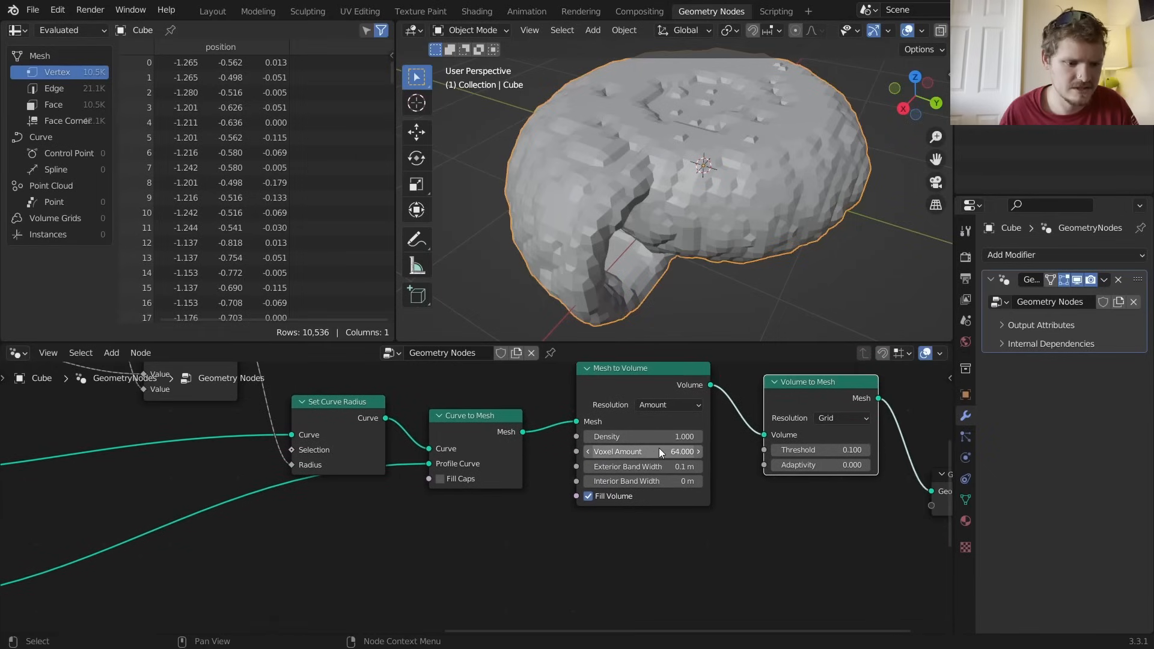
left_click(660, 450)
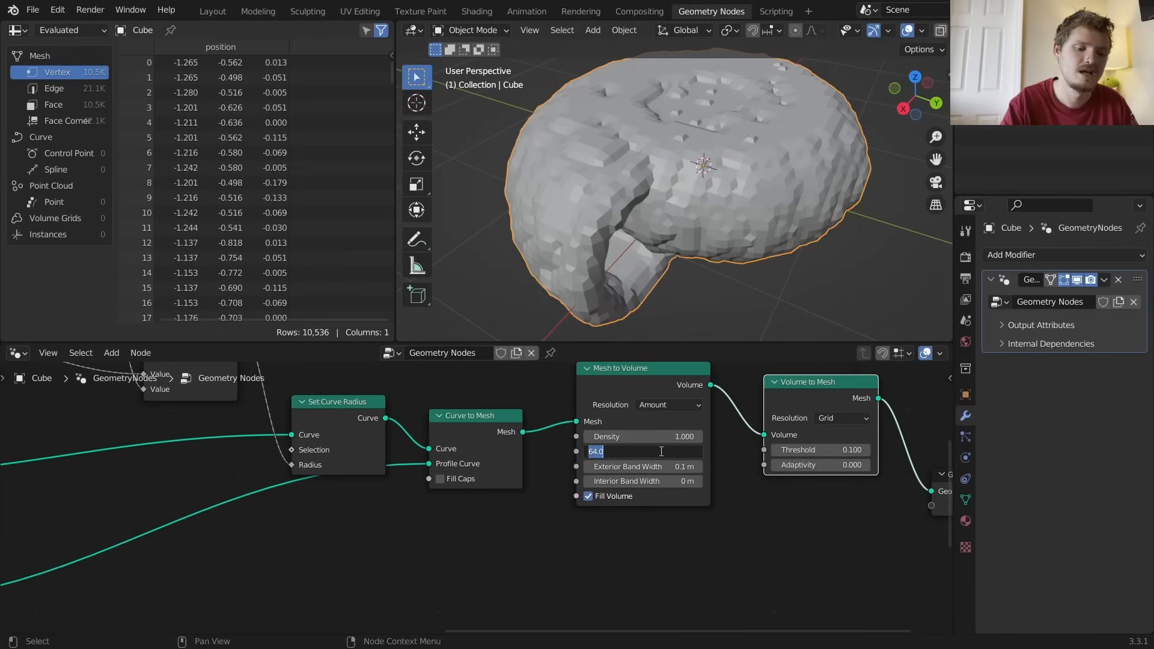
type("200")
key("Return")
middle_click_drag(885, 207, 771, 182)
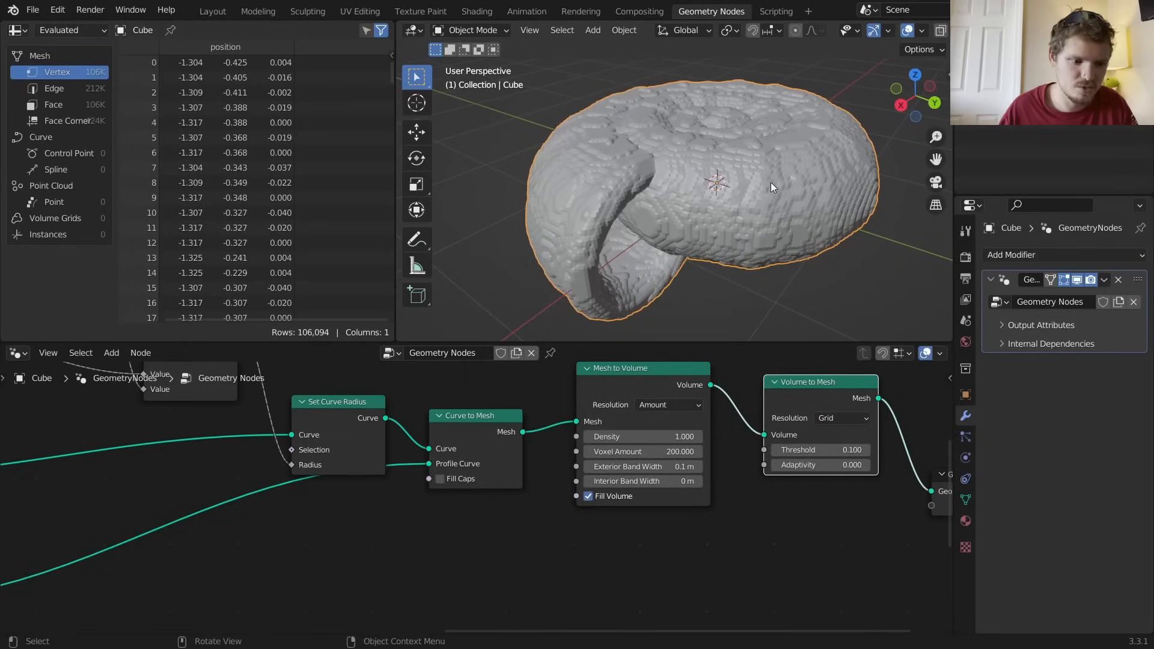
Try a smaller Exterior Band Width on Mesh to Volume, undo it, and test the Adaptivity of Volume to Mesh
left_click(587, 497)
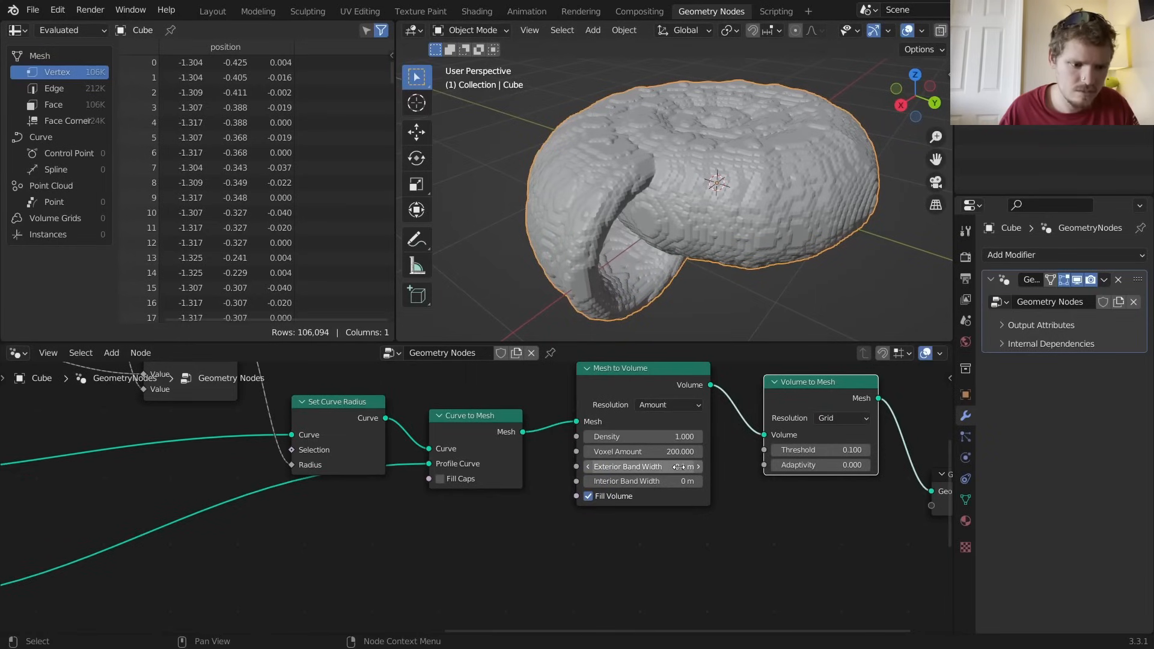
mouse_move(644, 466)
left_mouse_down()
mouse_move(586, 467)
mouse_move(685, 467)
mouse_move(632, 466)
left_mouse_up()
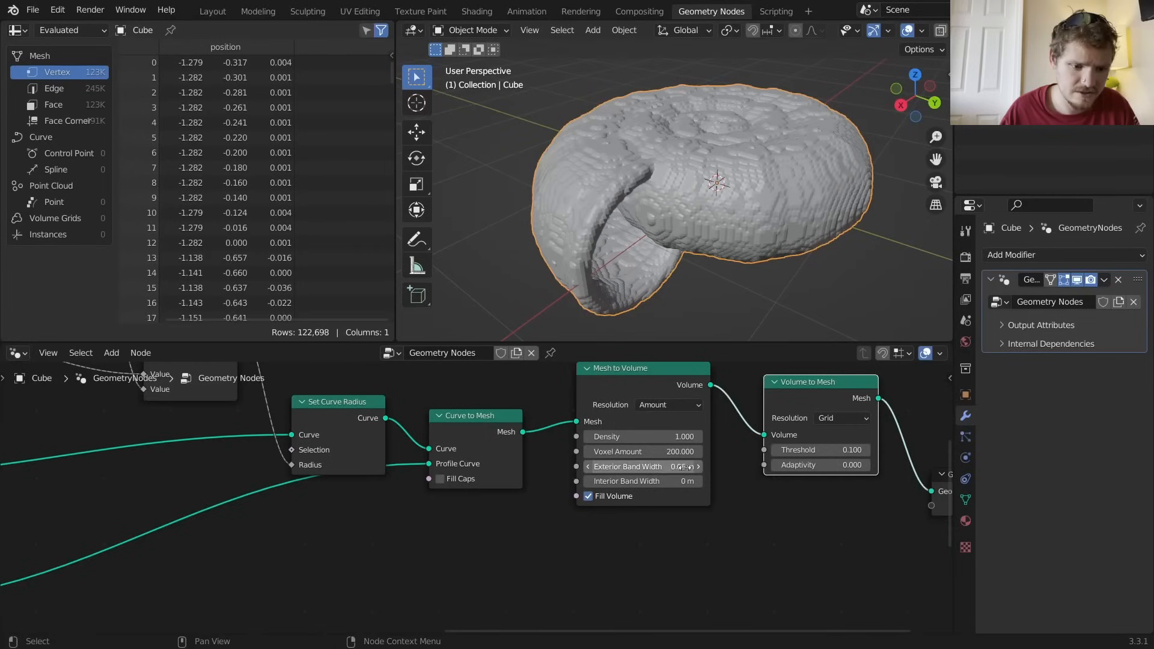
key("ctrl+z")
middle_click_drag(815, 465, 688, 468)
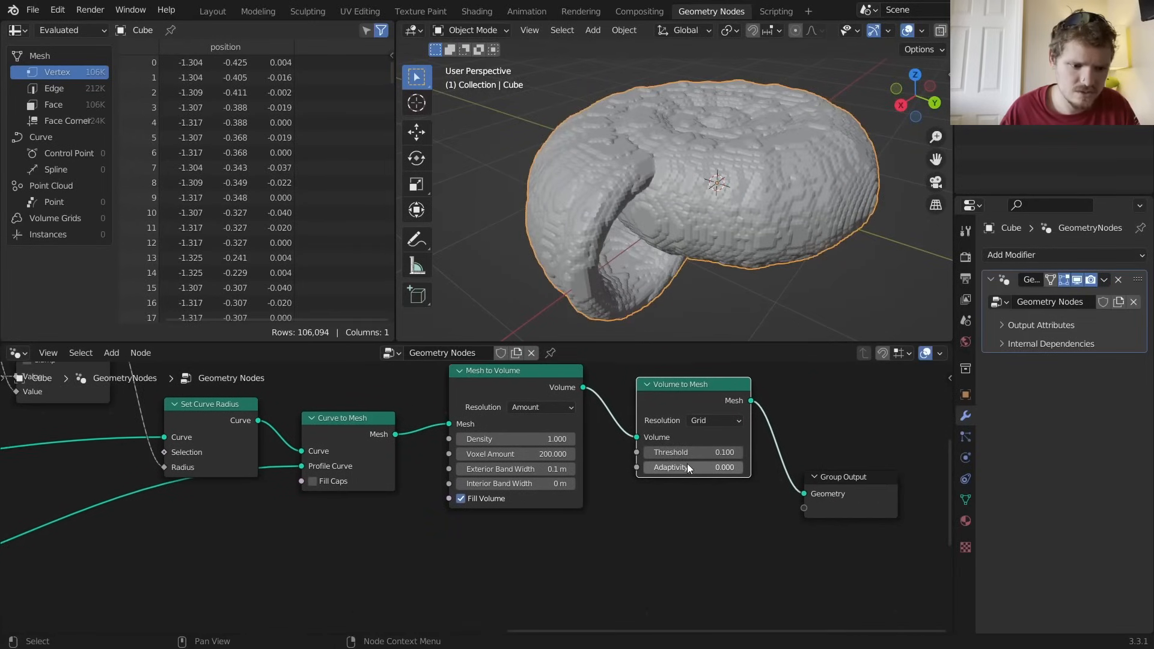
mouse_move(691, 468)
left_mouse_down()
mouse_move(791, 468)
mouse_move(703, 468)
left_mouse_up()
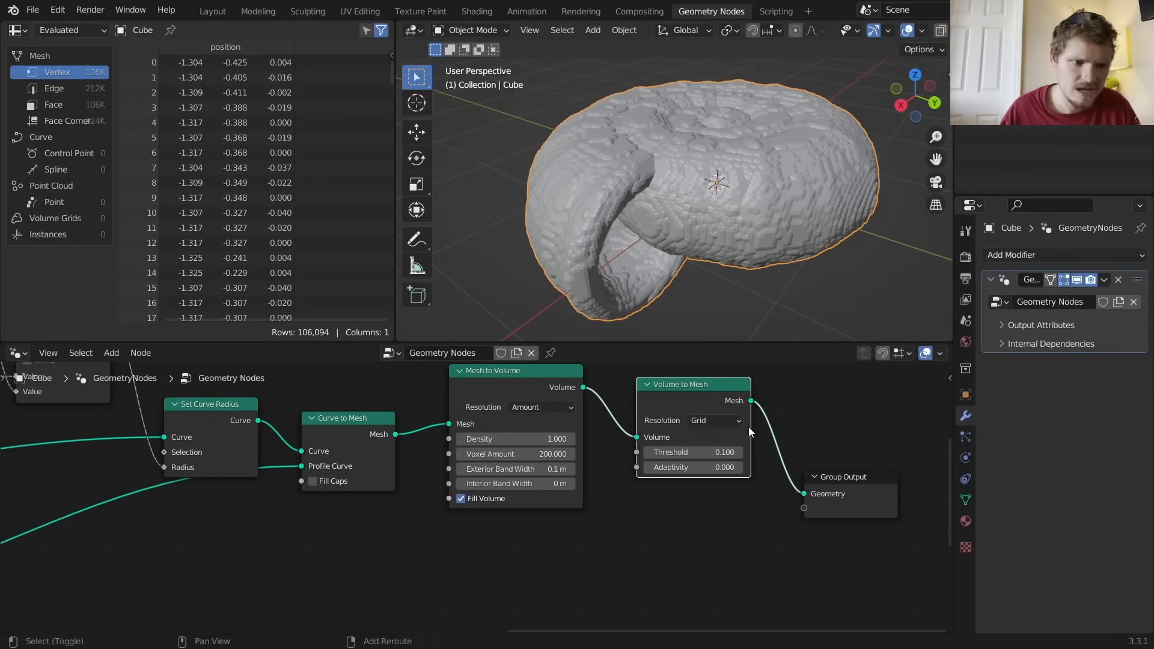
Insert a Merge by Distance node between the Volume to Mesh node and the Group Output
key("shift+a")
left_click(722, 326)
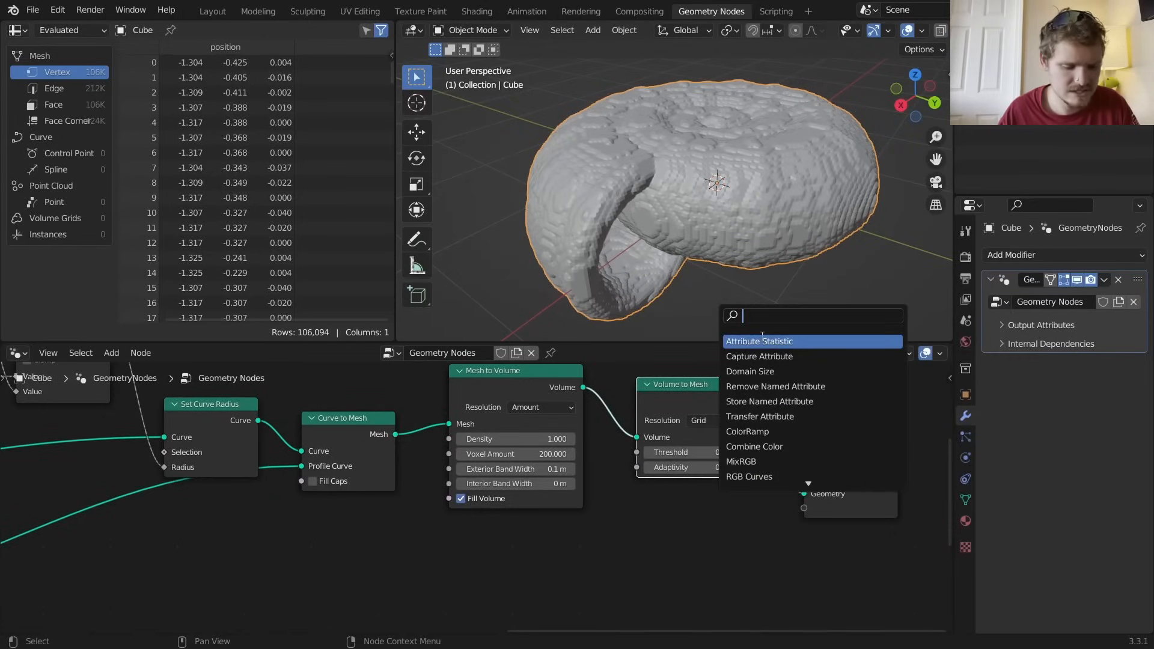
type("merge")
key("Return")
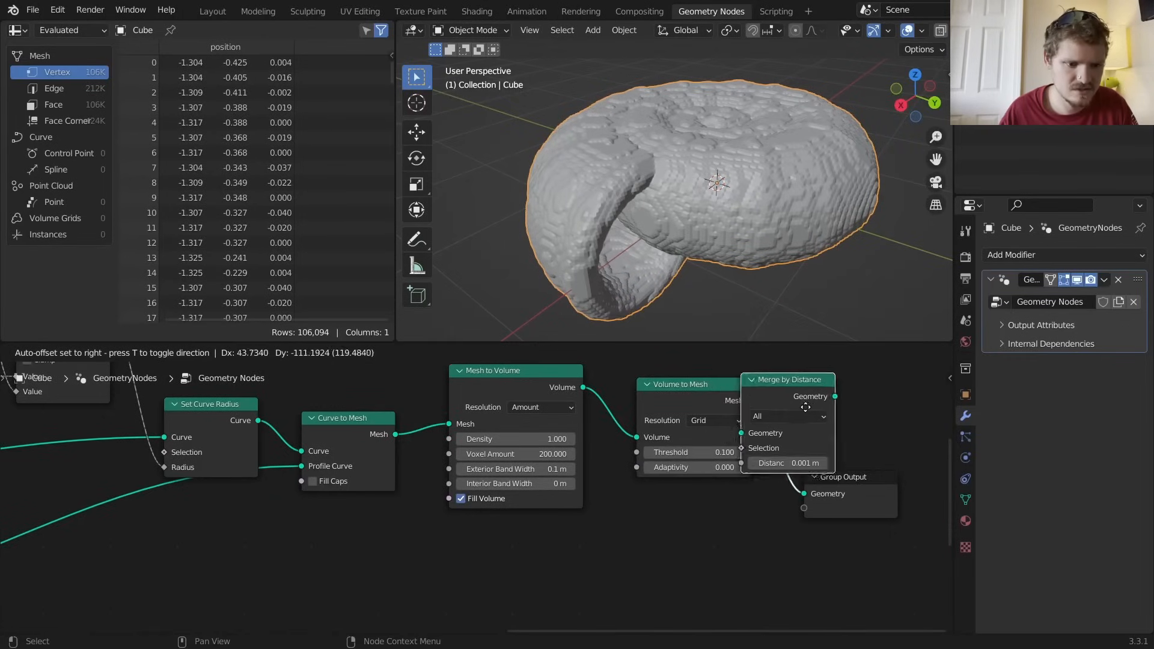
left_click(869, 429)
Try merge distances of 0.01 m and 0.1 m, then set the Merge by Distance node to 0.05 m
left_click(871, 484)
key("BackSpace")
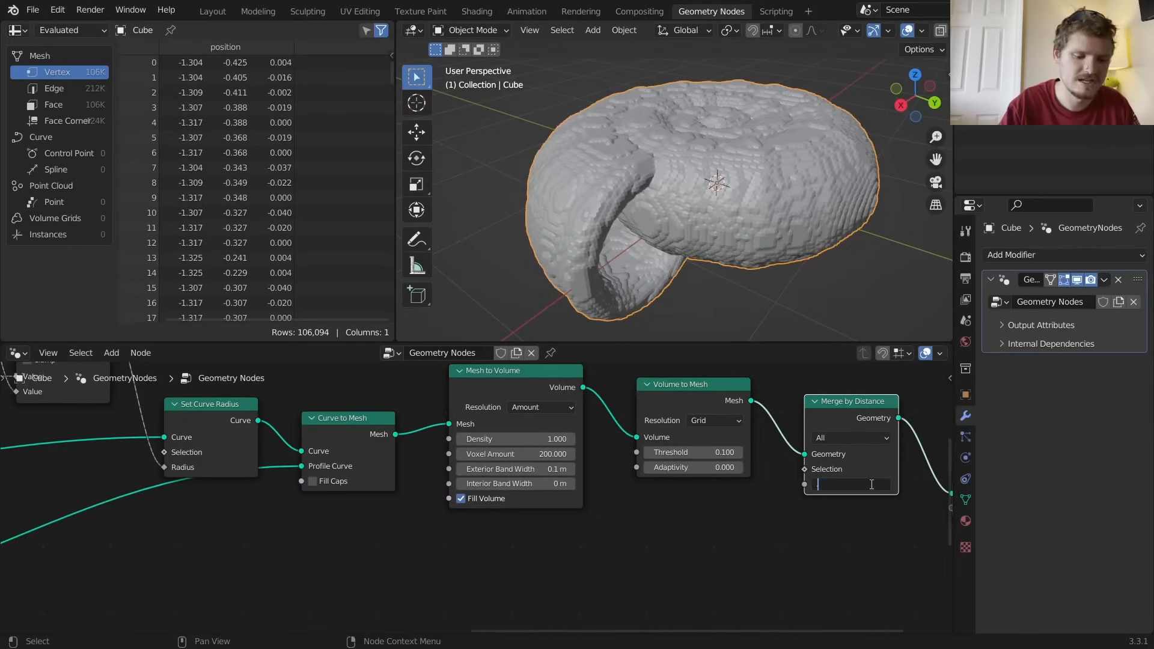
type(".01")
key("Return")
left_click(870, 485)
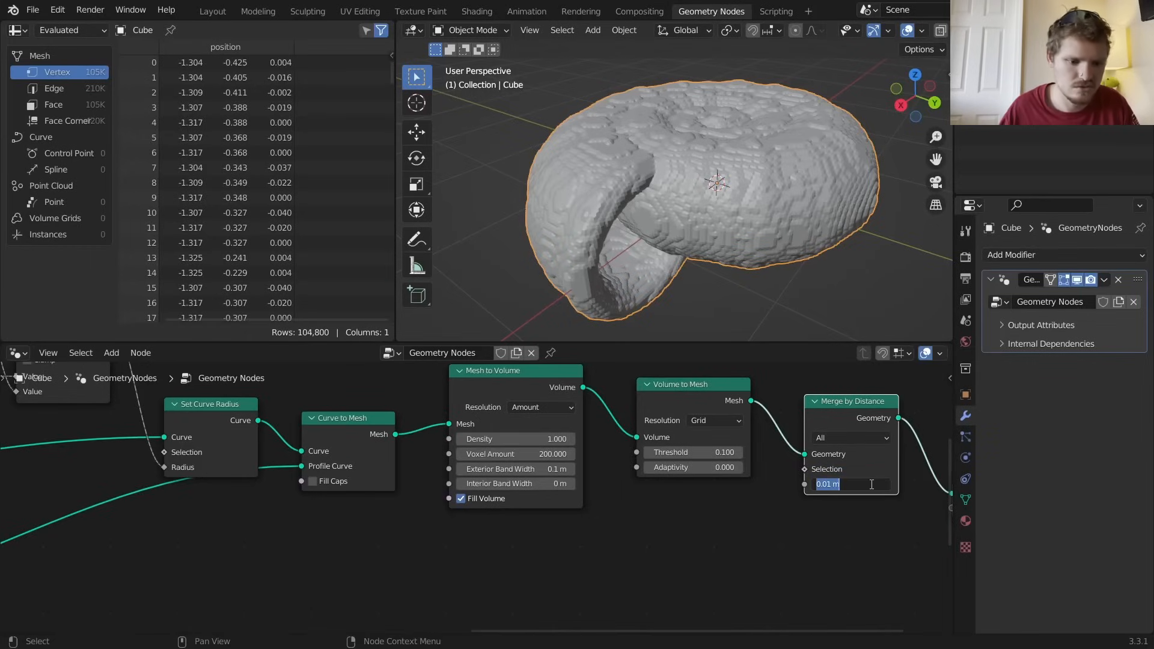
type(".1")
key("Return")
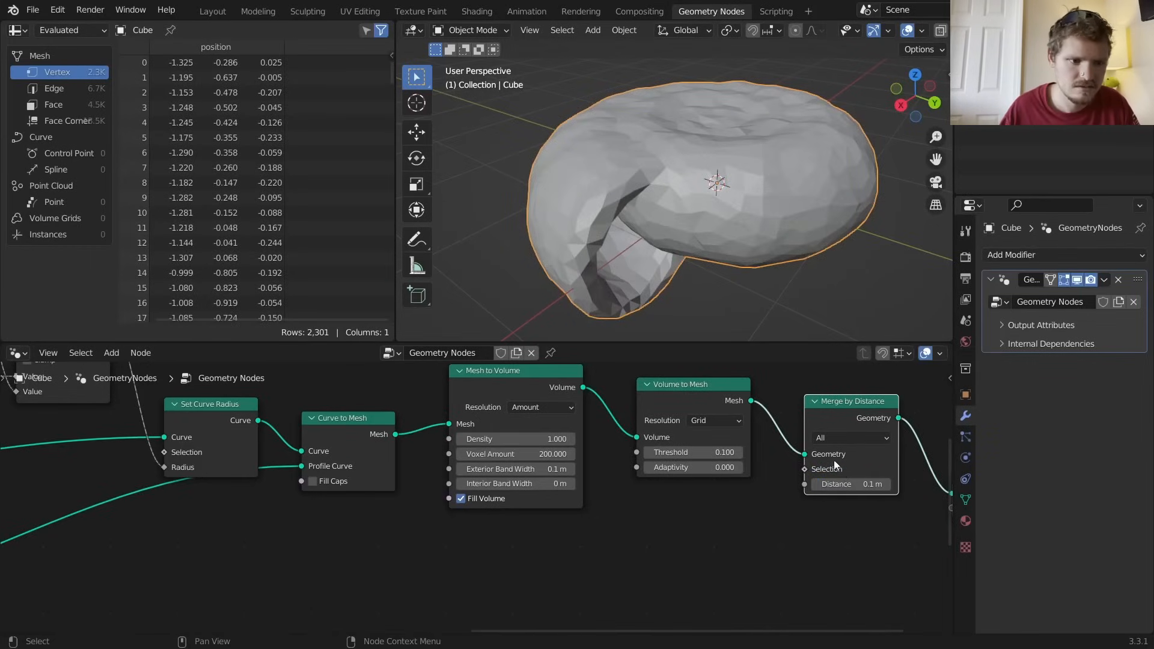
double_click(855, 483)
type("/2")
key("Return")
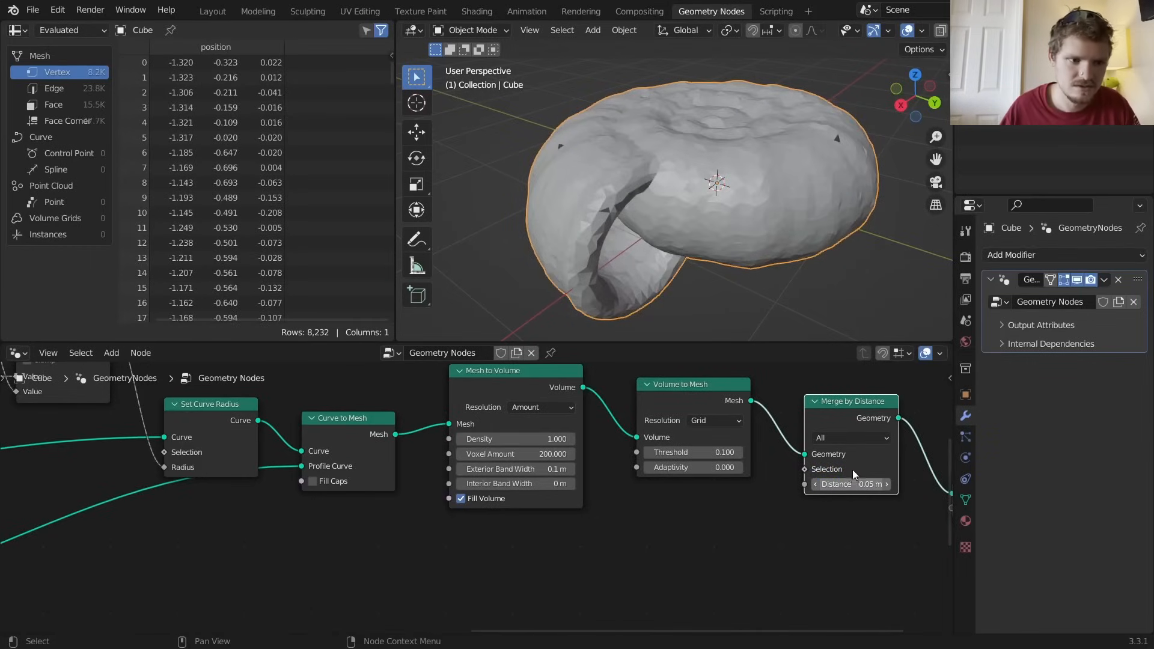
Insert a Set Shade Smooth node after Merge by Distance and inspect the smoothed shell
key("shift+a")
type("smooth")
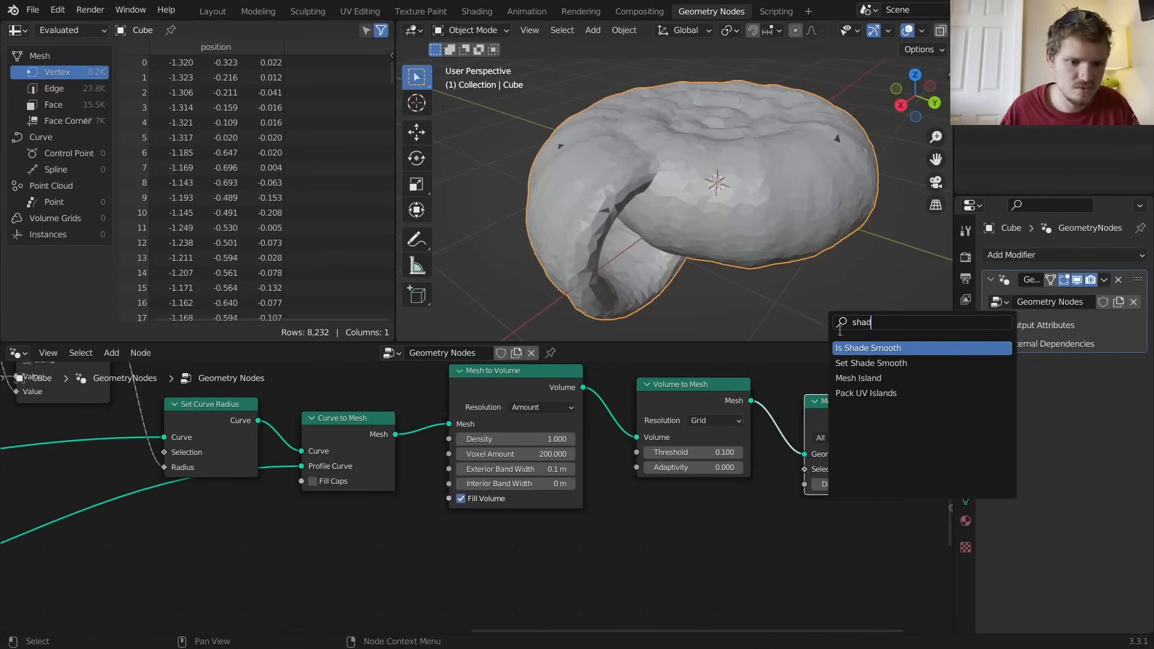
key("Return")
left_click(915, 437)
mouse_move(795, 171)
middle_mouse_down()
mouse_move(777, 216)
mouse_move(776, 178)
mouse_move(757, 261)
middle_mouse_up()
middle_click_drag(689, 231, 671, 207)
Halve the Merge by Distance node's distance to 0.025 m
middle_click_drag(821, 492, 693, 491)
scroll(732, 497, "up", 2)
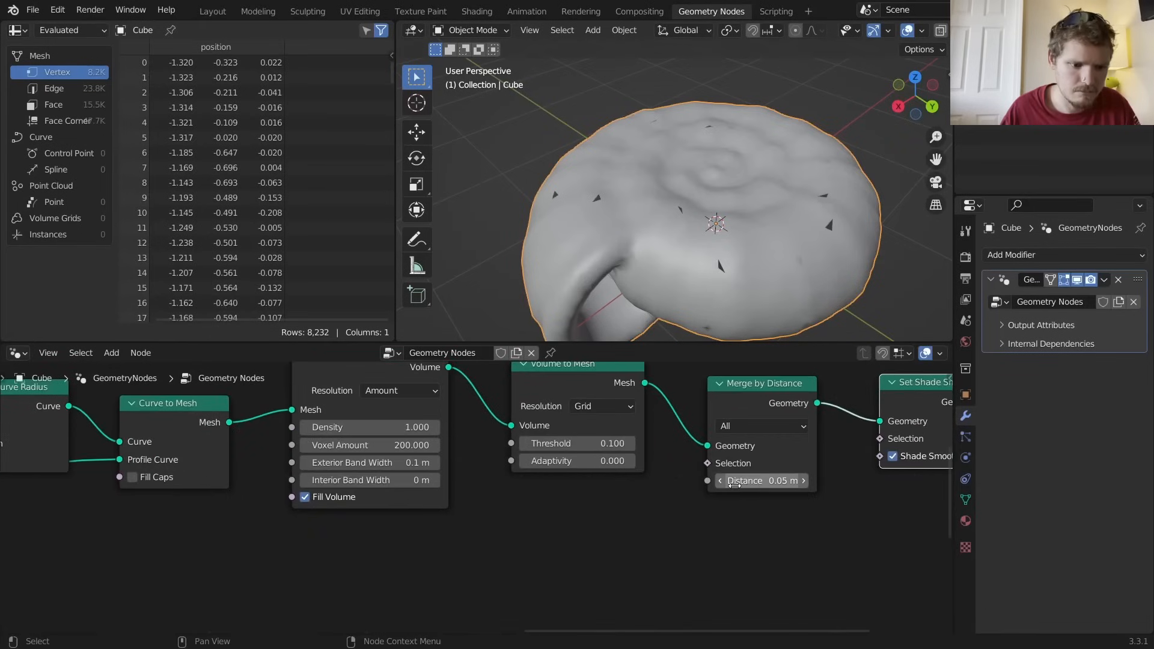
double_click(755, 482)
type("/2")
key("Return")
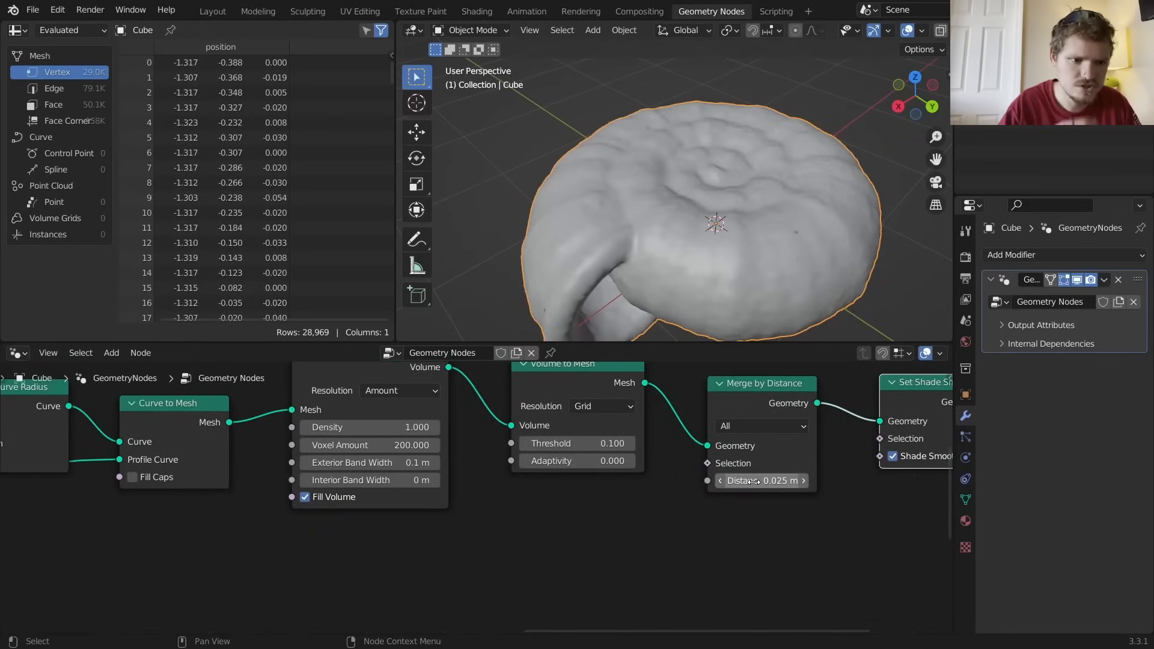
Halve the Mesh to Volume node's Exterior Band Width to 0.05 m and inspect the shell from above
double_click(410, 466)
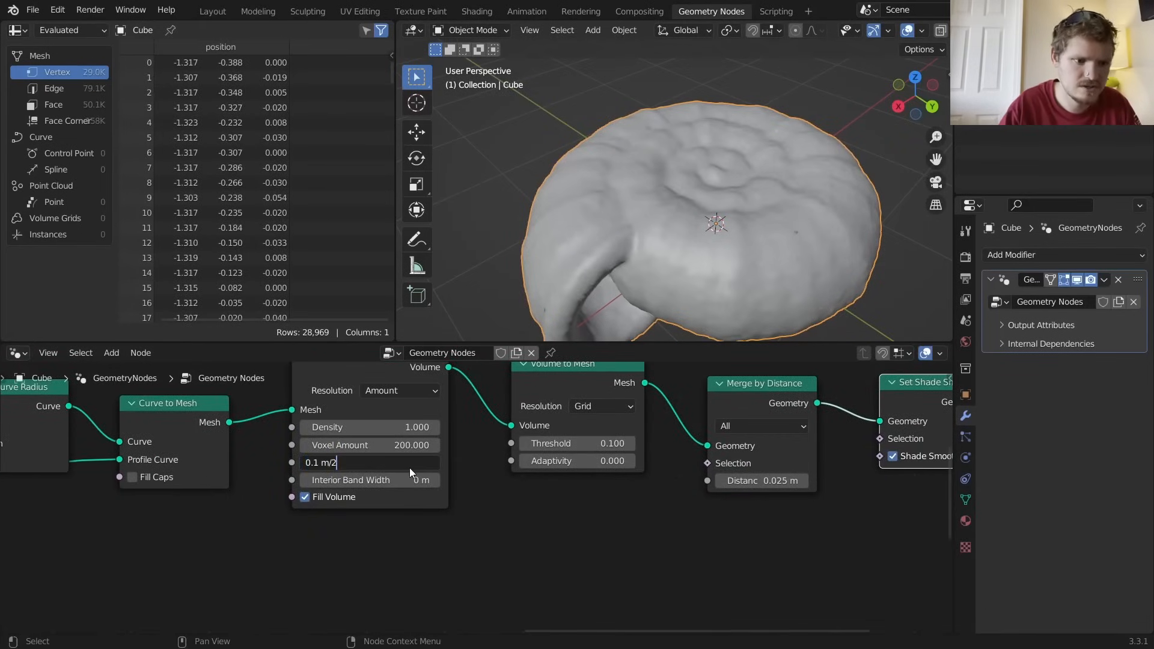
type("/2")
key("Return")
middle_click_drag(739, 221, 692, 218)
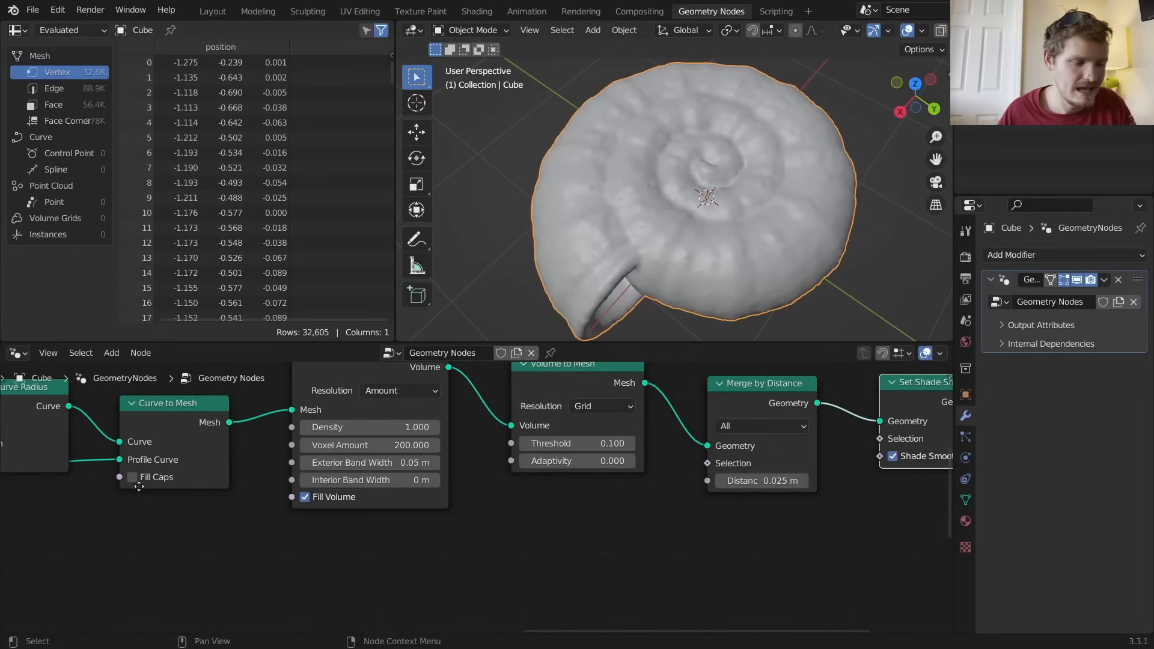
Try a height of 1.7 m on the Spiral node, view the shell from the side, and undo the change
middle_click_drag(139, 486, 951, 504)
scroll(291, 485, "down", 8)
middle_click_drag(211, 469, 401, 460)
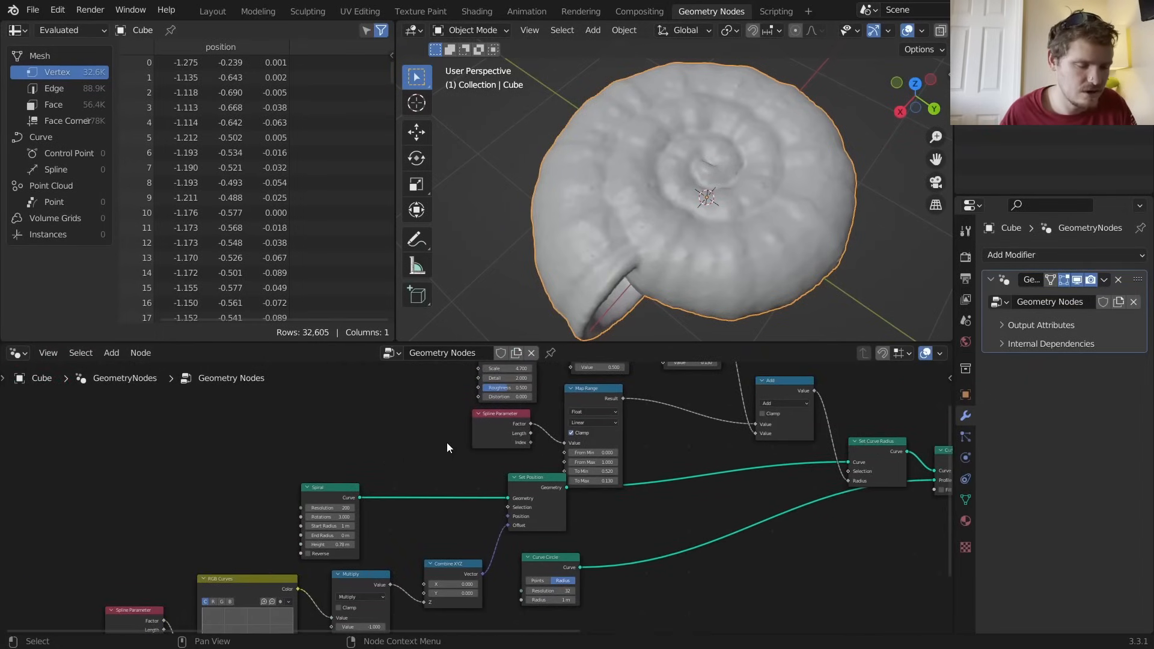
middle_click_drag(727, 168, 735, 149)
middle_click_drag(445, 529, 623, 482)
scroll(560, 480, "up", 3)
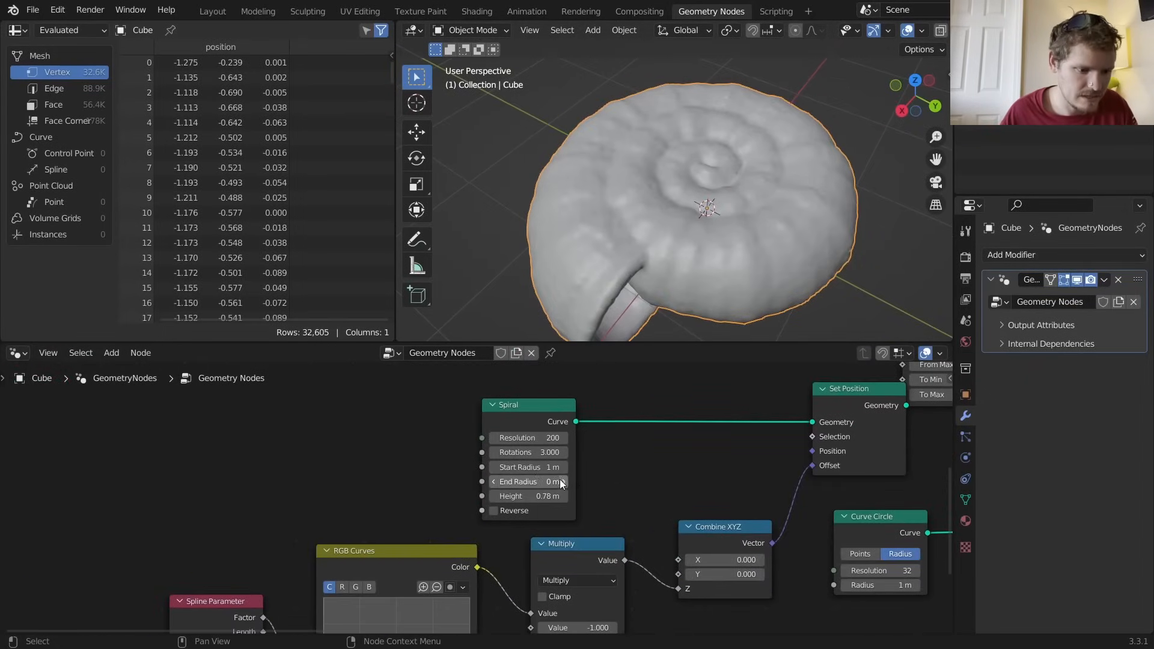
left_click_drag(548, 497, 646, 497, "shift")
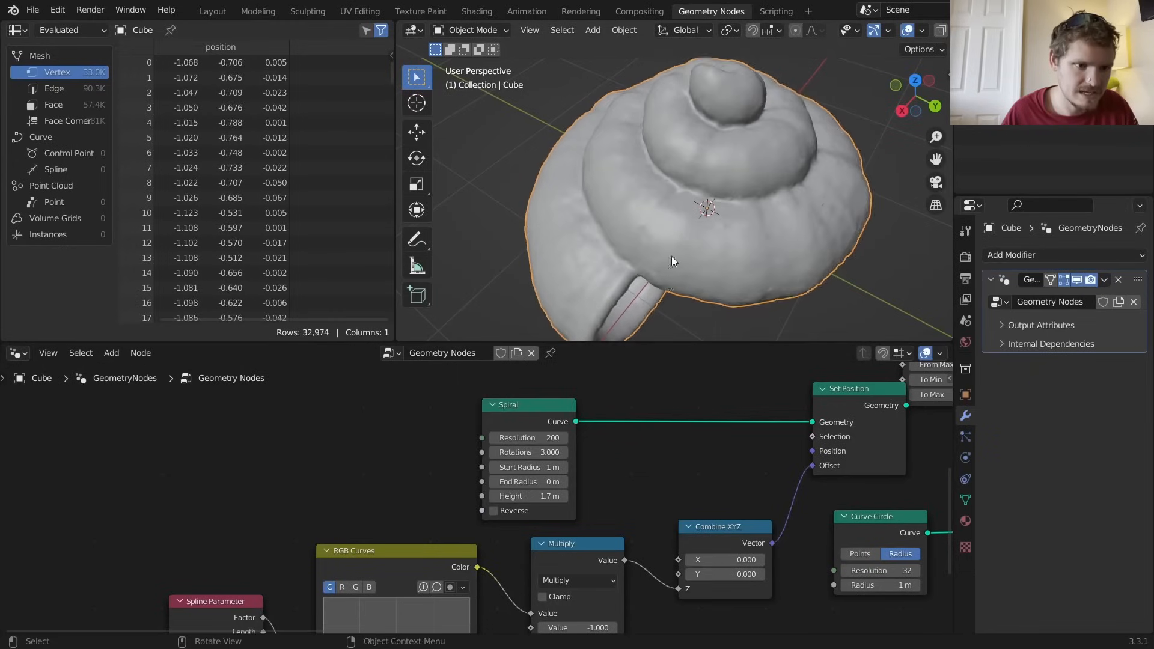
middle_click_drag(672, 256, 803, 190)
scroll(803, 190, "down", 6)
middle_click_drag(694, 206, 551, 205)
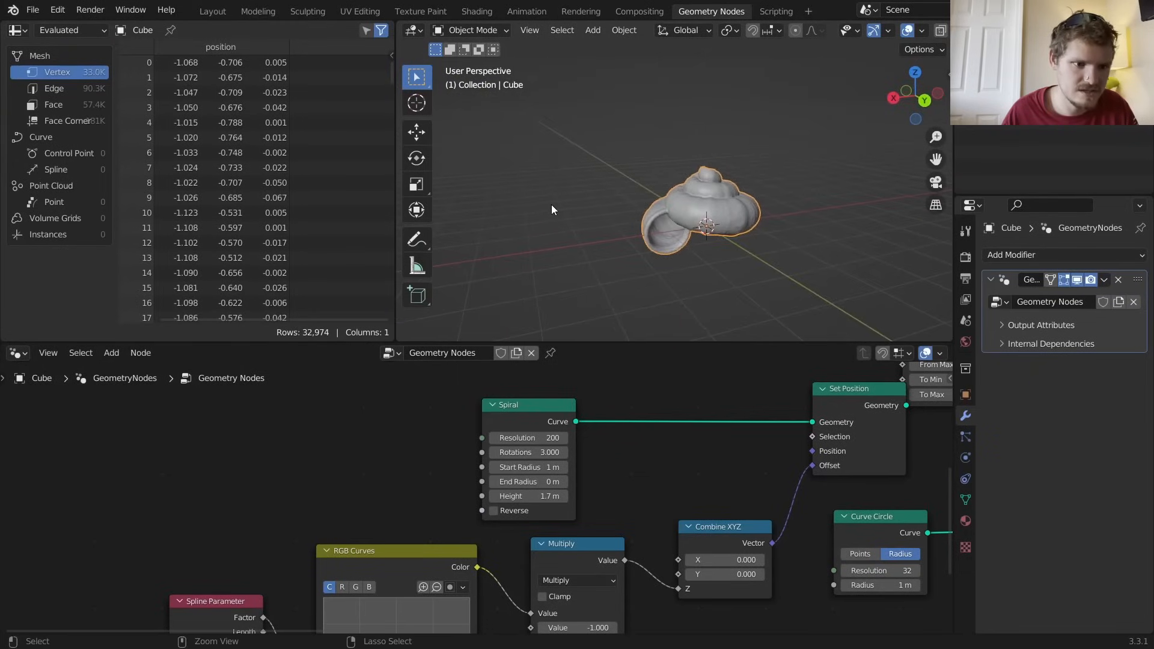
key("ctrl+z")
Set the Spiral node's Height to 1.11 m and check the shell's shape
left_click_drag(549, 496, 610, 496, "shift")
middle_click_drag(721, 259, 798, 288)
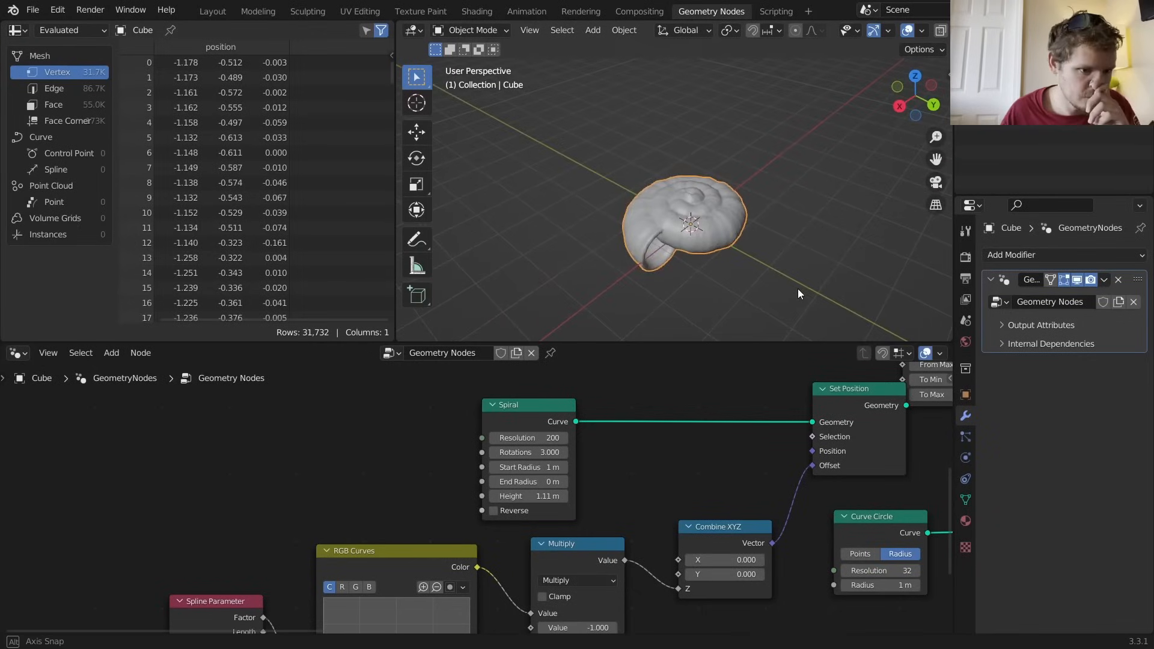
Try a resolution of 4 on the Curve Circle node, view the shell from the side, and undo the change
scroll(694, 234, "up", 5)
middle_click_drag(698, 240, 666, 155)
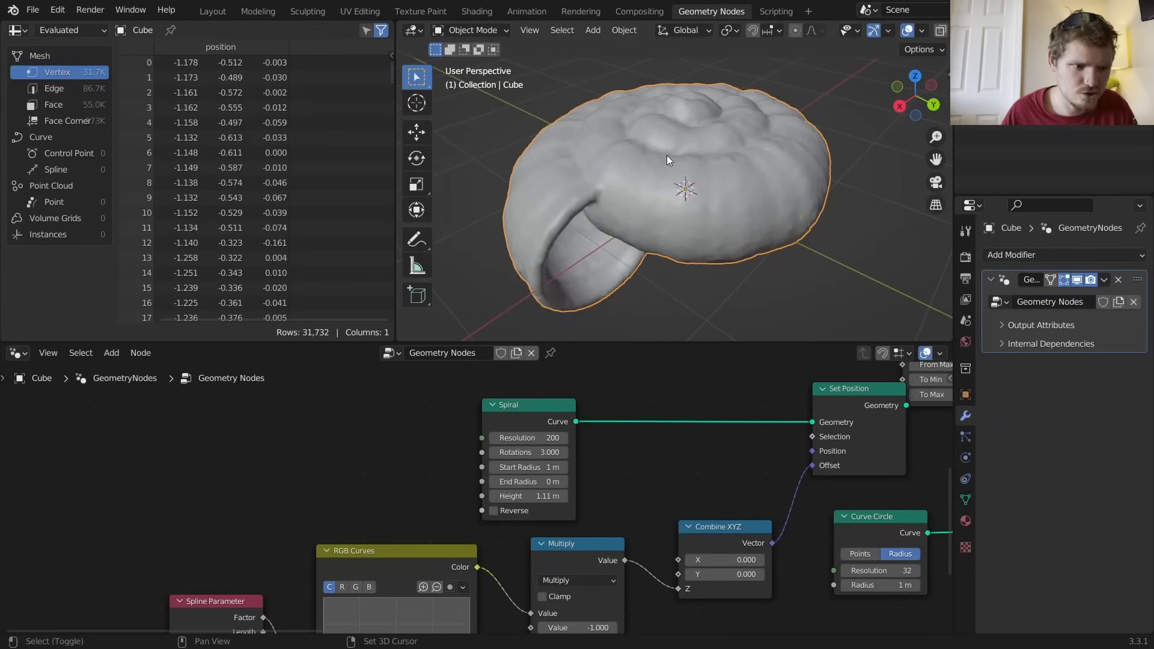
middle_click_drag(887, 525, 483, 500)
scroll(483, 500, "down", 4)
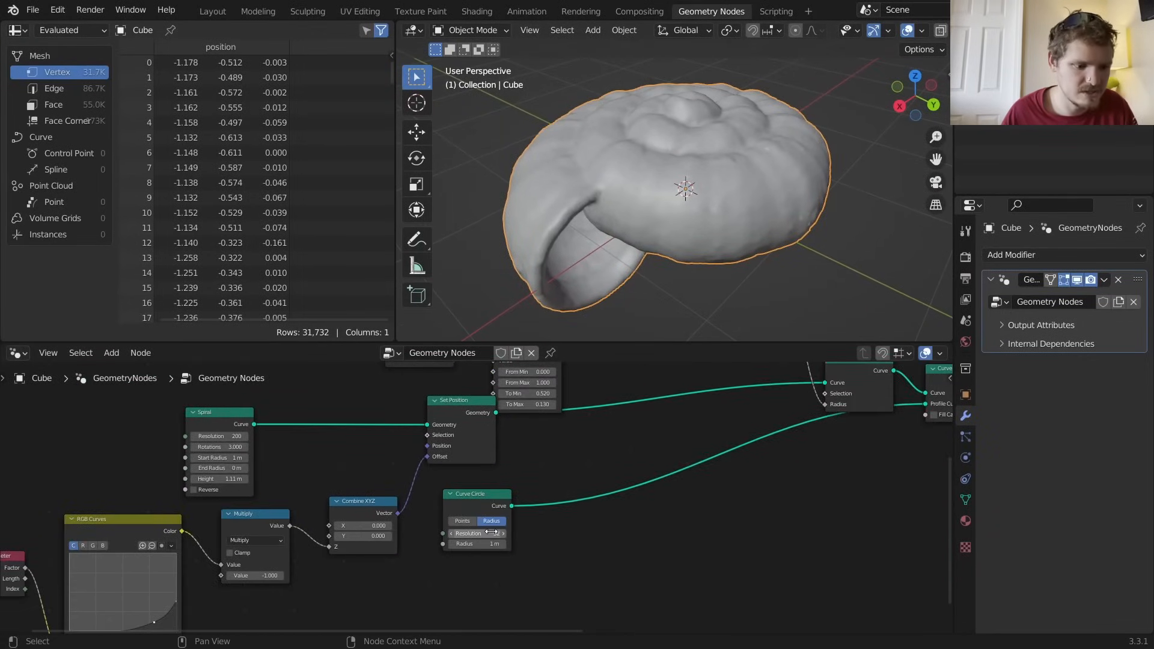
left_click(489, 535)
type("4")
key("Return")
middle_click_drag(640, 217, 567, 253)
key("ctrl+z")
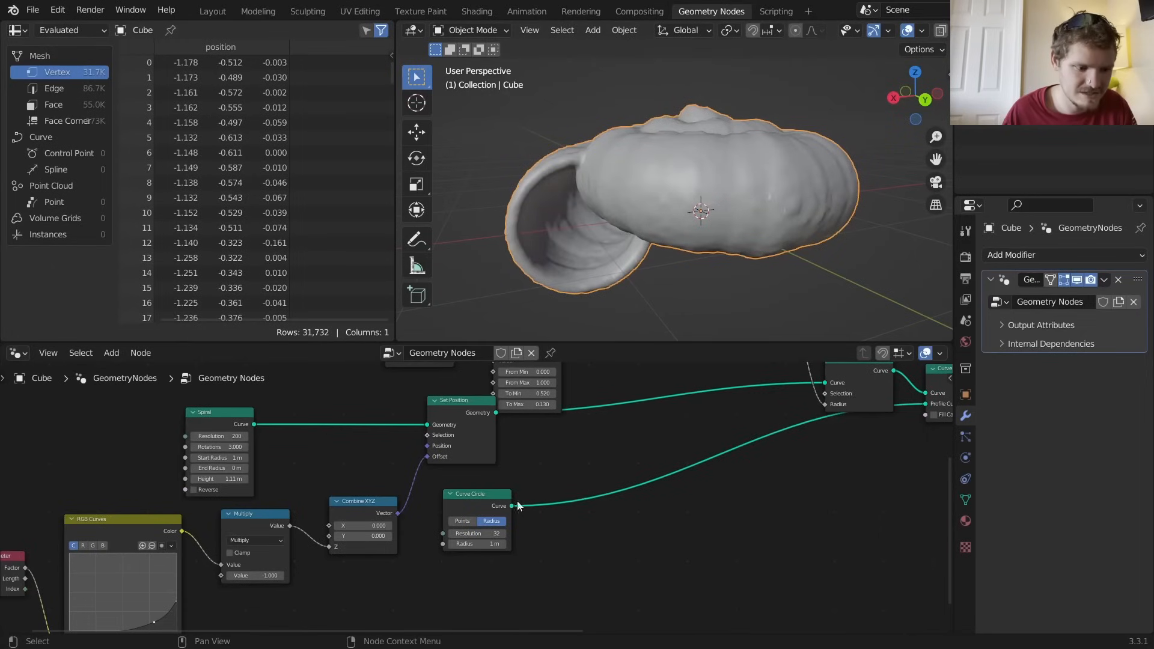
Add a Star curve node and connect its Curve output to the Curve to Mesh node's Profile Curve in place of the circle
key("shift+a")
type("star")
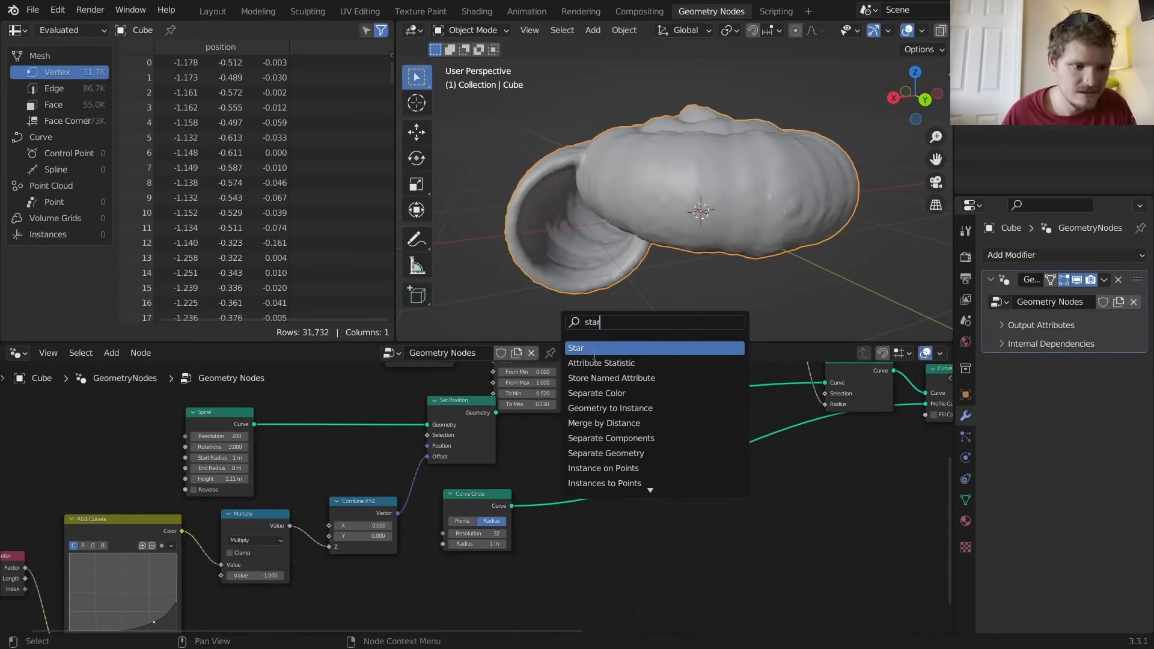
key("Return")
left_click(738, 504)
left_click_drag(728, 495, 925, 406)
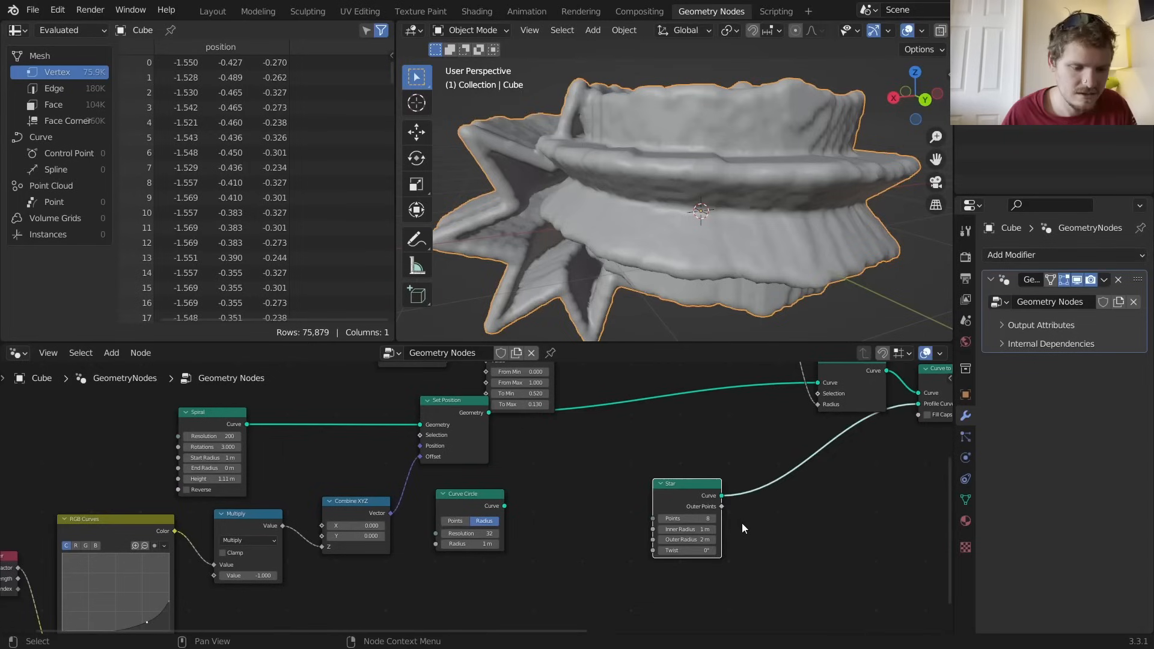
Set the Star node's Inner Radius to 0.5 m and Outer Radius to 1 m, and check the shell's ridges
left_click(701, 529)
type(".5")
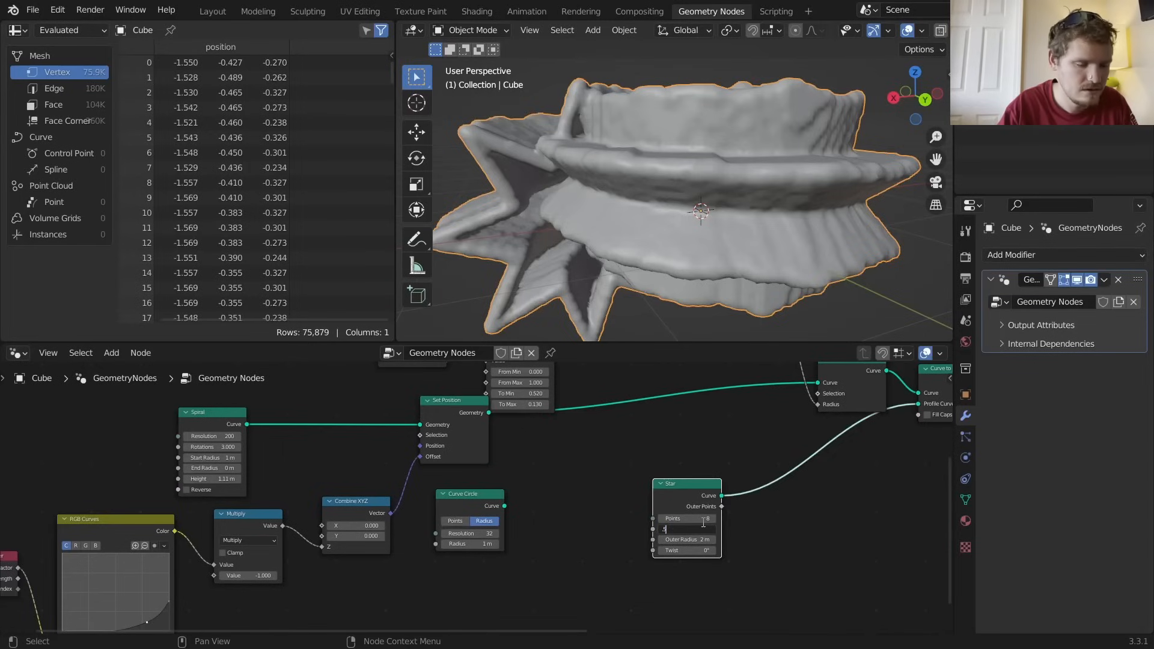
key("Tab")
type("1")
key("Return")
middle_click_drag(733, 249, 618, 192)
scroll(702, 589, "up", 1)
scroll(702, 584, "up", 1)
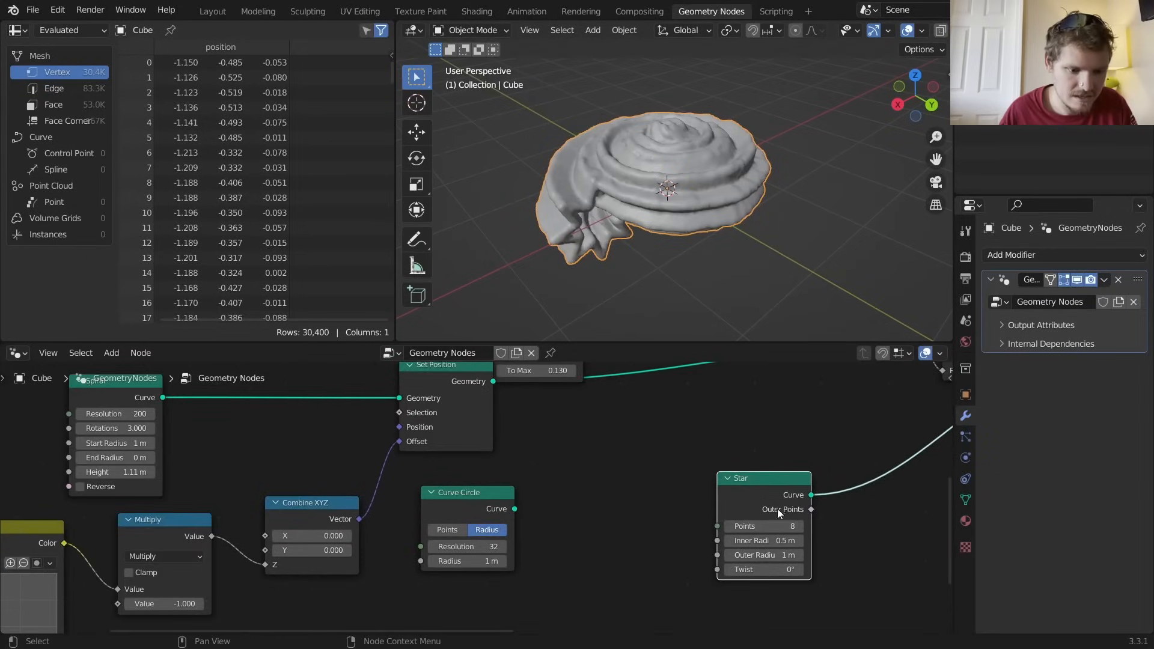
Delete the Star node and reconnect the Curve Circle to the Curve to Mesh node's Profile Curve
left_click_drag(777, 508, 643, 509)
scroll(685, 457, "down", 4)
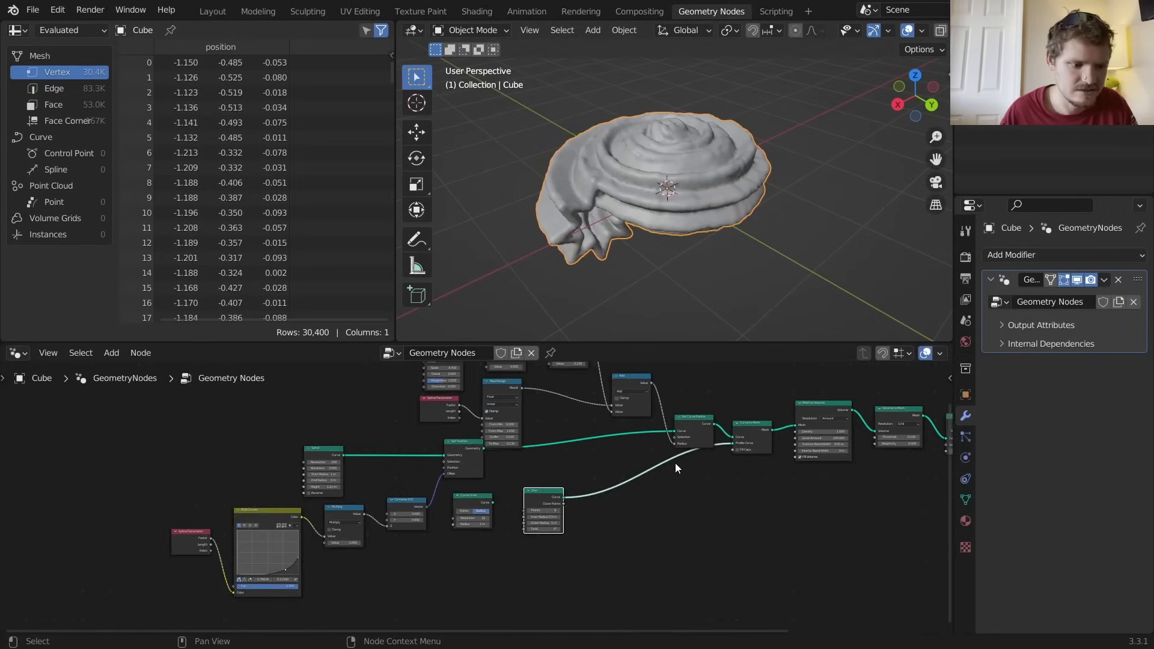
key("x")
left_click_drag(493, 502, 735, 444)
left_click_drag(481, 500, 547, 497)
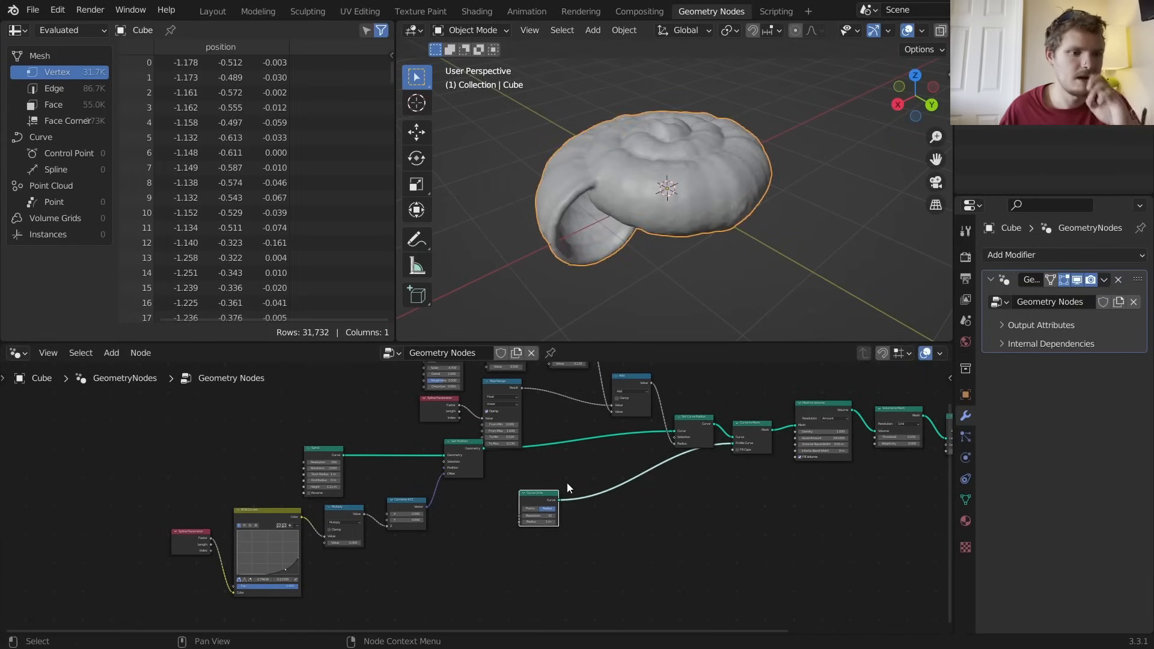
mouse_move(694, 220)
middle_mouse_down()
mouse_move(690, 194)
mouse_move(689, 204)
middle_mouse_up()
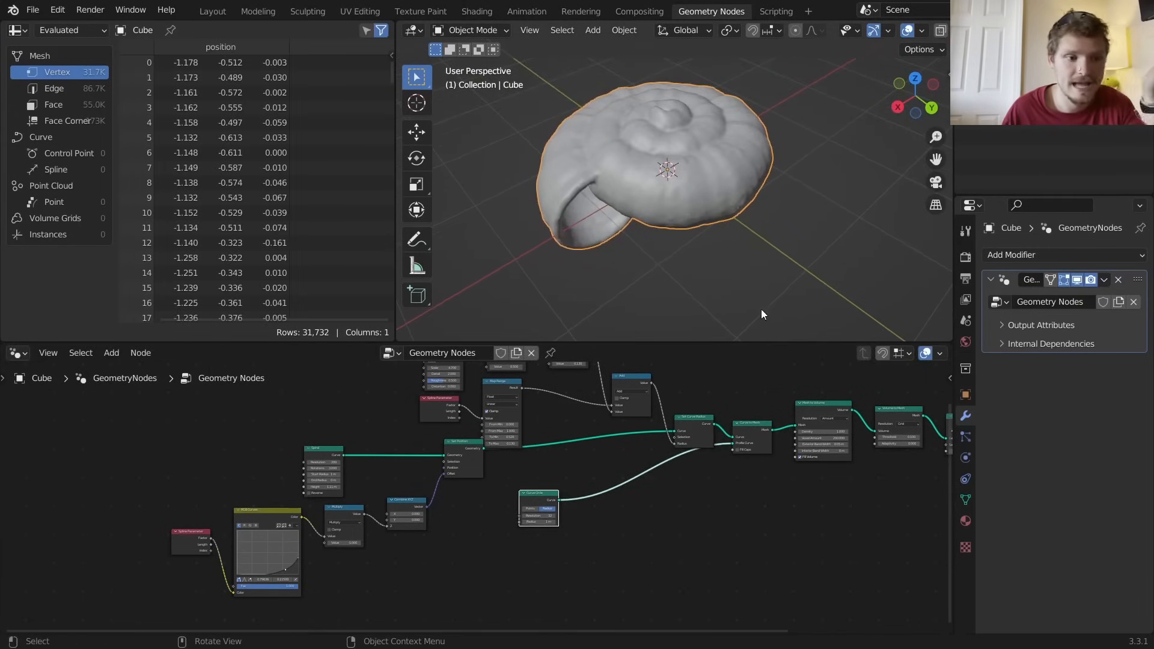
Insert a Set Position node between the Merge by Distance and Set Shade Smooth nodes
middle_click_drag(842, 411, 605, 477)
scroll(716, 470, "up", 4)
middle_click_drag(775, 449, 524, 450)
key("shift+a")
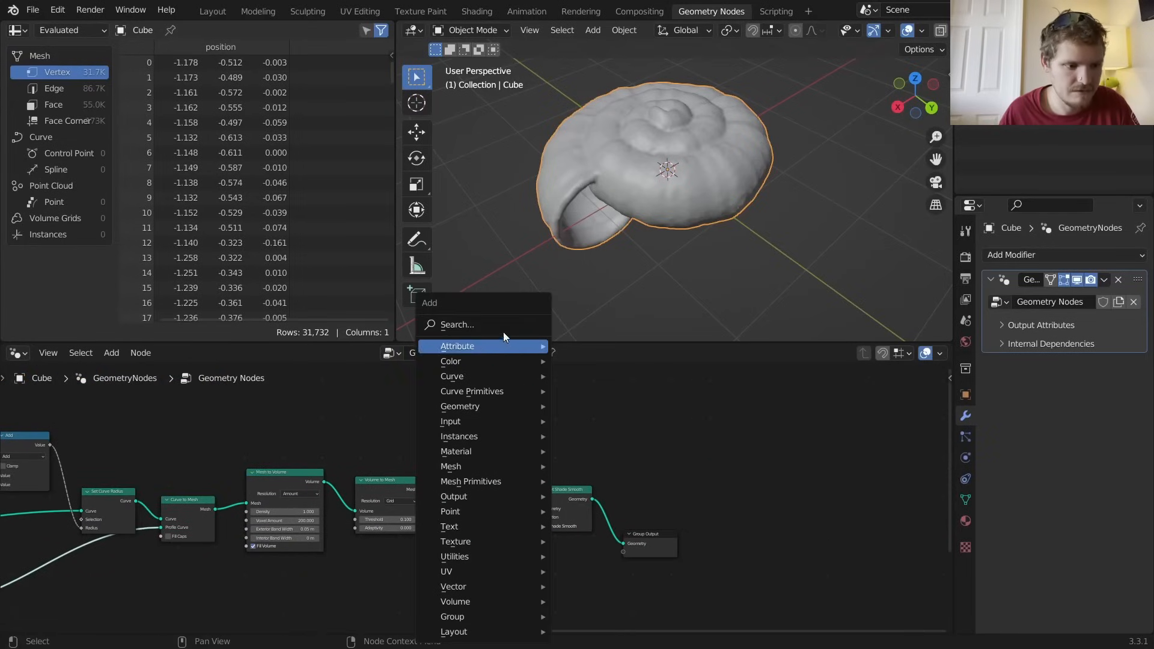
left_click(503, 319)
type("set p")
left_click(523, 361)
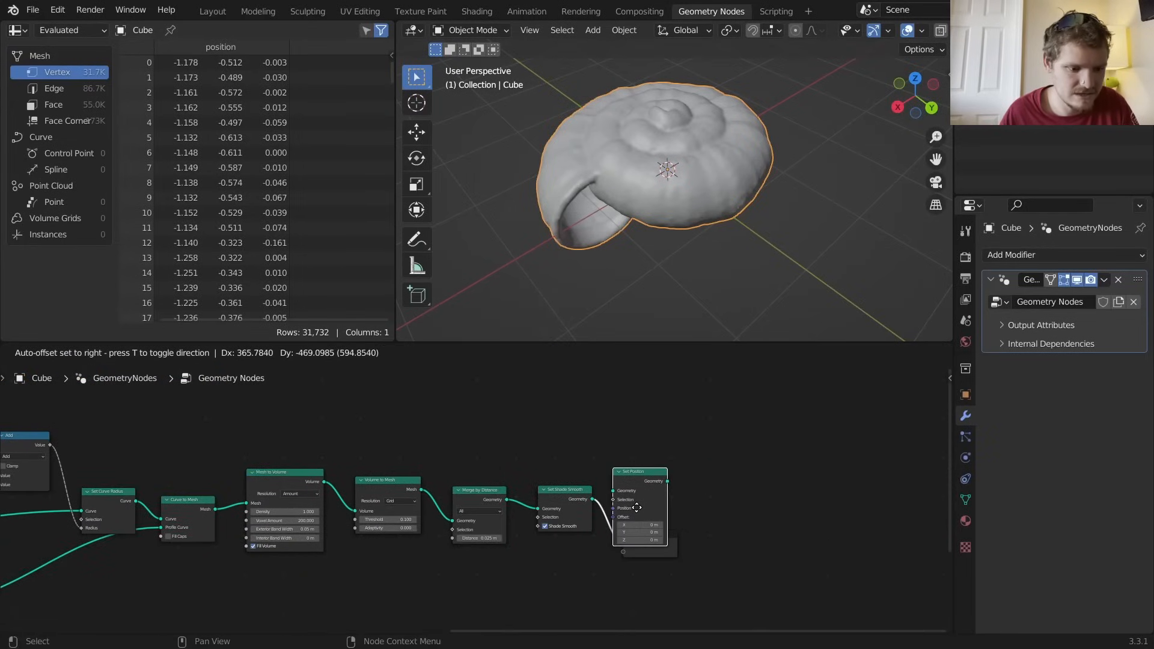
left_click(548, 503)
middle_click_drag(547, 505, 601, 449)
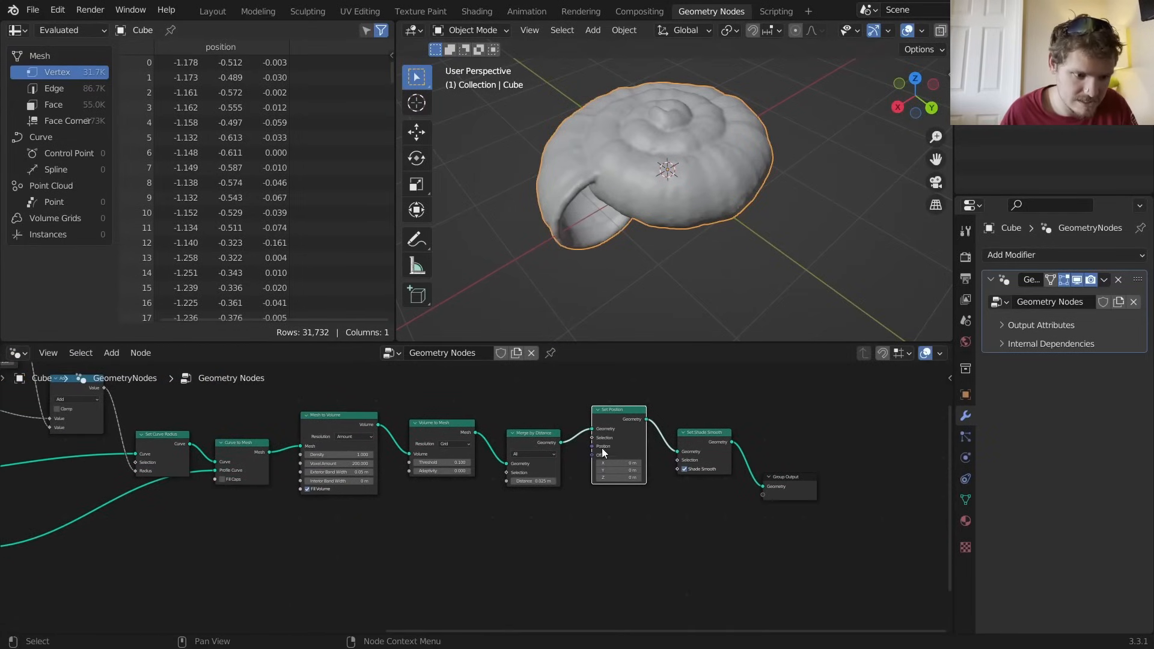
Feed the new Set Position node's Offset from the Color output of a new Noise Texture node
left_click_drag(592, 455, 431, 467)
type("noise")
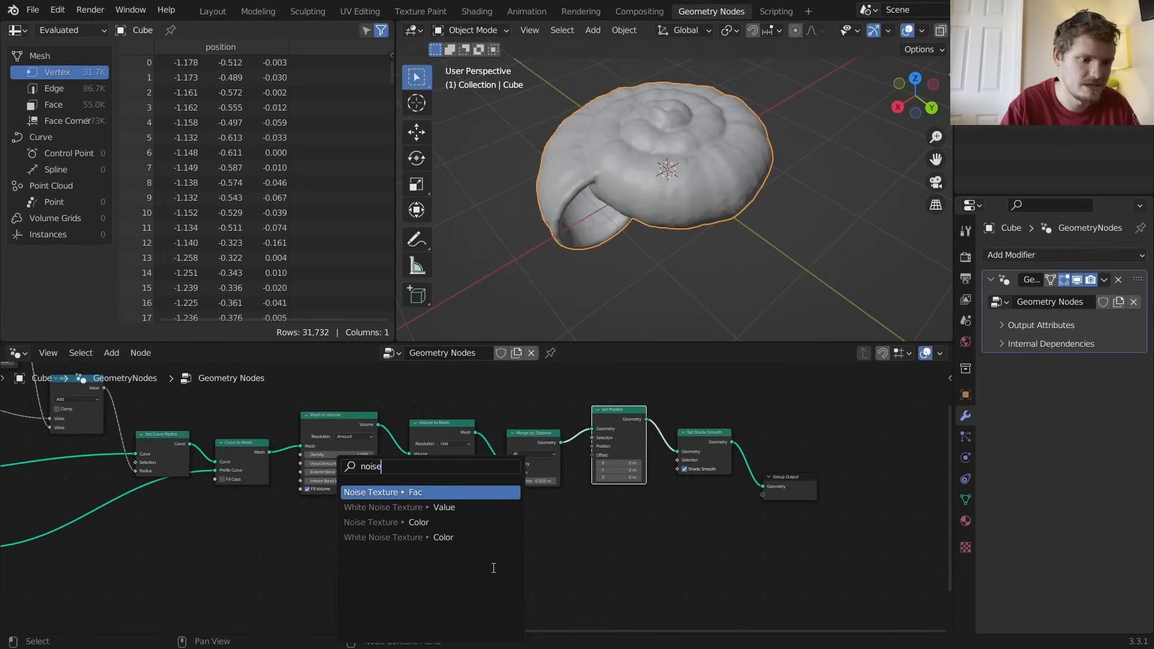
key("Down")
key("Down")
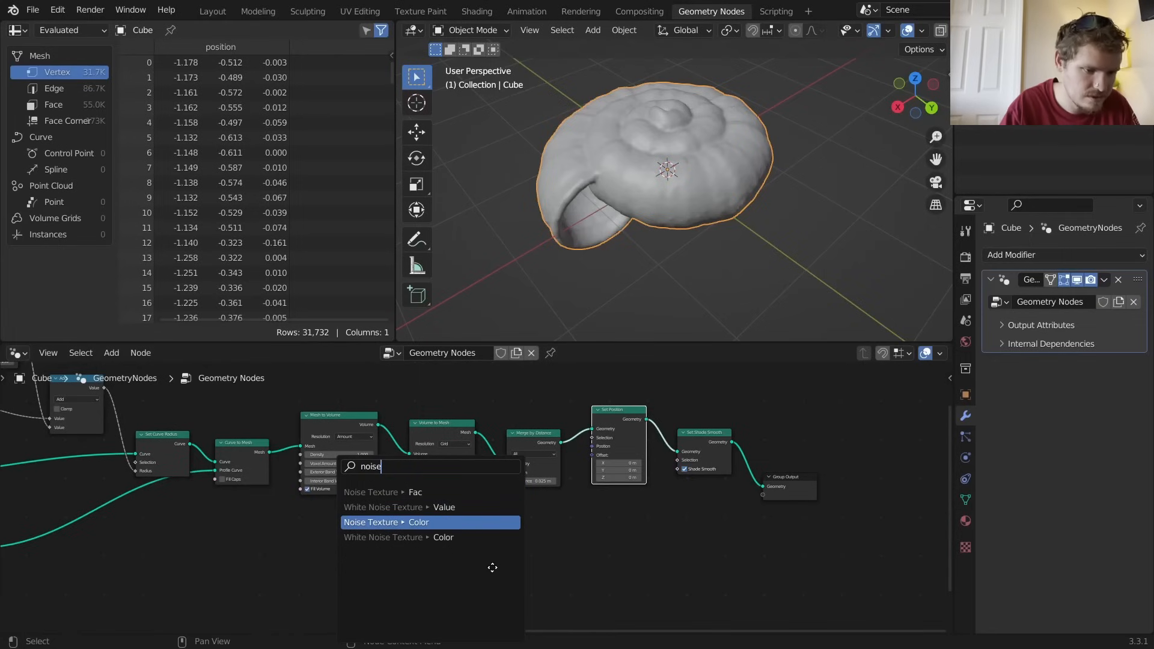
key("Return")
Insert a Vector Math node after the Noise Texture, set it to Subtract, and enter 0.5 for all three components
key("shift+a")
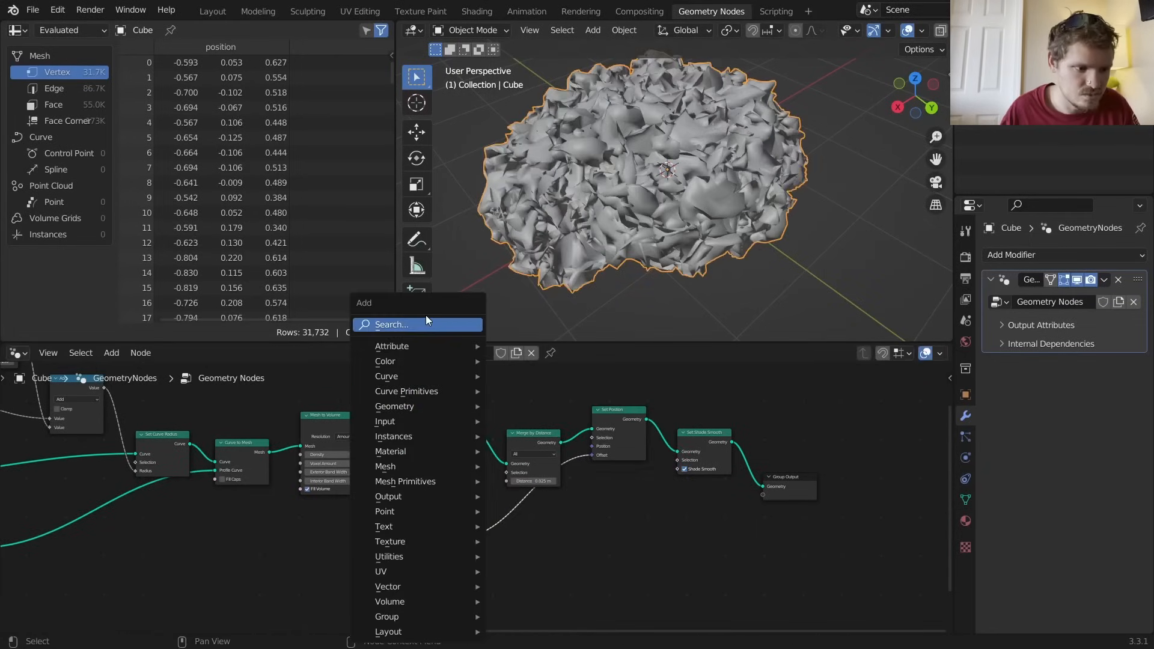
left_click(426, 315)
type("vec")
left_click(466, 359)
left_click(511, 518)
left_click(510, 510)
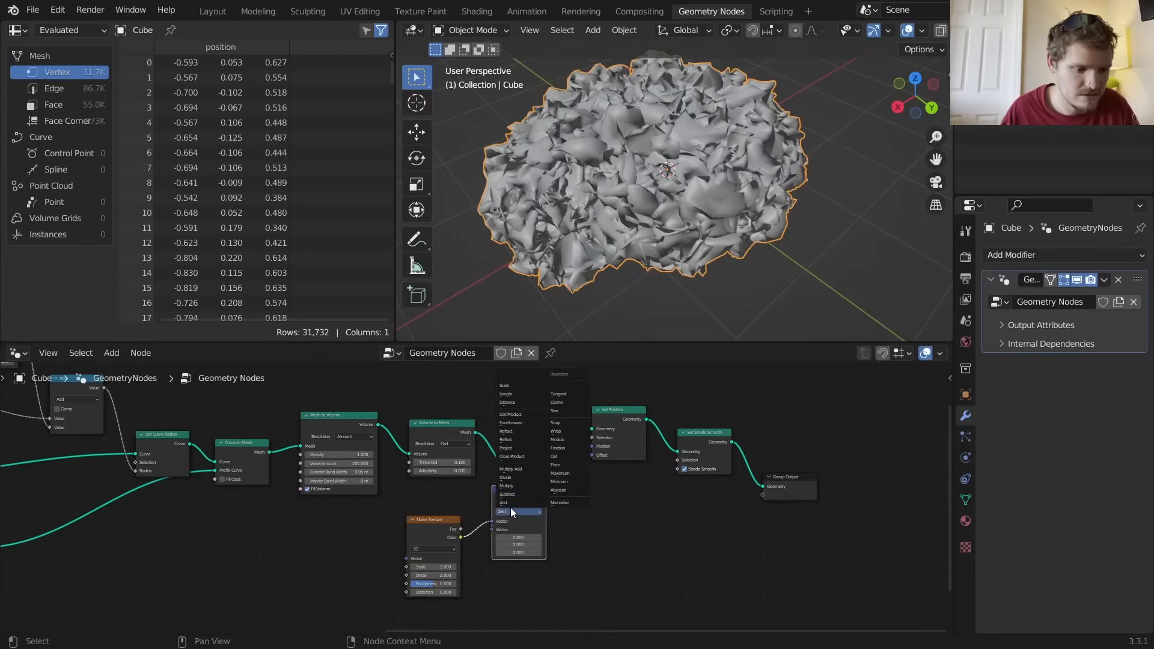
left_click(510, 520)
left_click_drag(514, 535, 514, 543)
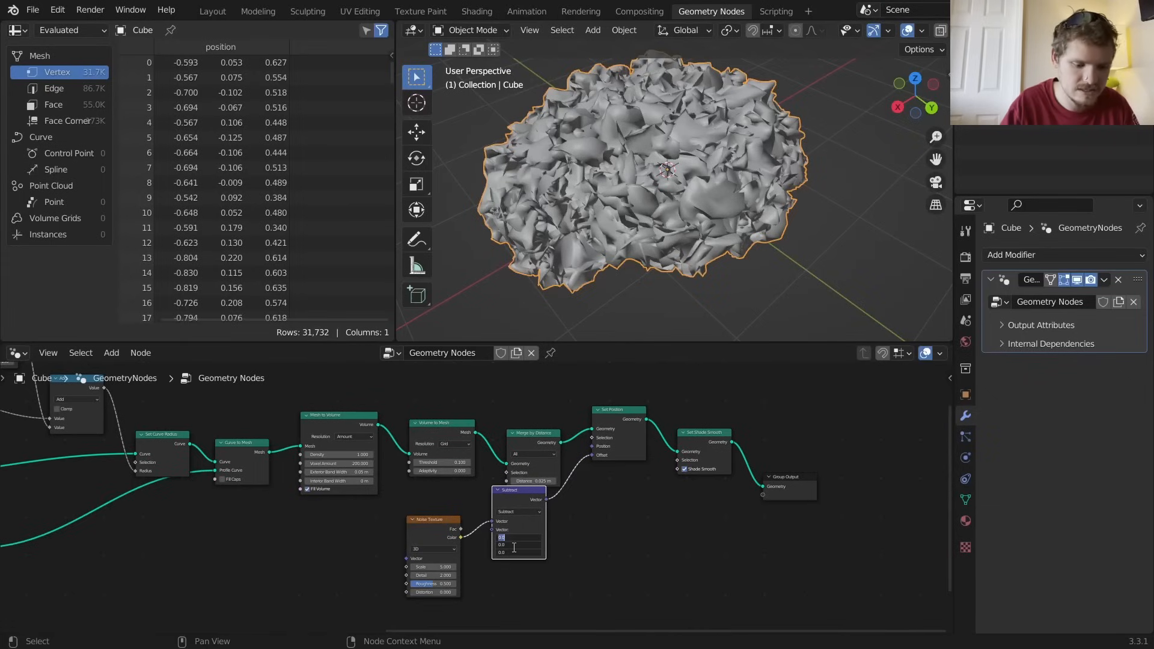
type("0.5")
key("Return")
Duplicate the Subtract node onto the link to the Offset, switch the copy to Scale, and set its scale to 0.1
key("shift+d")
left_click(599, 514)
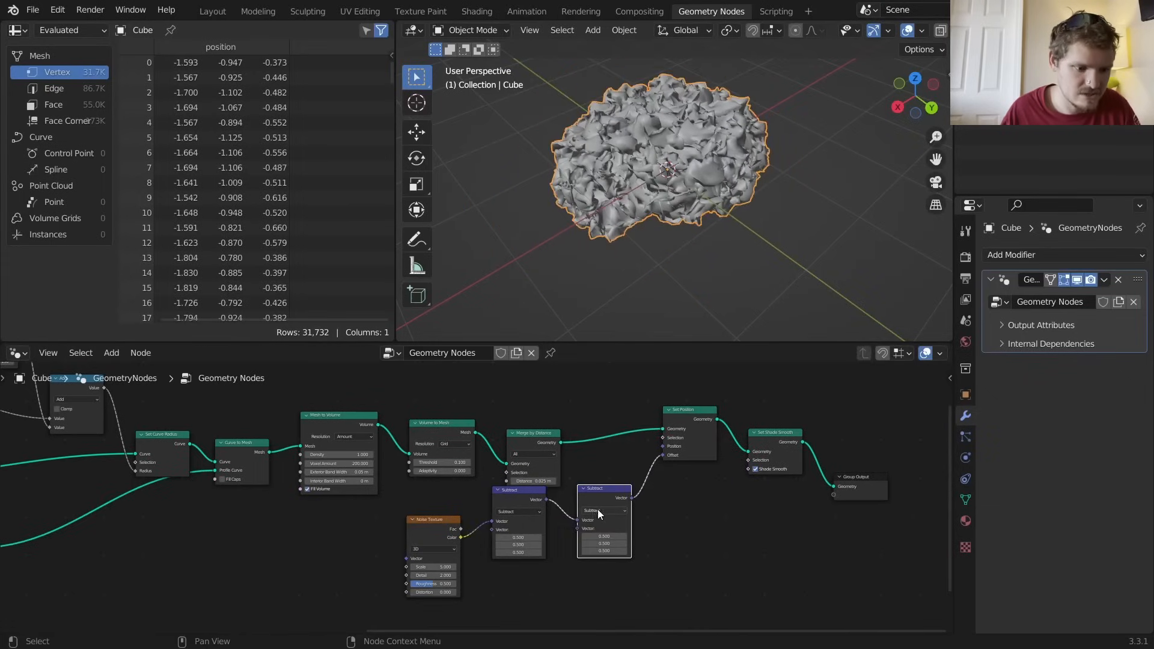
left_click(599, 511)
left_click(576, 395)
middle_click_drag(255, 440, 442, 435)
middle_click_drag(773, 511, 565, 505)
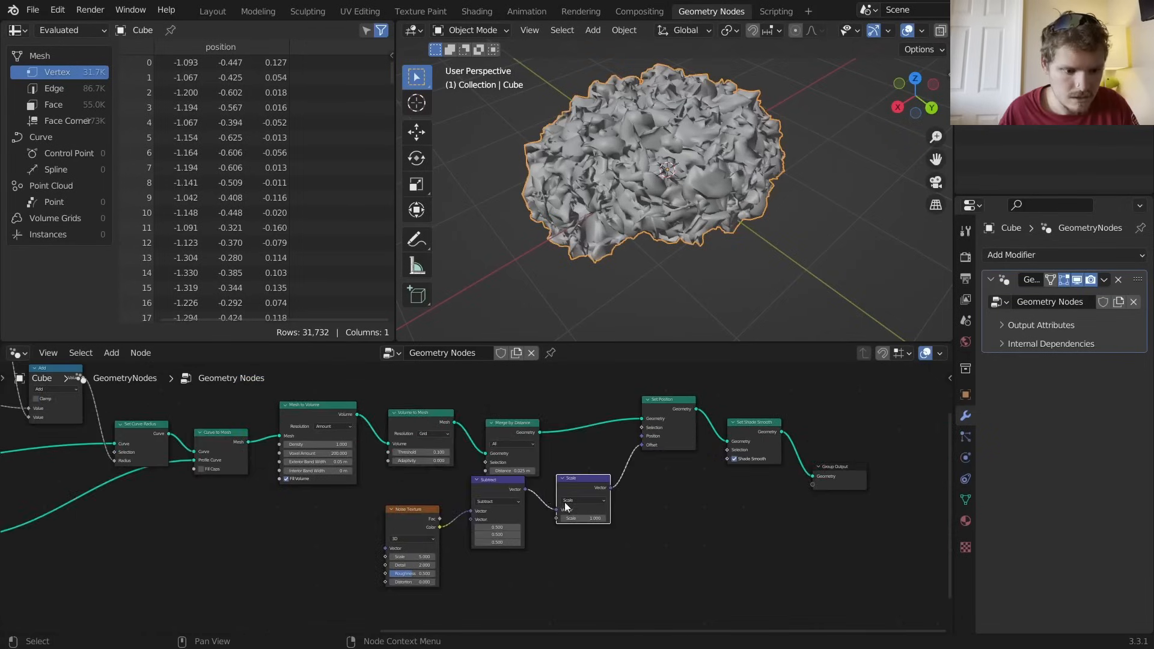
scroll(565, 507, "up", 3)
left_click(678, 535)
type("0.1")
key("Return")
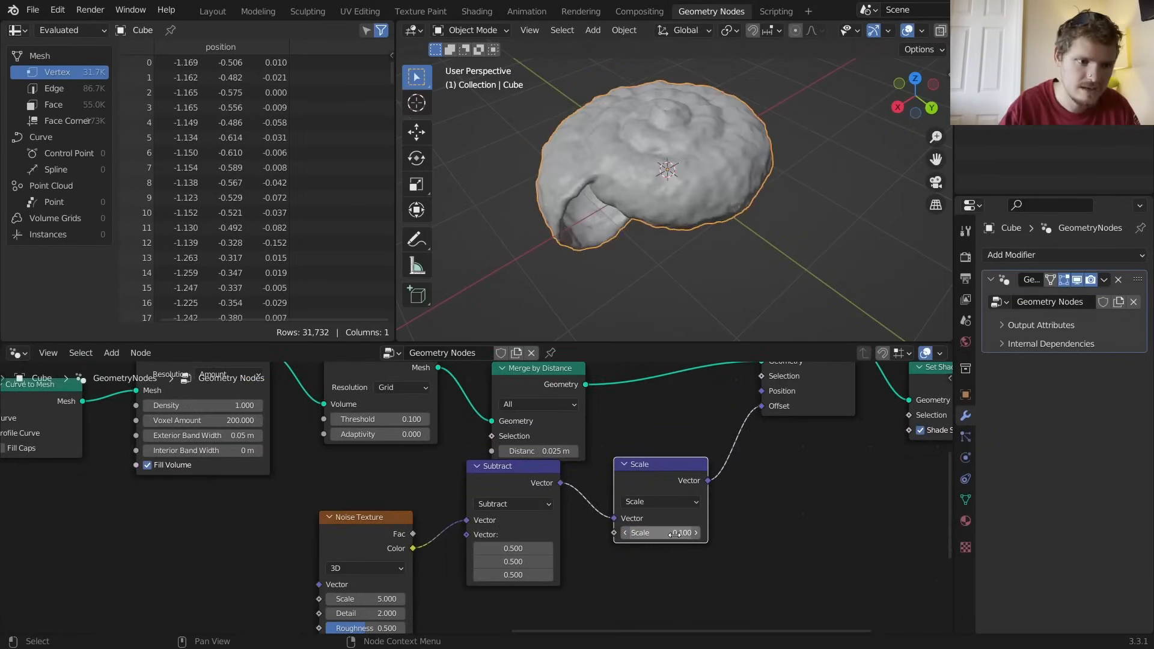
Mute and unmute the new Set Position node to compare the shell with and without the noise displacement
middle_click_drag(724, 434, 629, 536)
left_click(708, 431)
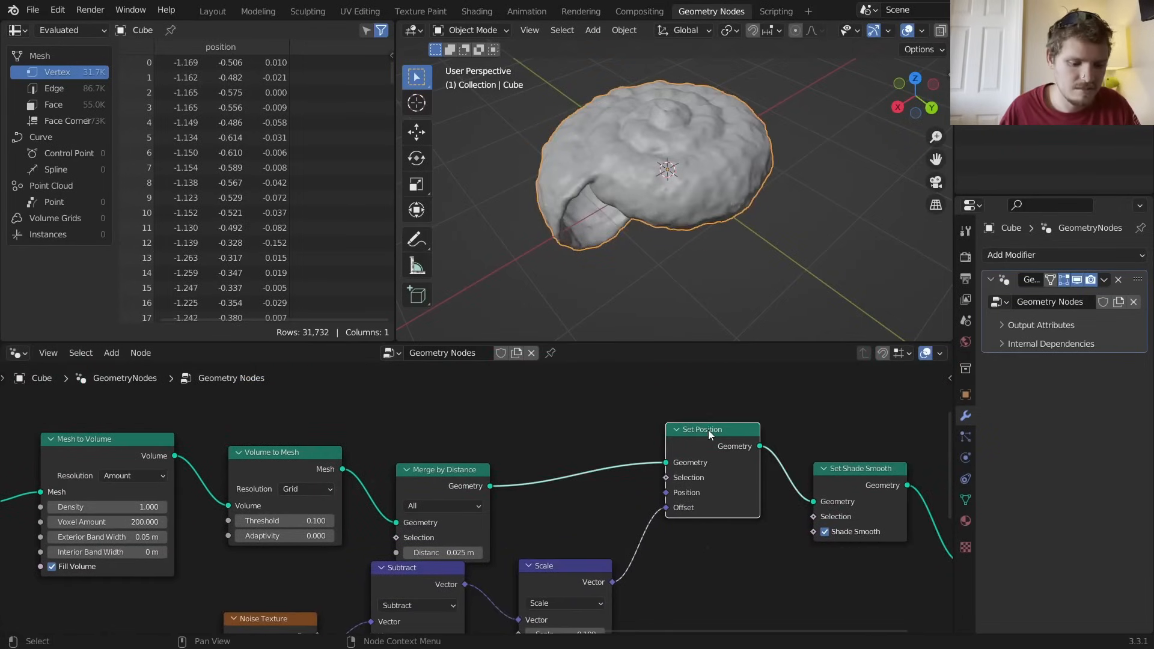
key("m")
key("m")
Set the Noise Texture's Detail to 4, halve the Scale node's value to 0.05, and inspect the shell's surface
middle_click_drag(560, 558, 666, 431)
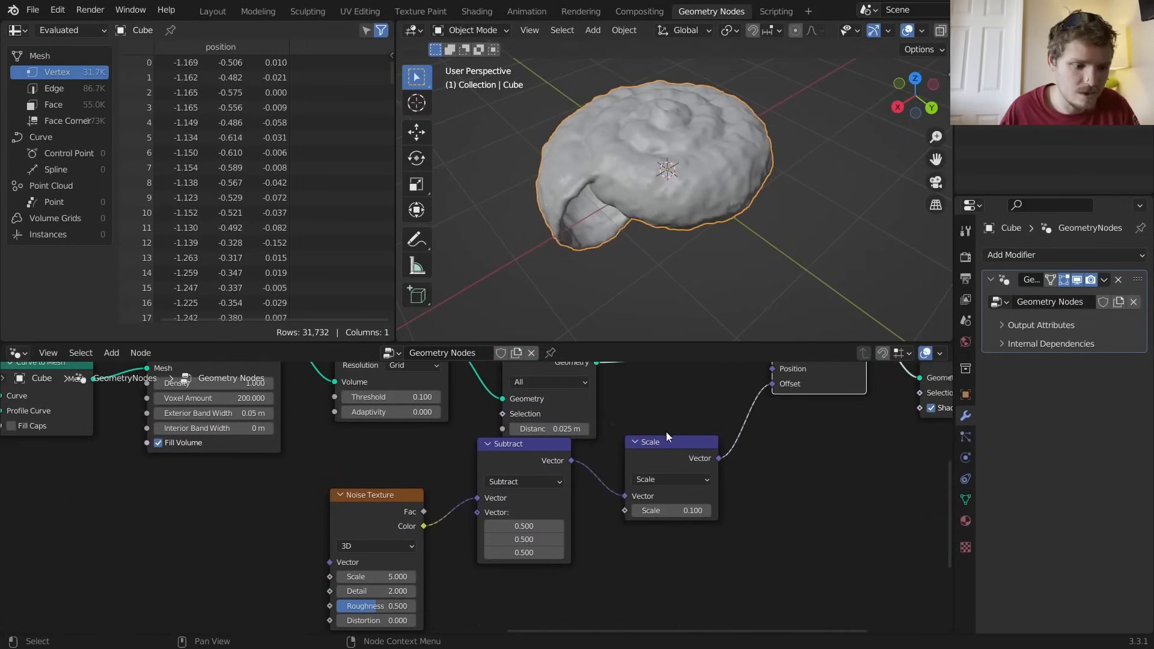
left_click_drag(377, 594, 492, 601)
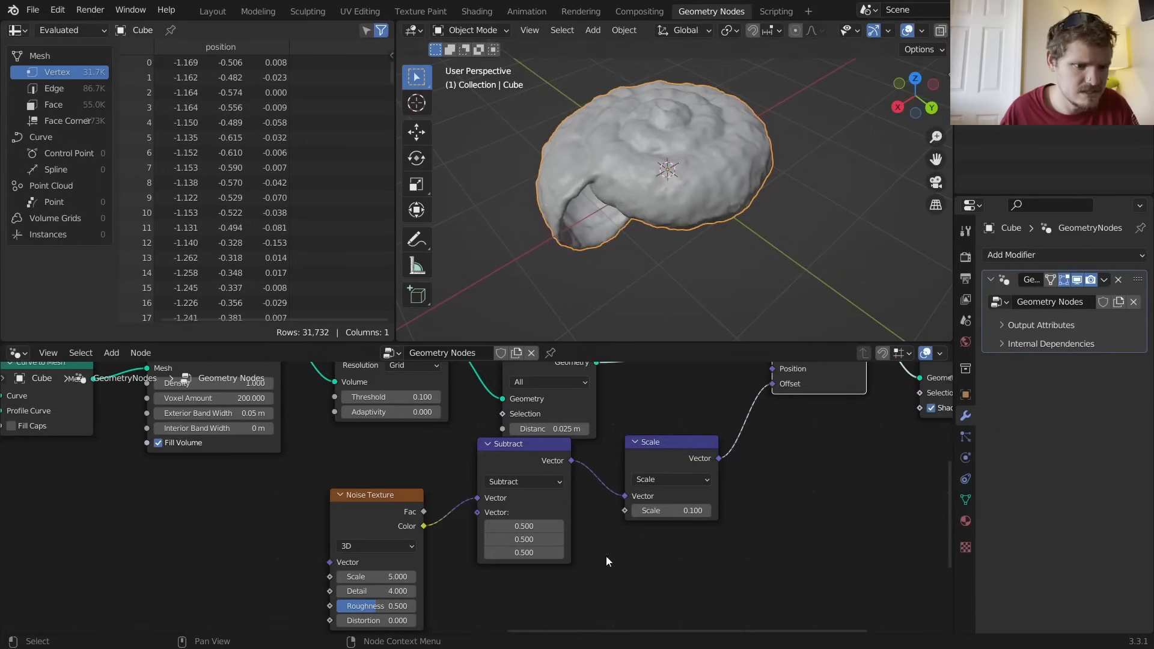
double_click(675, 514)
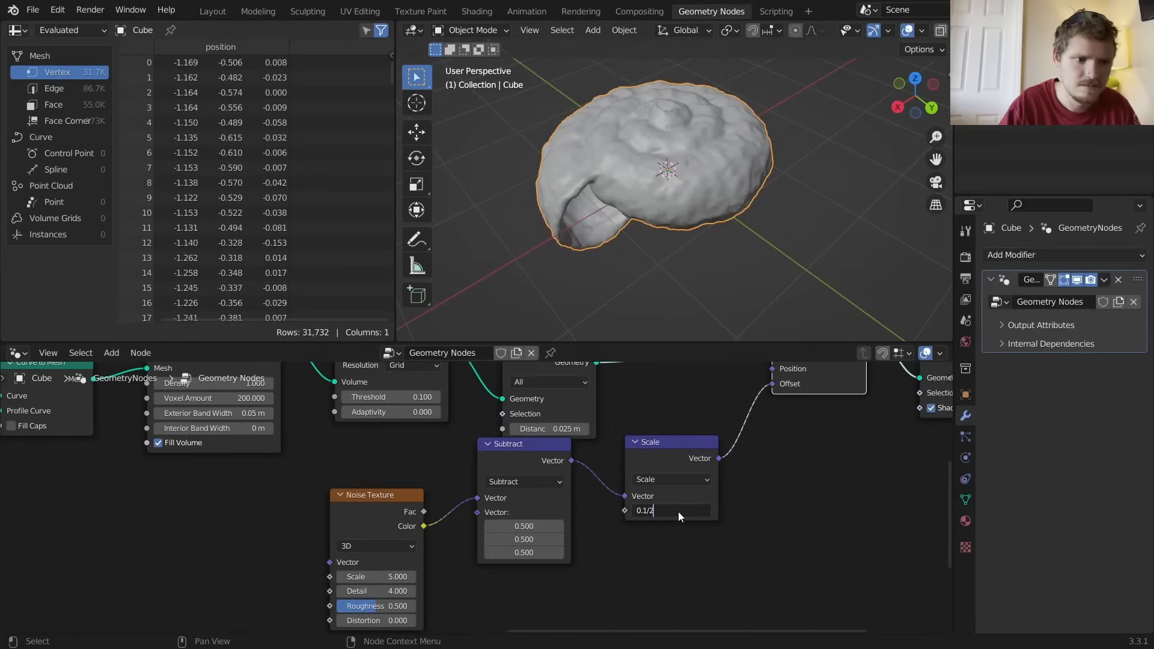
key("Return")
middle_click_drag(754, 234, 692, 242)
scroll(580, 243, "up", 3)
scroll(669, 259, "up", 4)
scroll(687, 226, "down", 6)
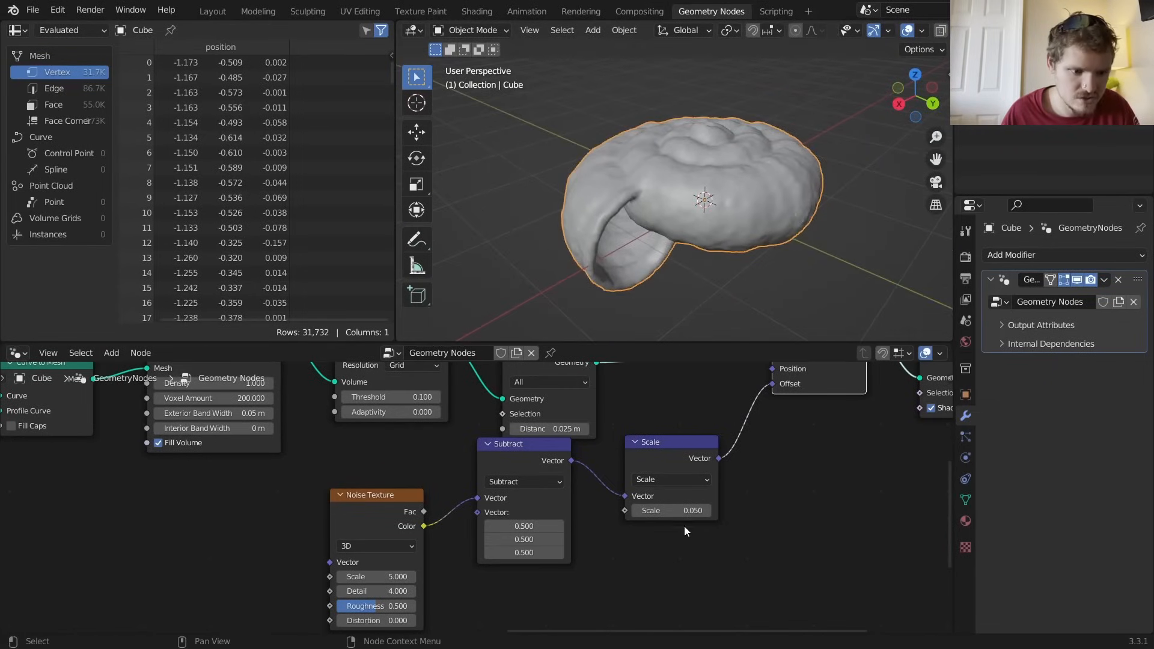
Halve the Scale node's value to 0.025 and inspect the shell from above
double_click(687, 512)
type("/2")
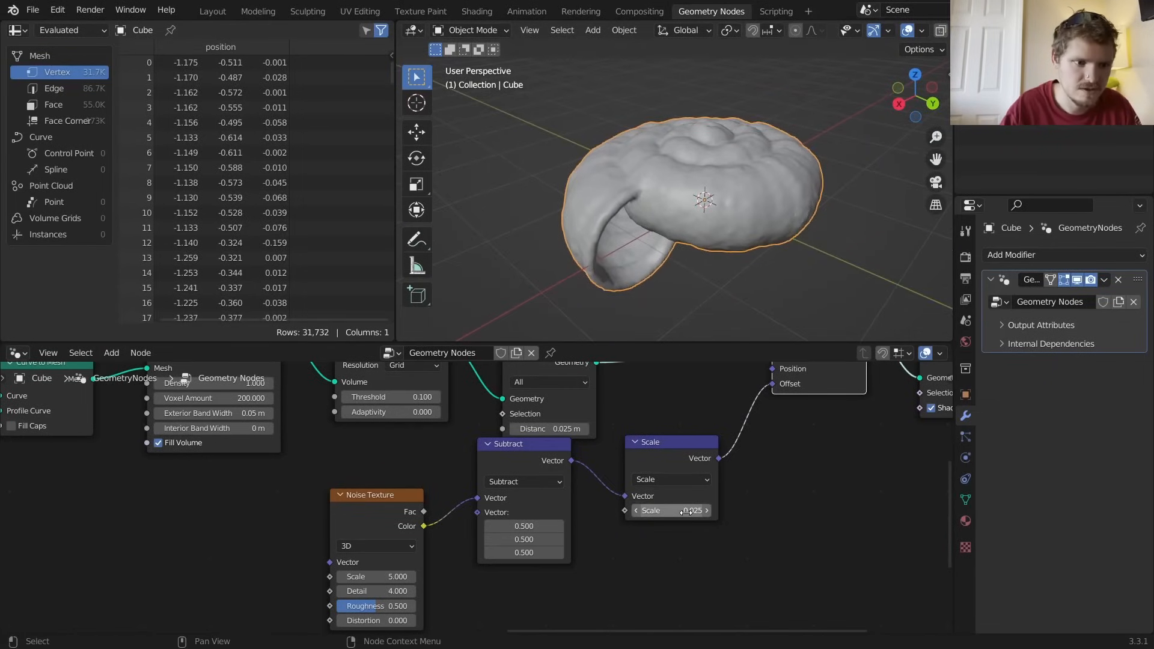
key("Return")
middle_click_drag(739, 232, 731, 215)
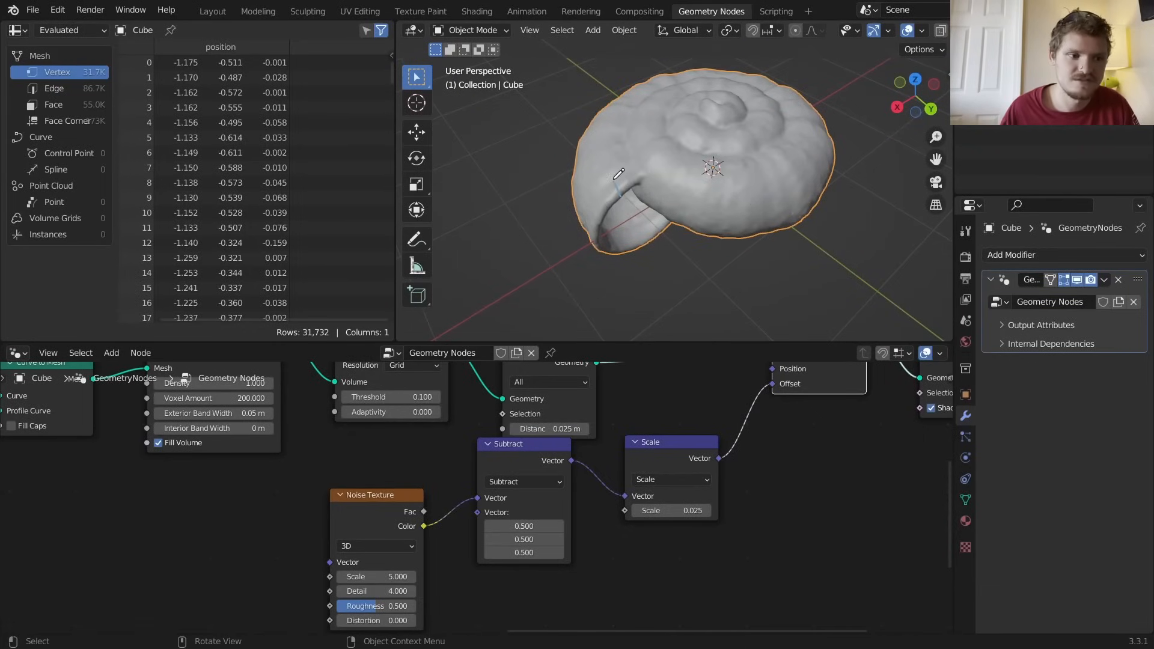
mouse_move(710, 203)
left_mouse_down()
mouse_move(725, 135)
mouse_move(697, 142)
left_mouse_up()
key("ctrl+z")
Save the current seashell file
scroll(317, 434, "down", 3)
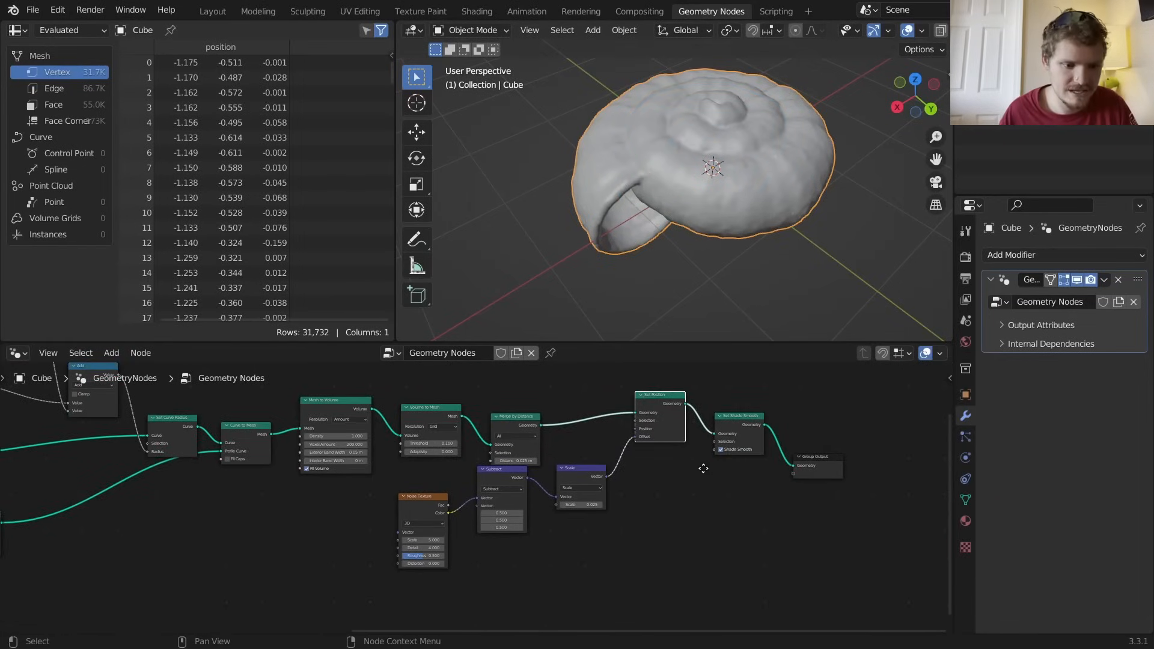
scroll(700, 467, "up", 2)
key("ctrl+s")
scroll(625, 457, "up", 1)
Insert a Set Material node between Set Shade Smooth and Group Output and assign it the existing material named Material
key("shift+a")
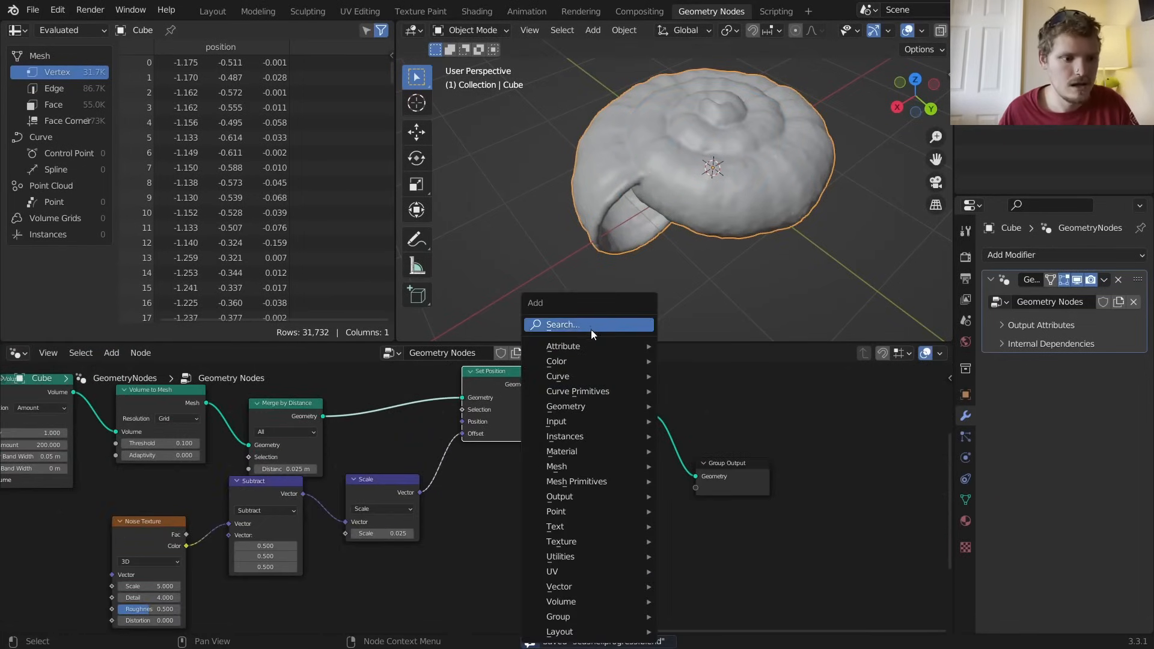
left_click(591, 330)
type("set")
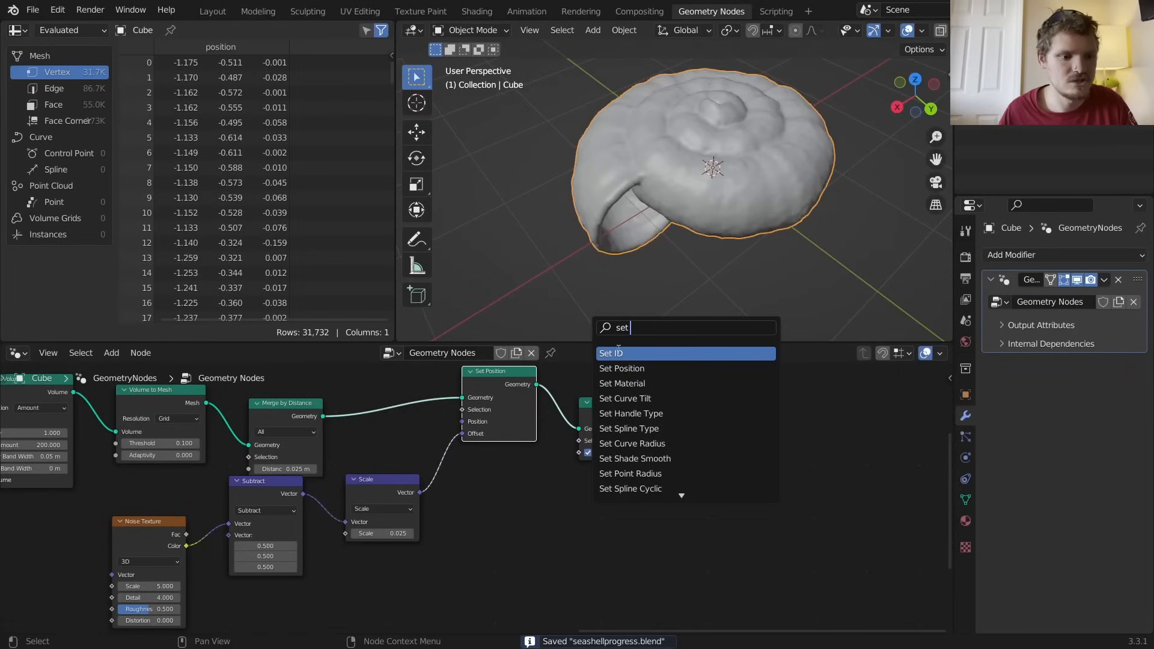
left_click(622, 383)
left_click(716, 467)
left_click(718, 458)
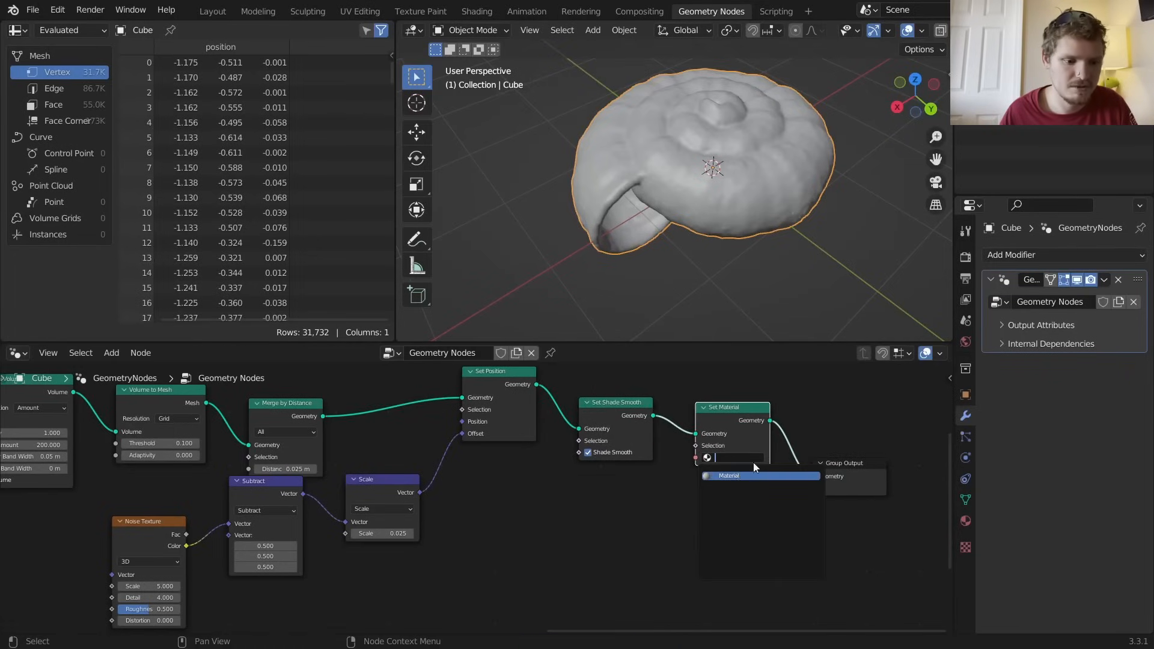
left_click(739, 476)
Split the node editor area in two and switch the new area to the Shader Editor
left_click_drag(949, 345, 474, 378)
left_click(489, 354)
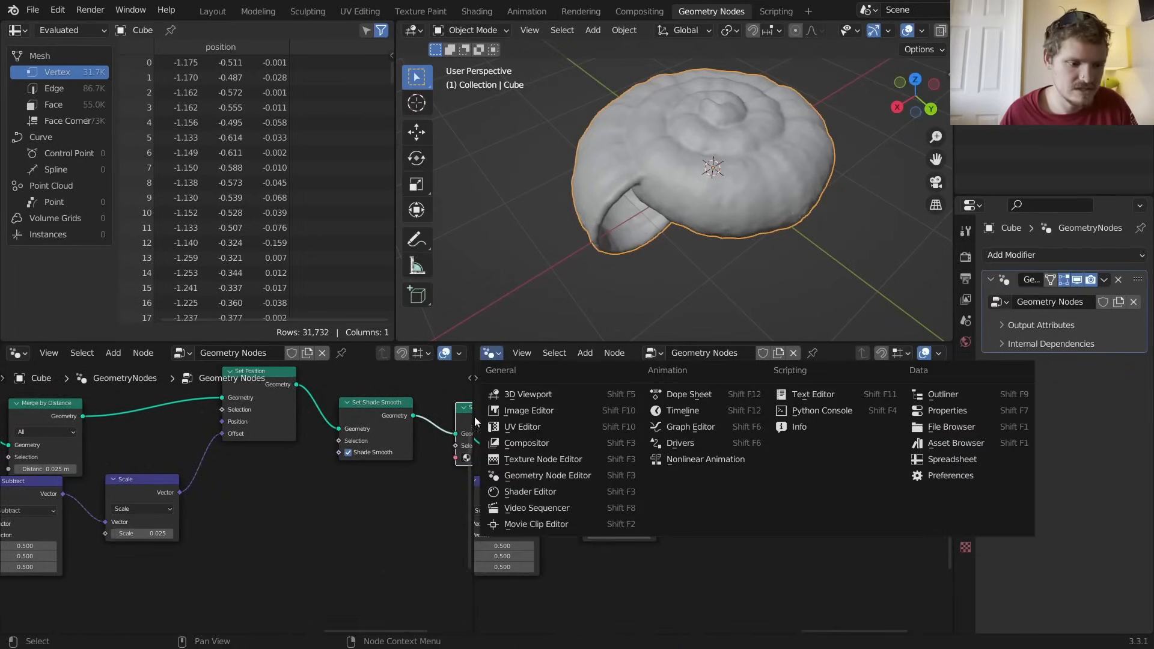
left_click(529, 491)
Assign the existing material named Material to the object in the Shader Editor and rename it shell
left_click(788, 352)
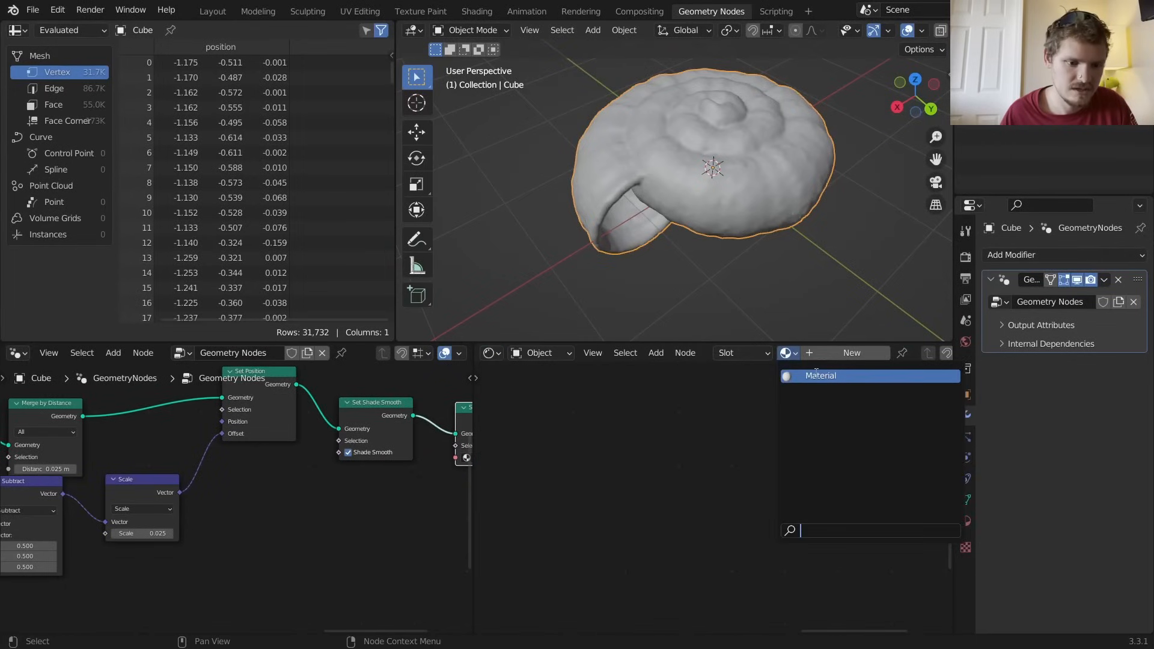
left_click(815, 376)
left_click(883, 351)
type("shell")
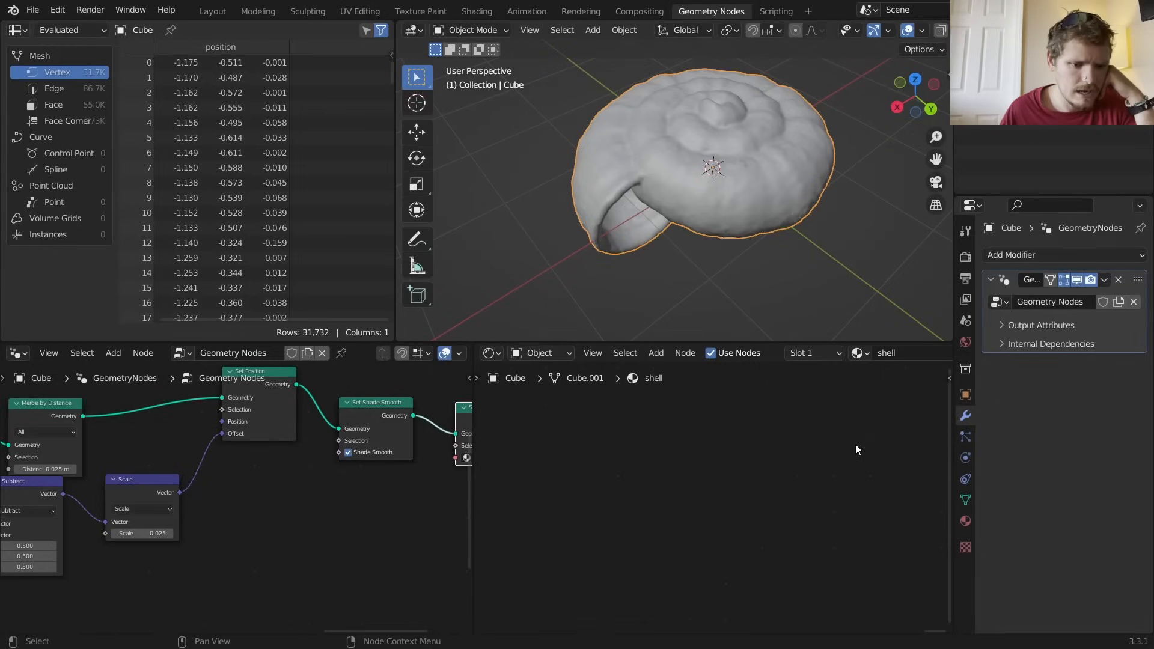
Show the viewport in rendered shading and set the render engine to Cycles with GPU Compute as the device
key("Home")
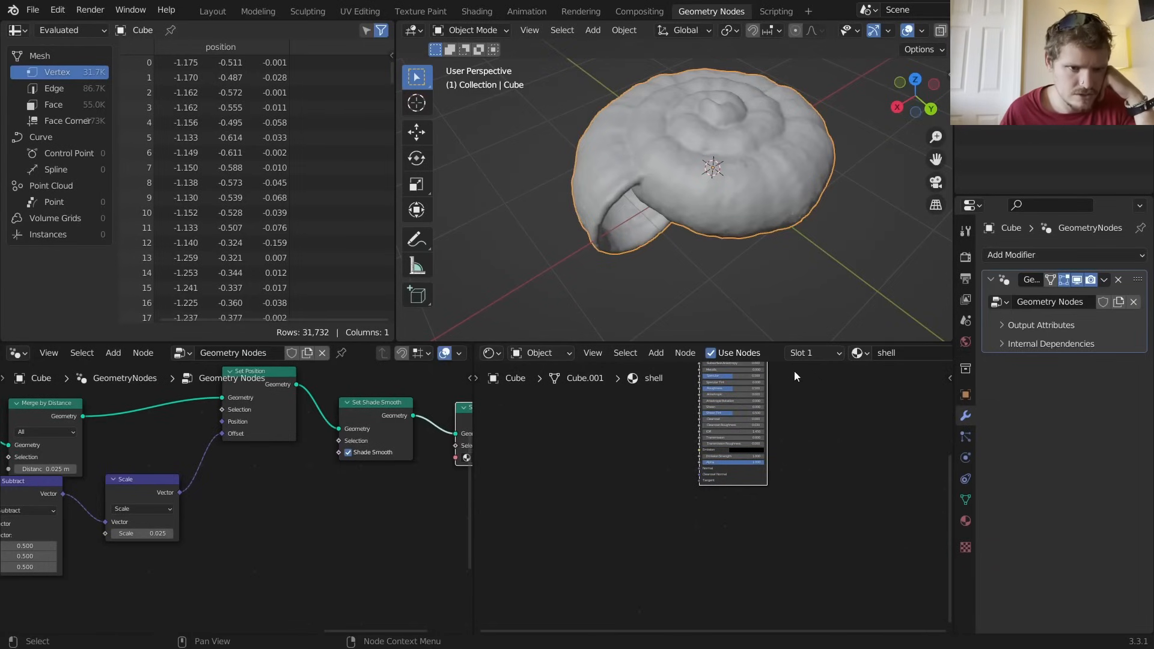
scroll(928, 34, "down", 3)
left_click(926, 31)
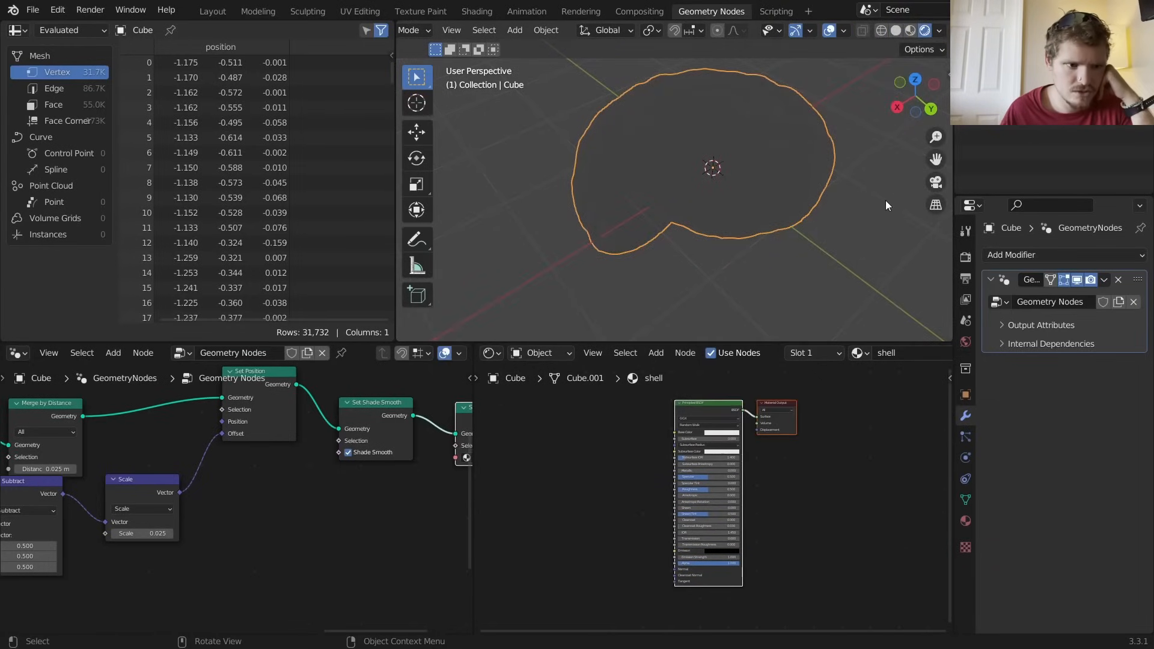
left_click(966, 256)
left_click(1091, 254)
left_click(1091, 304)
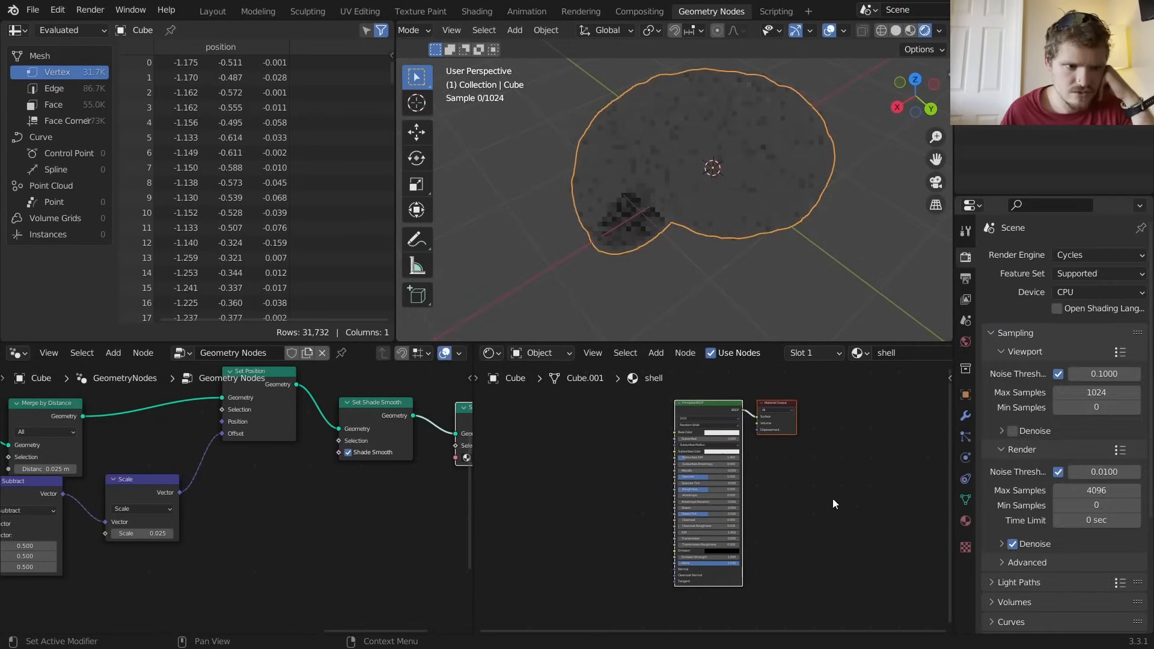
middle_click_drag(820, 475, 810, 514)
left_click(1066, 293)
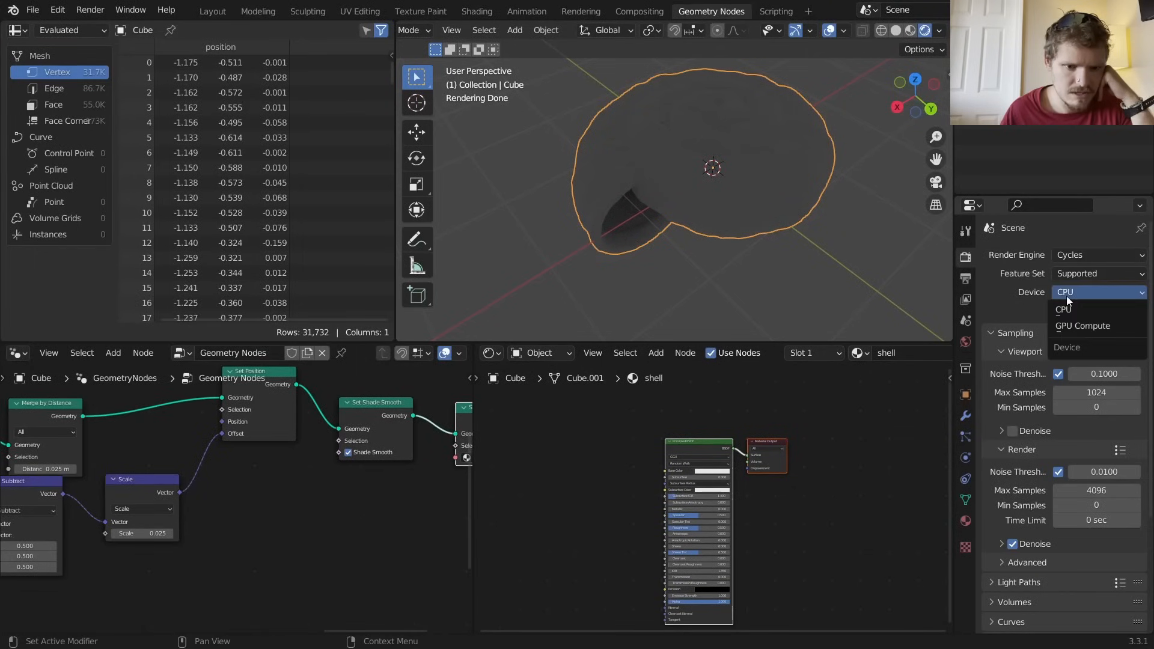
left_click(1066, 329)
Light the world with an Environment Texture that uses the first abandoned 4k .hdr image in the HDRIs folder
left_click(965, 341)
left_click(1054, 348)
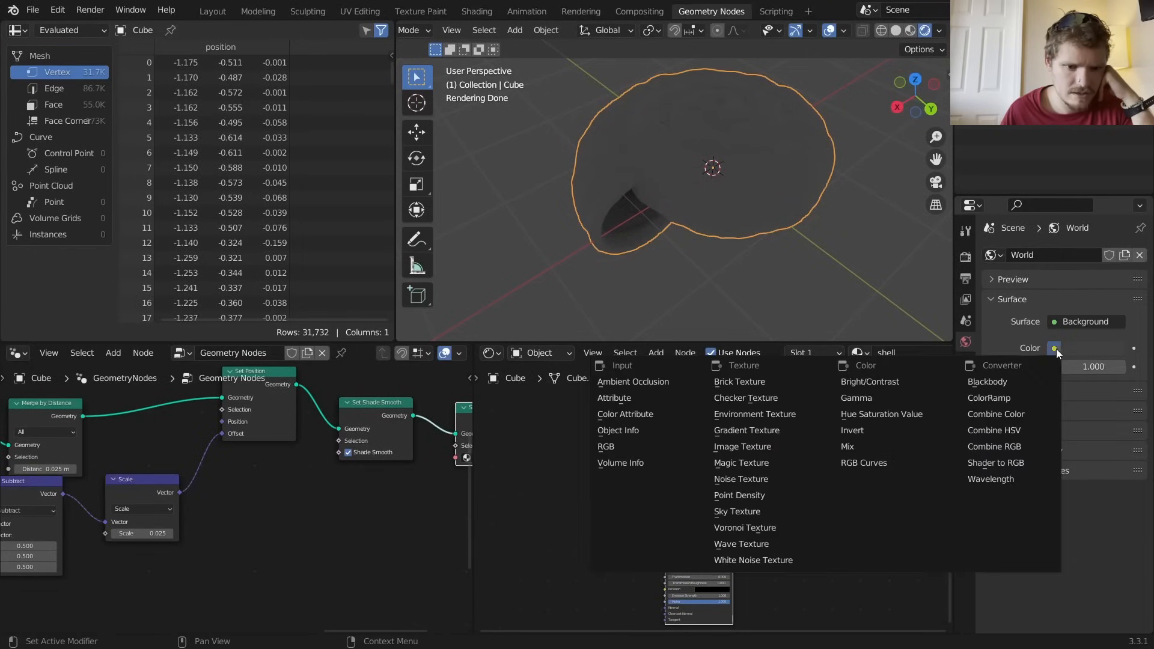
left_click(755, 414)
left_click(1103, 366)
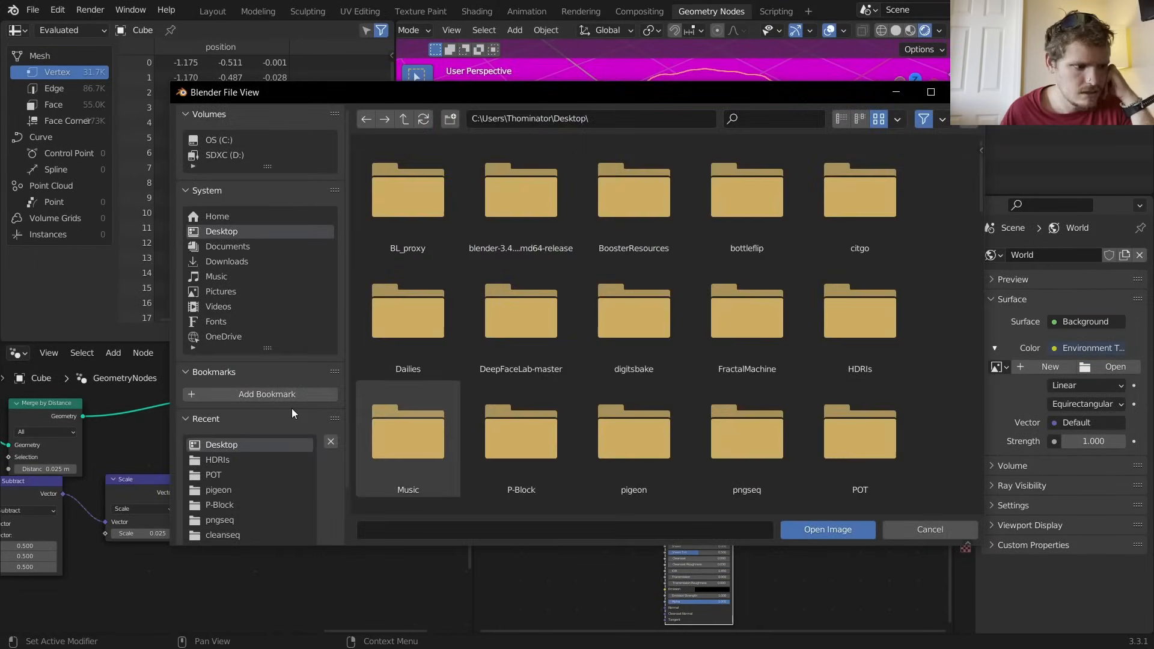
left_click(224, 459)
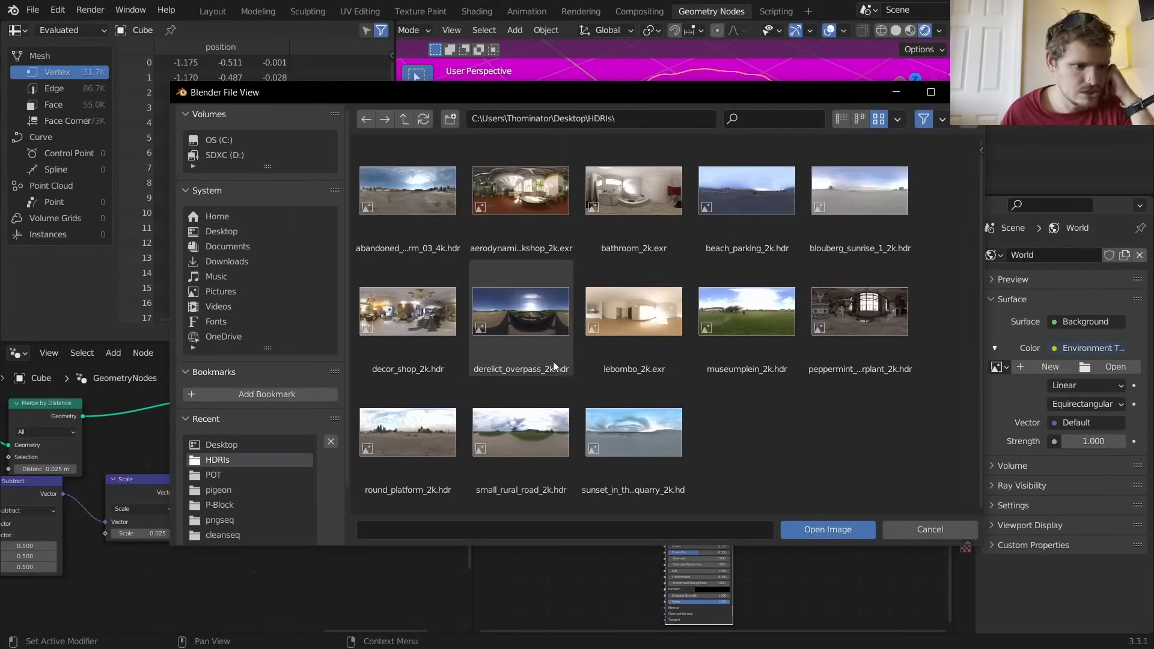
double_click(426, 208)
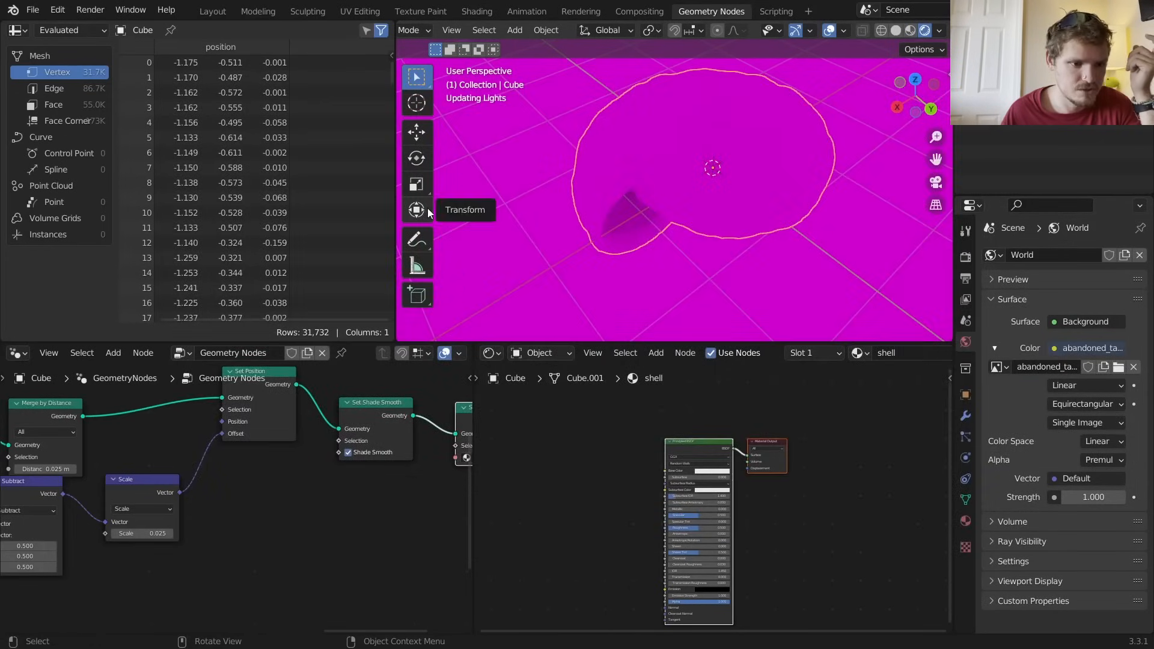
Enable the Transparent film option in the render settings to hide the environment background
left_click(961, 258)
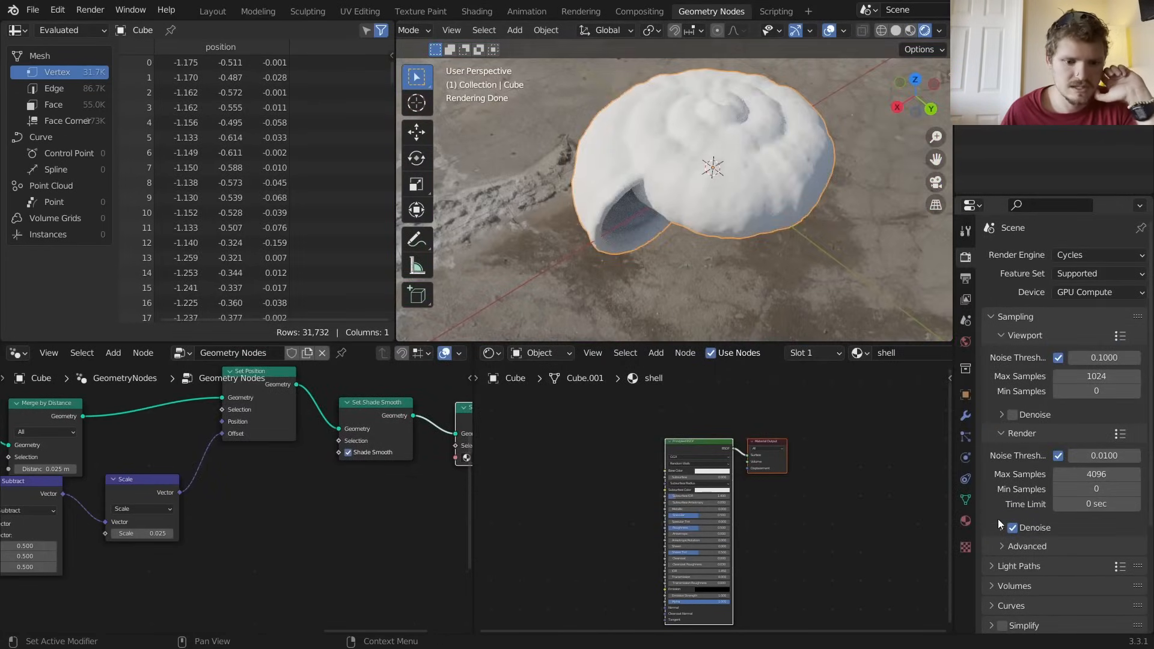
scroll(1008, 534, "down", 3)
middle_click_drag(725, 229, 769, 185)
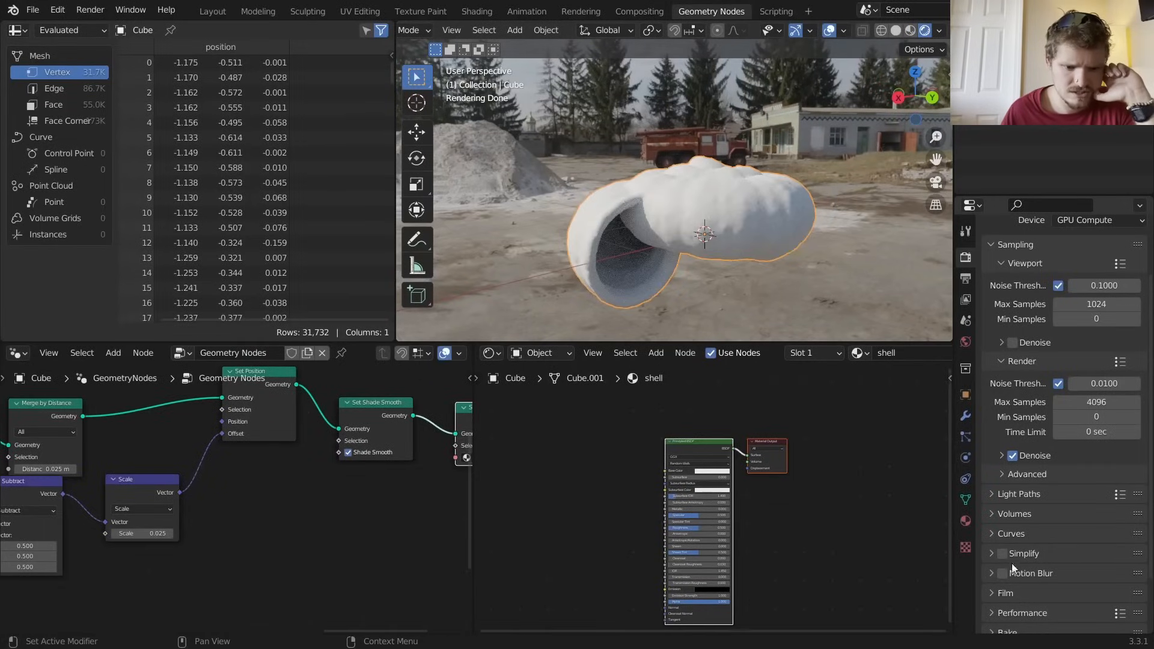
scroll(1010, 587, "down", 5)
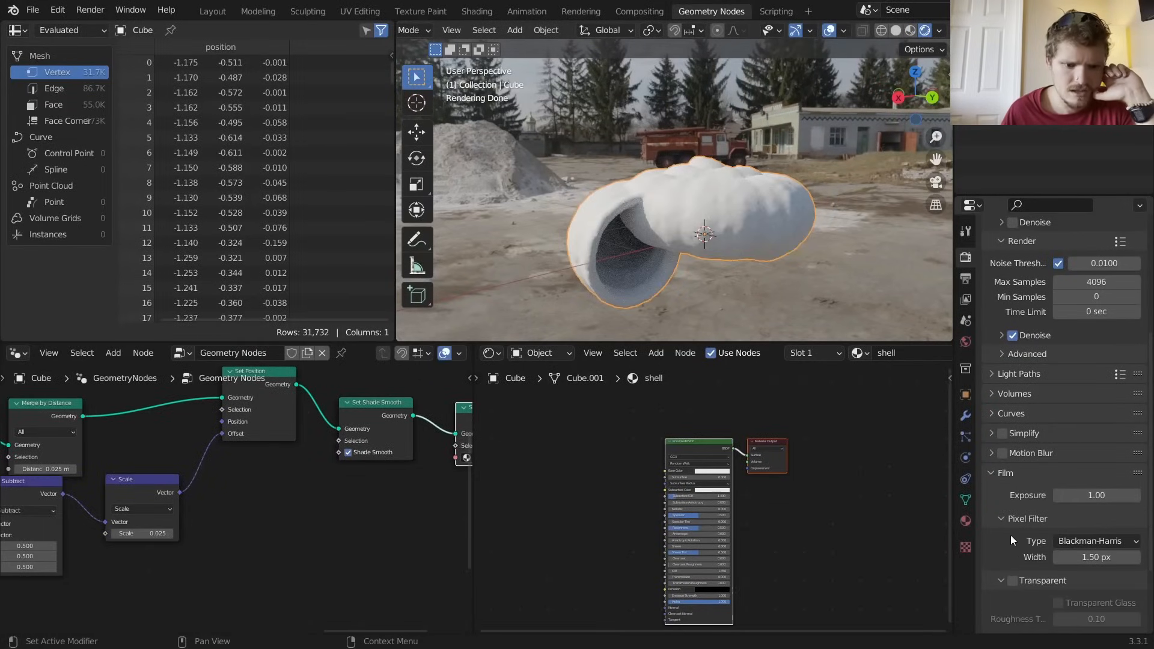
left_click(1013, 580)
Try a bright blue base color on the shell material's Principled BSDF, save the file, and undo the color change
scroll(773, 517, "up", 4)
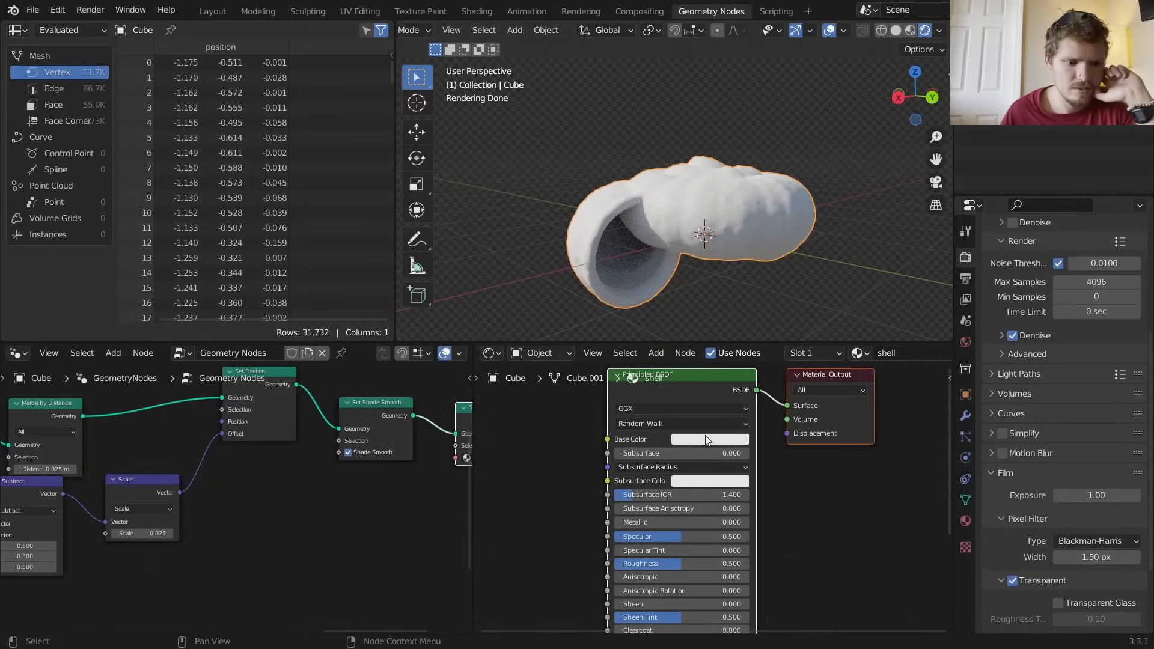
left_click(706, 438)
mouse_move(730, 283)
left_mouse_down()
mouse_move(737, 271)
mouse_move(696, 333)
mouse_move(750, 274)
mouse_move(738, 269)
left_mouse_up()
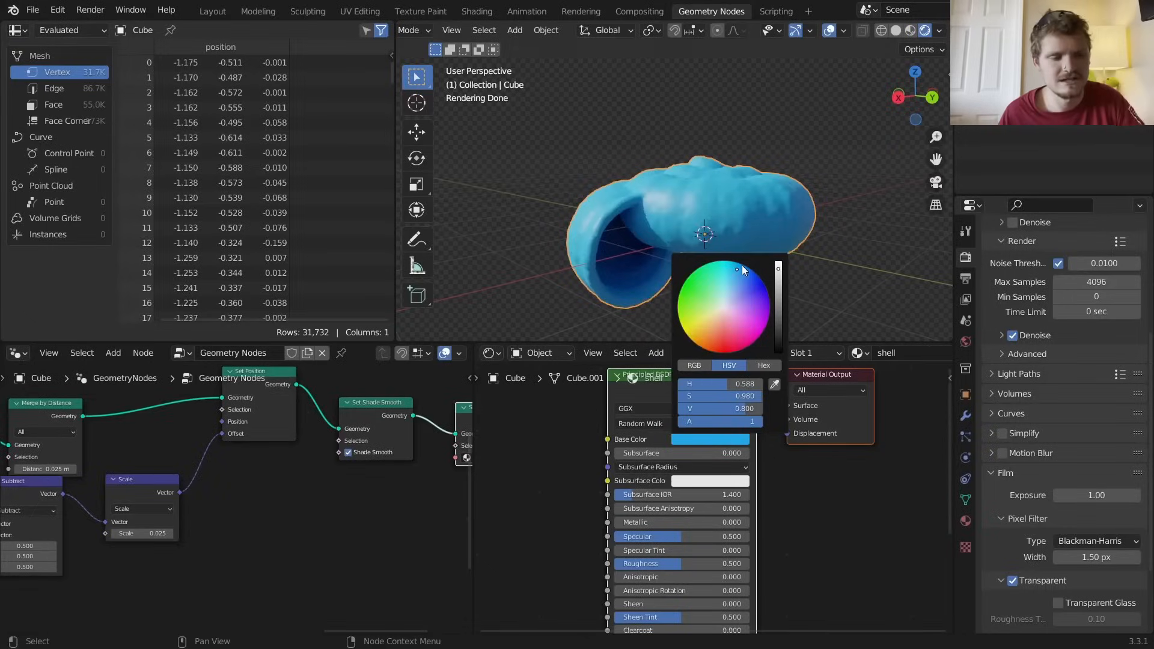
key("ctrl+s")
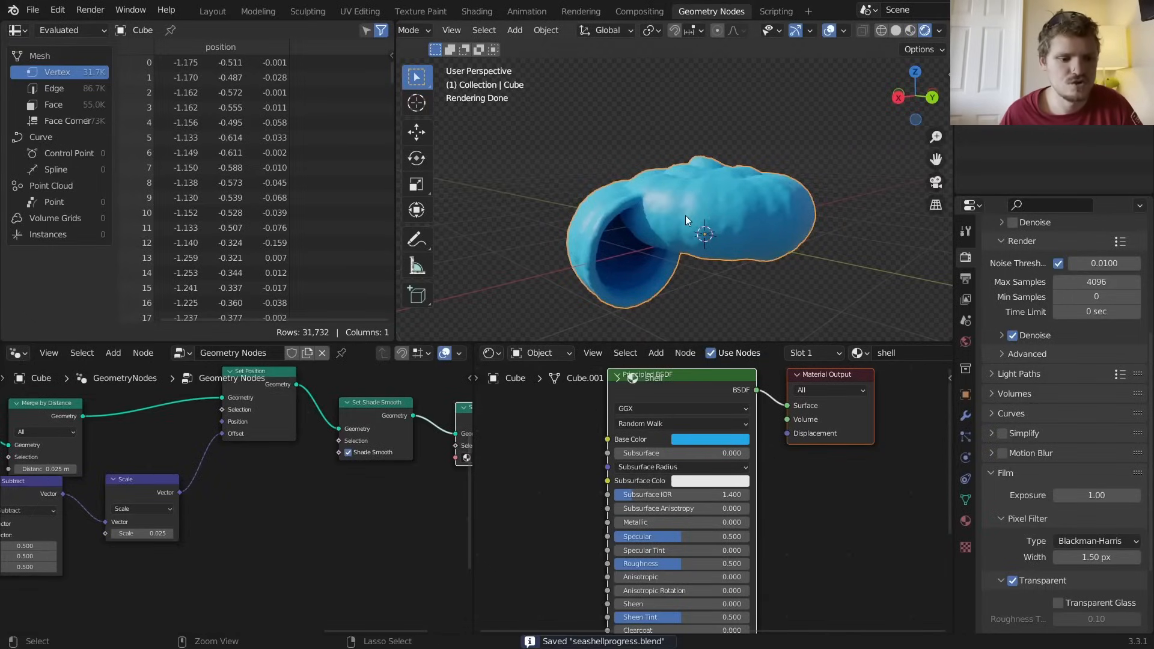
key("ctrl+z")
middle_click_drag(693, 171, 732, 253)
mouse_move(642, 250)
left_mouse_down()
mouse_move(701, 80)
mouse_move(601, 151)
mouse_move(679, 180)
left_mouse_up()
key("ctrl+z")
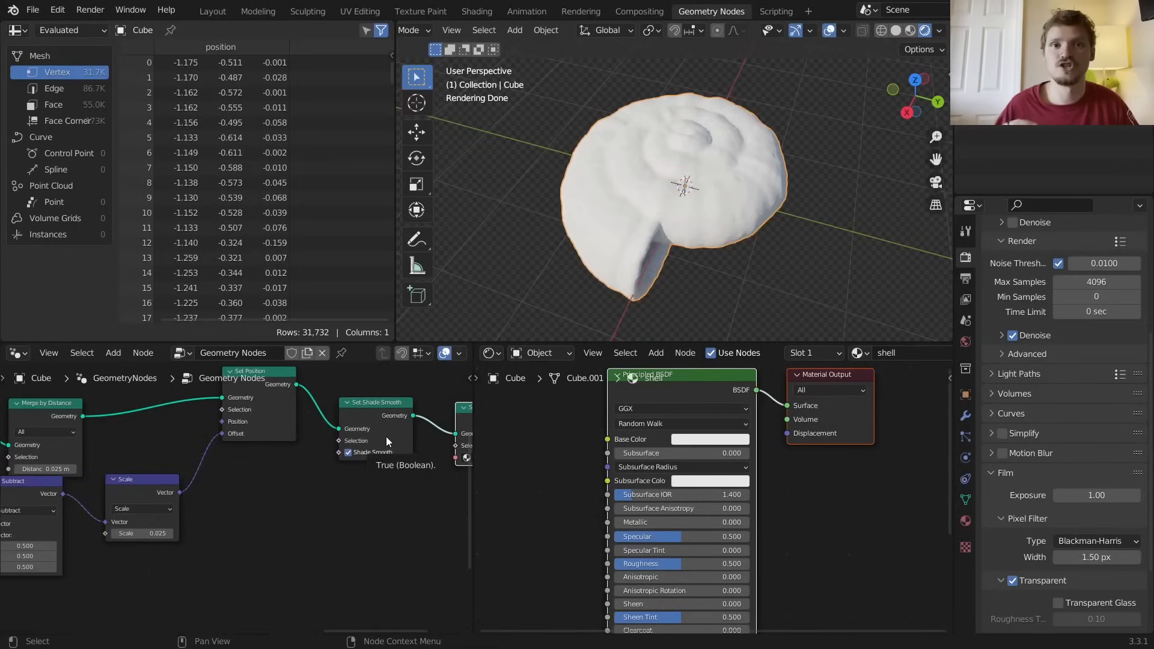
Insert a Store Named Attribute node after the Set Position node that shapes the spiral curve
scroll(278, 501, "down", 3)
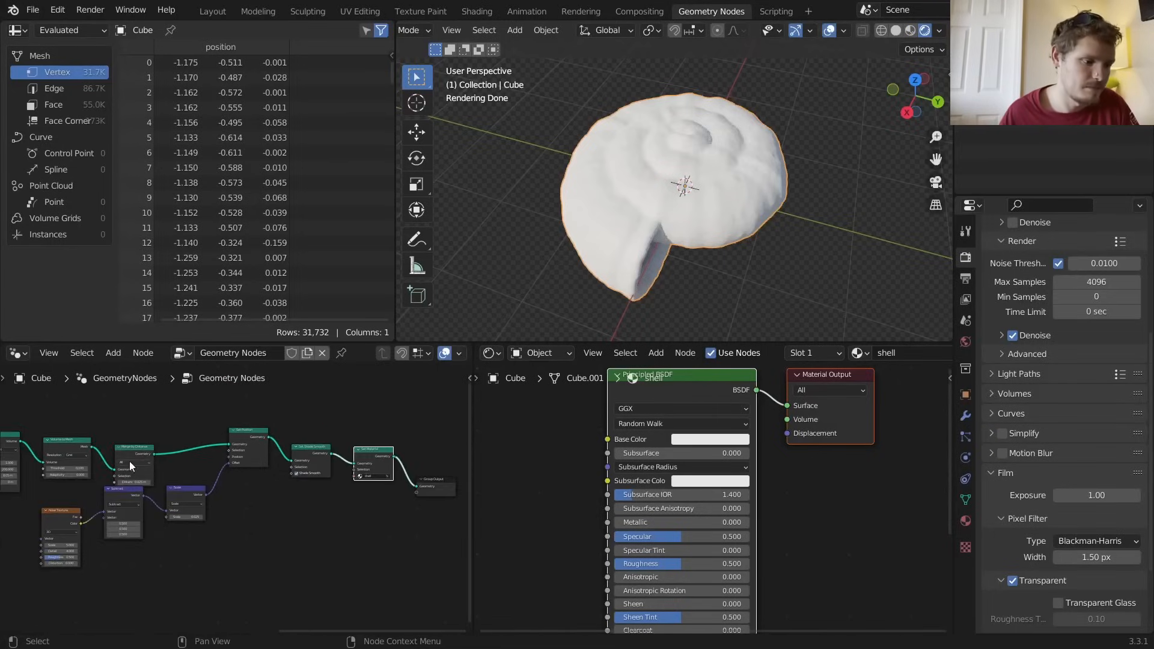
middle_click_drag(130, 466, 469, 479)
middle_click_drag(36, 478, 295, 475)
scroll(213, 448, "up", 5)
left_click(294, 461)
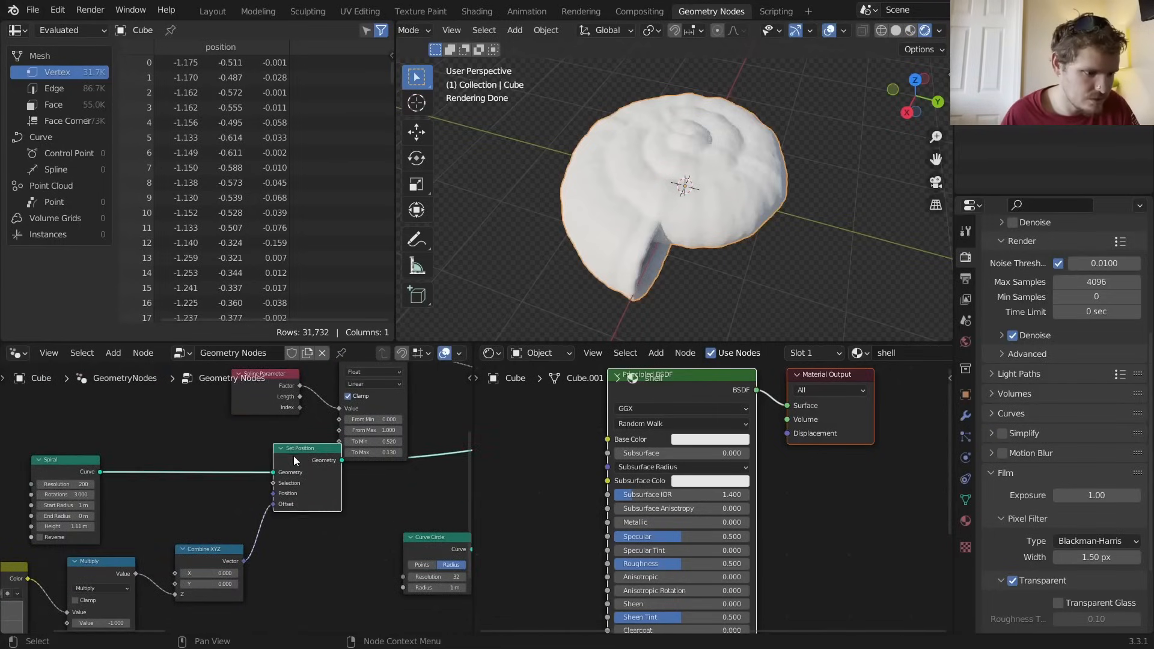
left_click_drag(294, 461, 280, 481)
middle_click_drag(419, 404, 273, 389)
key("shift+a")
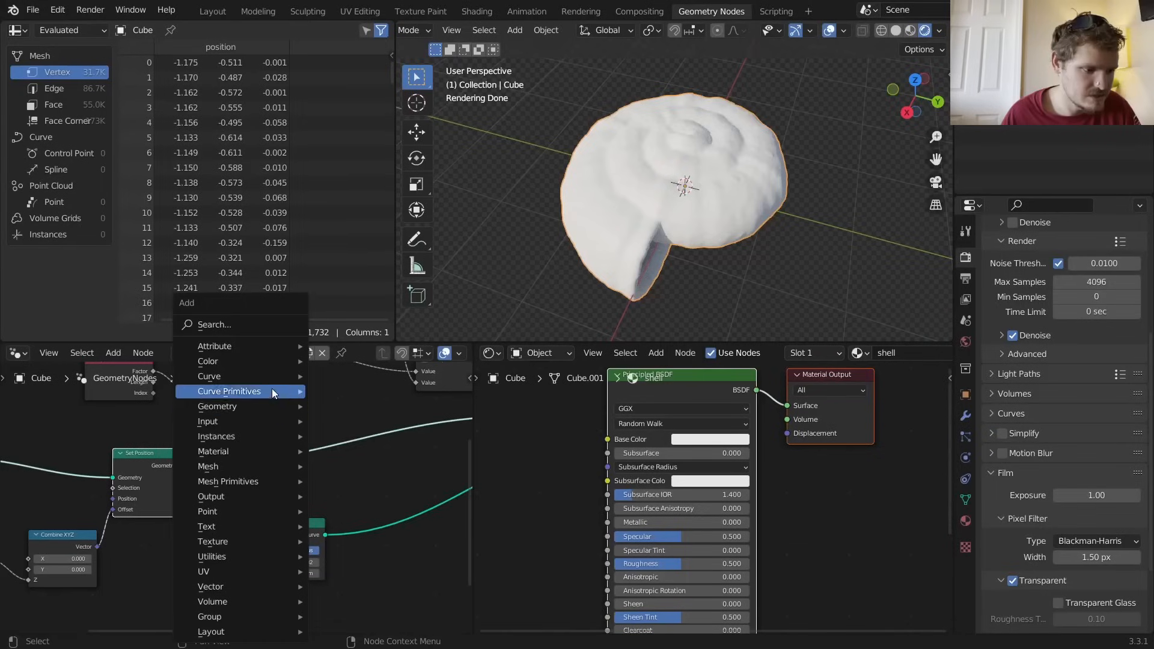
left_click(243, 330)
type("store")
key("Return")
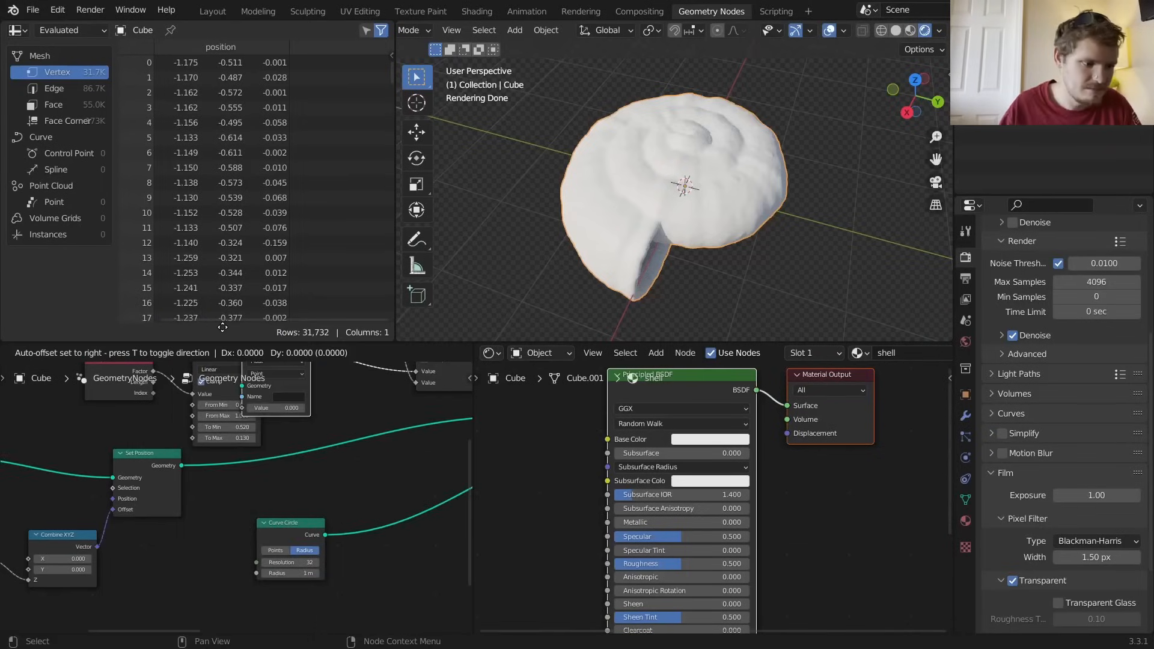
left_click(286, 400)
Name the stored attribute spiral and connect the Spline Parameter Factor to its Value
left_click(350, 469)
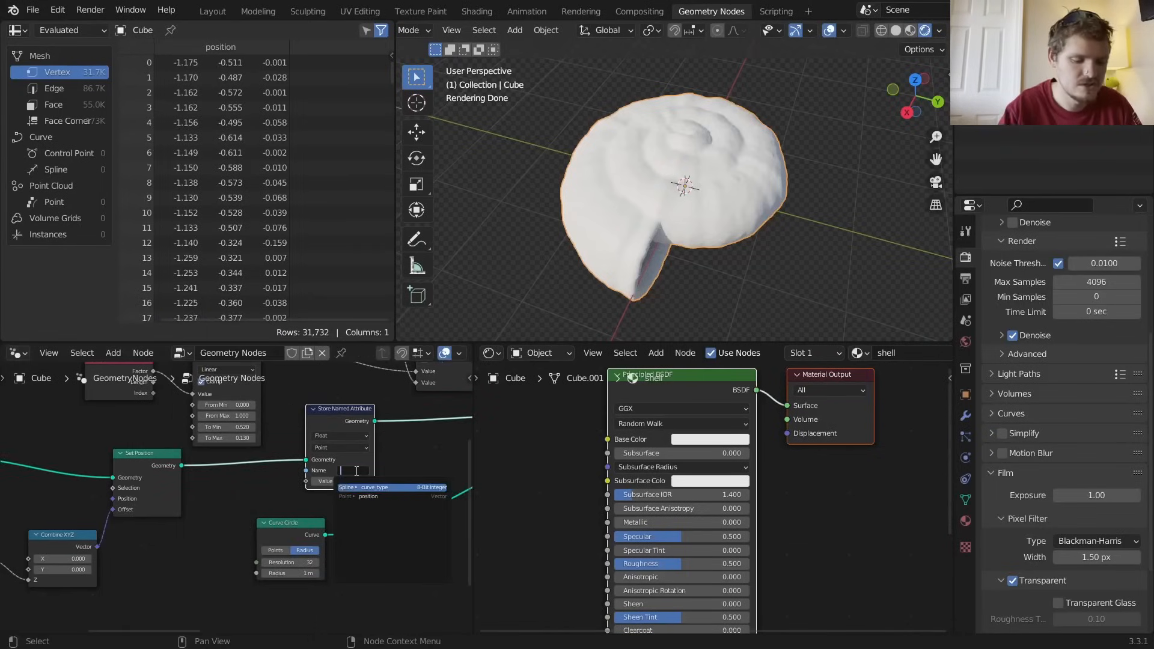
type("spiral")
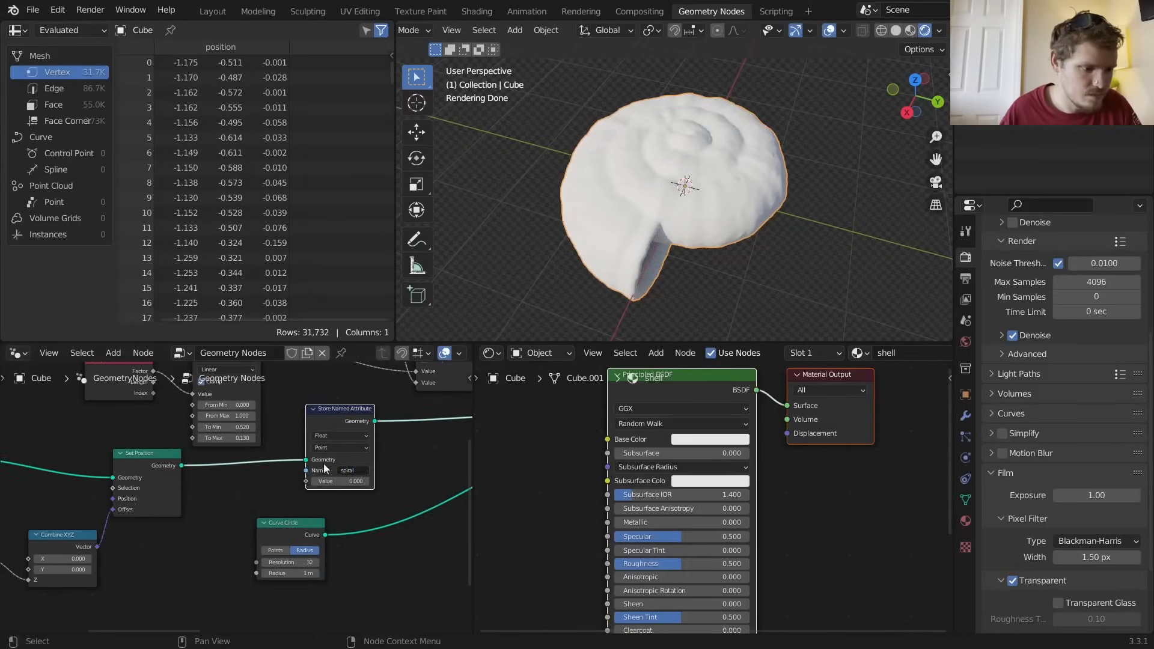
key("Return")
middle_click_drag(152, 370, 198, 387)
left_click_drag(199, 388, 351, 499)
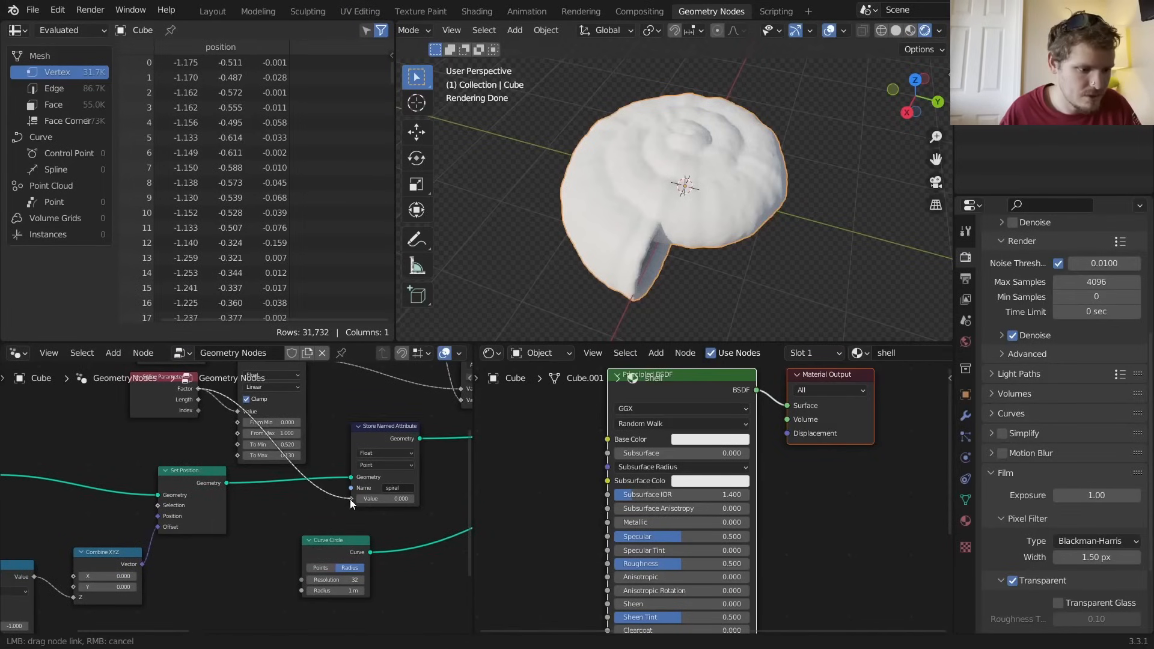
Add an Attribute node beside the Principled BSDF in the shell material
middle_click_drag(568, 479, 687, 492)
key("shift+a")
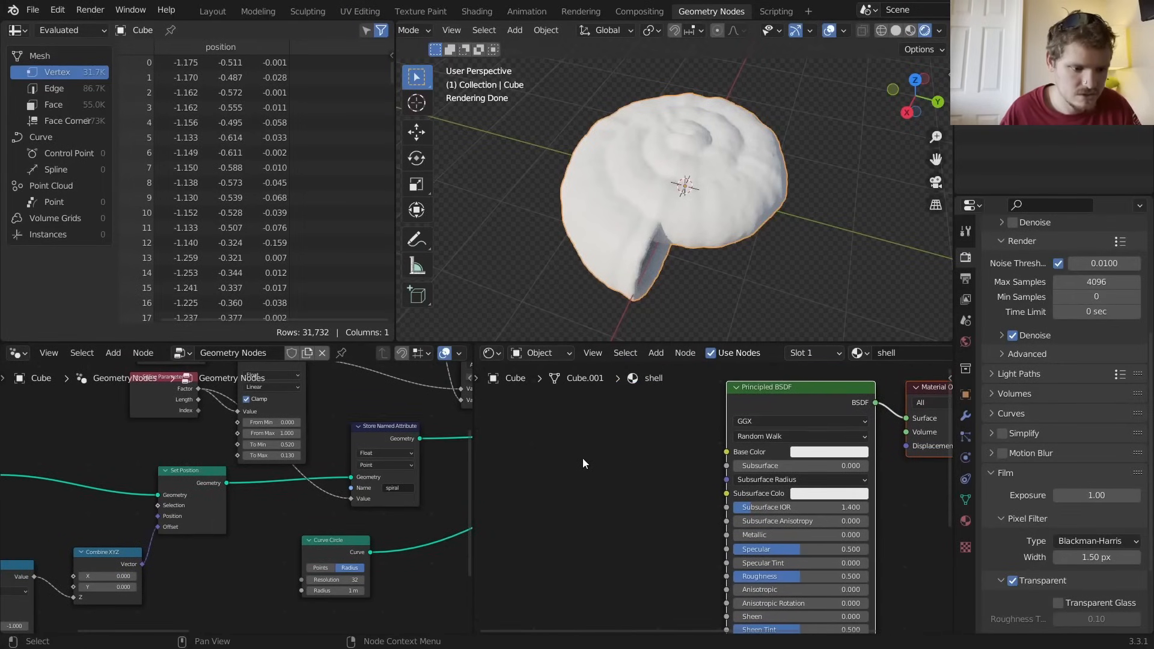
key("shift+a")
left_click(583, 458)
type("attr")
key("Return")
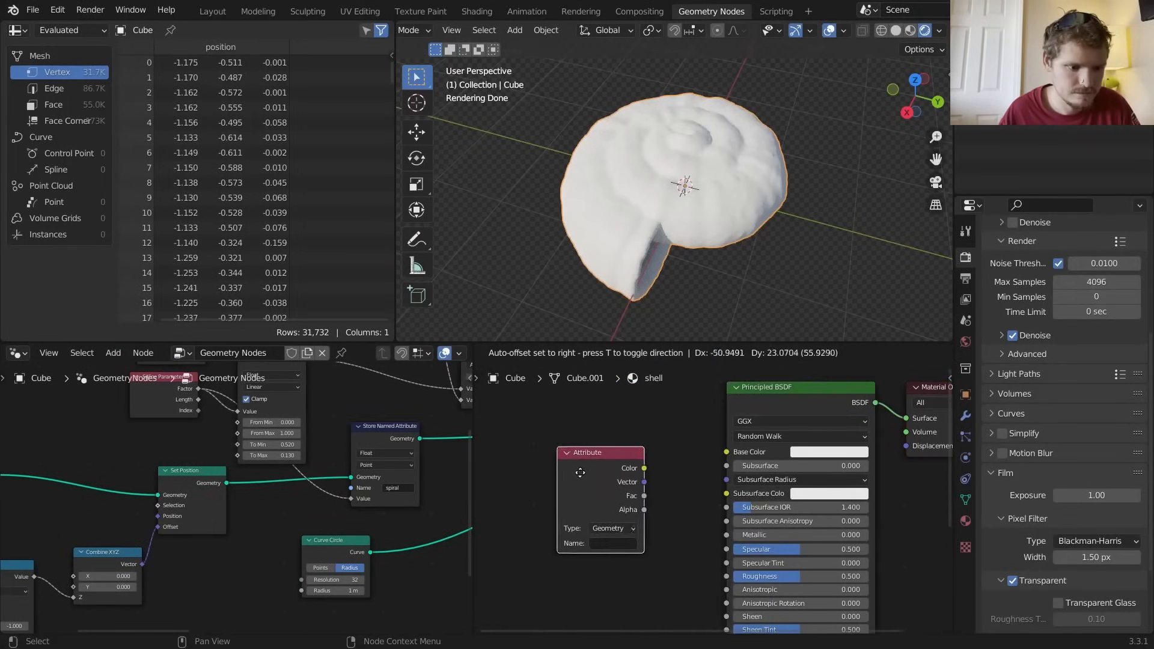
left_click(568, 450)
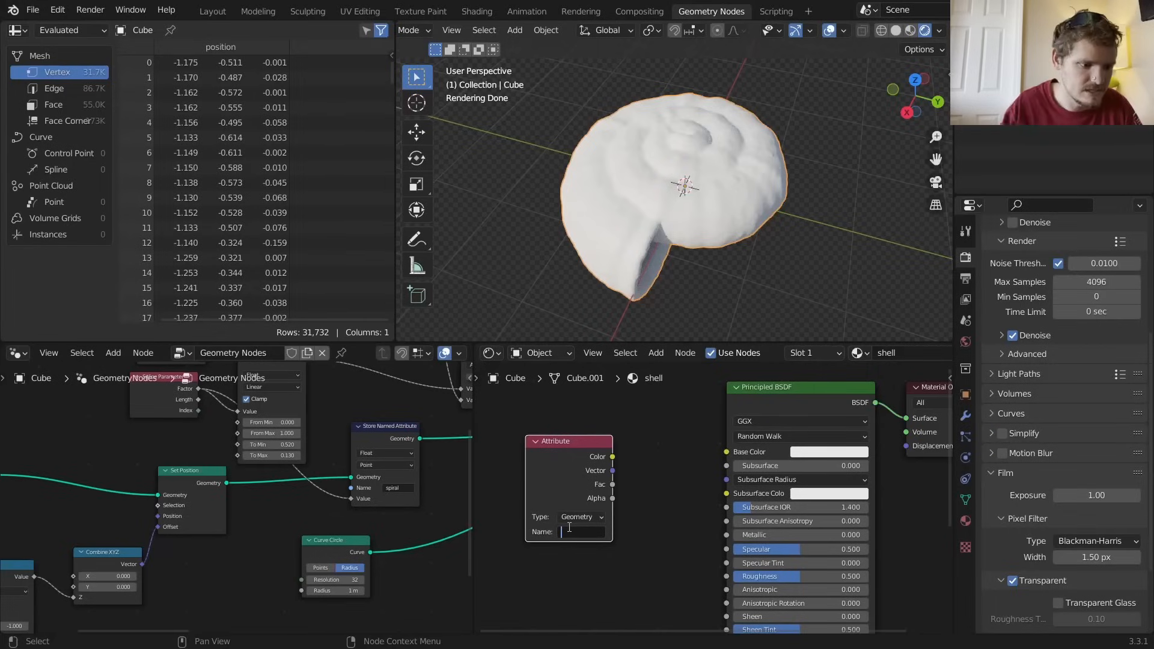
Set the Attribute node's name to spiral and preview its Fac output on the shell's surface
left_click(584, 471, "ctrl+shift")
left_click(585, 471, "ctrl+shift")
left_click(585, 471, "ctrl+shift")
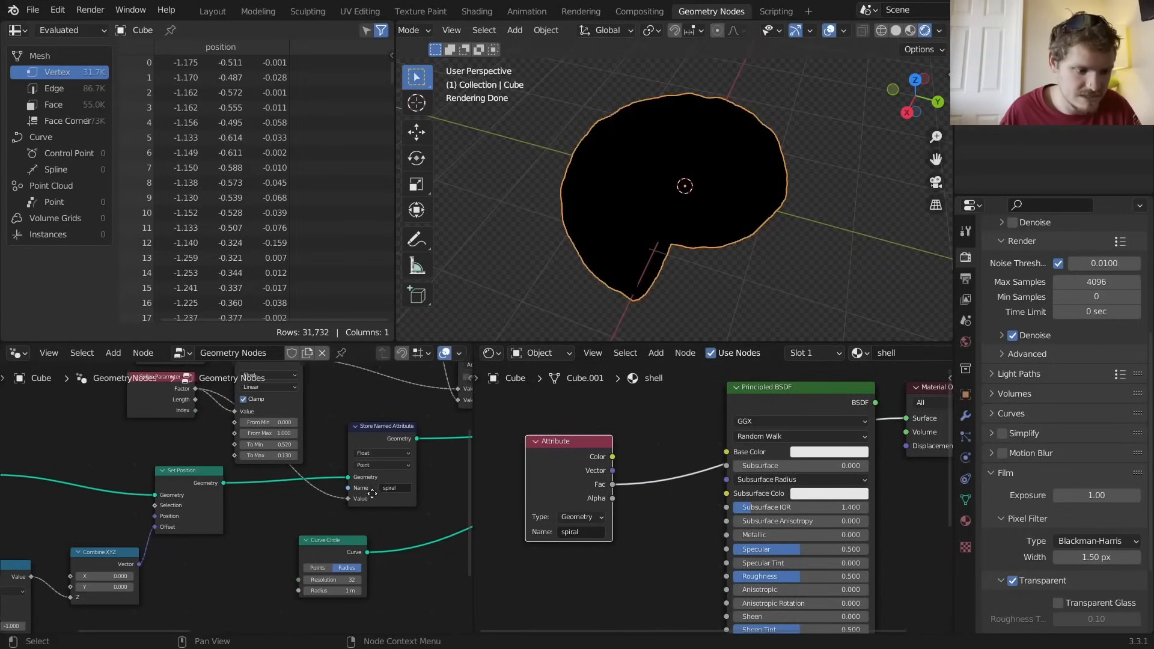
Draw a freehand spiral annotation over the shell in the viewport and undo it
scroll(279, 500, "down", 3)
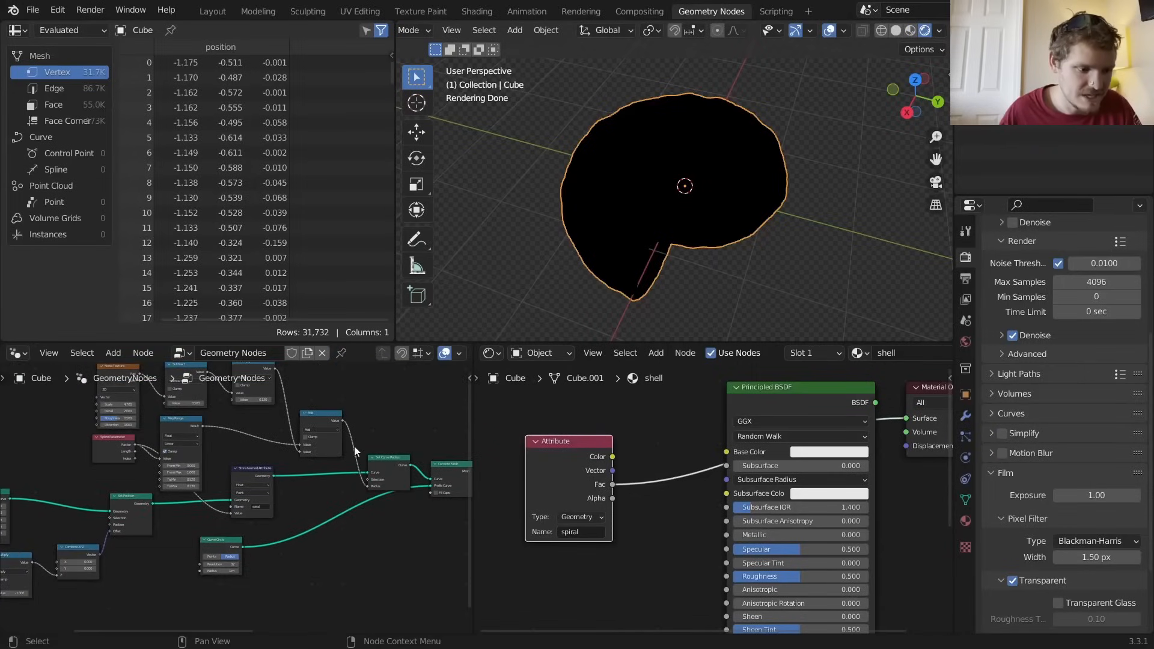
middle_click_drag(443, 479, 181, 506)
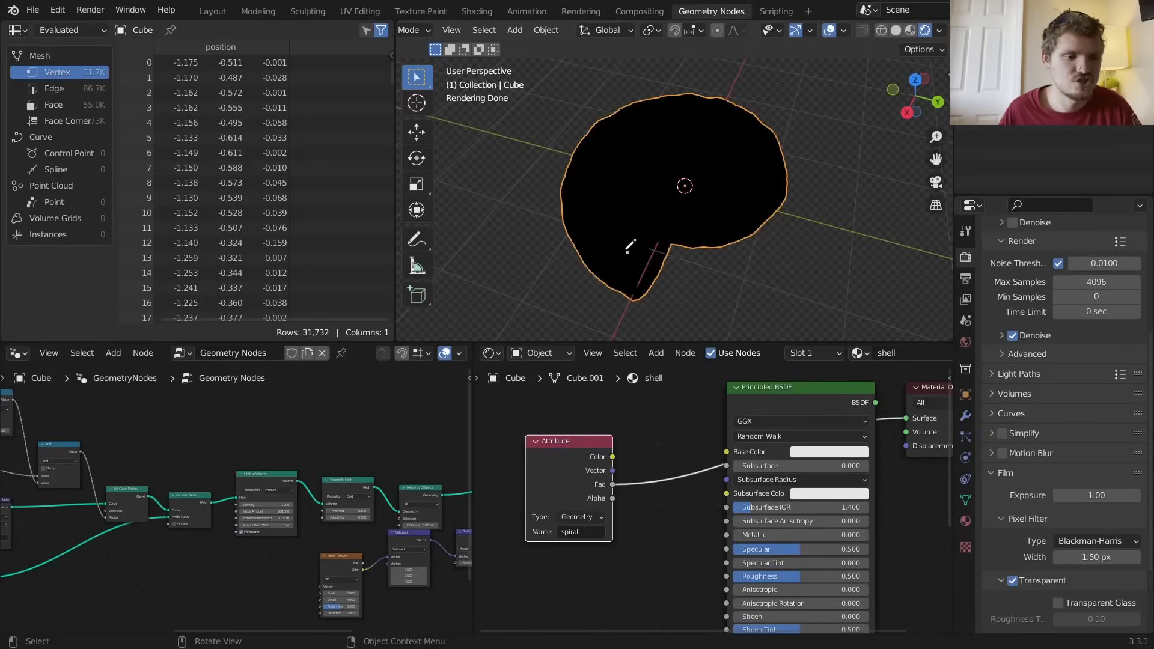
left_click_drag(687, 125, 642, 185)
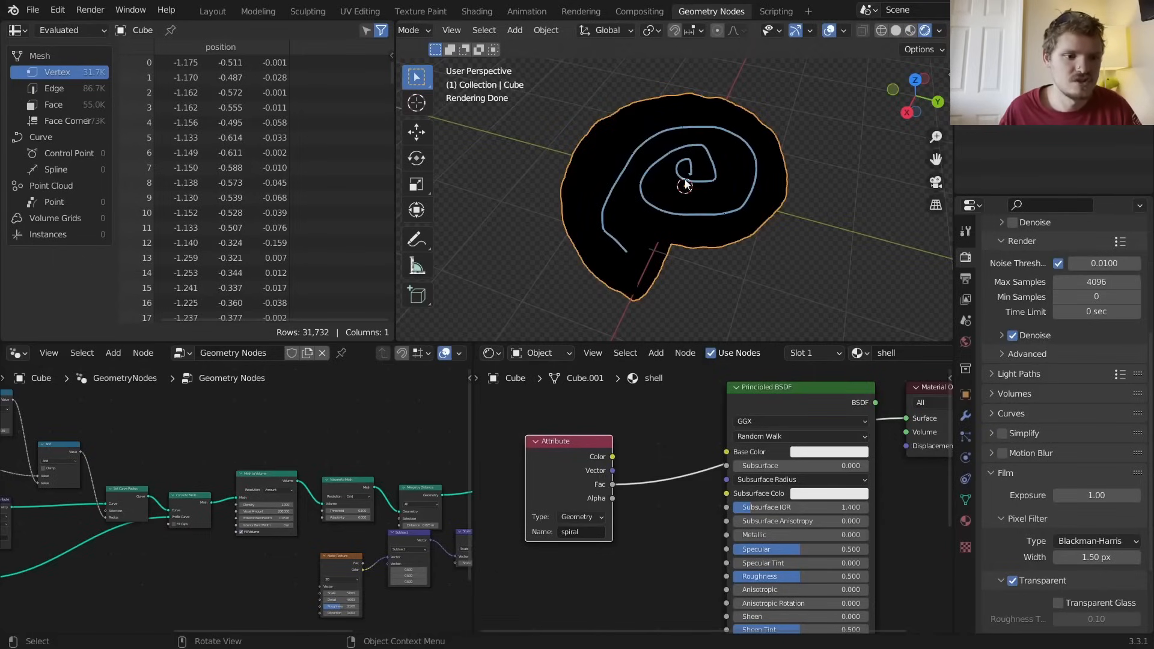
key("ctrl+z")
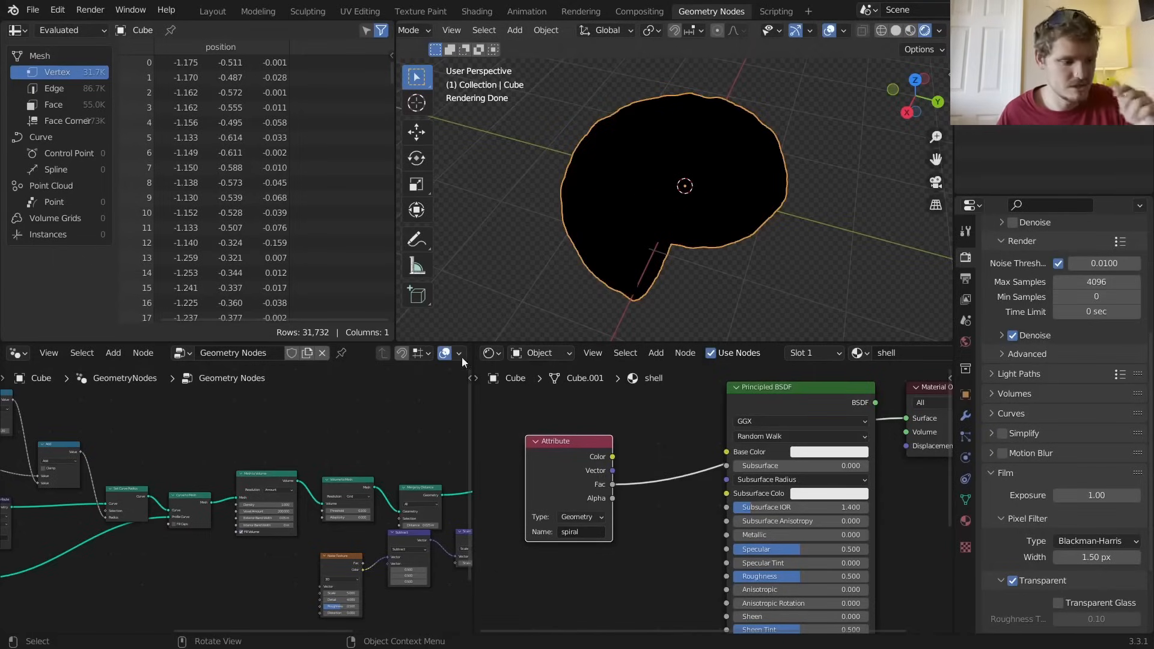
Duplicate the Store Named Attribute node and delete the original while keeping the curve connected to Set Curve Radius
middle_click_drag(126, 475, 304, 446)
left_click(175, 477)
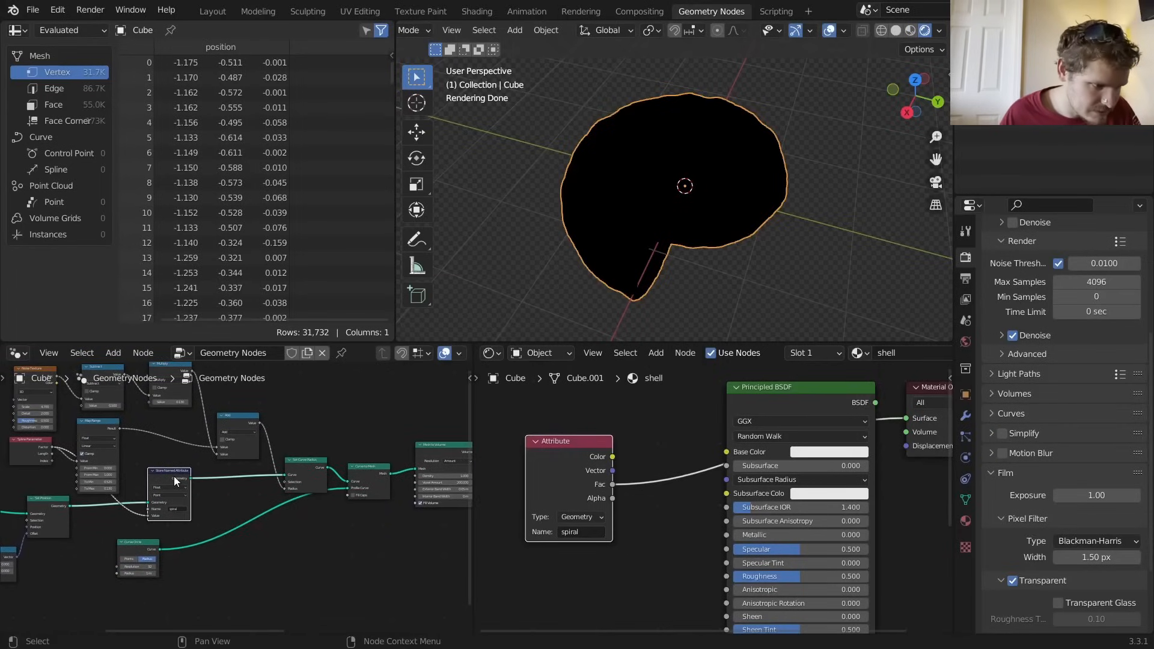
key("shift+d")
left_click(330, 556)
left_click(171, 483)
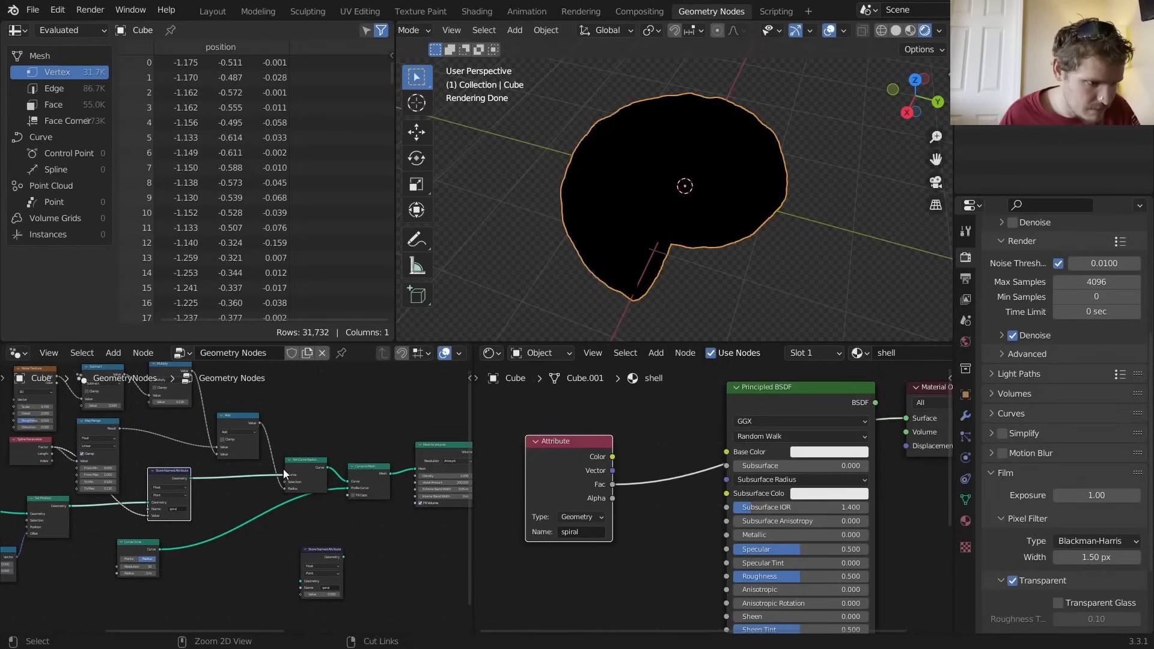
key("ctrl+x")
Close up the Set Curve Radius and Curve to Mesh nodes and insert the duplicated Store Named Attribute before Mesh to Volume
left_click_drag(302, 469, 248, 482)
left_click_drag(366, 474, 320, 482)
scroll(351, 535, "up", 2)
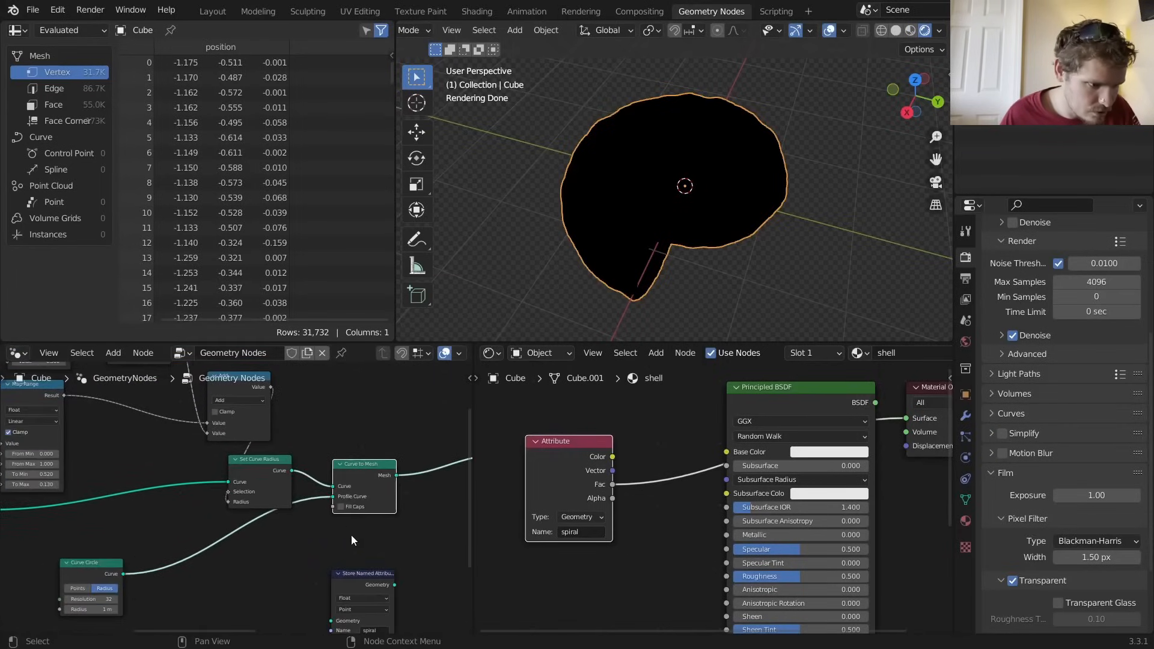
left_click_drag(290, 526, 352, 453)
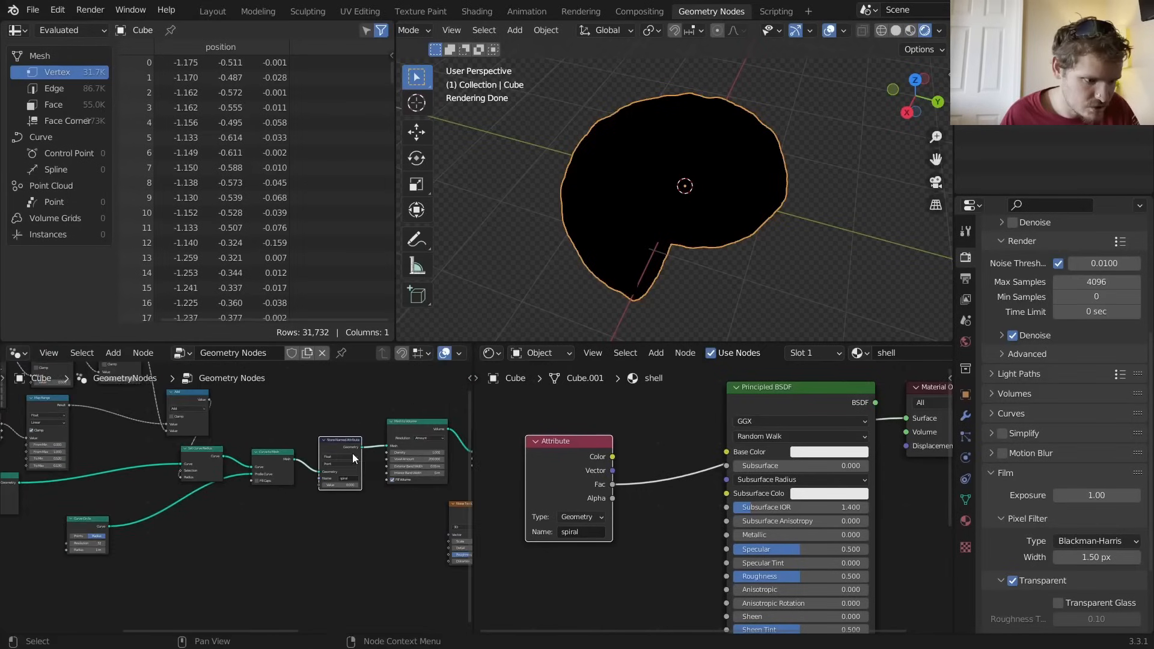
scroll(352, 454, "down", 2)
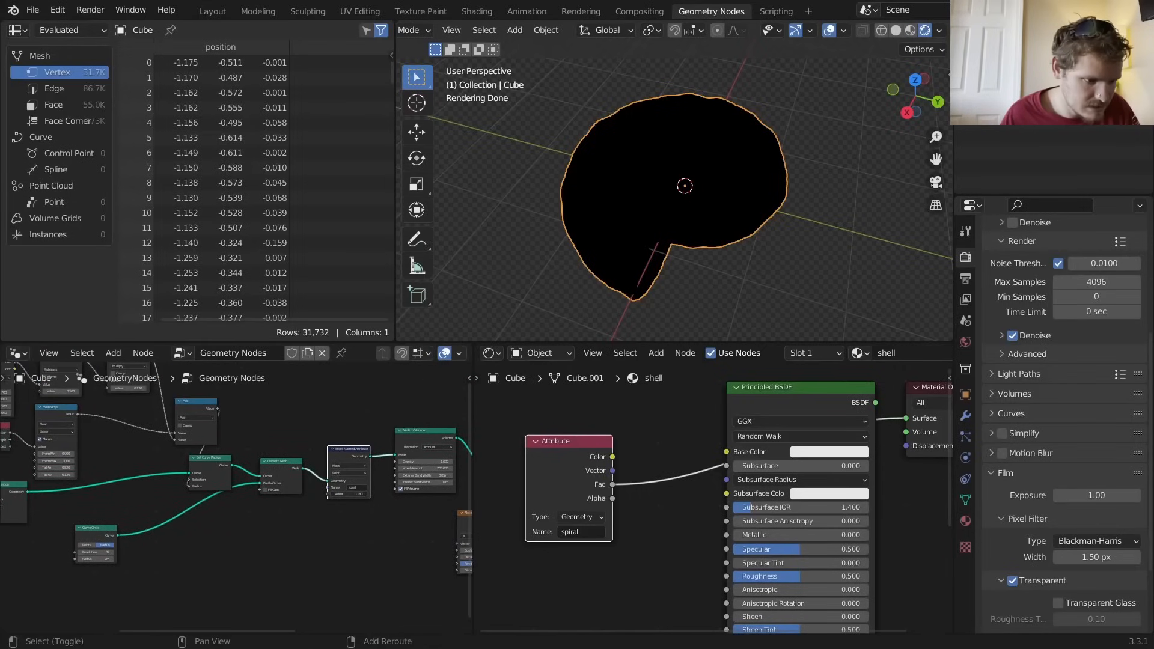
Connect the Spline Parameter Factor to the Value of the Store Named Attribute node following Curve to Mesh
left_click_drag(350, 494, 342, 494, "shift")
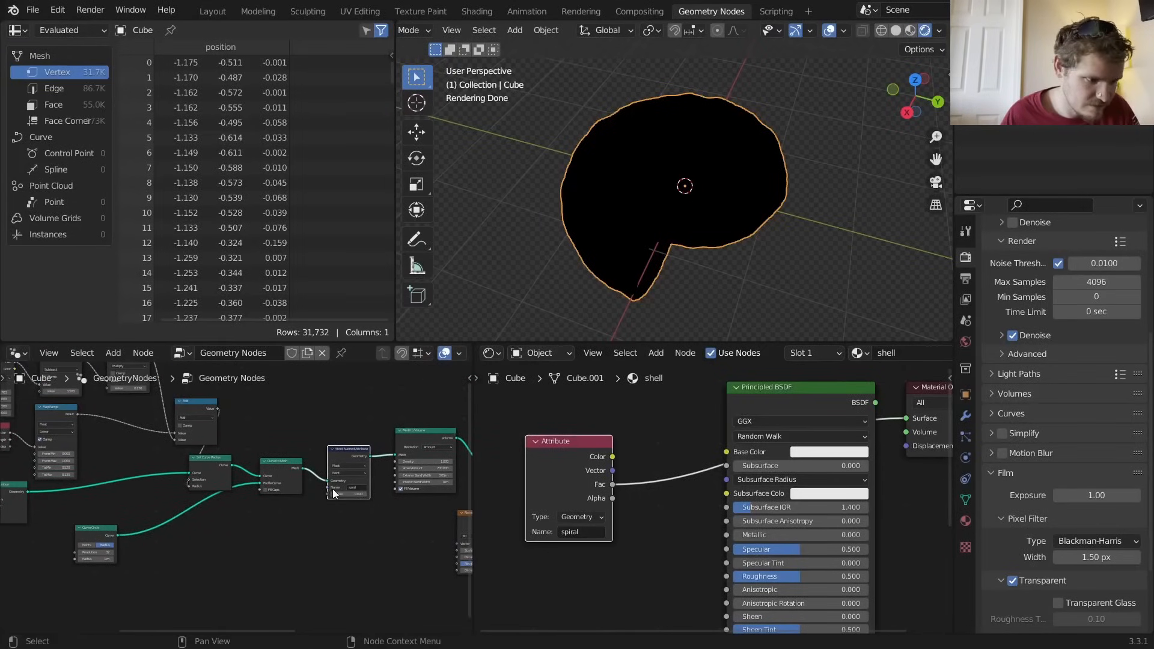
middle_click_drag(333, 490, 384, 507)
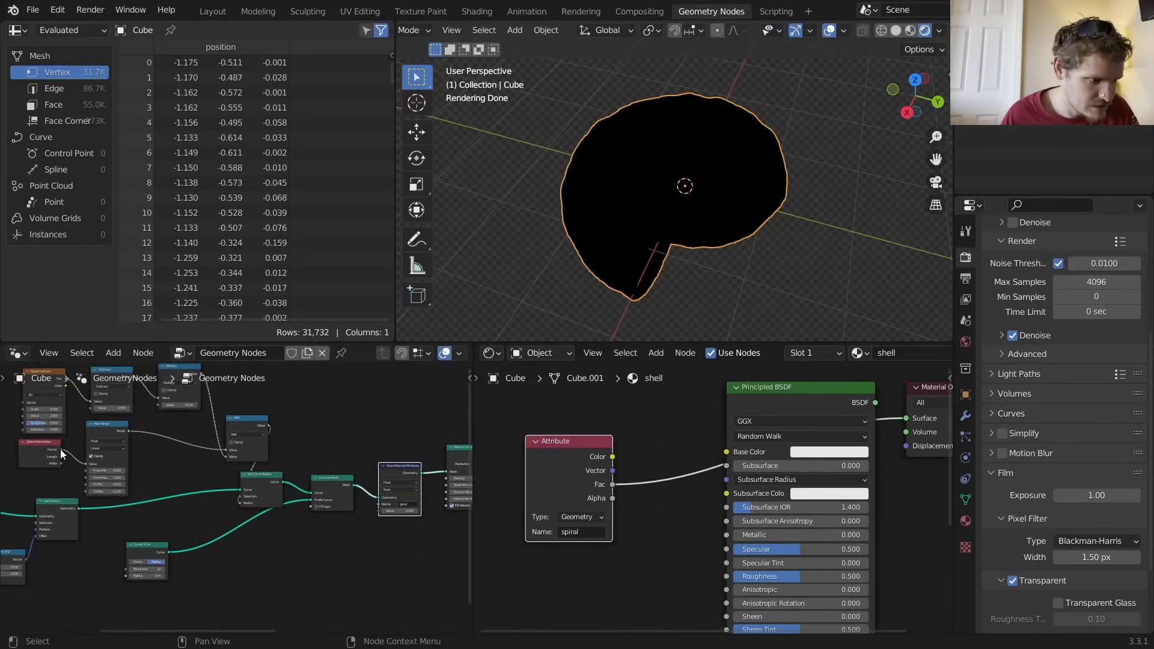
left_click_drag(60, 449, 379, 510)
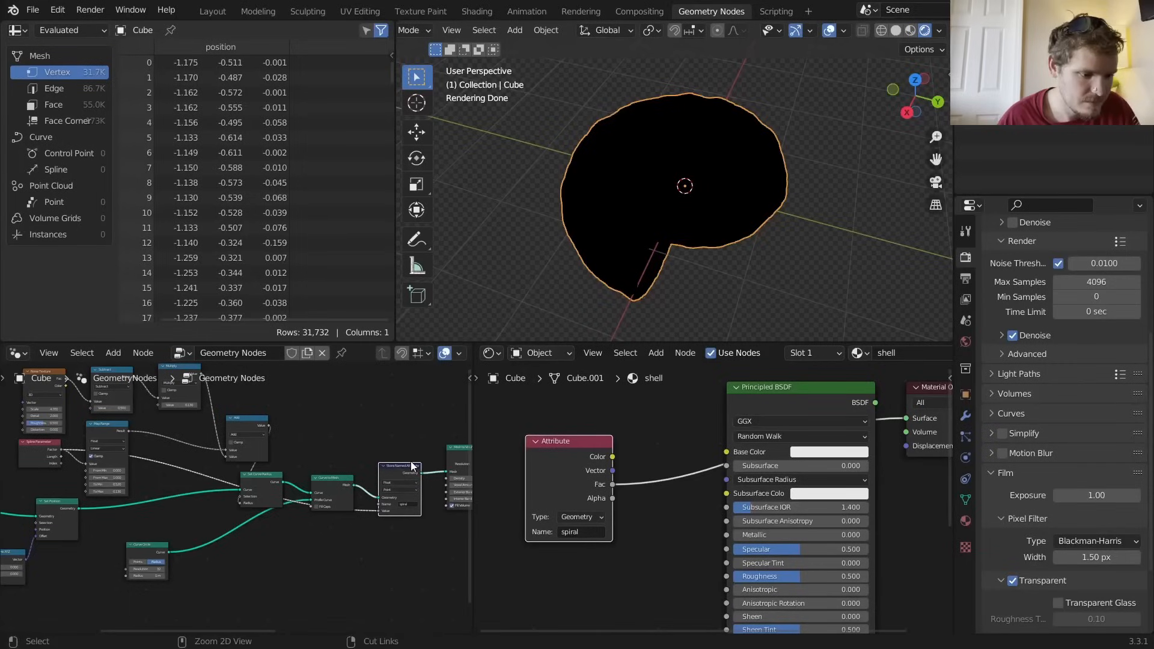
Remove the Store Named Attribute node after Curve to Mesh and mark the link into Mesh to Volume with a freehand annotation
middle_click_drag(397, 467, 127, 459)
scroll(127, 459, "down", 2)
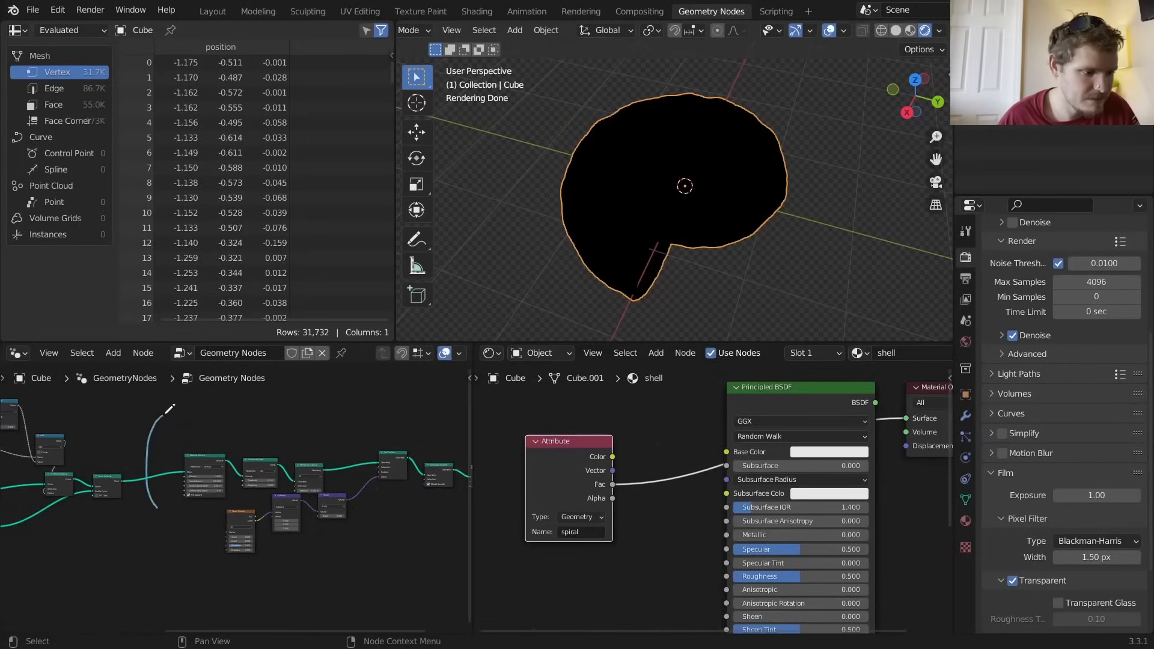
left_click_drag(165, 414, 162, 461)
scroll(367, 471, "down", 2)
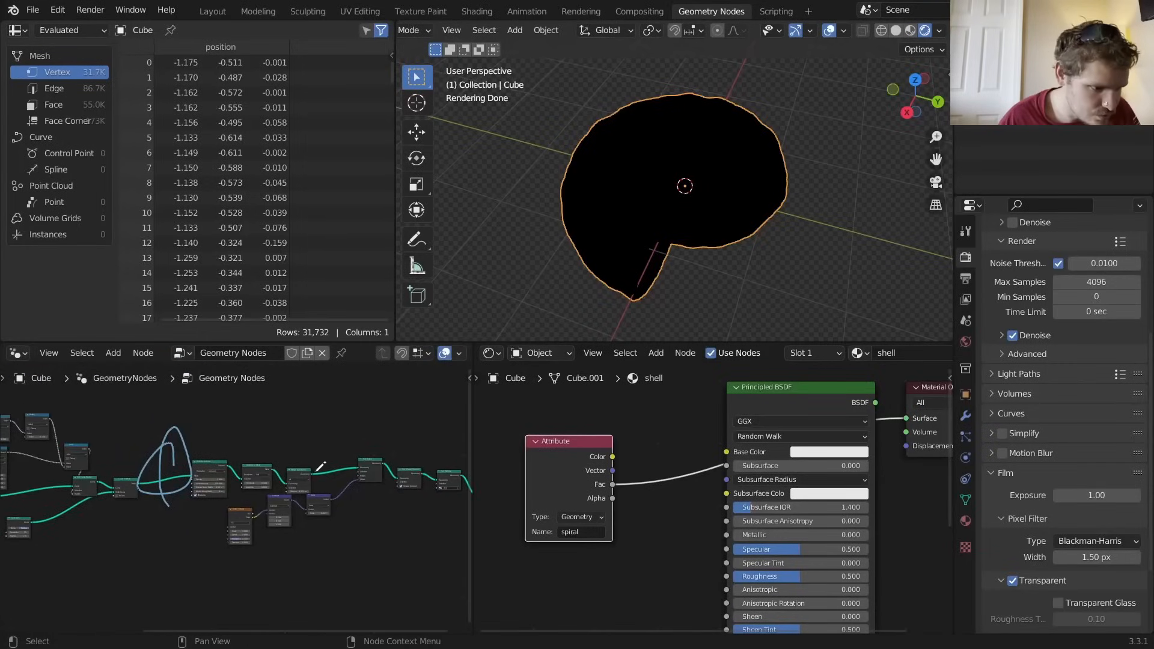
mouse_move(340, 473)
left_mouse_down()
mouse_move(328, 478)
mouse_move(345, 456)
mouse_move(336, 433)
left_mouse_up()
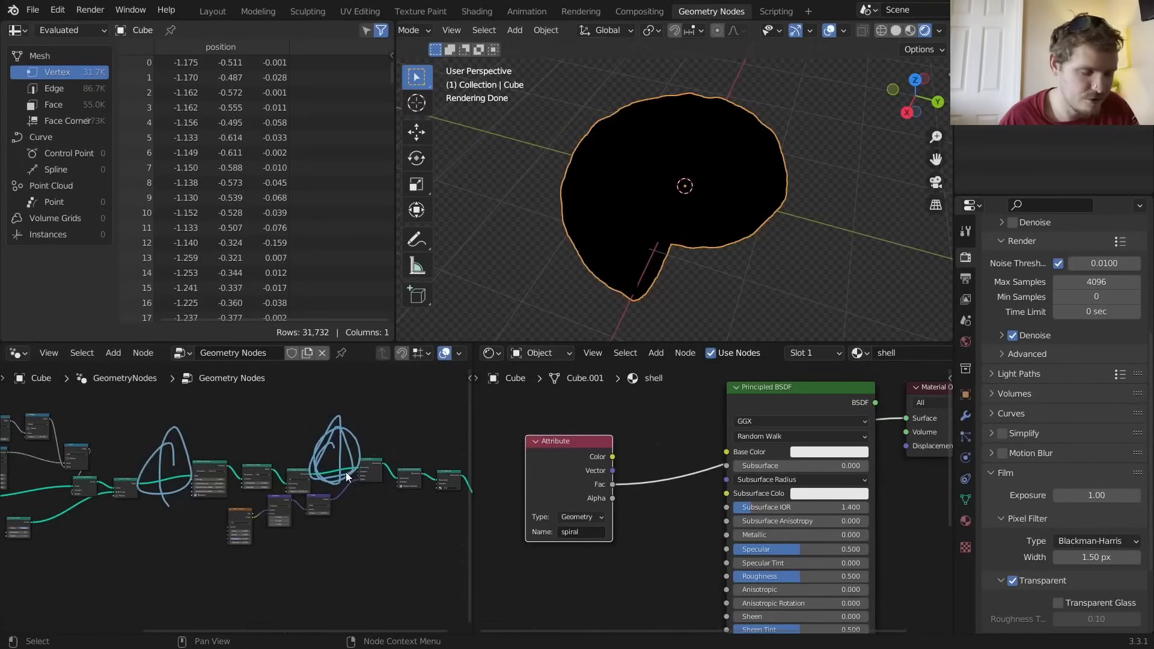
mouse_move(347, 476)
right_mouse_down()
mouse_move(328, 472)
mouse_move(330, 450)
mouse_move(165, 453)
mouse_move(152, 432)
mouse_move(126, 499)
right_mouse_up()
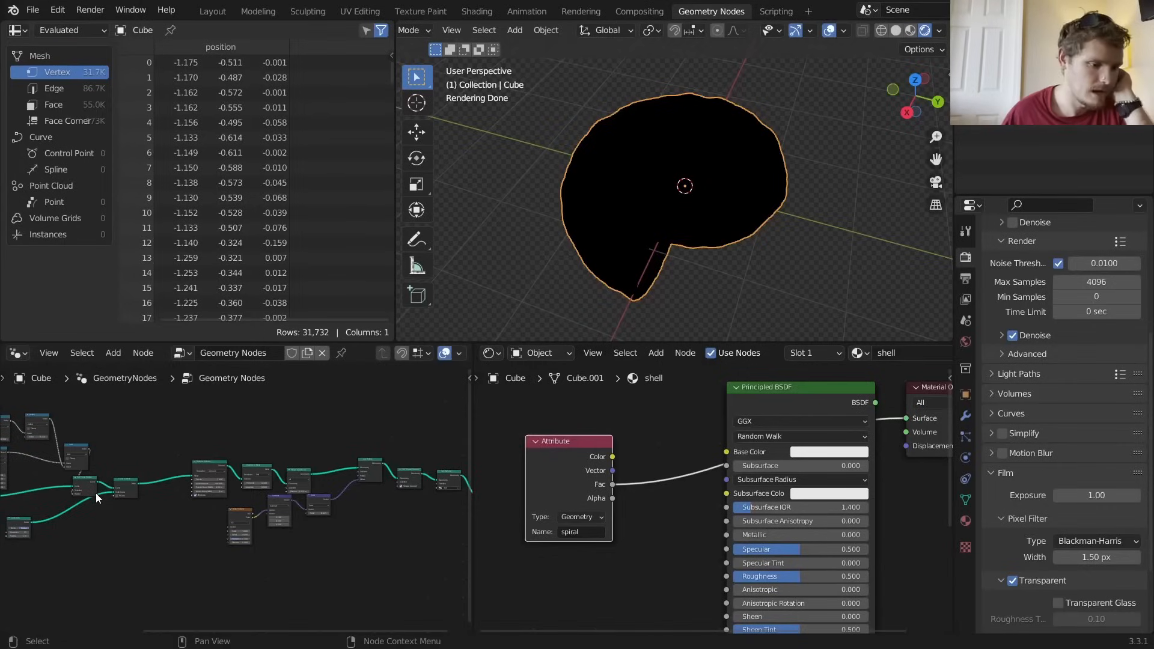
Add a Transfer Attribute node above the Volume to Mesh and Merge by Distance nodes
scroll(270, 453, "up", 4)
middle_click_drag(261, 428, 294, 466)
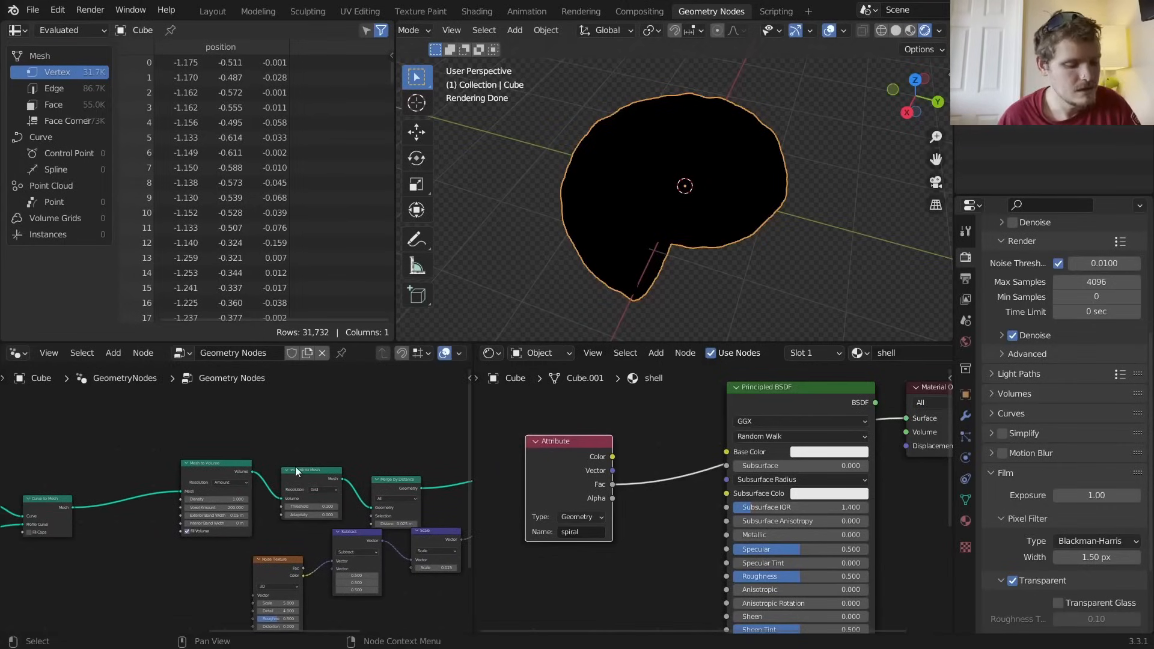
key("shift+a")
left_click(183, 324)
type("tra")
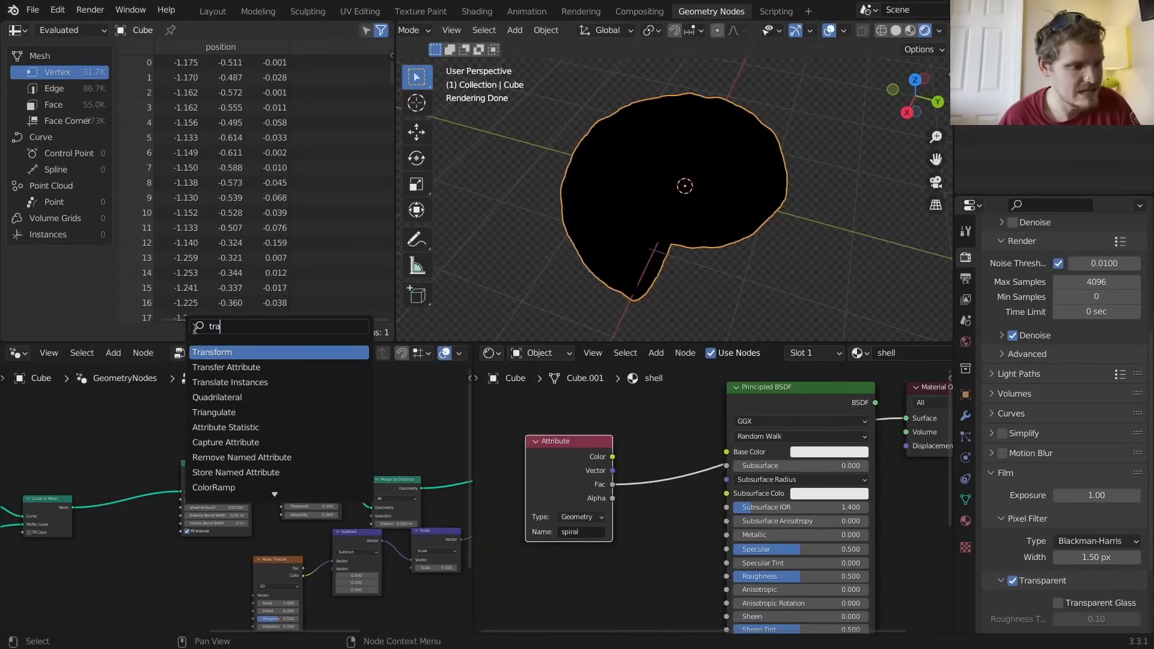
key("Down")
key("Return")
left_click(392, 433)
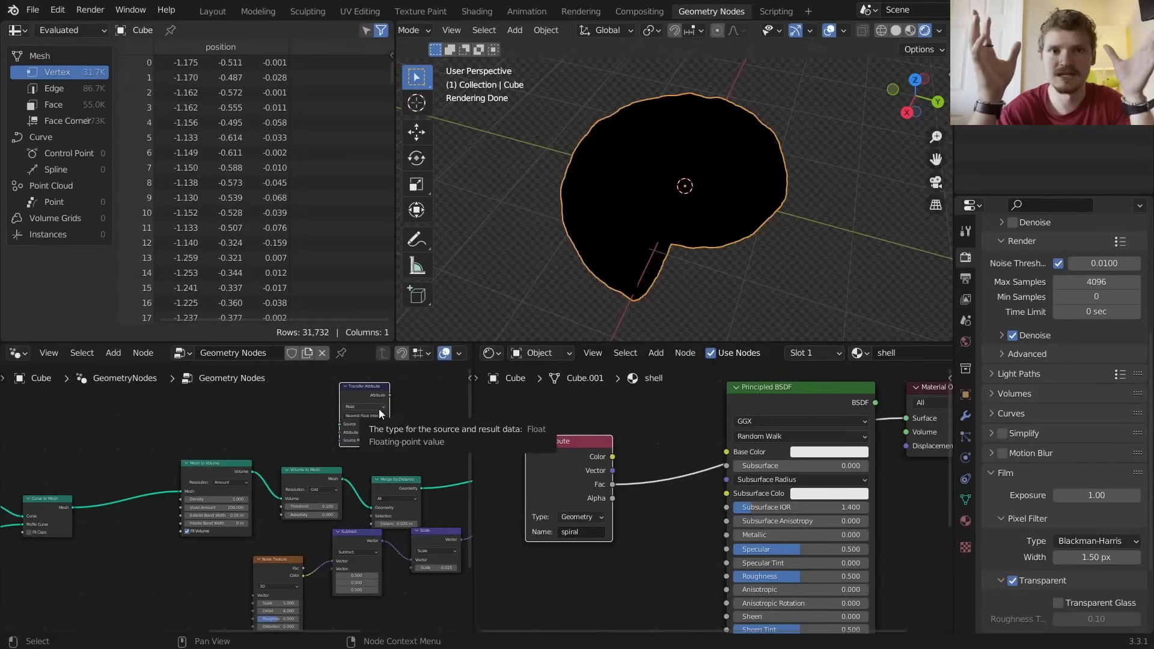
Preview the Curve to Mesh output and compare it with the Merge by Distance output
middle_click_drag(405, 507, 395, 471)
left_click(363, 485)
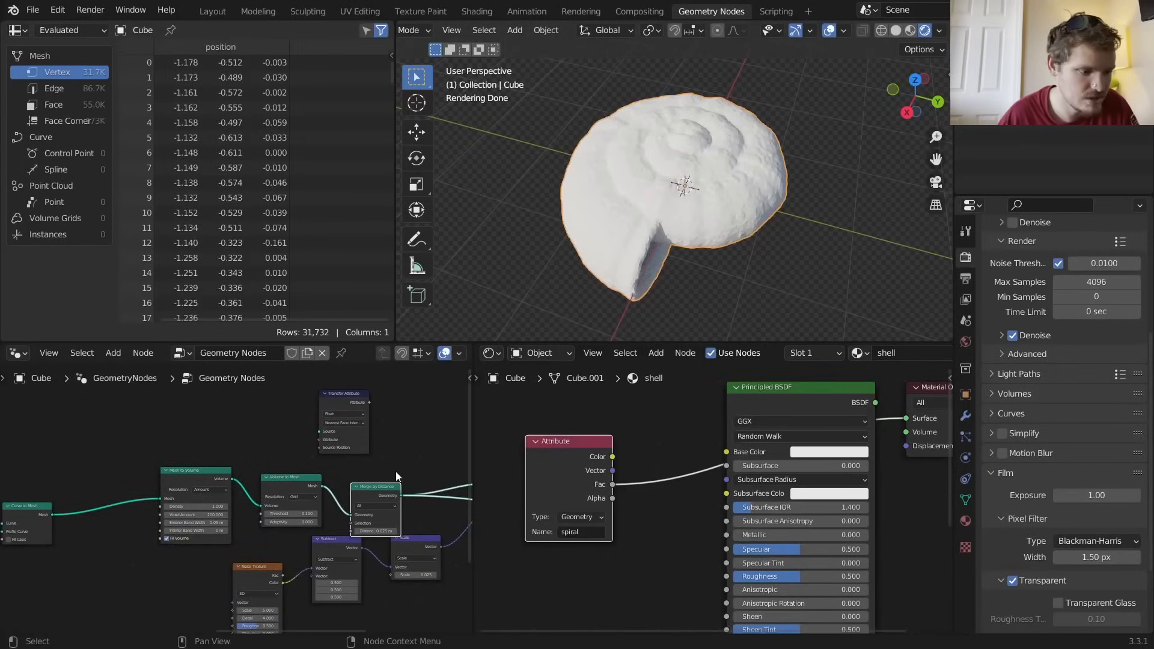
scroll(337, 481, "down", 1)
left_click(84, 508, "ctrl+shift")
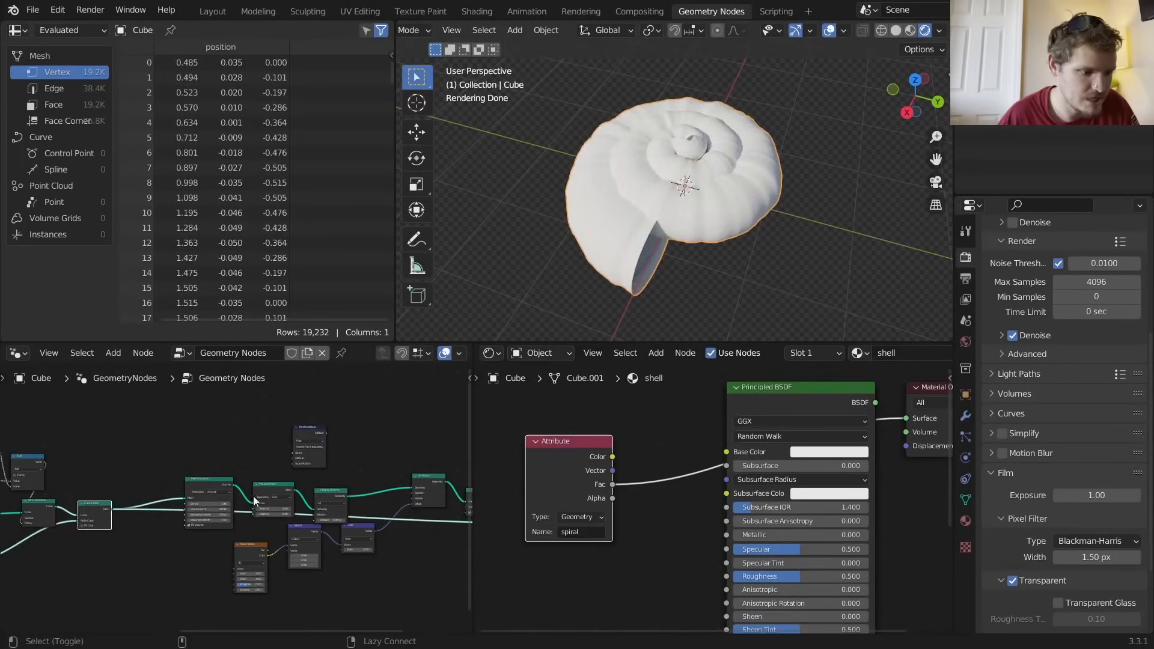
left_click(327, 495, "ctrl+shift")
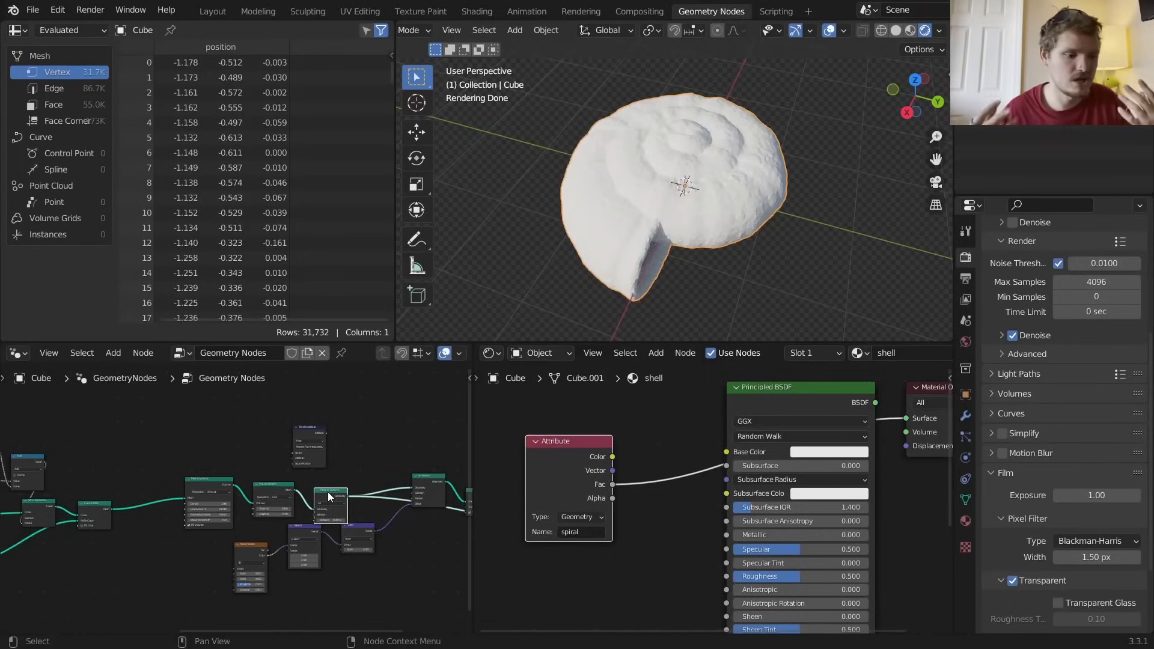
Connect the Curve to Mesh node's Mesh output to the Transfer Attribute node's Source input
scroll(329, 445, "up", 2)
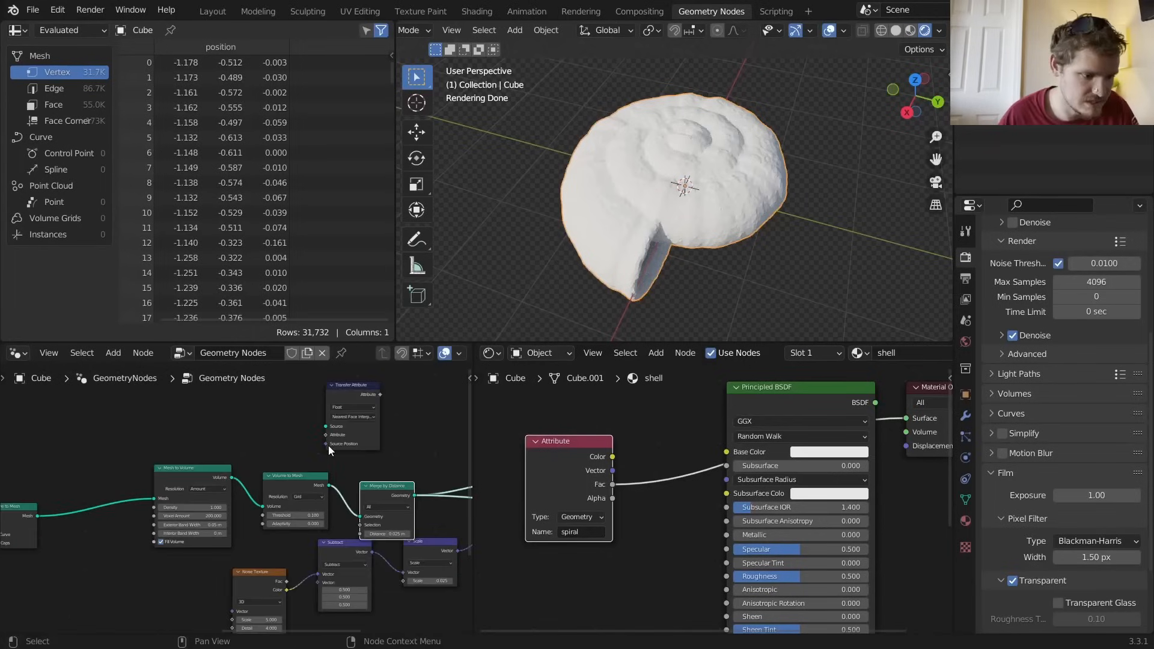
middle_click_drag(364, 455, 296, 431)
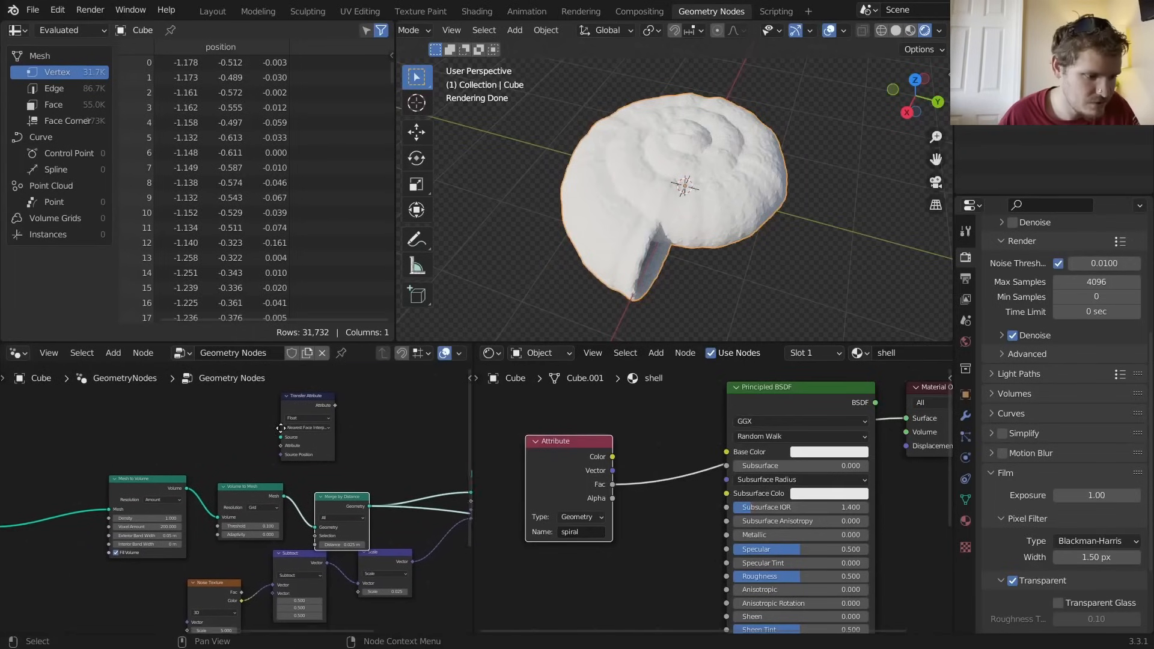
left_click_drag(304, 405, 310, 413)
middle_click_drag(193, 467, 297, 451)
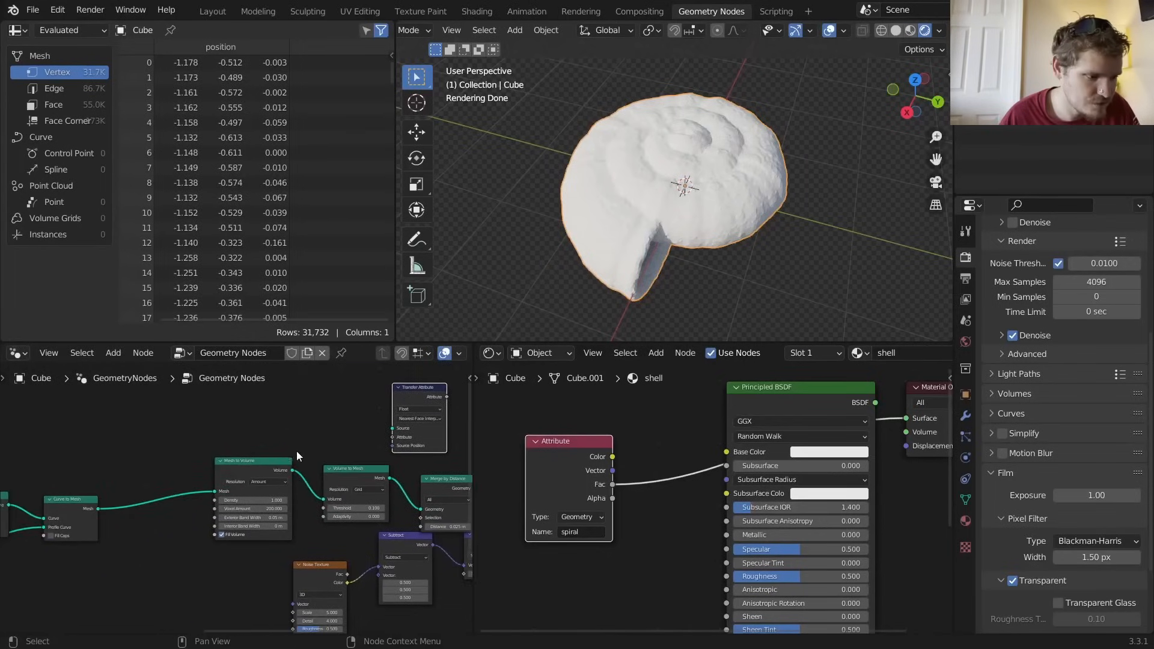
scroll(232, 468, "down", 4)
right_click_drag(128, 506, 333, 434, "alt")
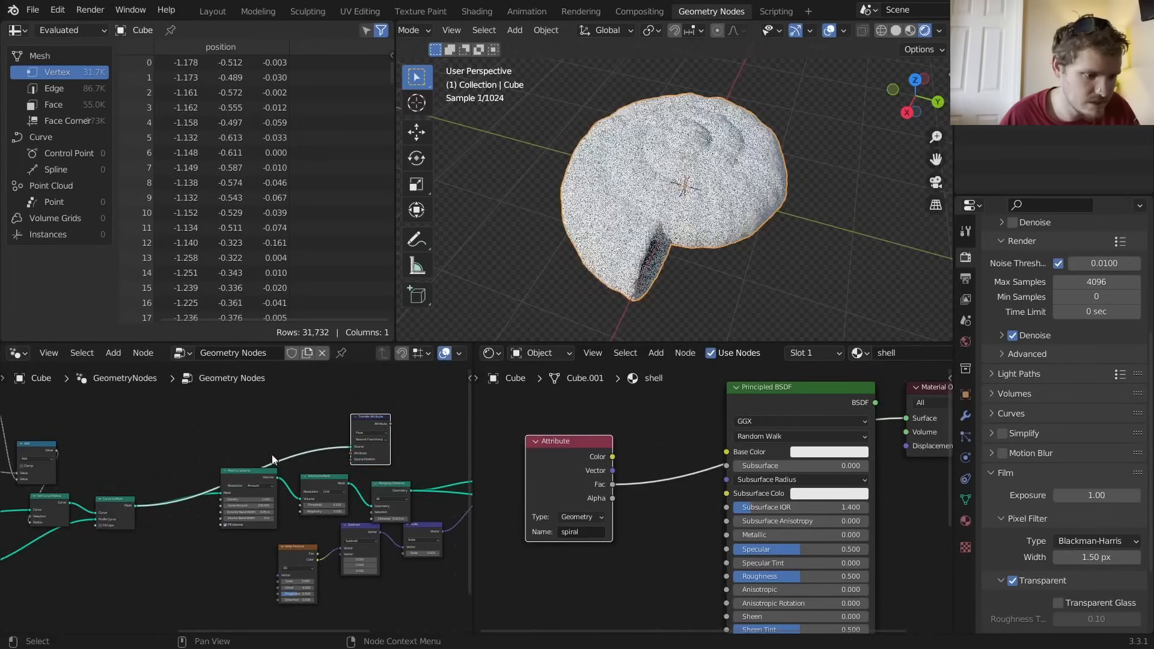
Preview the Curve to Mesh output and move the Transfer Attribute node to sit above Mesh to Volume
left_click(118, 507, "ctrl+shift")
scroll(330, 459, "up", 2)
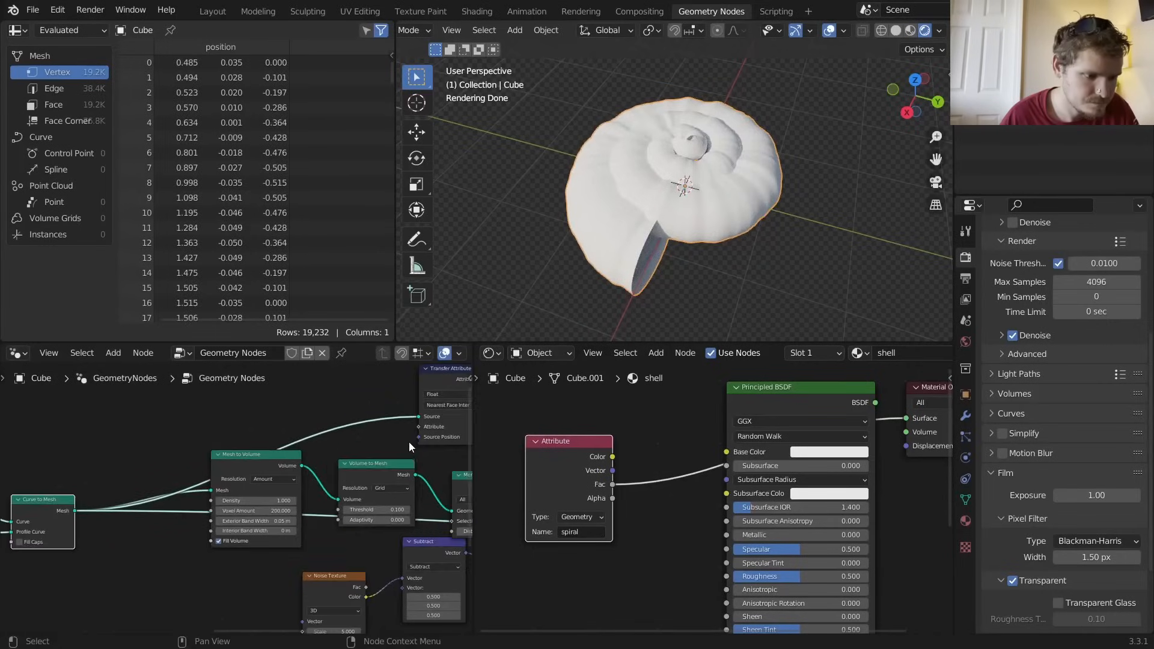
middle_click_drag(408, 442, 375, 438)
left_click(244, 433, "alt+shift")
scroll(367, 440, "down", 2)
left_click_drag(358, 433, 267, 426)
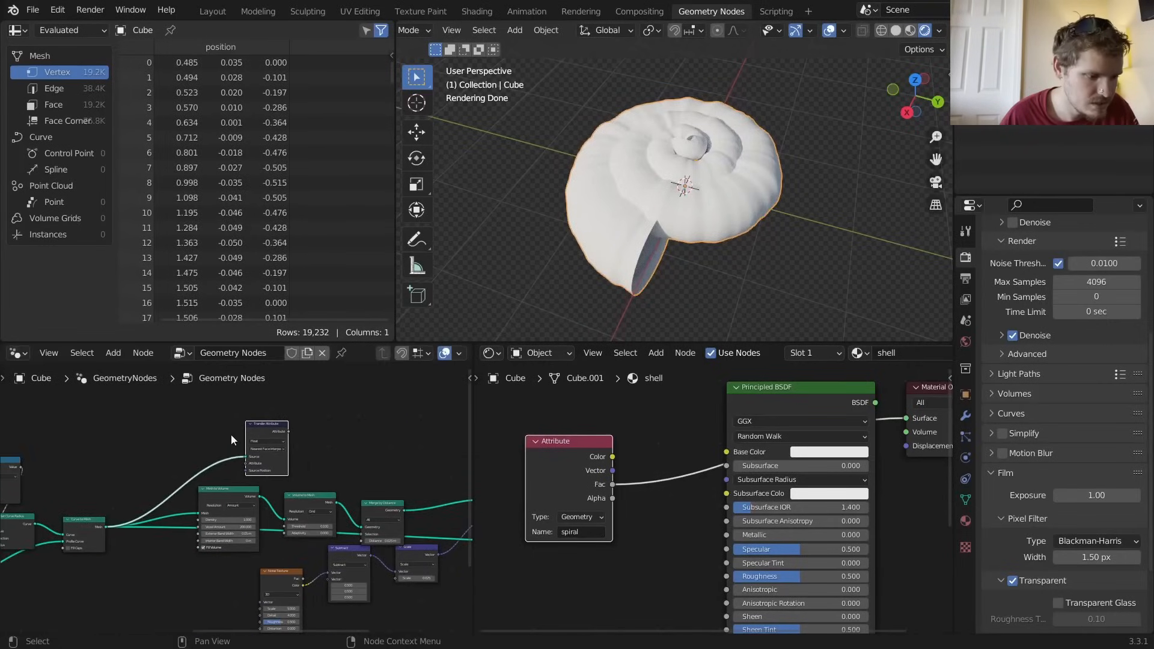
middle_click_drag(210, 448, 383, 441)
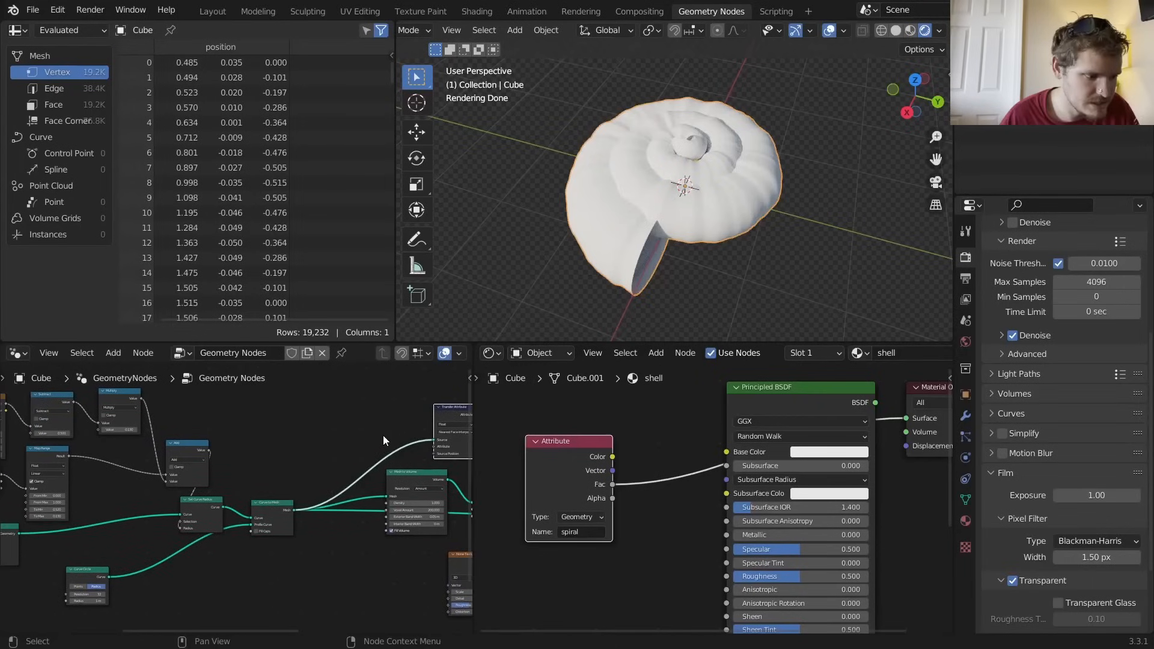
Make room after Set Curve Radius and insert a Capture Attribute node before Curve to Mesh
left_click_drag(251, 504, 291, 507)
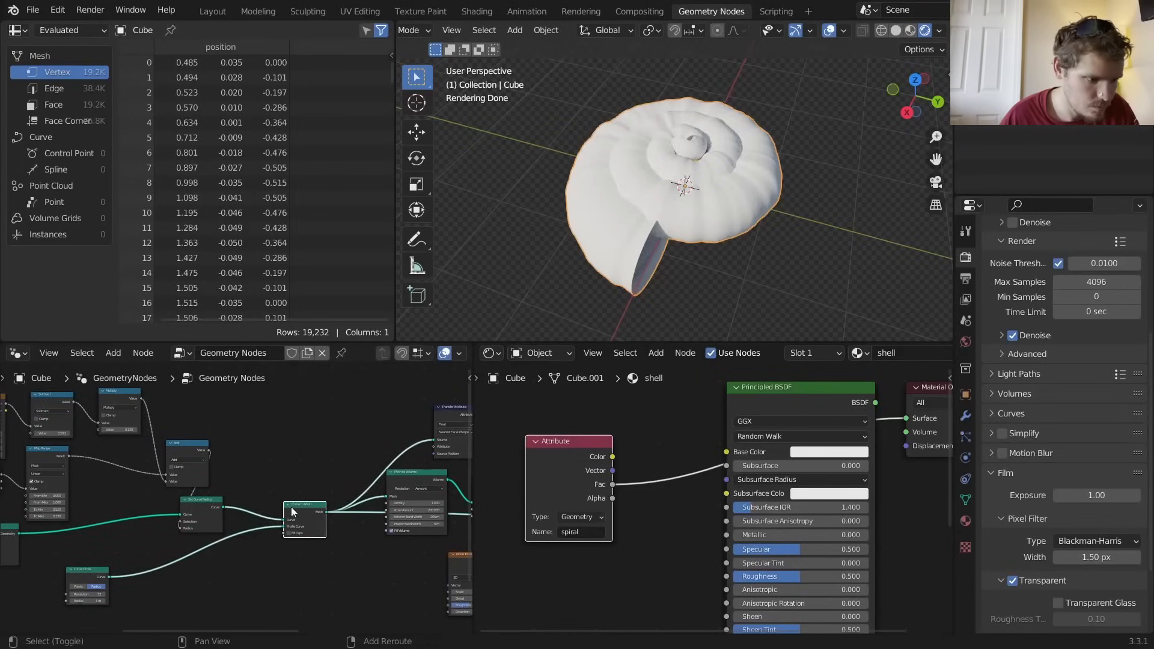
key("shift+a")
type("ca")
left_click(282, 342)
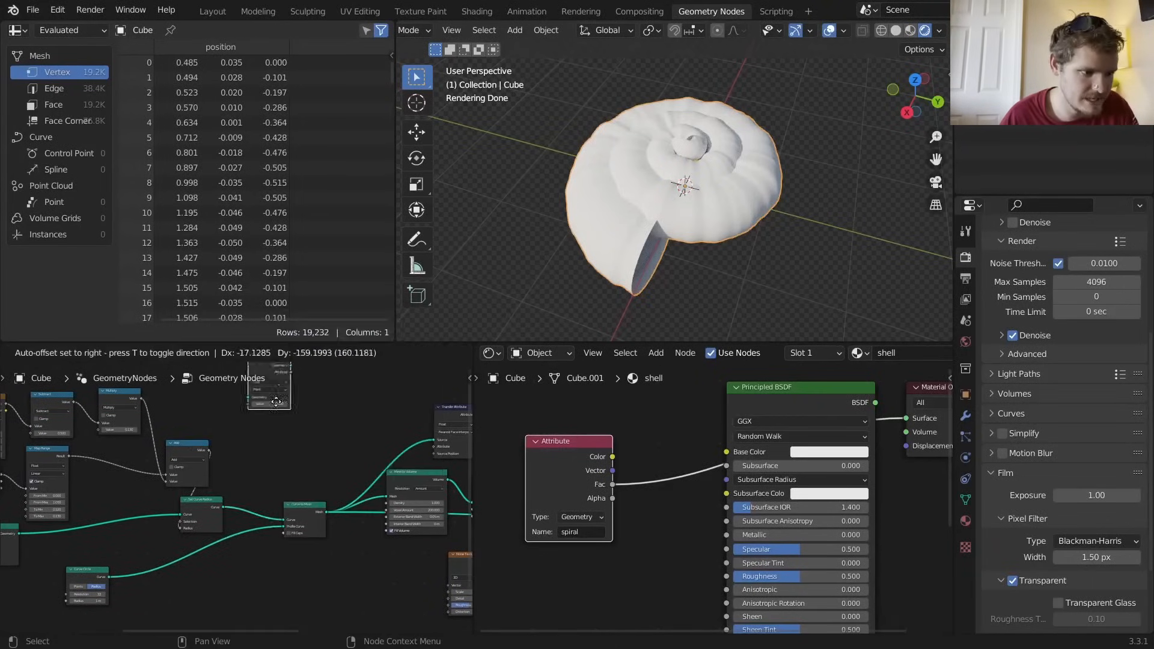
left_click(240, 500)
scroll(241, 500, "up", 2)
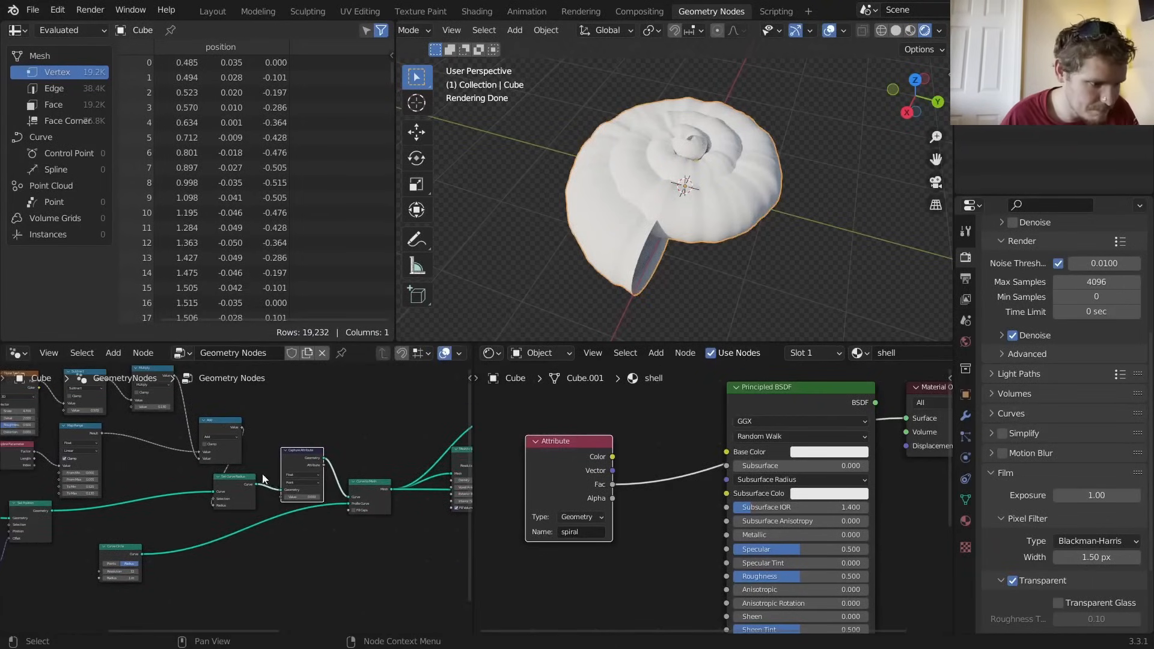
Capture the Spline Parameter's Factor and feed the captured attribute into the Transfer Attribute node's Attribute input
scroll(292, 460, "down", 3)
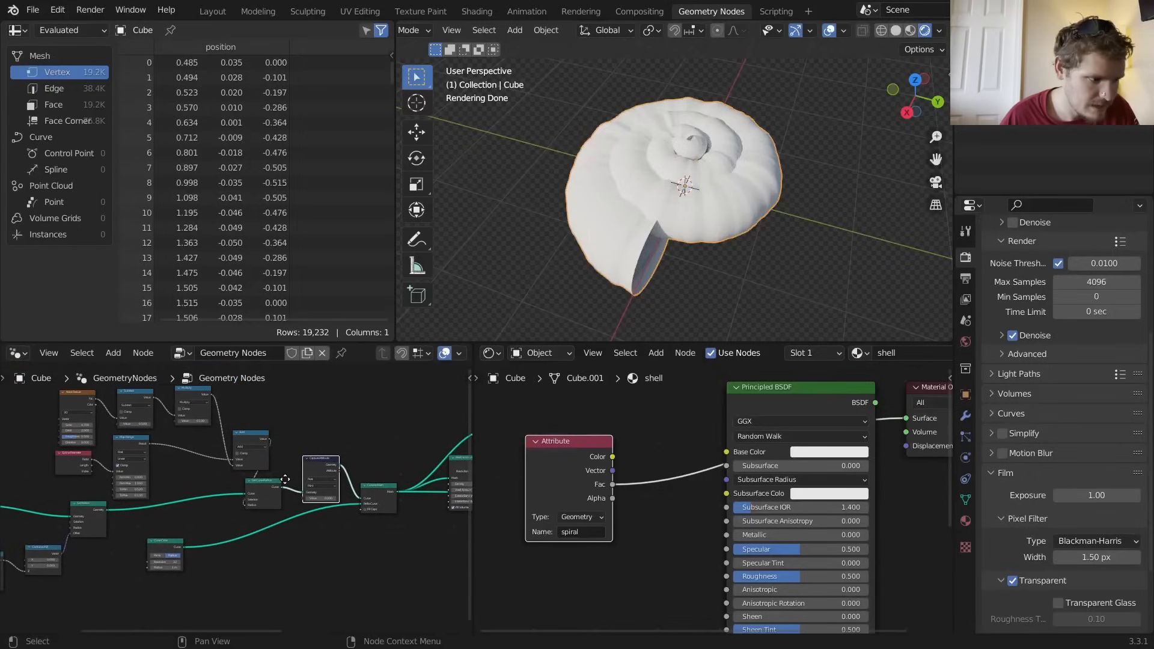
left_click_drag(90, 457, 303, 499)
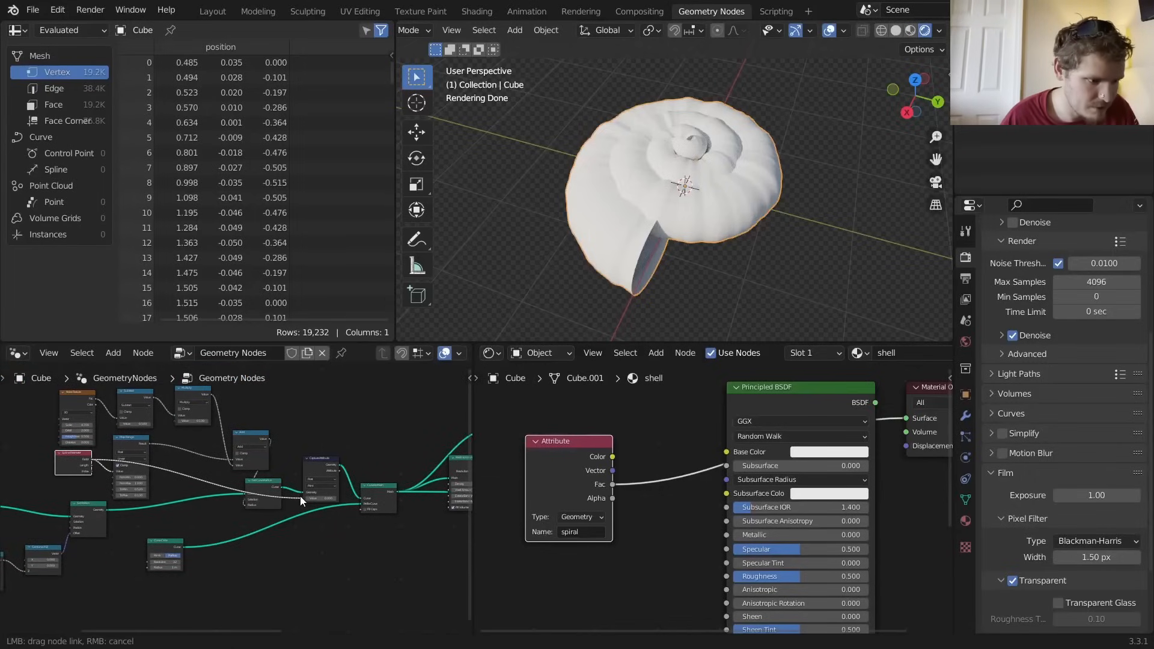
middle_click_drag(368, 506, 215, 558)
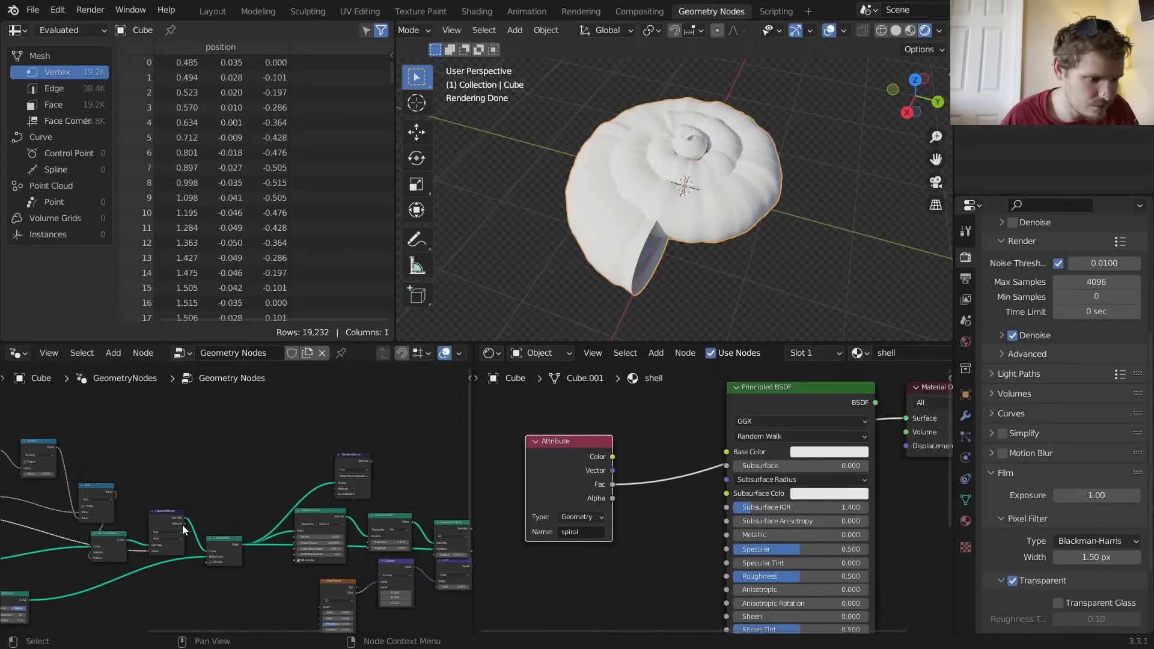
left_click_drag(183, 525, 249, 522)
left_click_drag(344, 496, 338, 489)
scroll(276, 486, "up", 2)
scroll(275, 486, "up", 1)
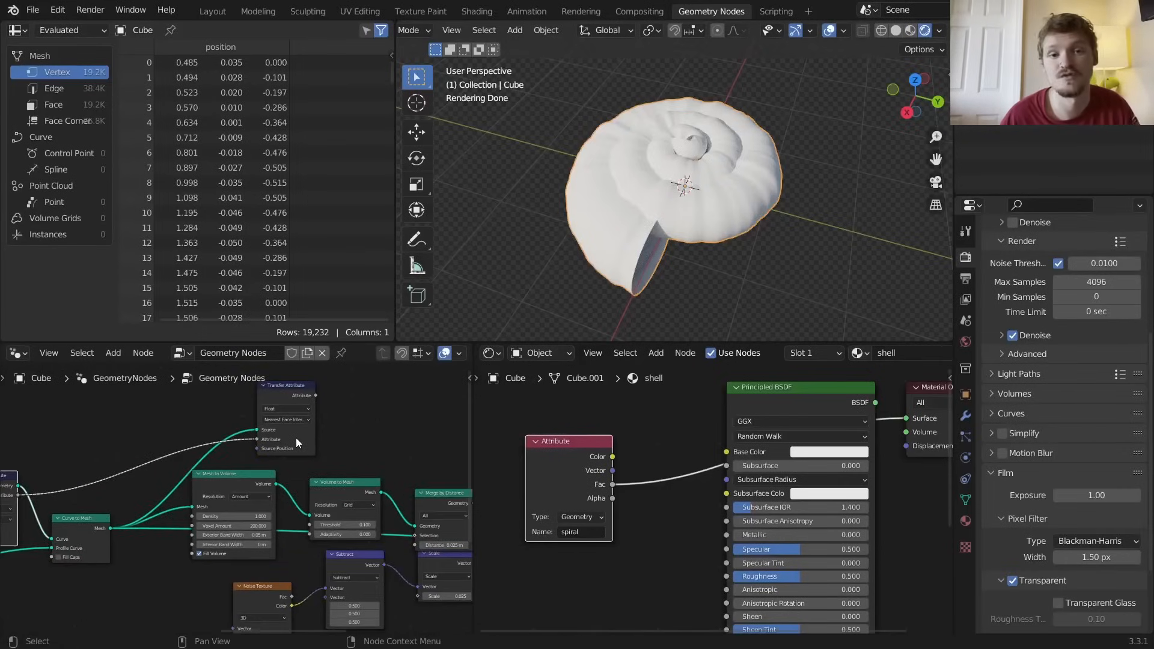
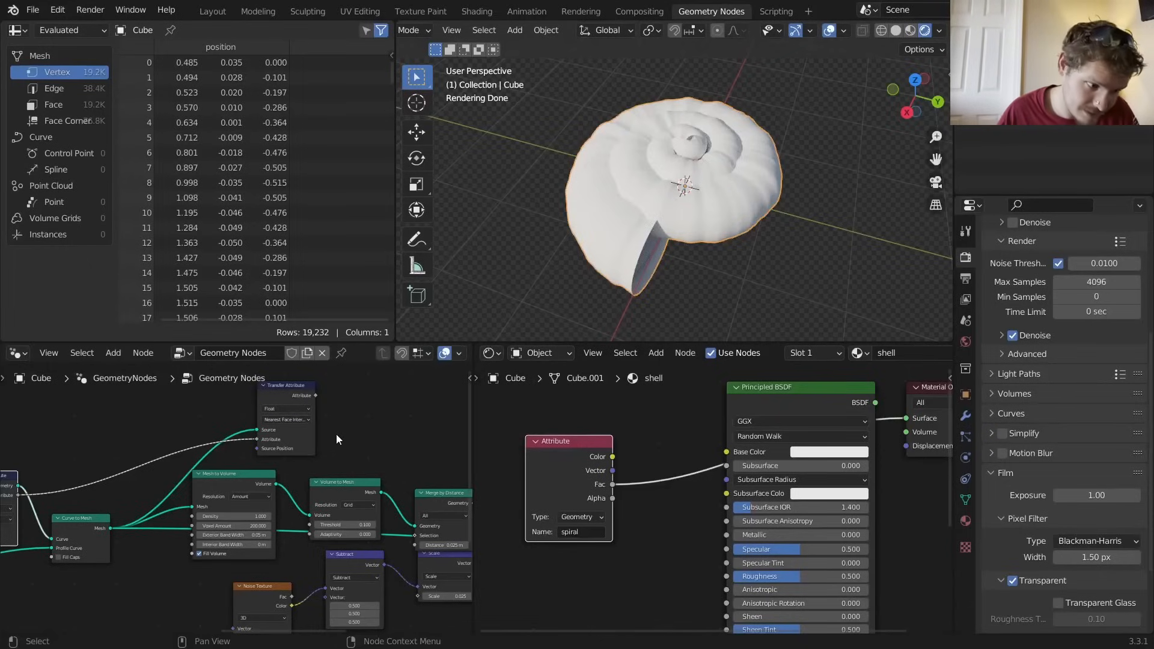
Insert a Store Named Attribute node between Merge by Distance and Set Position
middle_click_drag(337, 434, 169, 445)
left_click_drag(275, 504, 271, 494)
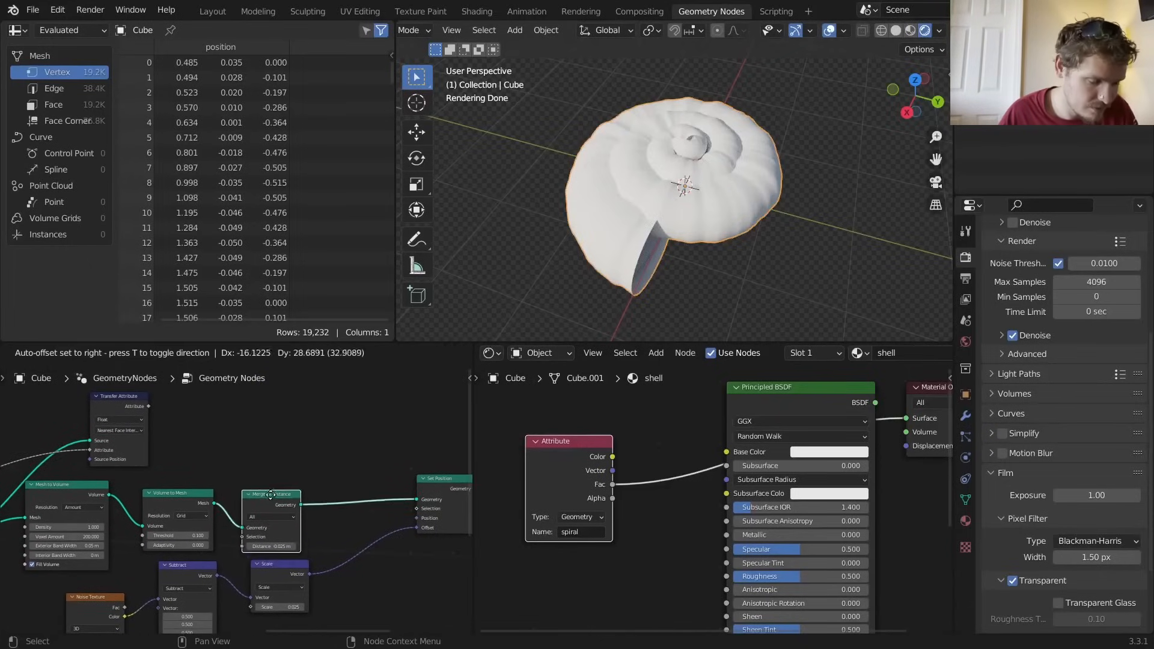
left_click(270, 494)
key("shift+a")
left_click(268, 329)
type("sto")
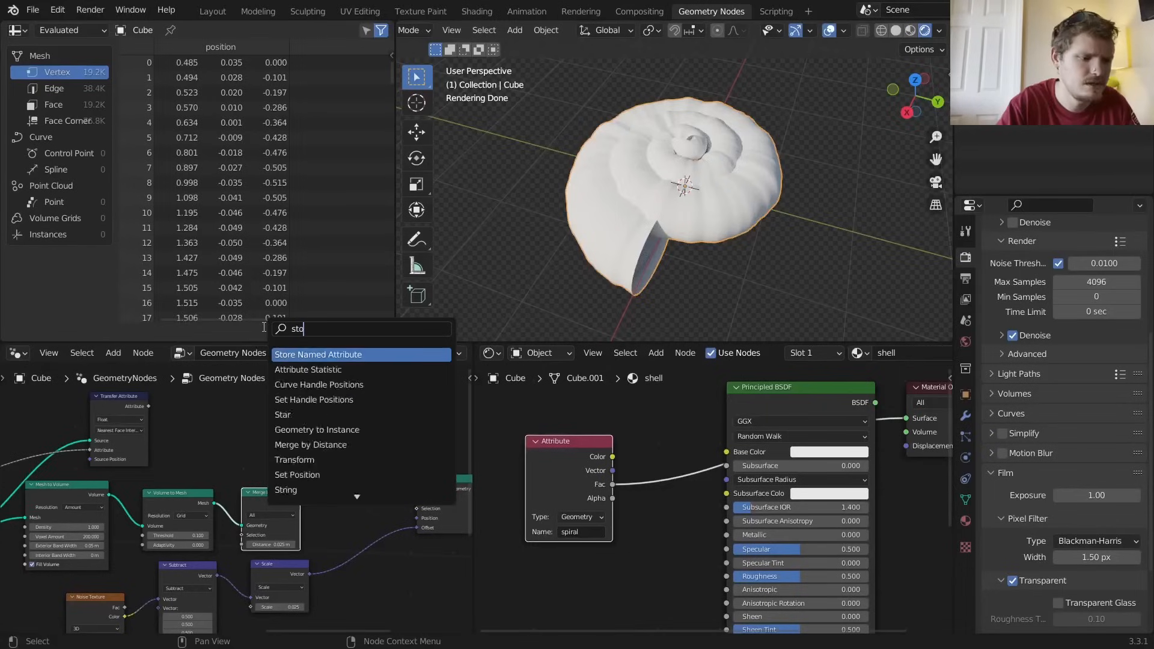
type("re")
key("Return")
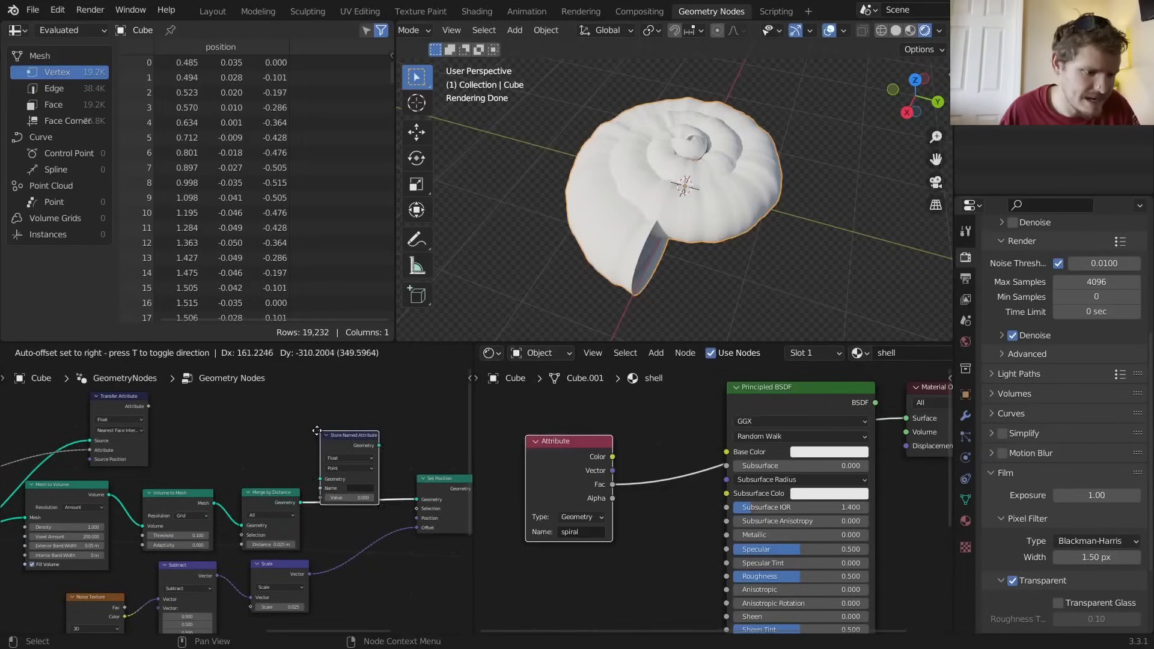
left_click(331, 431)
Name the attribute in the Store Named Attribute node "spiral"
left_click(373, 488)
type("s")
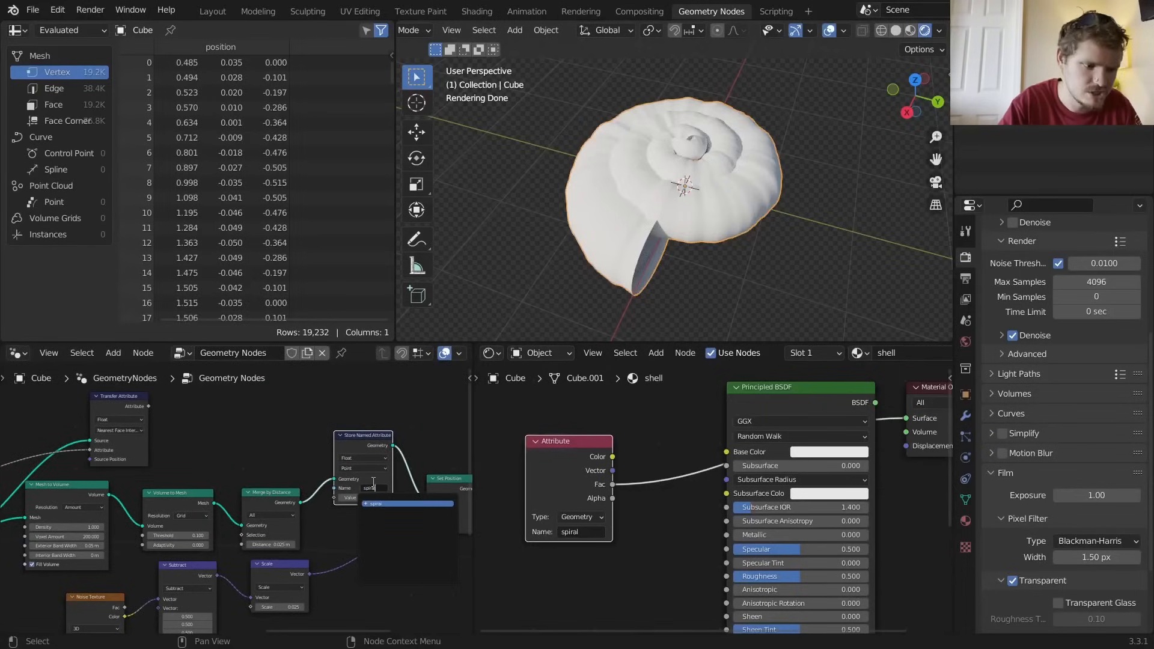
type("piral")
key("Return")
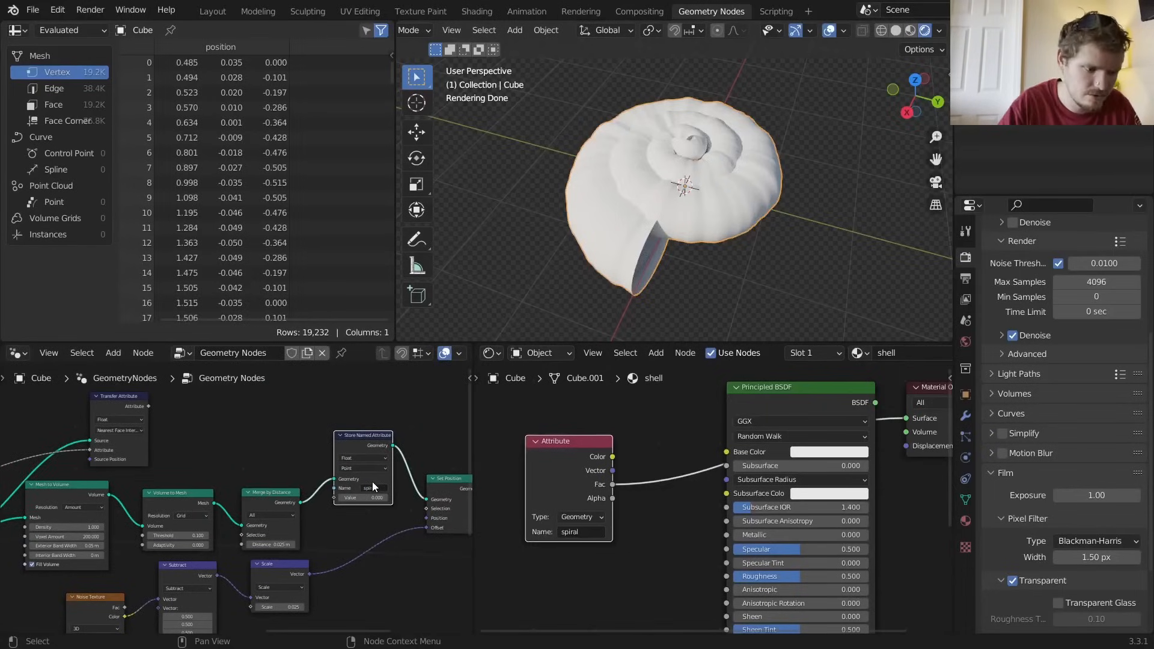
Route the Set Material geometry to the group output and preview the Attribute node's Fac output in the shell material
left_click(558, 453, "ctrl+shift")
left_click(559, 453, "ctrl+shift")
left_click(559, 454, "ctrl+shift")
scroll(401, 475, "down", 3)
middle_click_drag(401, 474, 297, 479)
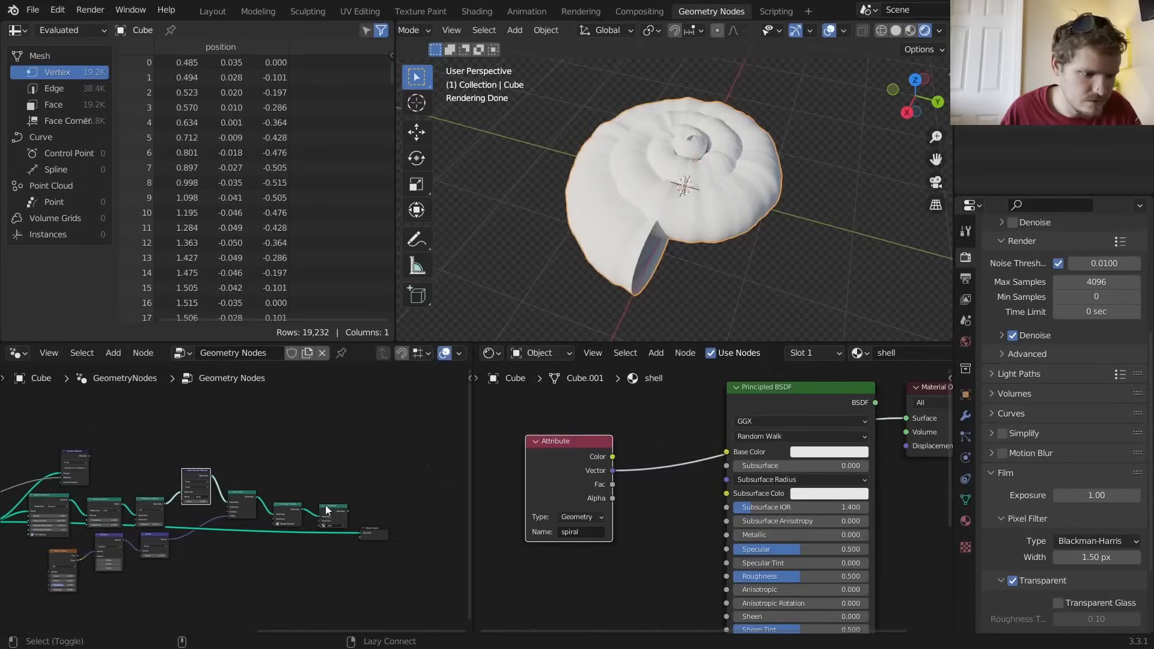
left_click(327, 510, "ctrl+shift")
scroll(280, 505, "up", 2)
left_click(561, 461, "ctrl+shift")
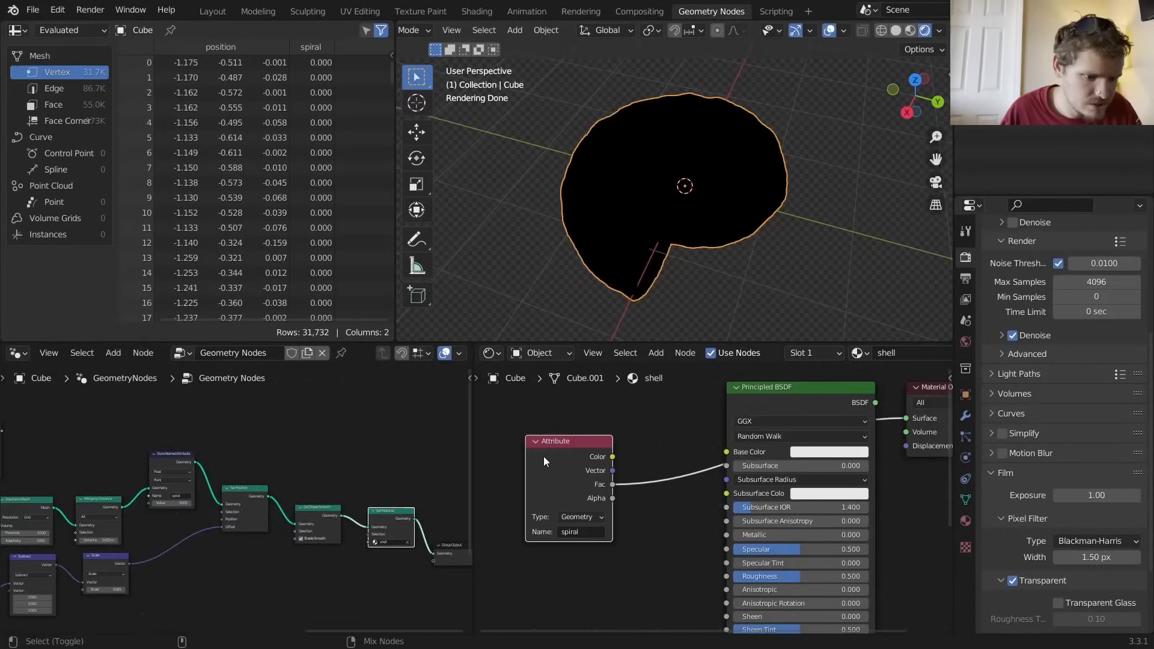
Try a value of 0.280 in the Store Named Attribute node to test the spiral attribute's shading
middle_click_drag(187, 509, 236, 499)
left_click_drag(226, 494, 238, 492, "shift")
scroll(230, 500, "up", 4)
key("ctrl+z")
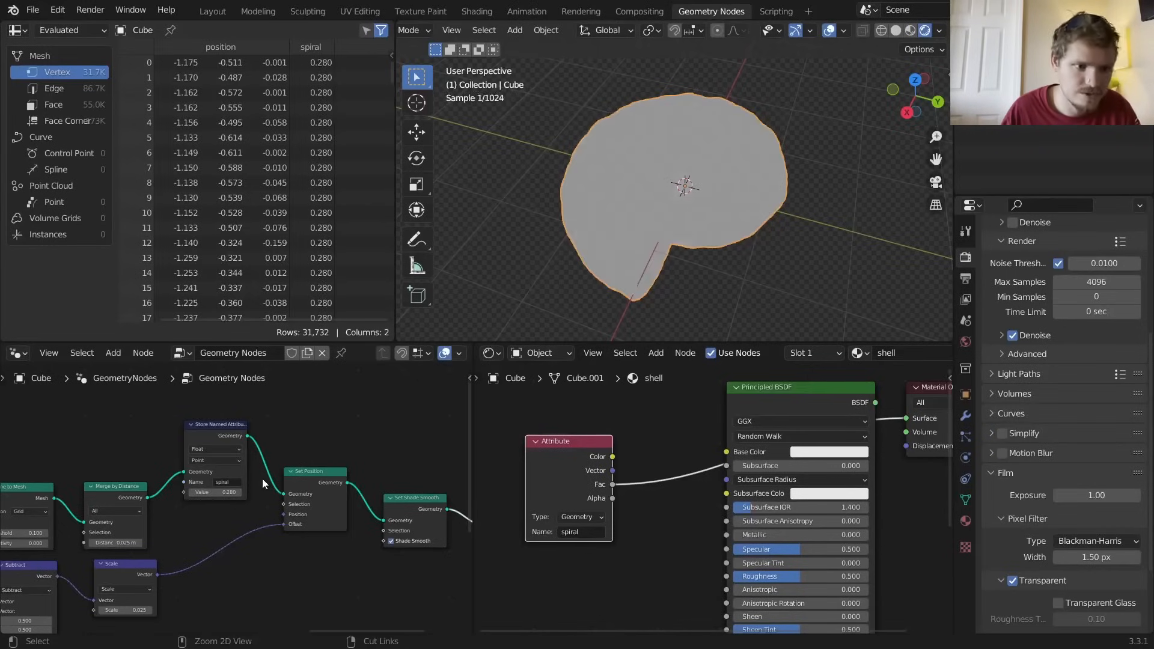
Connect the Transfer Attribute node's Attribute output to the Store Named Attribute node's Value input
middle_click_drag(168, 494, 294, 508)
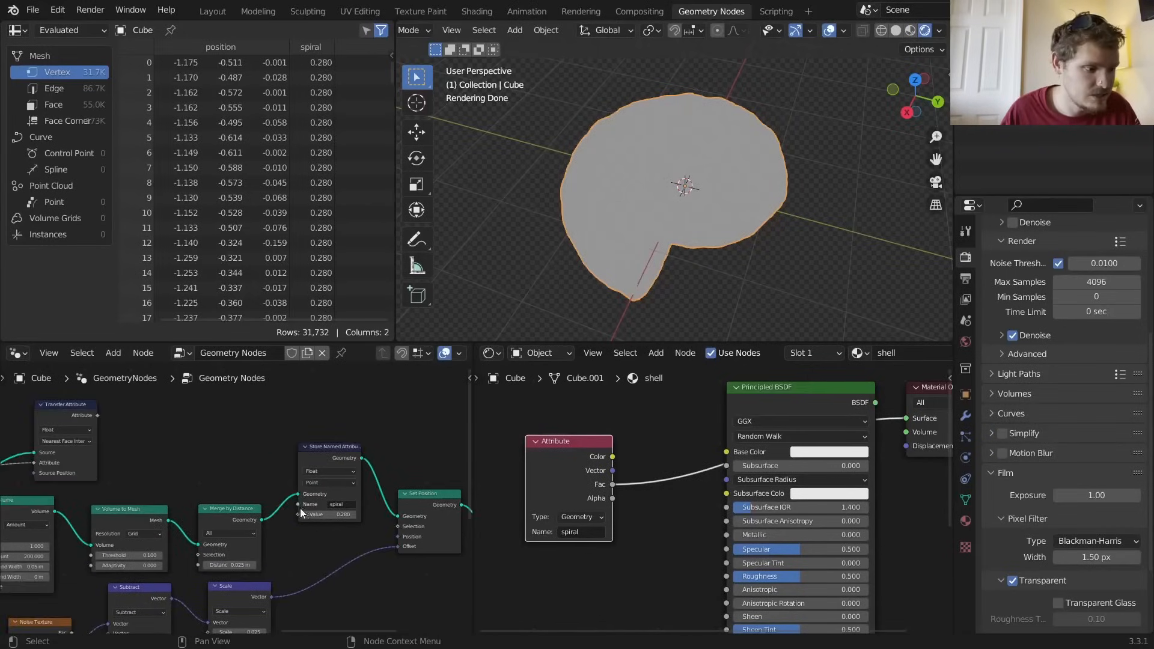
scroll(300, 507, "down", 2)
left_click_drag(117, 428, 291, 514)
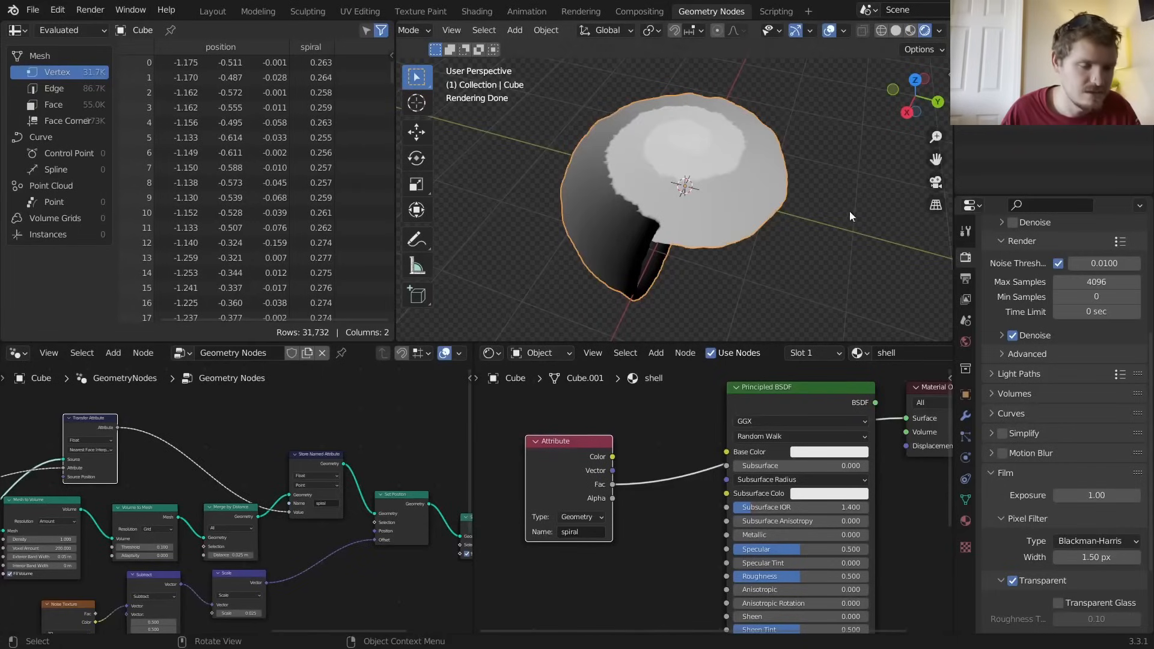
scroll(697, 260, "up", 4)
scroll(670, 265, "down", 2)
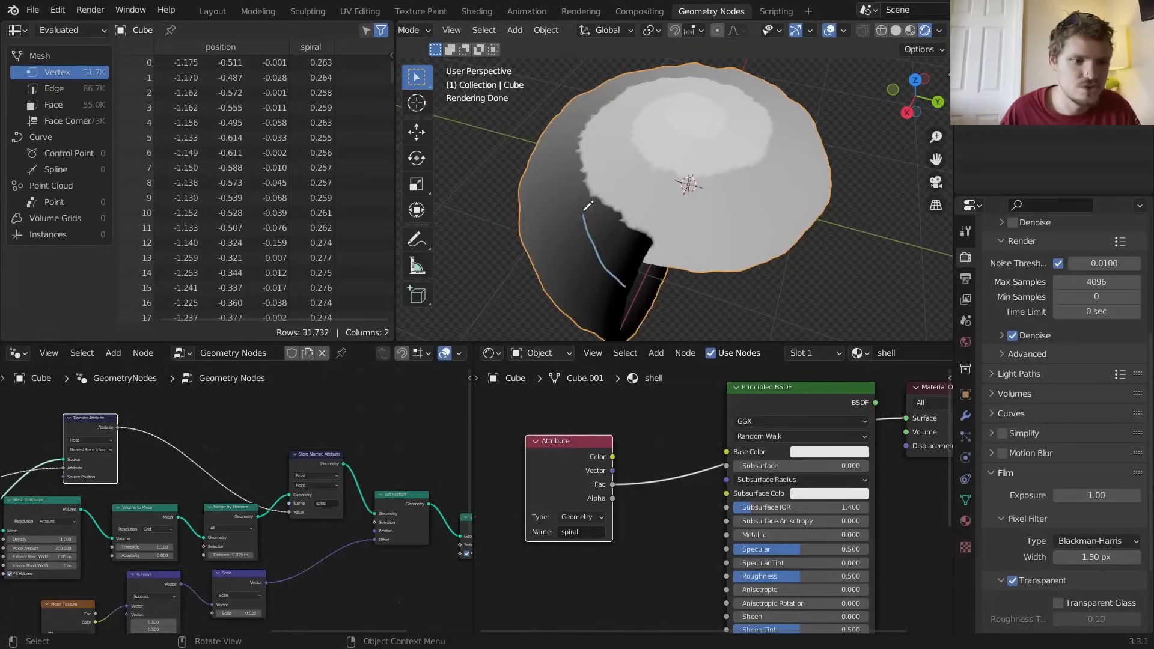
mouse_move(619, 107)
left_mouse_down()
mouse_move(781, 129)
mouse_move(644, 137)
mouse_move(664, 147)
left_mouse_up()
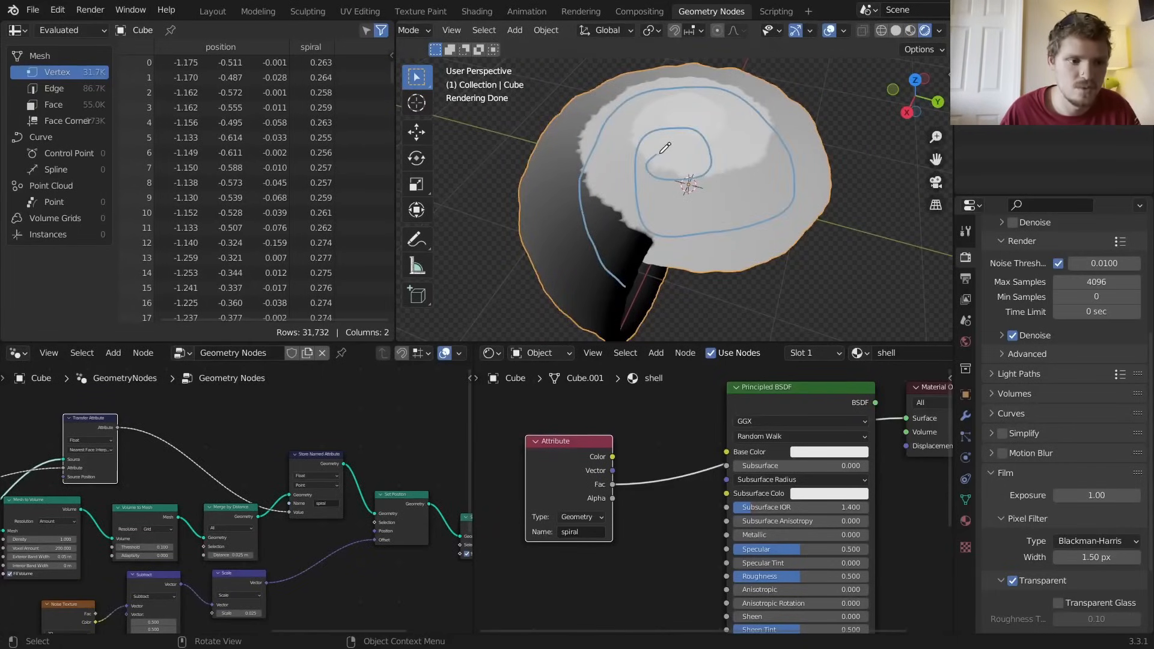
Try the Nearest mapping in the Transfer Attribute node, returning it to Nearest Face Interpolated
key("ctrl+z")
scroll(230, 469, "up", 2)
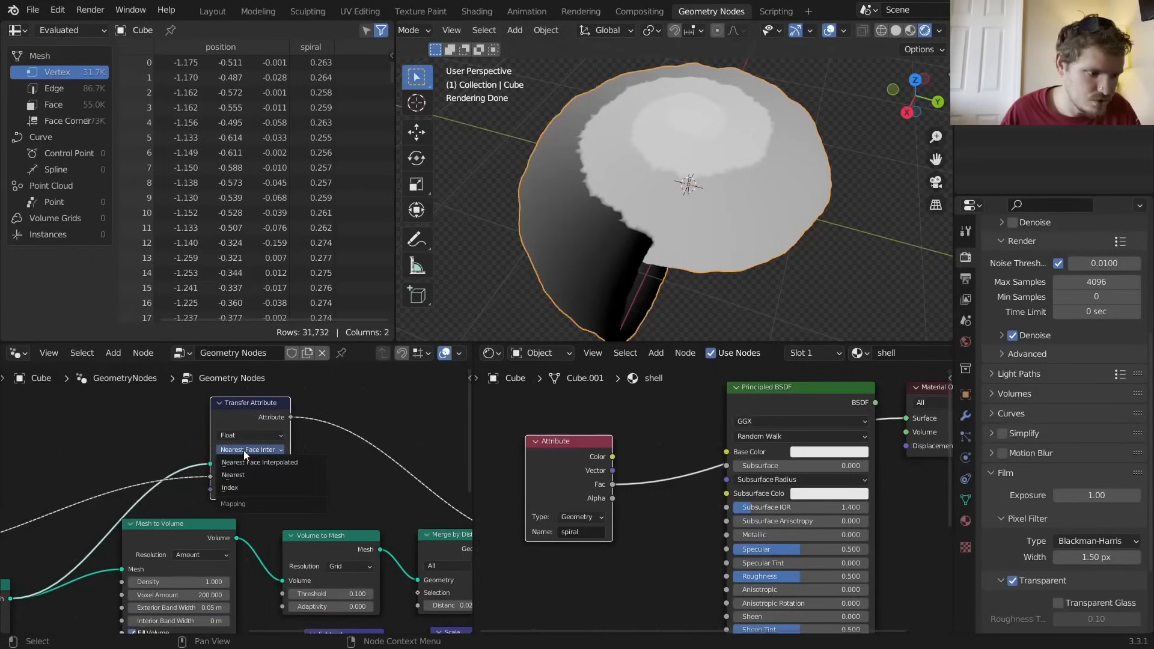
left_click(243, 450)
left_click(243, 474)
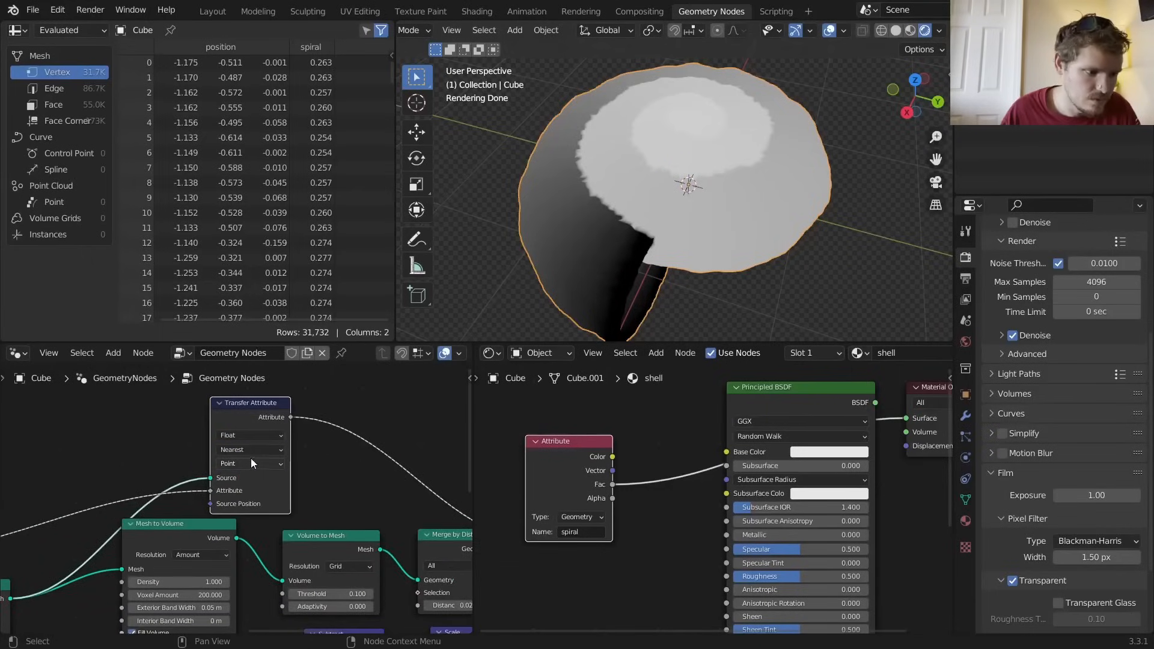
left_click(243, 451)
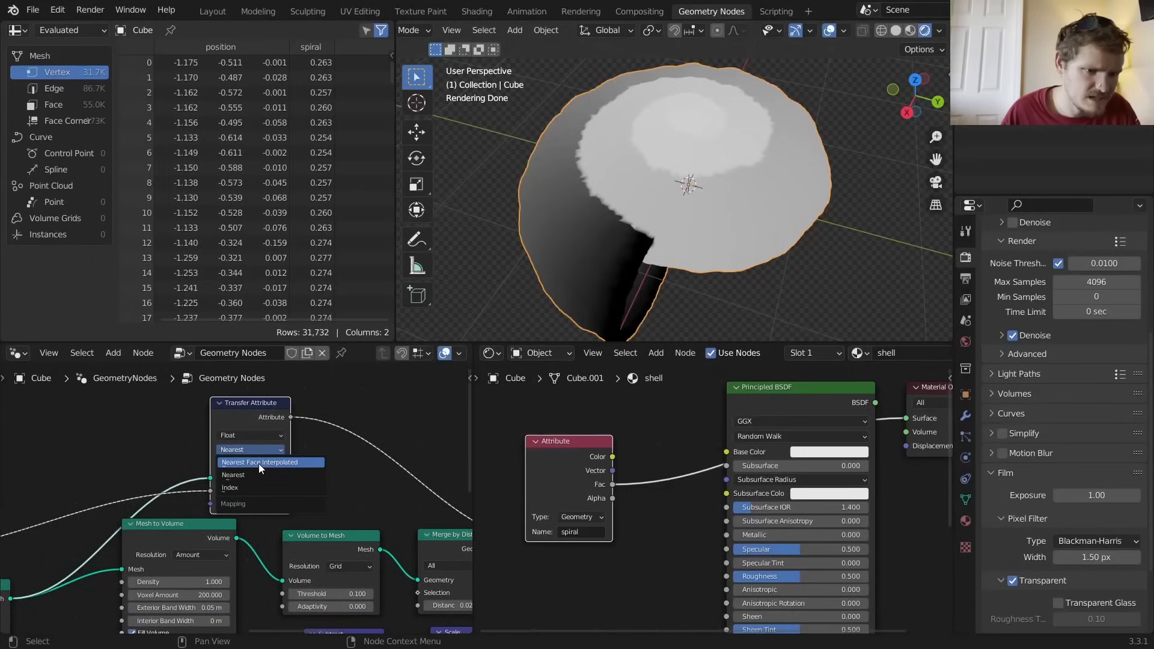
left_click(259, 463)
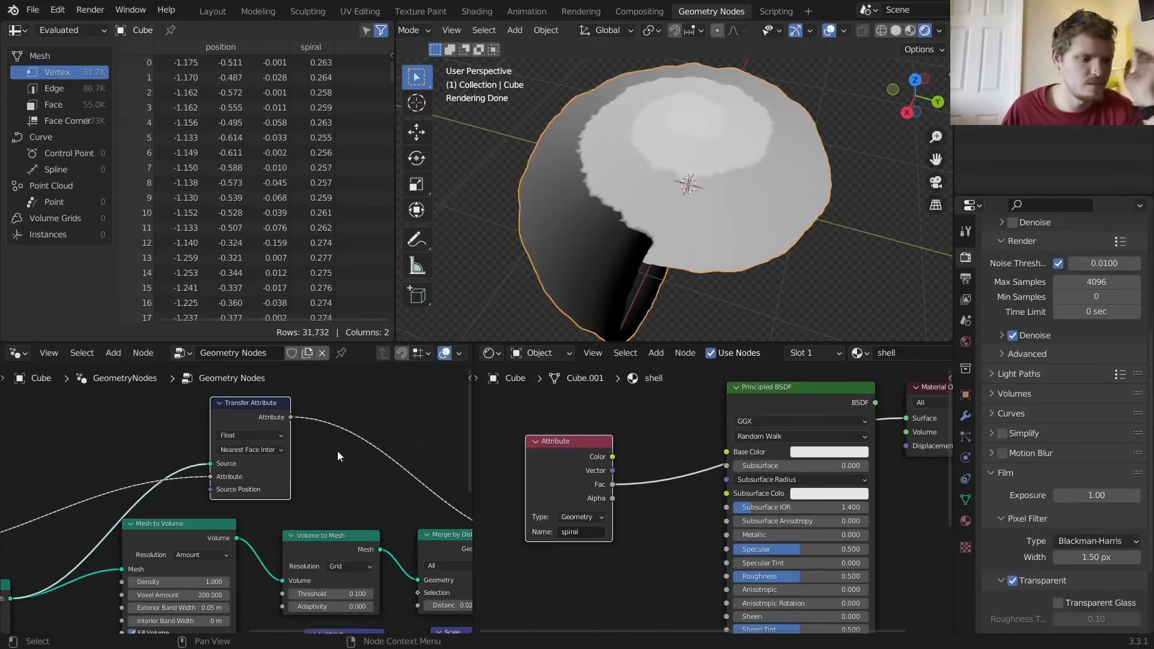
Reposition the Set Curve Radius and Capture Attribute nodes ahead of the Curve to Mesh node
middle_click_drag(355, 486, 153, 452)
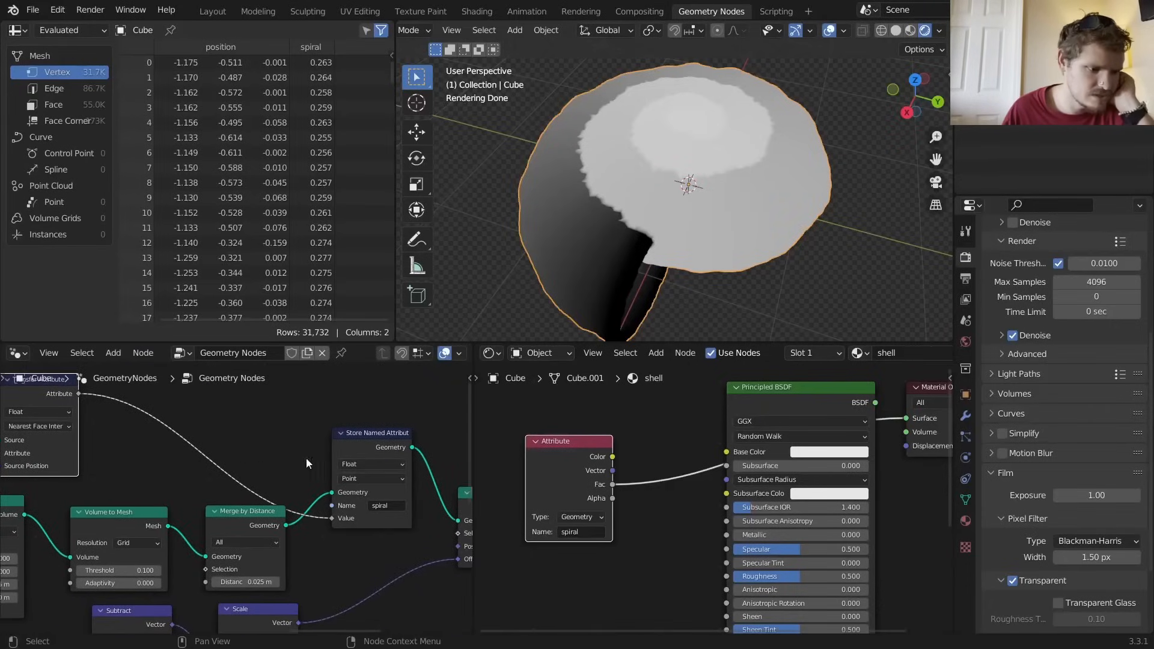
scroll(314, 464, "down", 3)
middle_click_drag(380, 480, 229, 466)
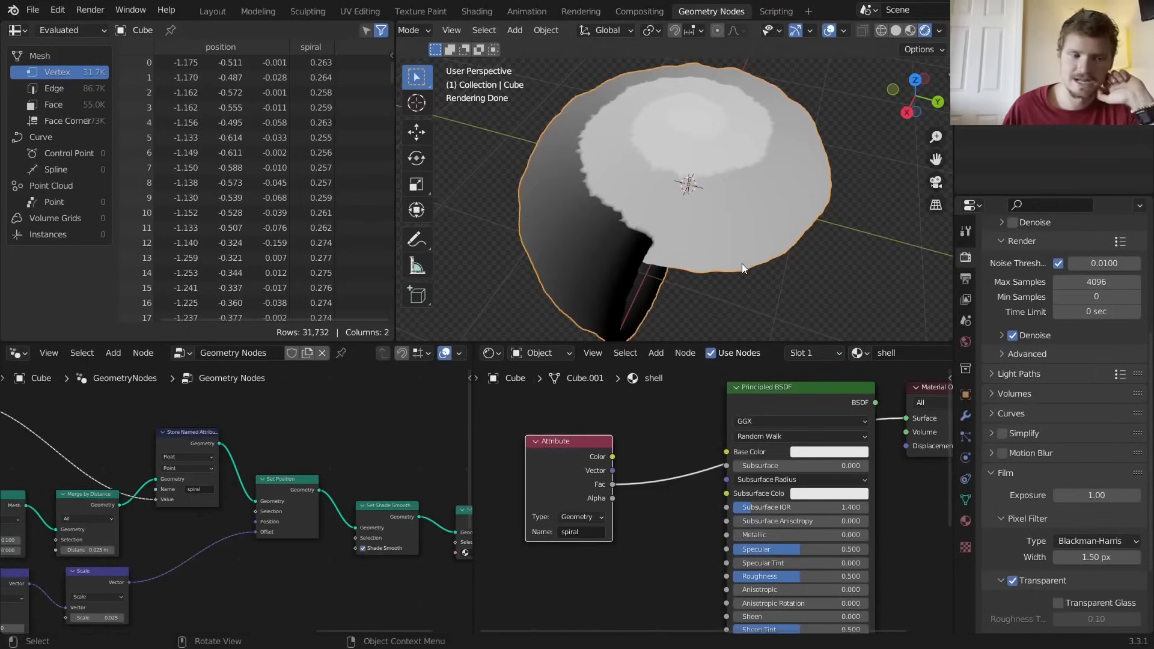
scroll(198, 463, "down", 5)
middle_click_drag(148, 467, 198, 463)
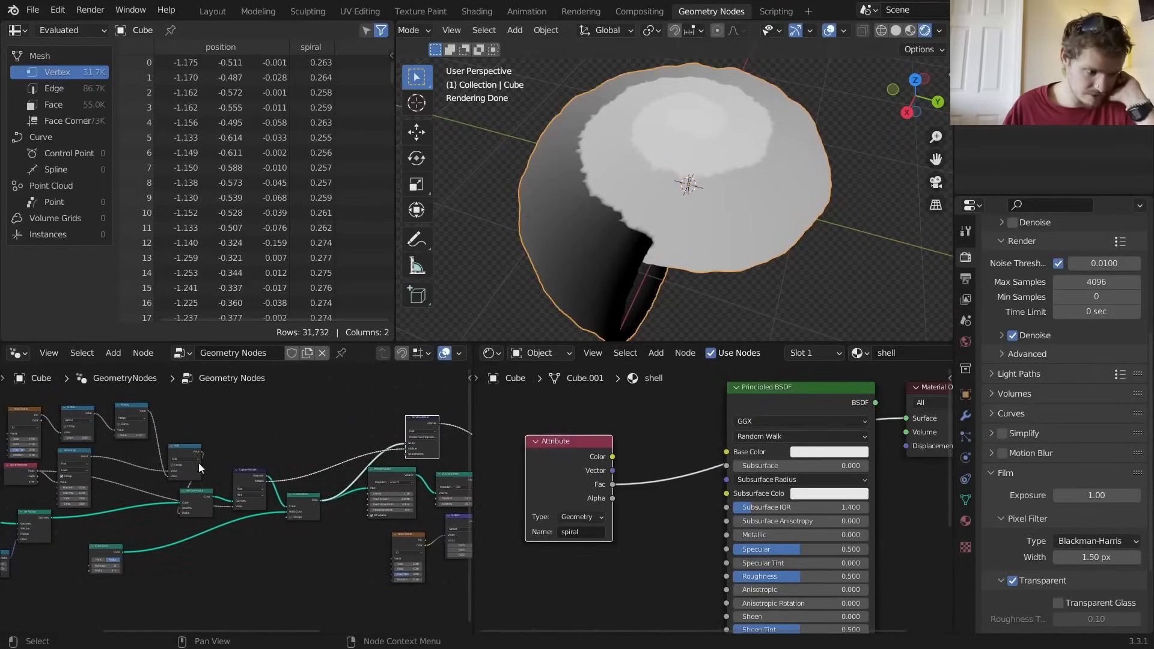
scroll(200, 464, "up", 2)
left_click_drag(175, 490, 169, 487)
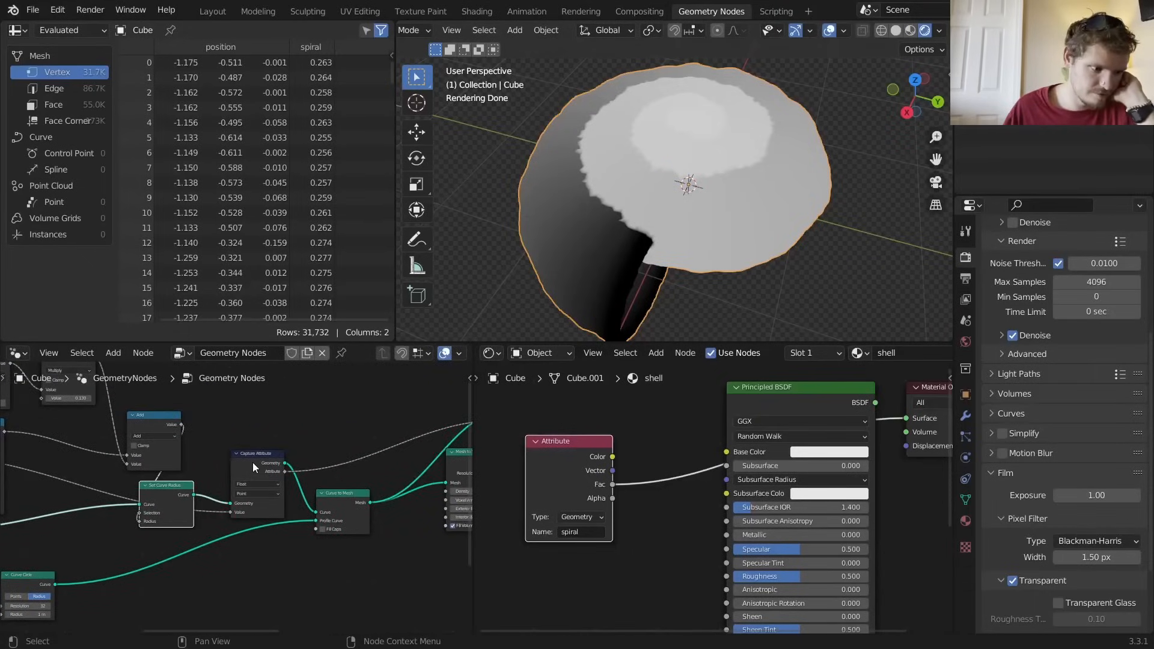
left_click_drag(252, 463, 240, 472)
middle_click_drag(319, 485, 181, 526)
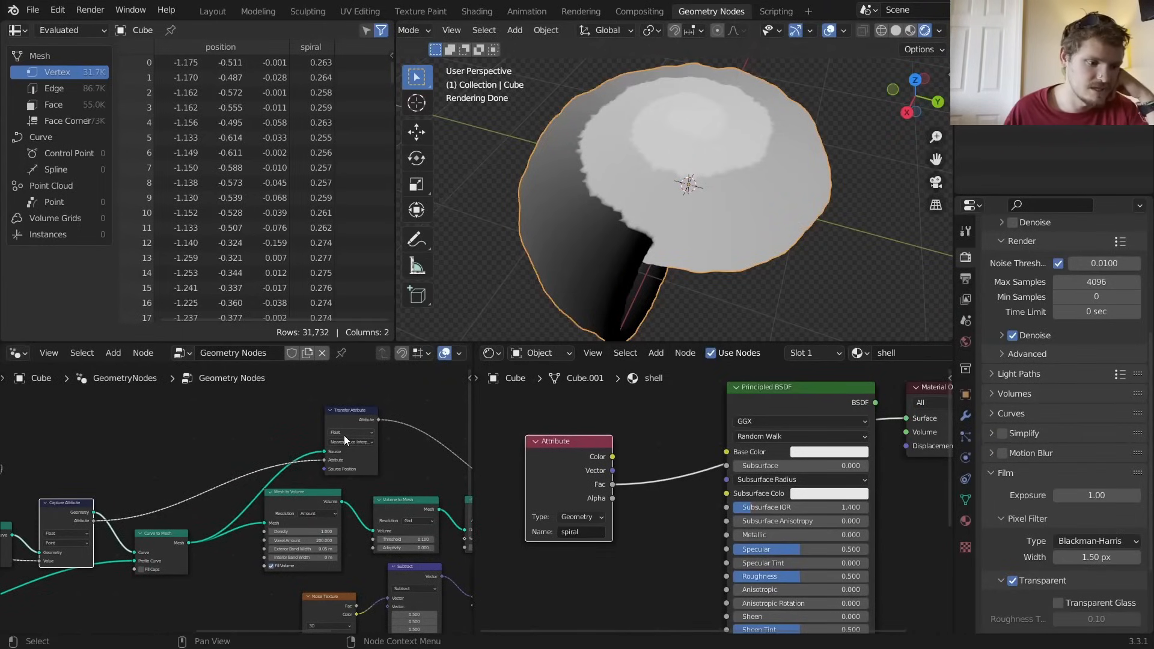
middle_click_drag(359, 451, 75, 371)
key("shift+d")
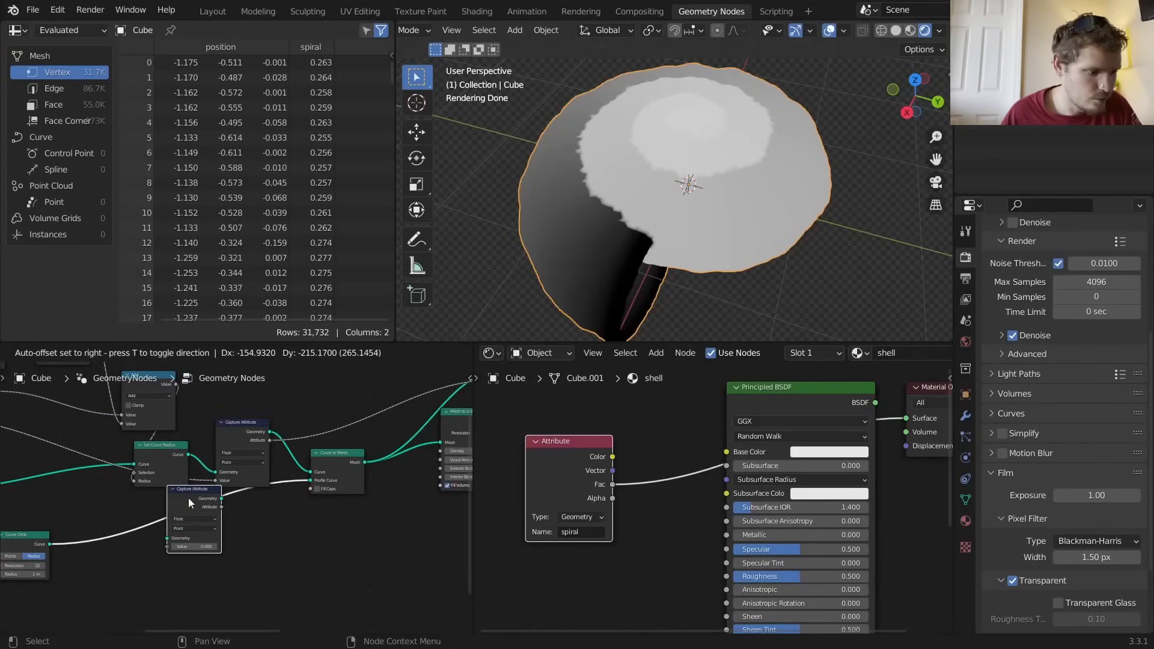
left_click(189, 496)
middle_click_drag(188, 496, 347, 466)
middle_click_drag(348, 509, 320, 507)
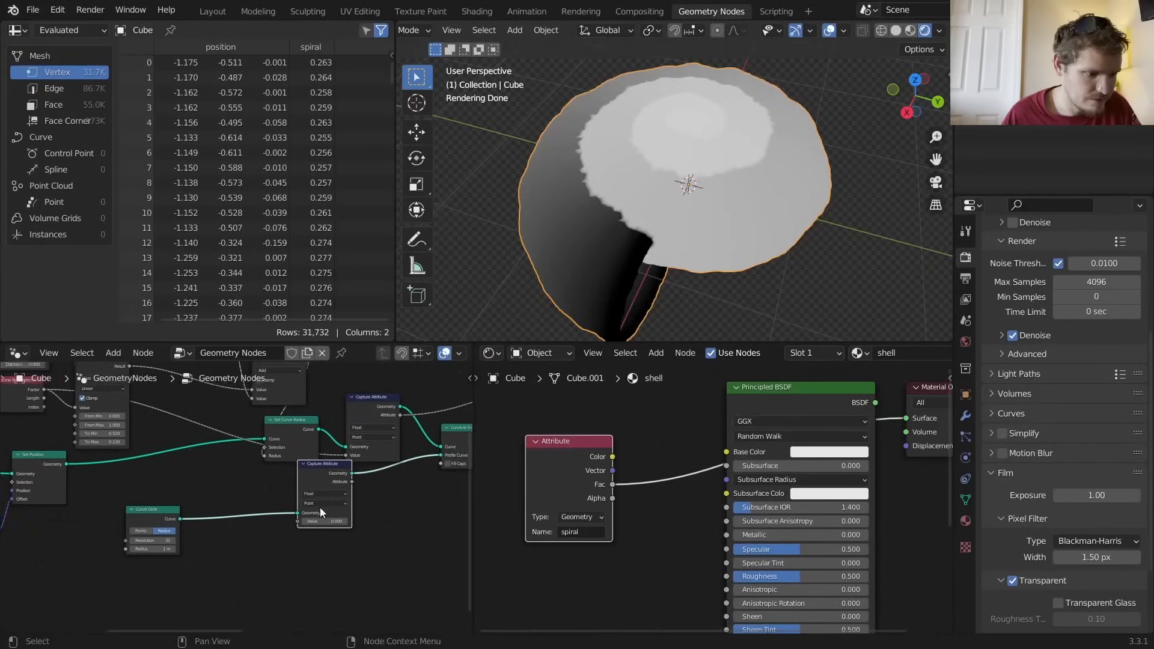
left_click_drag(44, 390, 298, 521)
Duplicate the Store Named Attribute node in front of Set Position and name its attribute "spiral2"
middle_click_drag(402, 498, 161, 557)
scroll(161, 558, "down", 6)
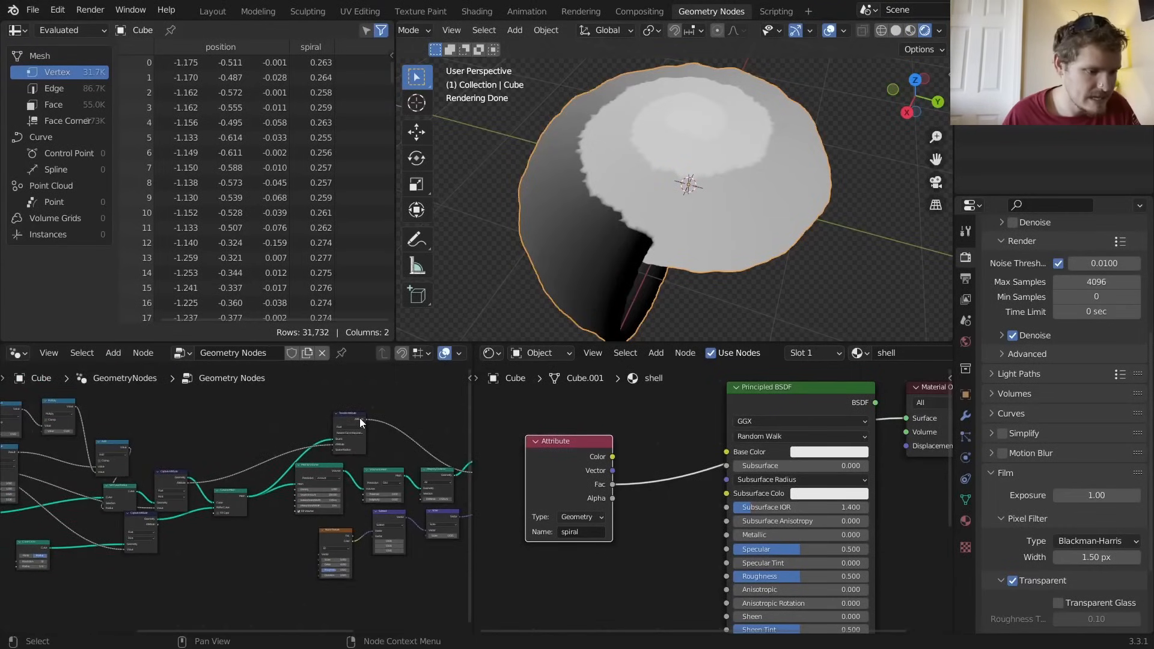
mouse_move(360, 417)
middle_click_drag(359, 417, 128, 422)
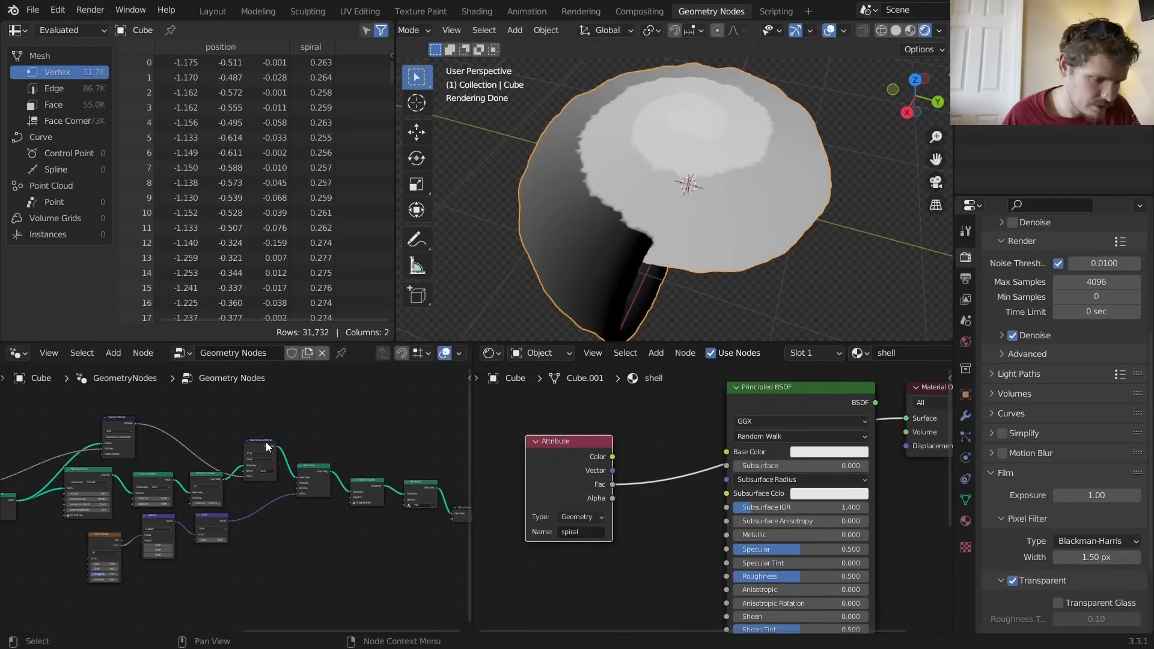
left_click(266, 442)
key("shift+d")
left_click(308, 473)
scroll(308, 472, "up", 2)
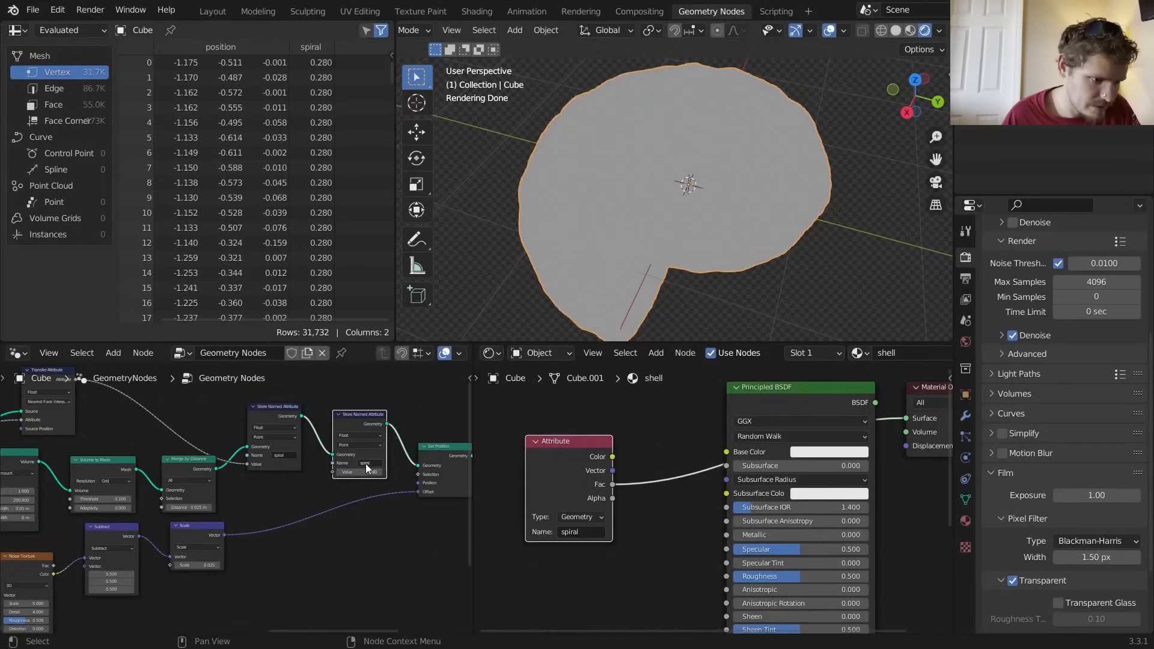
left_click(335, 472)
type("spiral2")
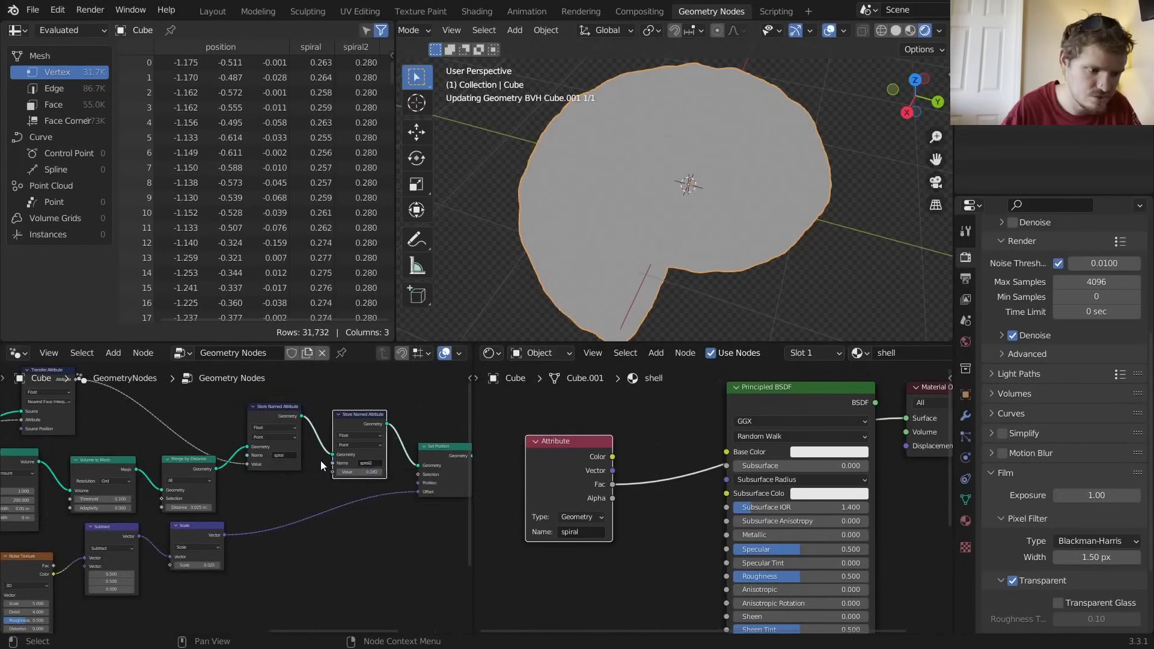
key("Return")
mouse_move(631, 249)
left_mouse_down()
mouse_move(610, 77)
mouse_move(673, 180)
mouse_move(685, 129)
left_mouse_up()
key("ctrl+z")
mouse_move(612, 314)
left_mouse_down()
mouse_move(610, 301)
mouse_move(664, 264)
left_mouse_up()
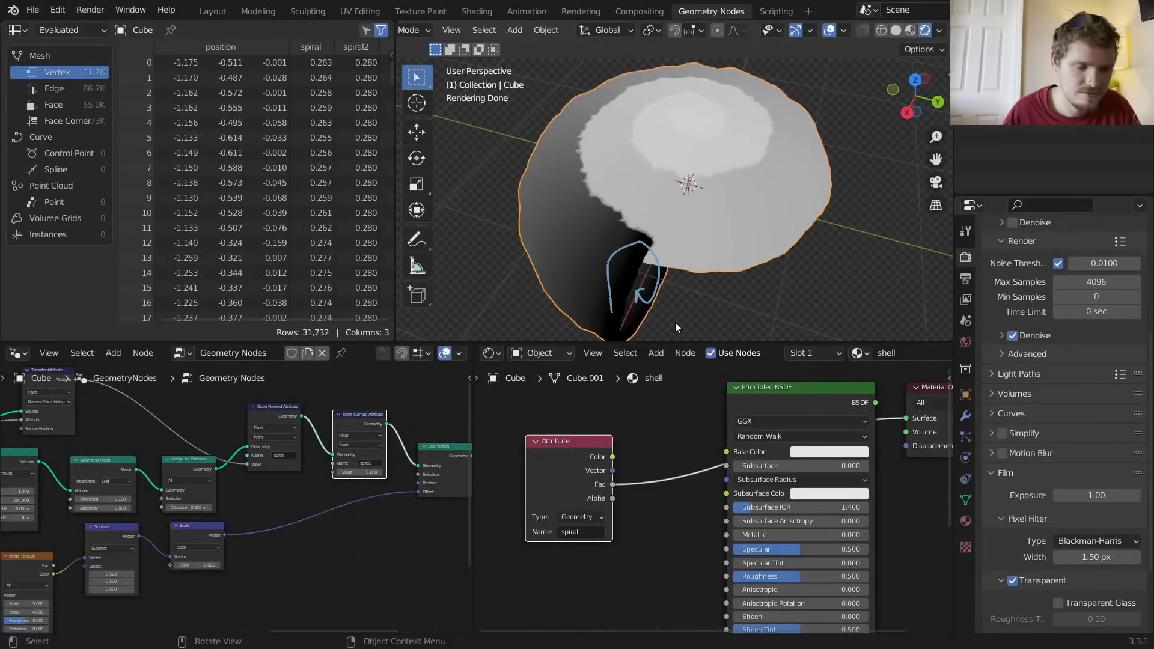
key("ctrl+z")
Connect the profile curve's Capture Attribute output directly to the Value input of the "spiral2" Store Named Attribute node
middle_click_drag(143, 538, 283, 495)
scroll(284, 496, "down", 6)
middle_click_drag(84, 500, 188, 482)
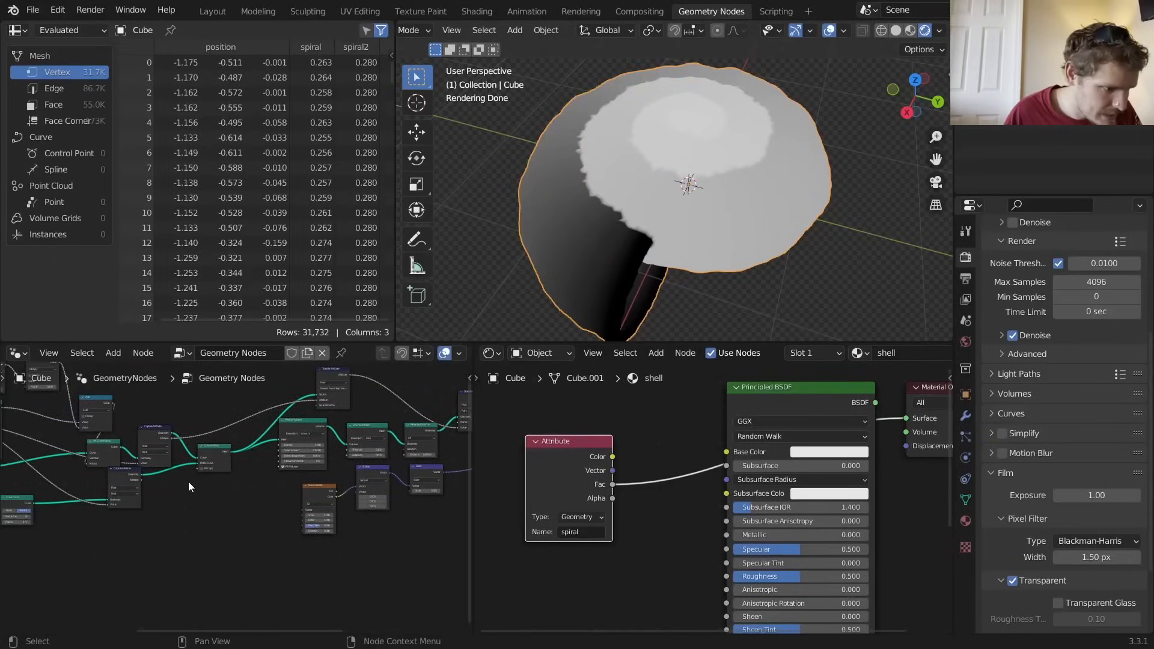
left_click_drag(142, 479, 417, 431)
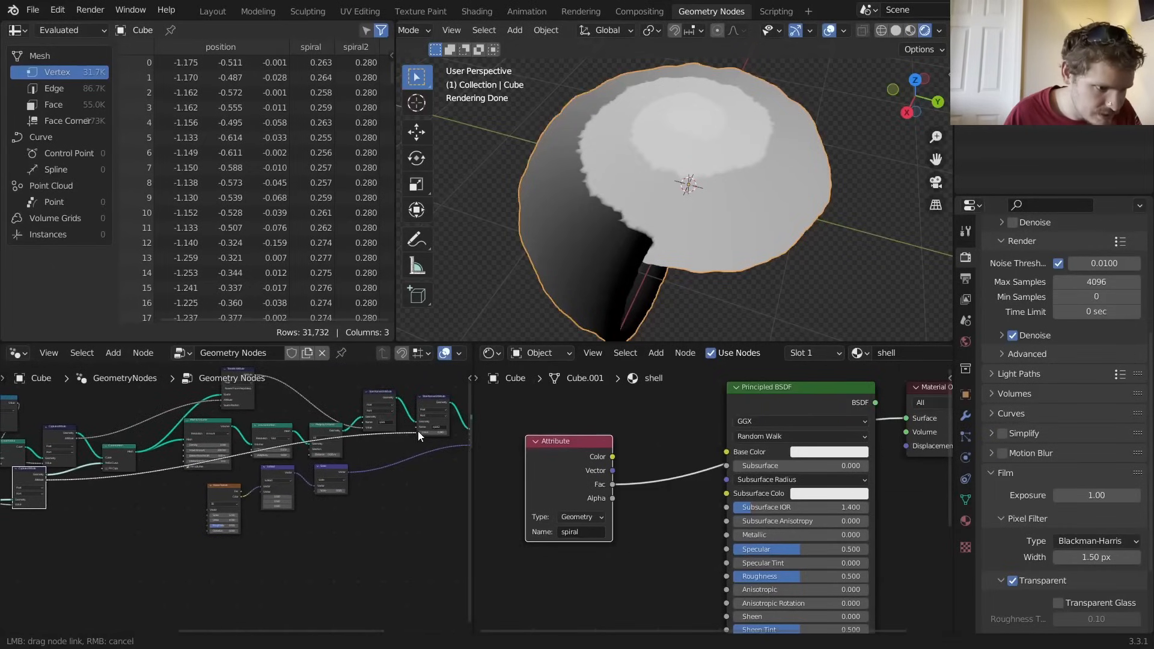
Duplicate the shell material's Attribute node, name it "spiral2", and preview its Fac output
left_click_drag(552, 438, 536, 397)
key("shift+a")
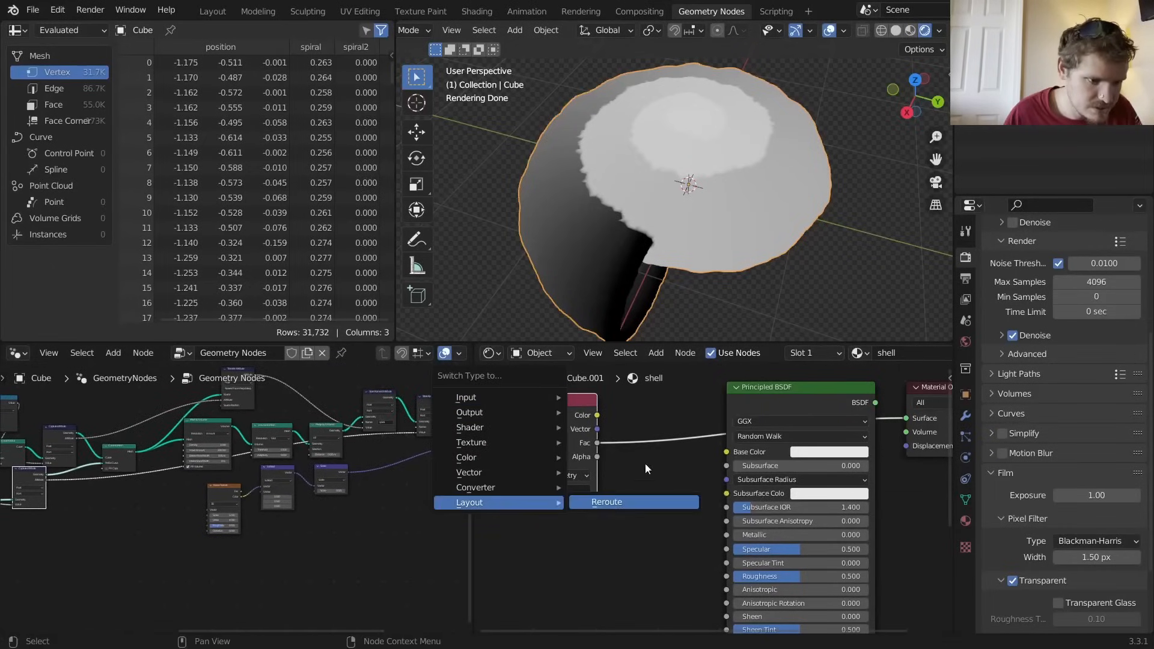
key("shift+d")
left_click(583, 596)
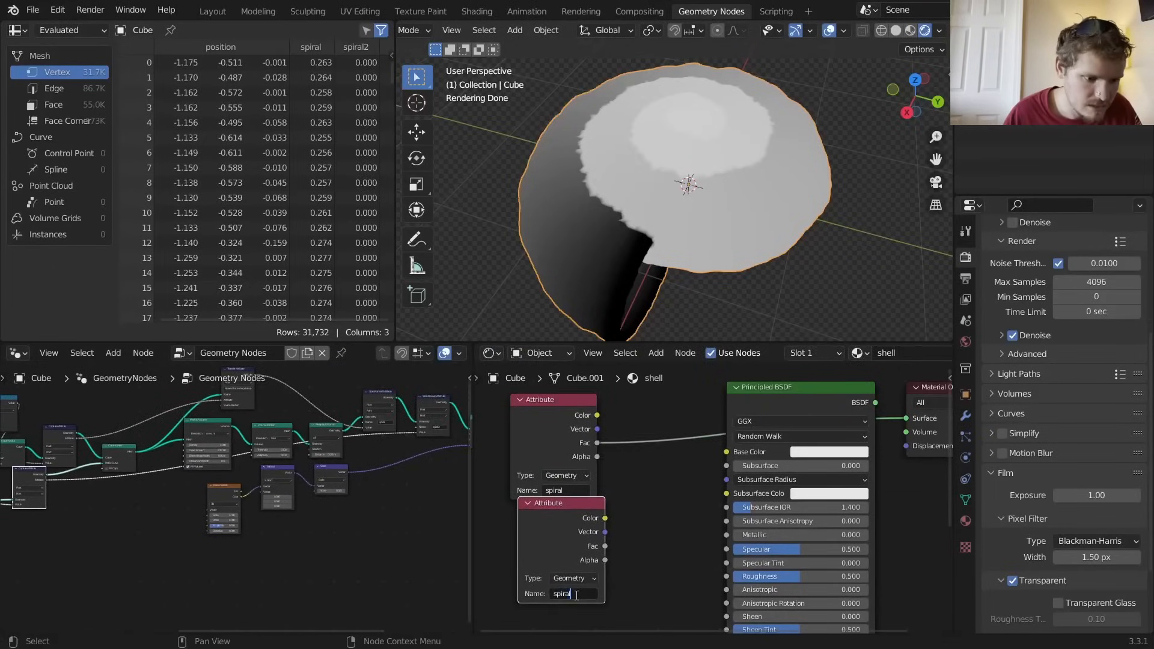
key("Return")
left_click(561, 536, "ctrl+shift")
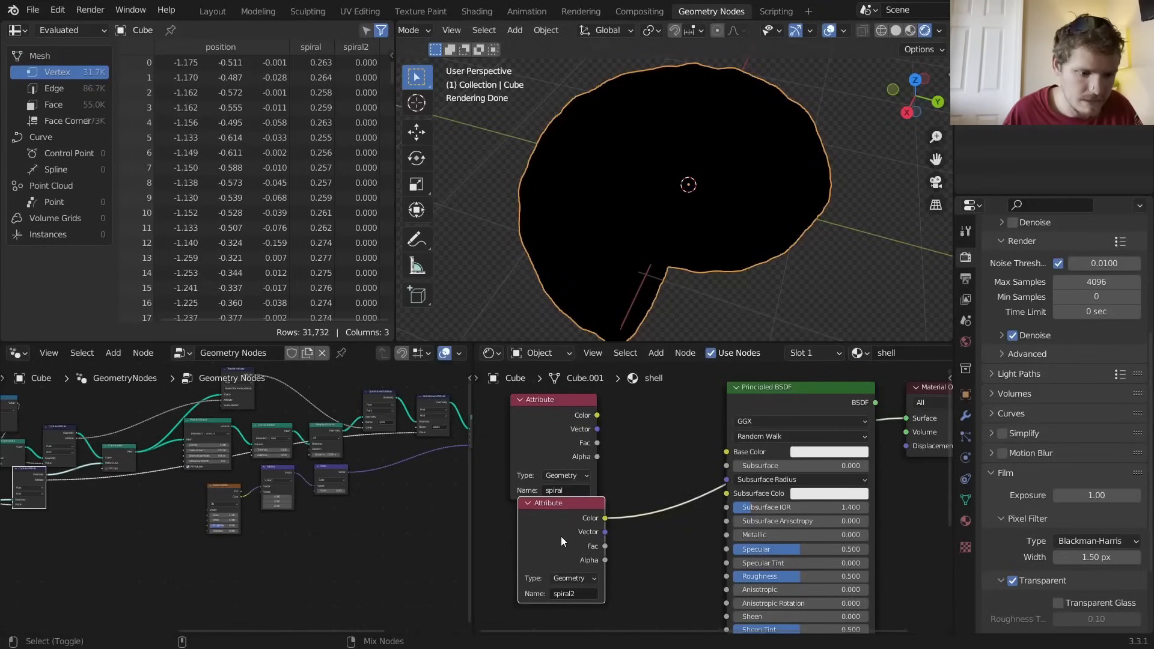
left_click(561, 537, "ctrl+shift")
left_click(560, 536, "ctrl+shift")
Move the profile curve's Capture Attribute node lower and place a duplicate of the Transfer Attribute node above the original
middle_click_drag(84, 523, 340, 529)
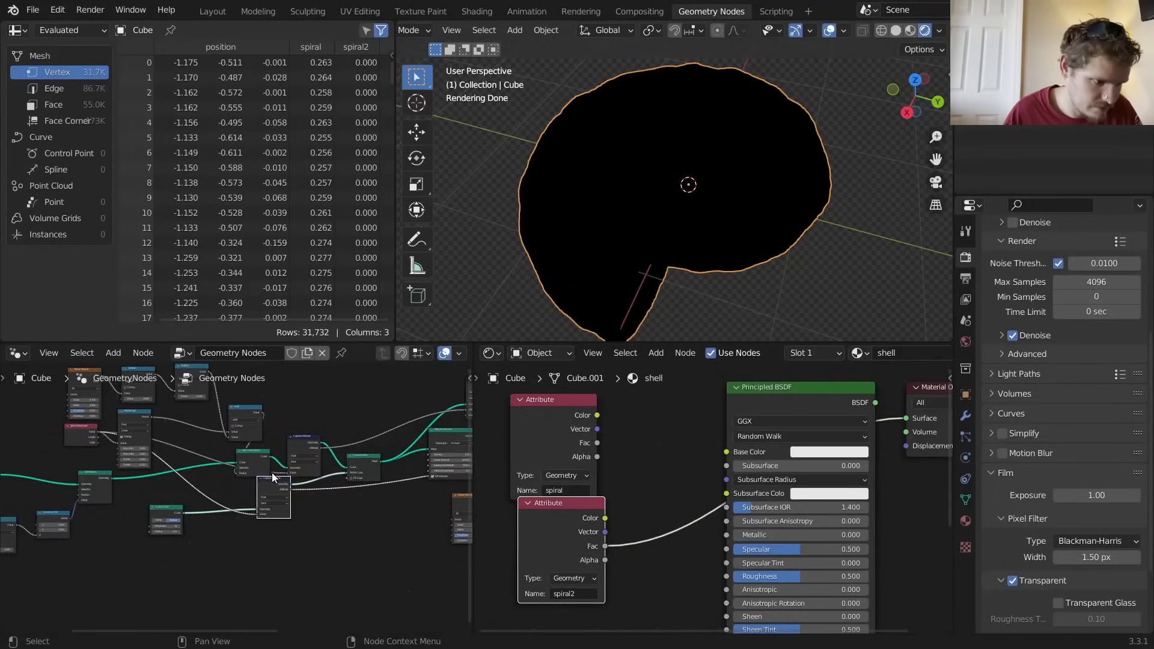
left_click_drag(275, 483, 271, 499)
middle_click_drag(331, 490, 172, 559)
left_click(334, 450)
key("shift+d")
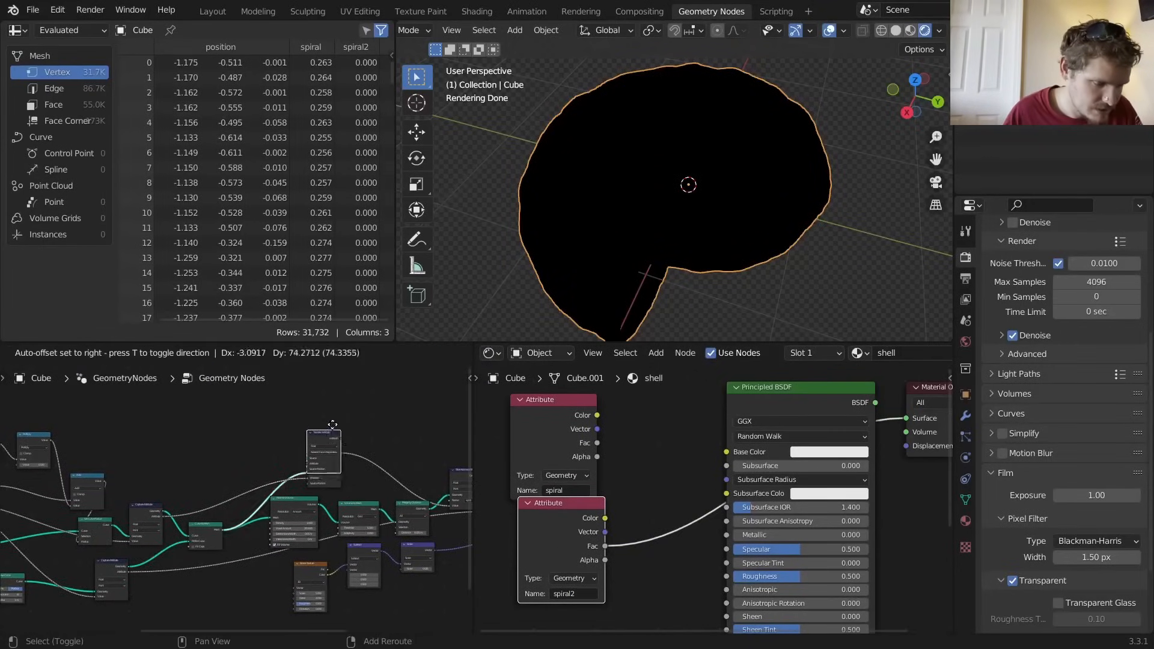
left_click(332, 390)
scroll(150, 560, "up", 2)
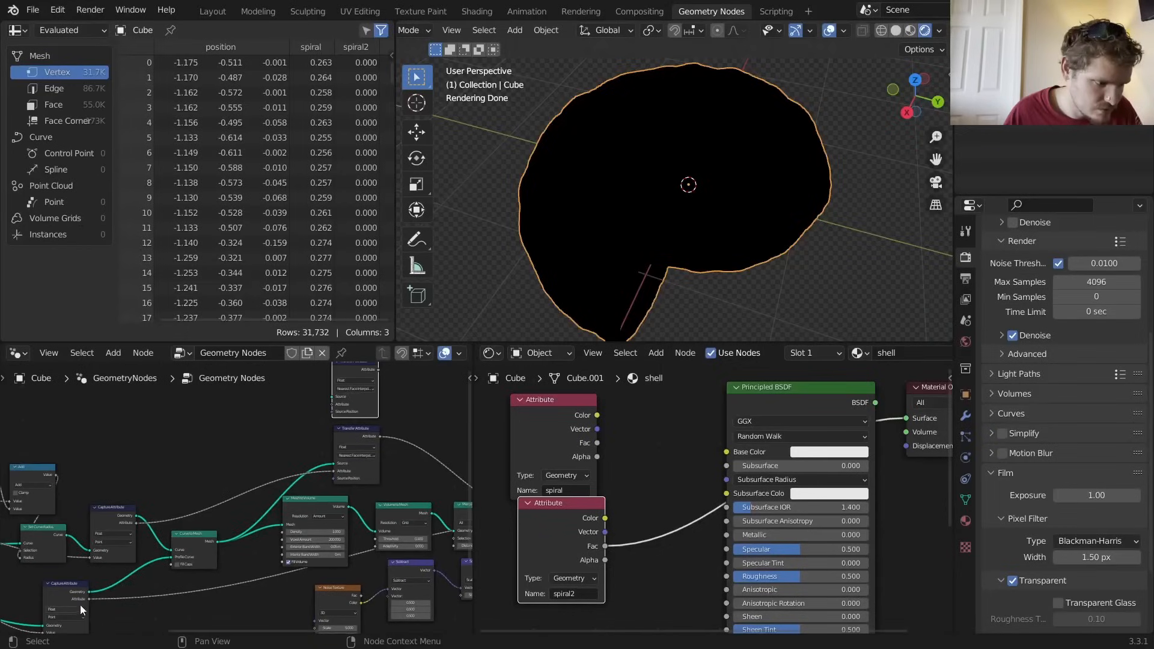
Wire the profile Capture Attribute and Curve to Mesh into the new Transfer Attribute, and its output into the "spiral2" Store Named Attribute's Value
left_click_drag(89, 598, 331, 415)
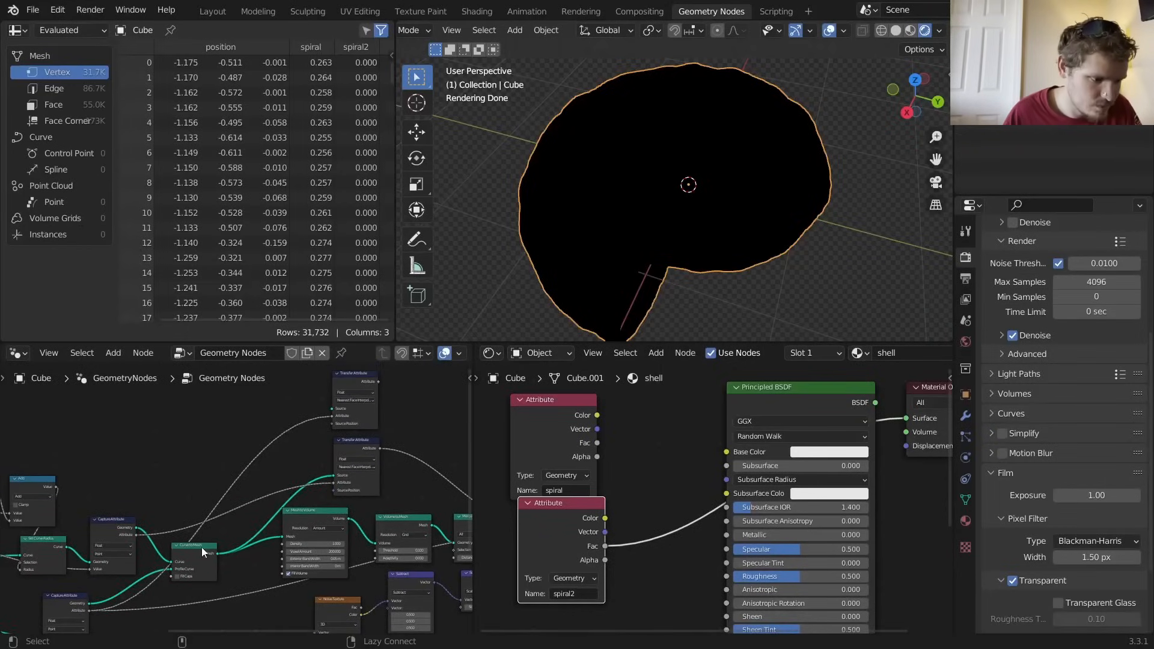
right_click_drag(201, 547, 335, 393, "alt")
middle_click_drag(394, 400, 177, 432)
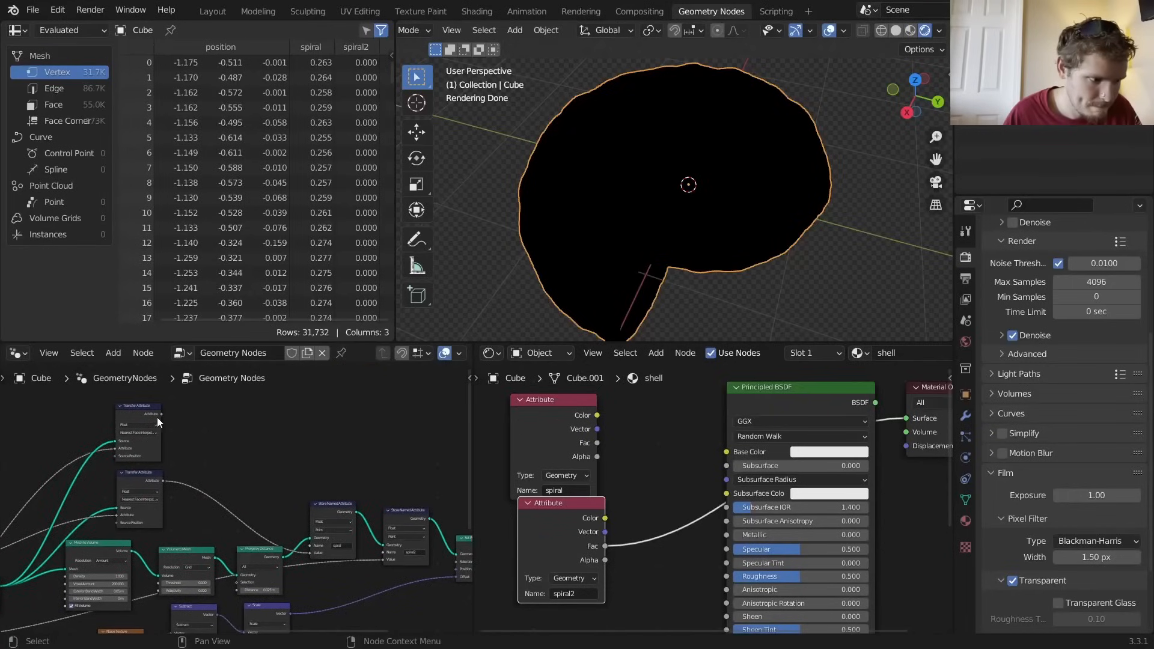
left_click_drag(157, 417, 384, 560)
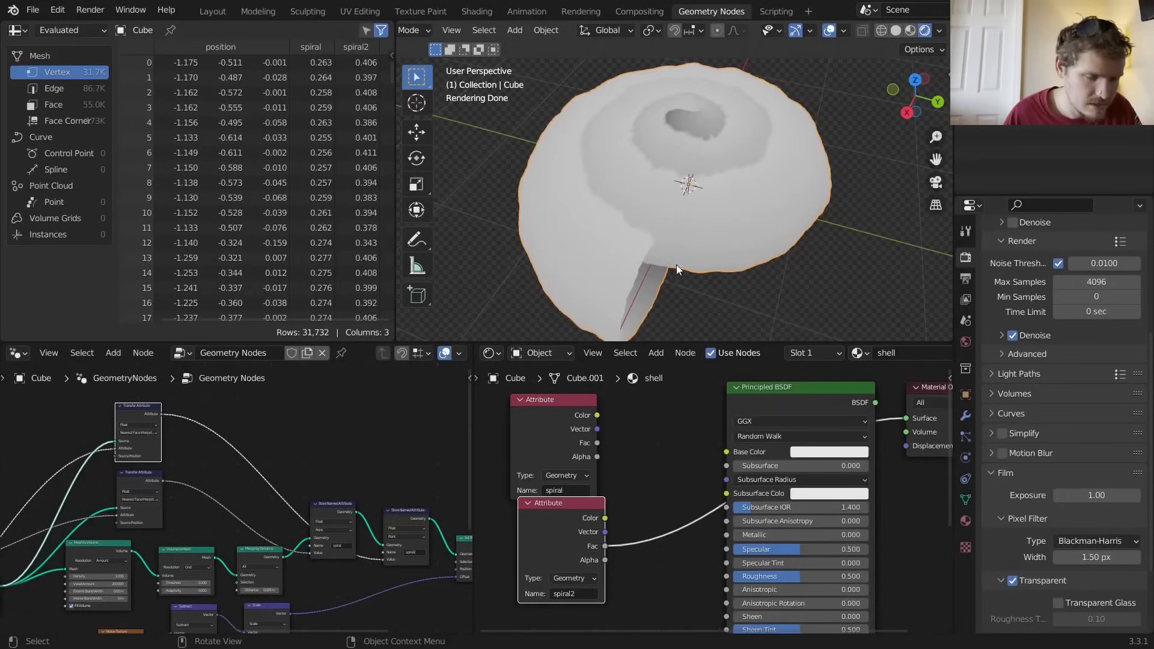
Examine how the "spiral2" shading runs around the shell's tube, from its opening to its top
middle_click_drag(677, 264, 656, 179)
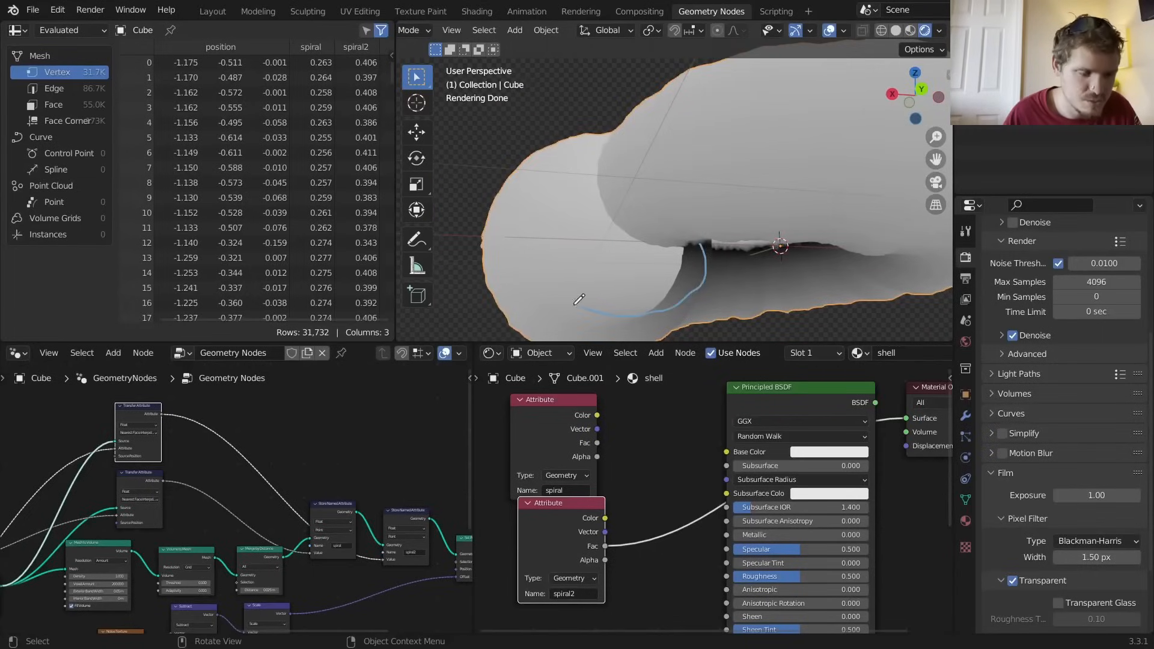
left_click_drag(575, 303, 623, 163)
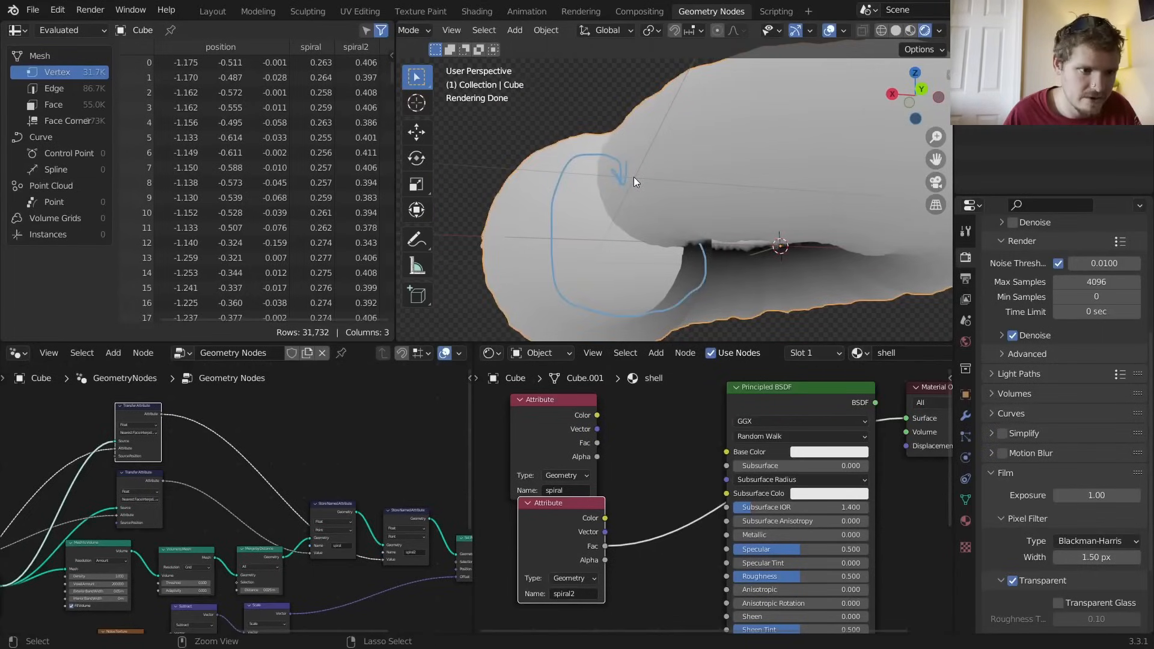
key("ctrl+z")
scroll(240, 464, "down", 3)
middle_click_drag(637, 216, 731, 246)
scroll(731, 246, "down", 5)
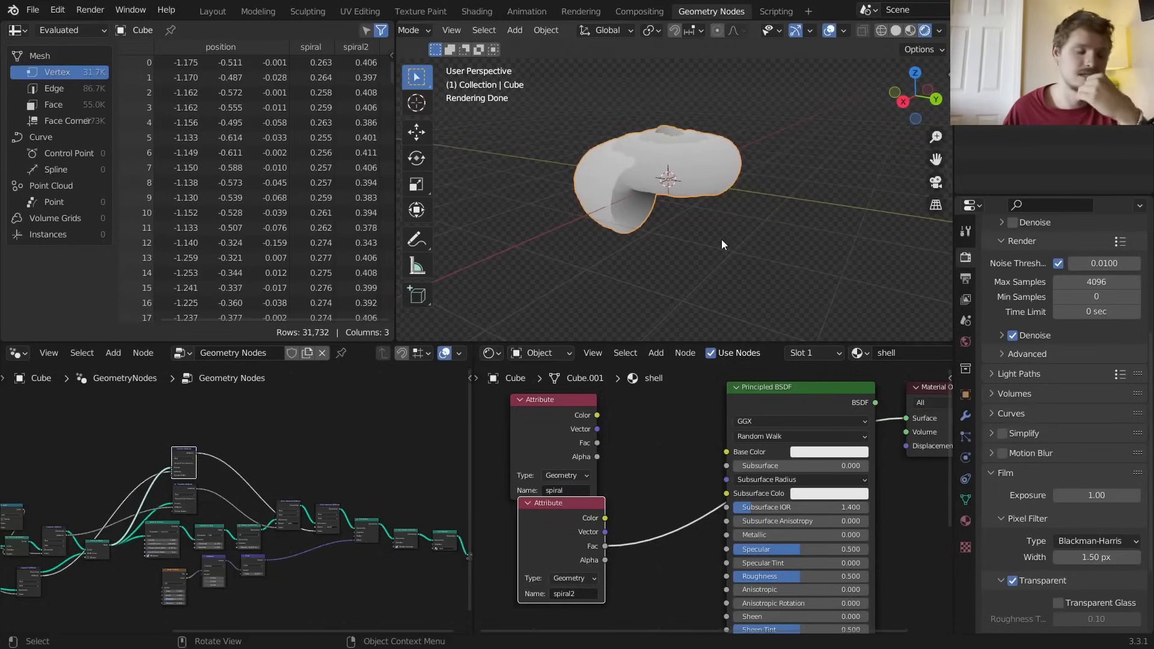
middle_click_drag(654, 144, 644, 192)
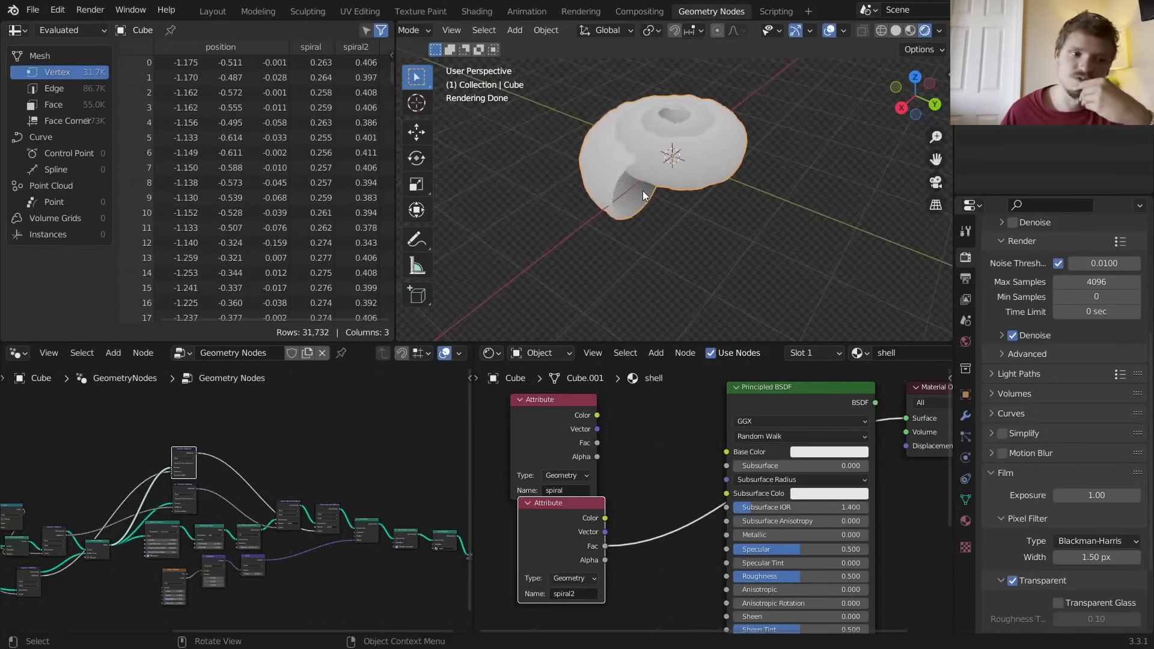
Move the "spiral2" Attribute node below the "spiral" one and add a Combine XYZ node beside them
left_click_drag(549, 507, 539, 525)
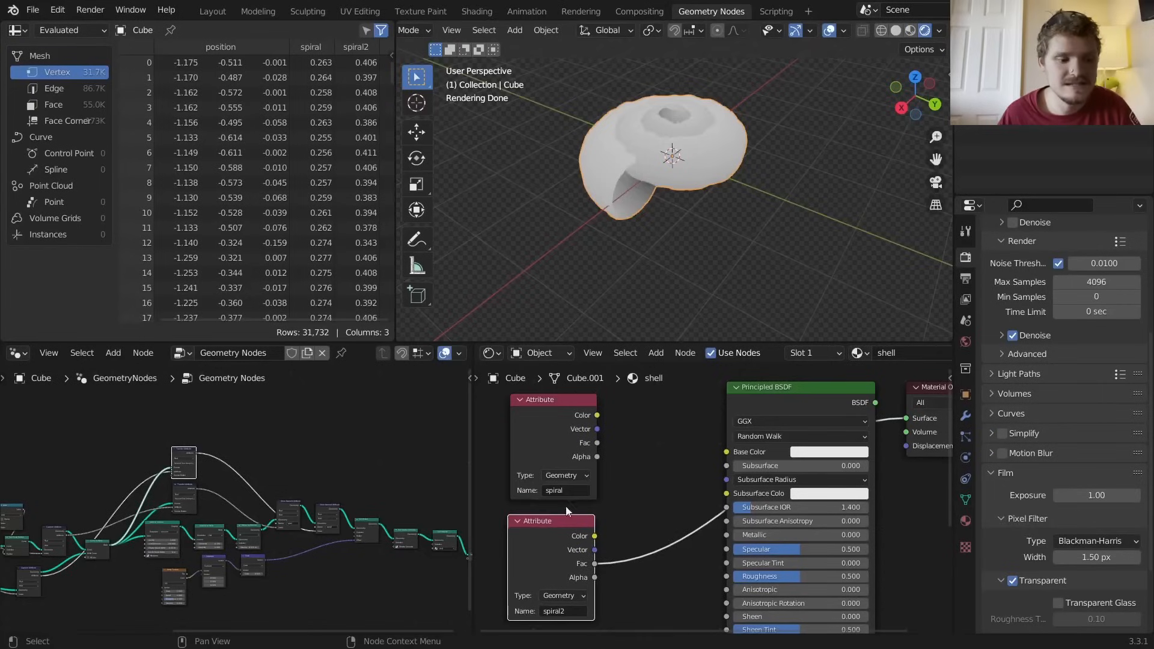
key("shift+a")
left_click(625, 423)
type("cominb")
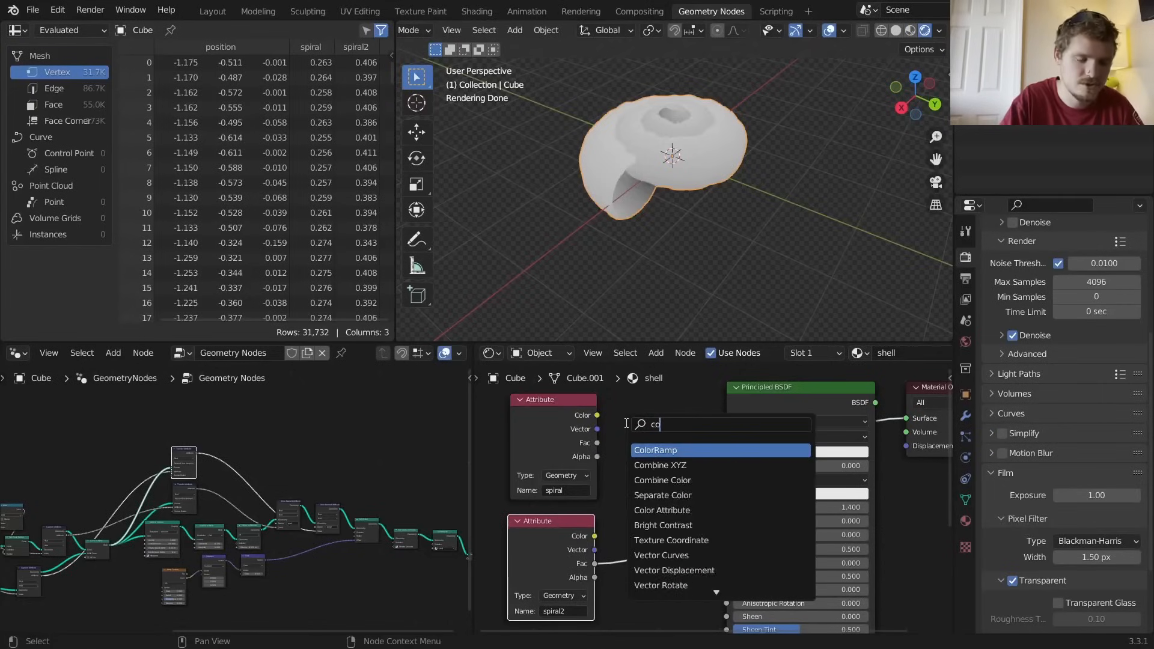
key("BackSpace")
key("BackSpace")
key("BackSpace")
type("b")
key("Return")
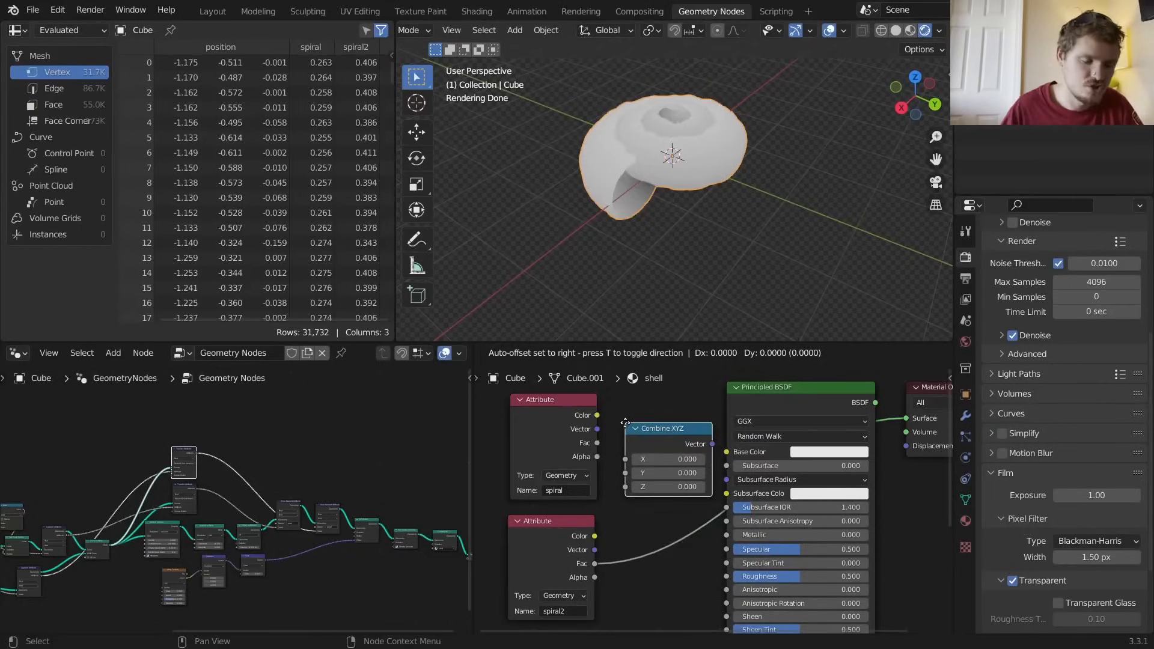
left_click(626, 423)
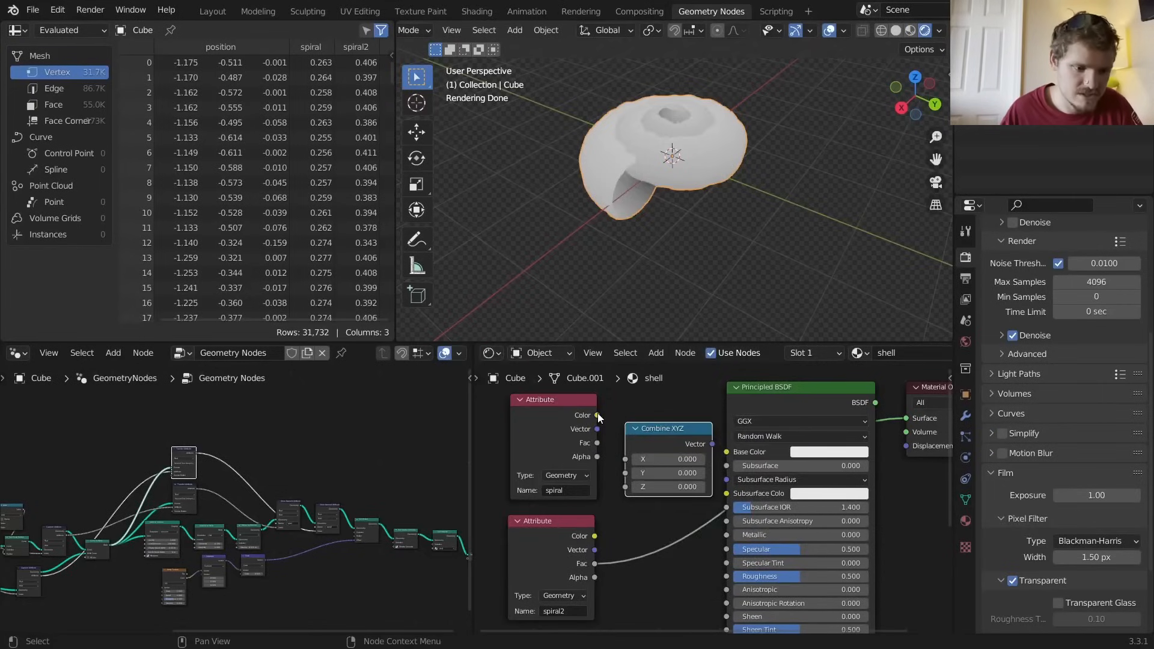
Feed the Fac of "spiral" into Combine XYZ's X and of "spiral2" into Y, preview the vector on the shell, and shift these nodes aside
left_click_drag(596, 444, 623, 458)
left_click_drag(595, 564, 624, 474)
left_click(655, 434)
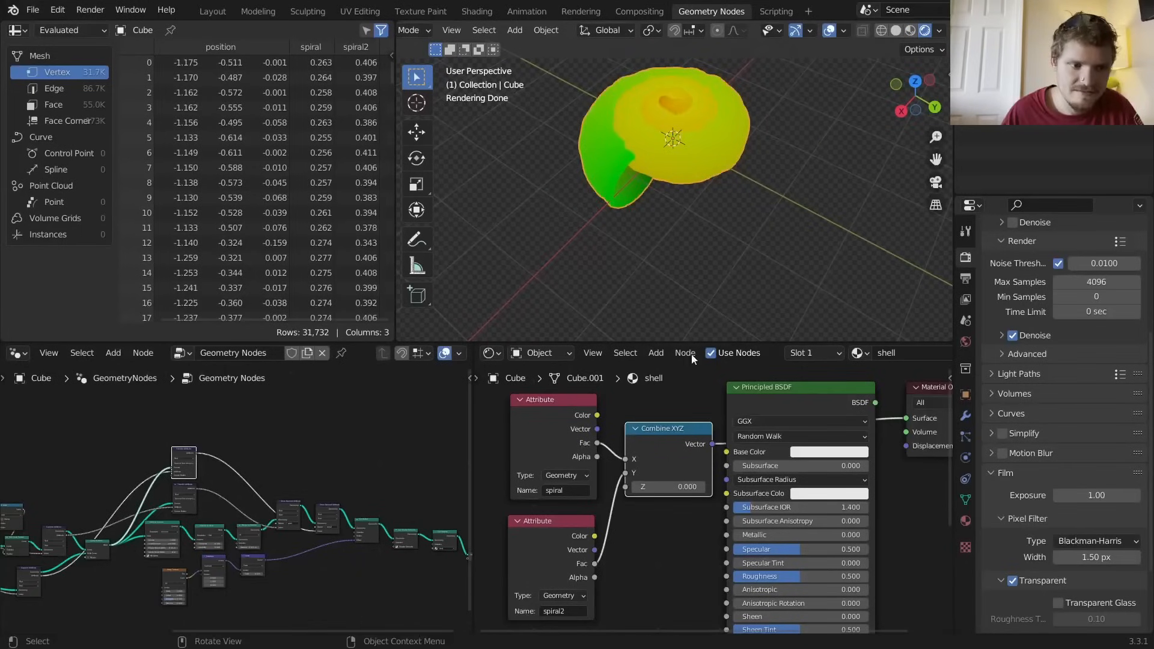
scroll(658, 421, "down", 2)
left_click_drag(553, 546, 676, 453)
key("g")
left_click(634, 461)
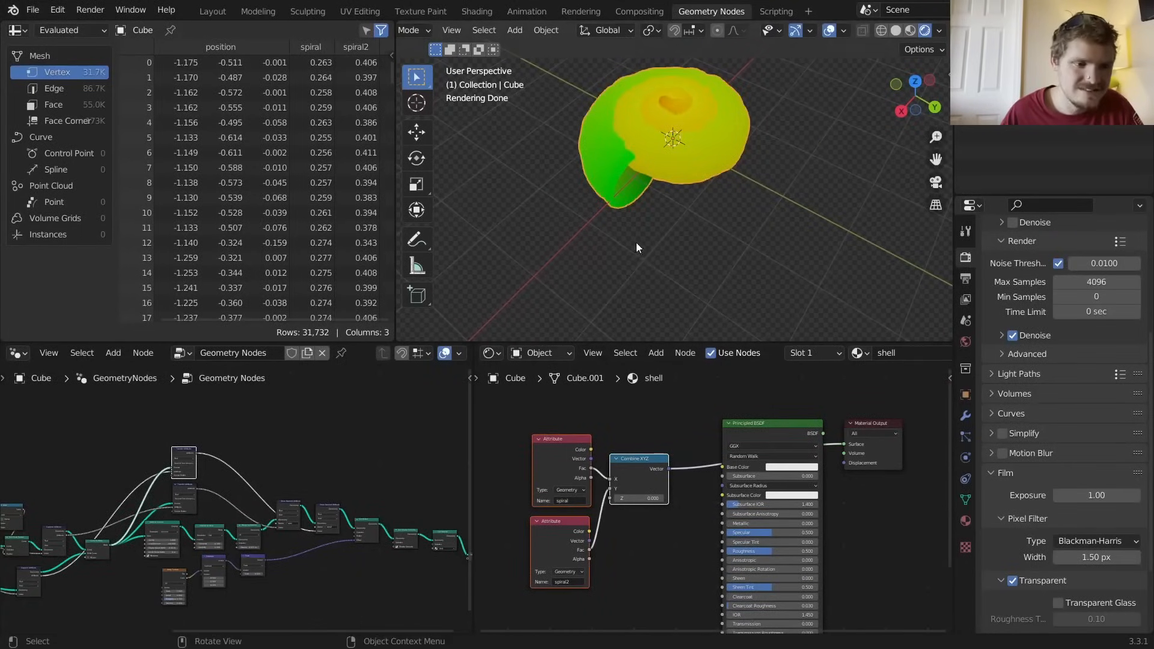
Try a Height of 1.47 m on the Spiral node, check the shell, and undo the change
scroll(375, 496, "up", 5)
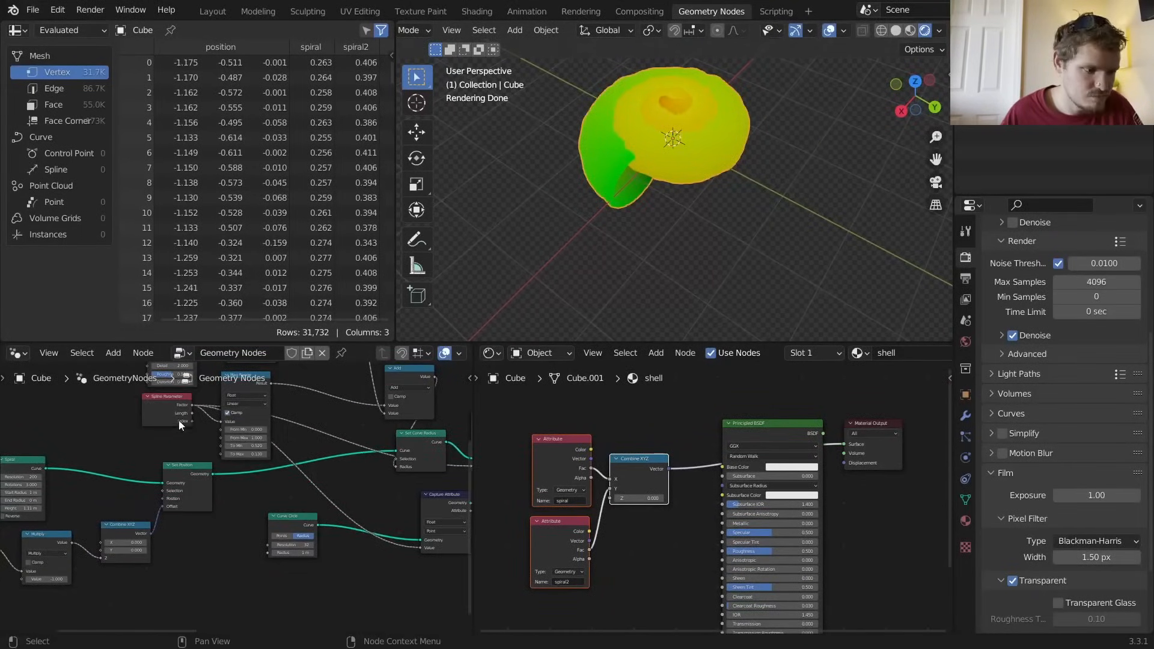
left_click_drag(161, 405, 157, 419)
middle_click_drag(145, 420, 389, 492)
scroll(288, 517, "up", 5)
middle_click_drag(325, 618, 315, 525)
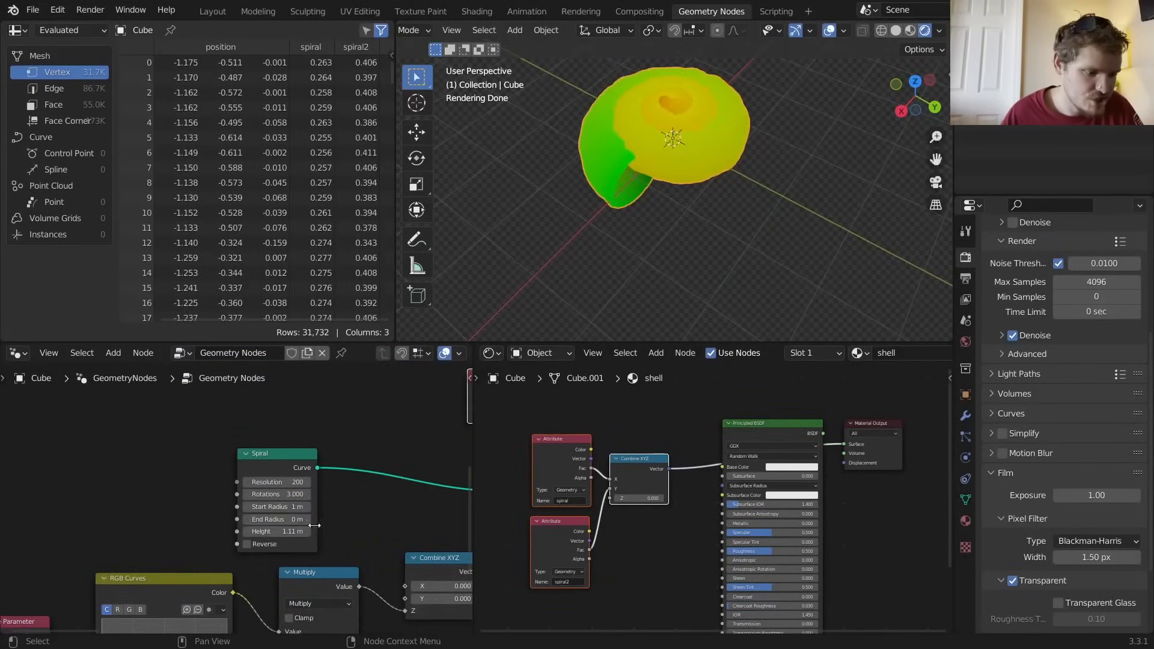
left_click_drag(314, 526, 333, 525)
middle_click_drag(634, 129, 679, 110)
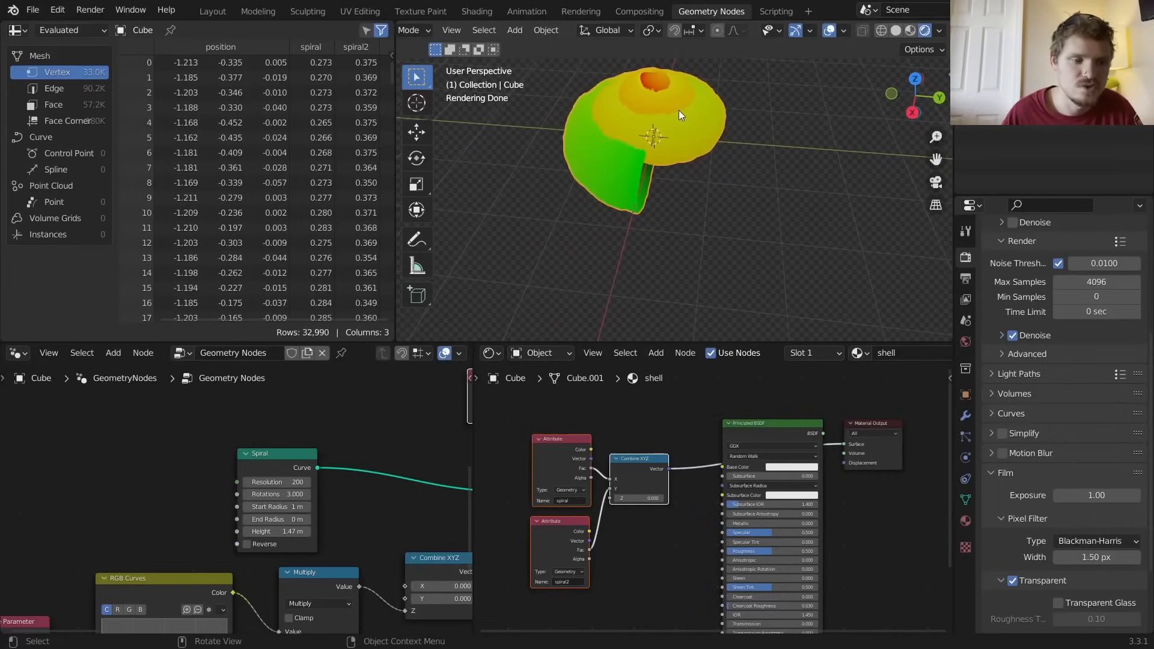
key("ctrl+z")
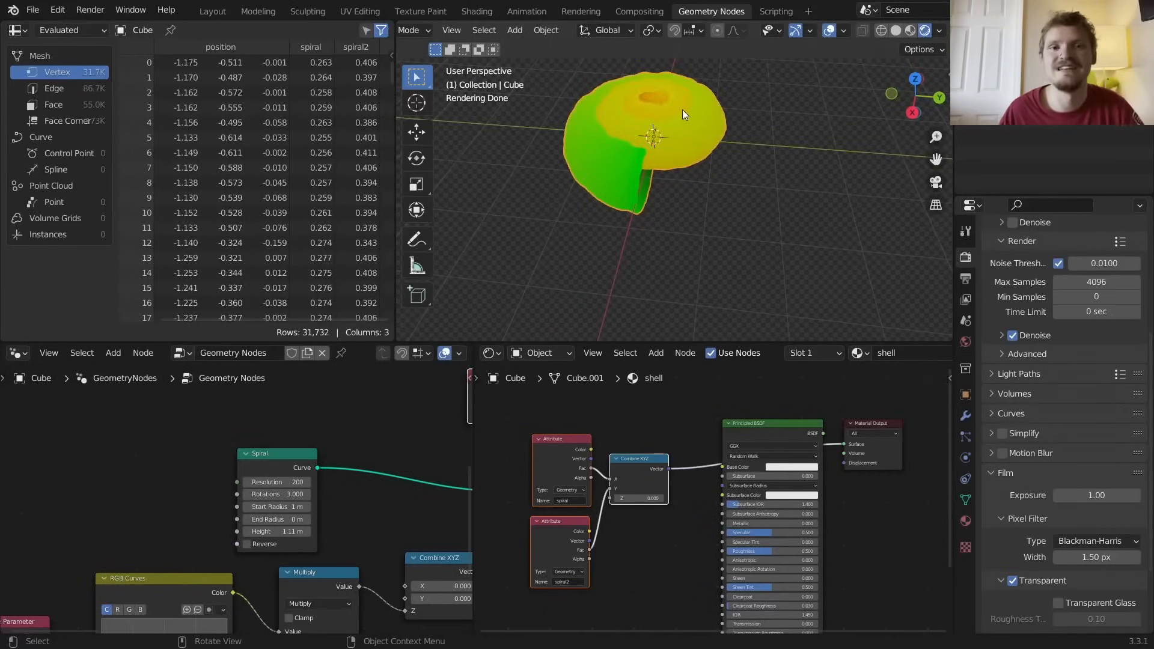
Move the Attribute and Combine XYZ nodes farther from the Principled BSDF to make room between them
middle_click_drag(667, 463, 670, 412)
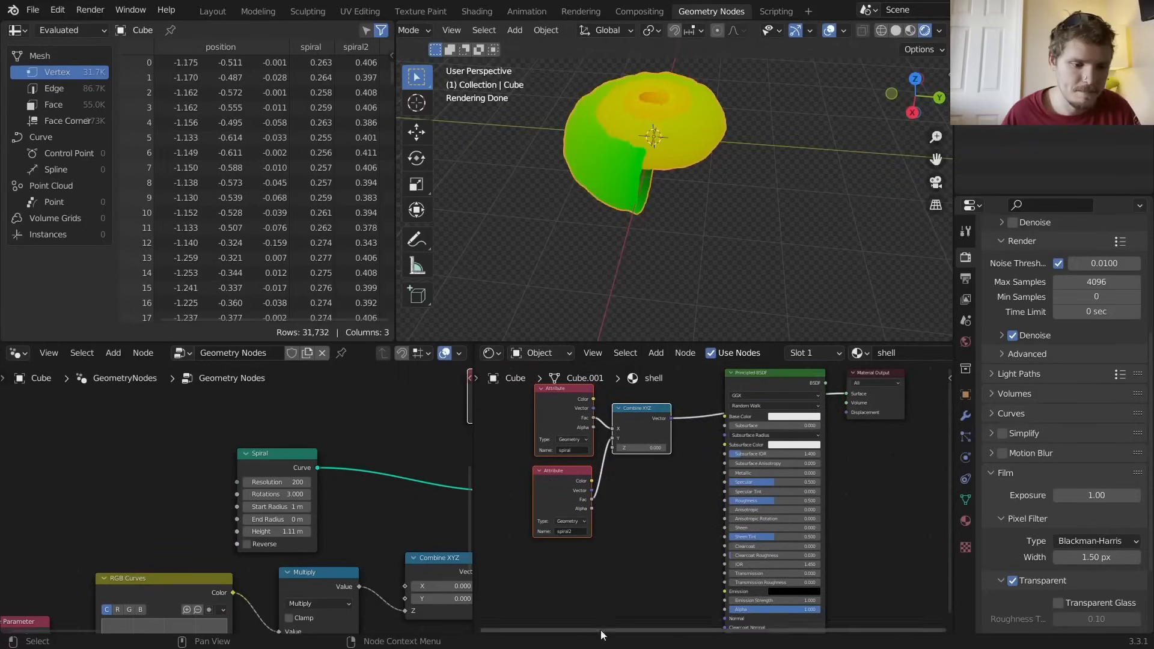
left_click_drag(510, 533, 636, 424)
key("g")
left_click(511, 422)
Add a Checker Texture node before the Principled BSDF and preview it on the shell
key("shift+a")
left_click(681, 398)
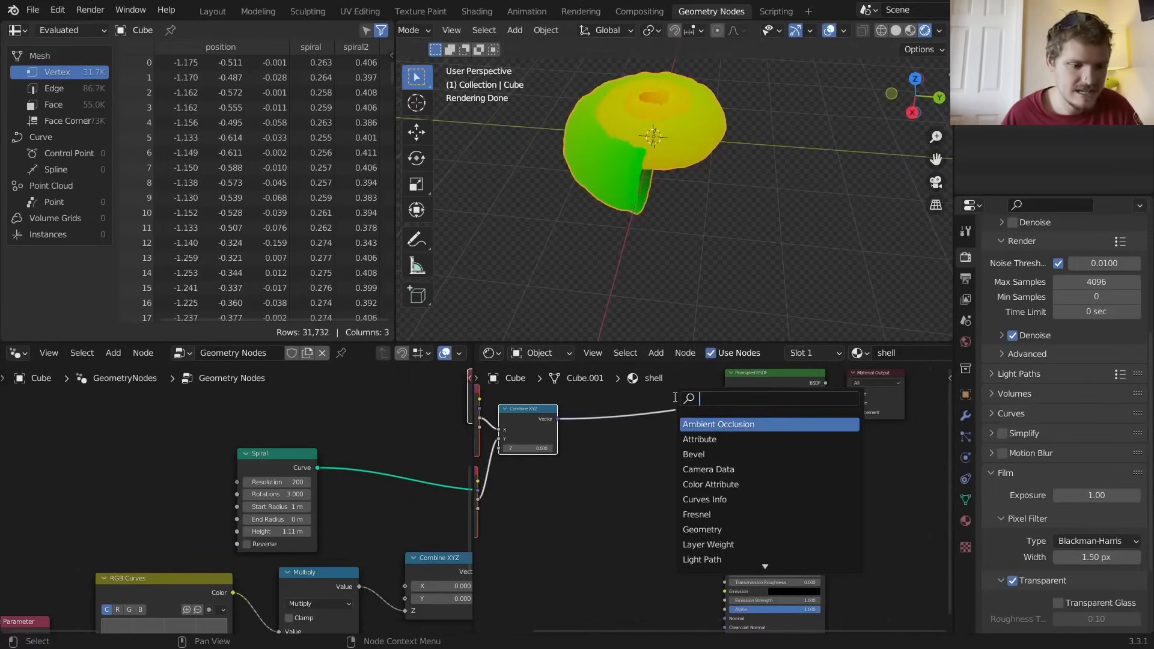
type("che")
key("Return")
left_click(607, 472)
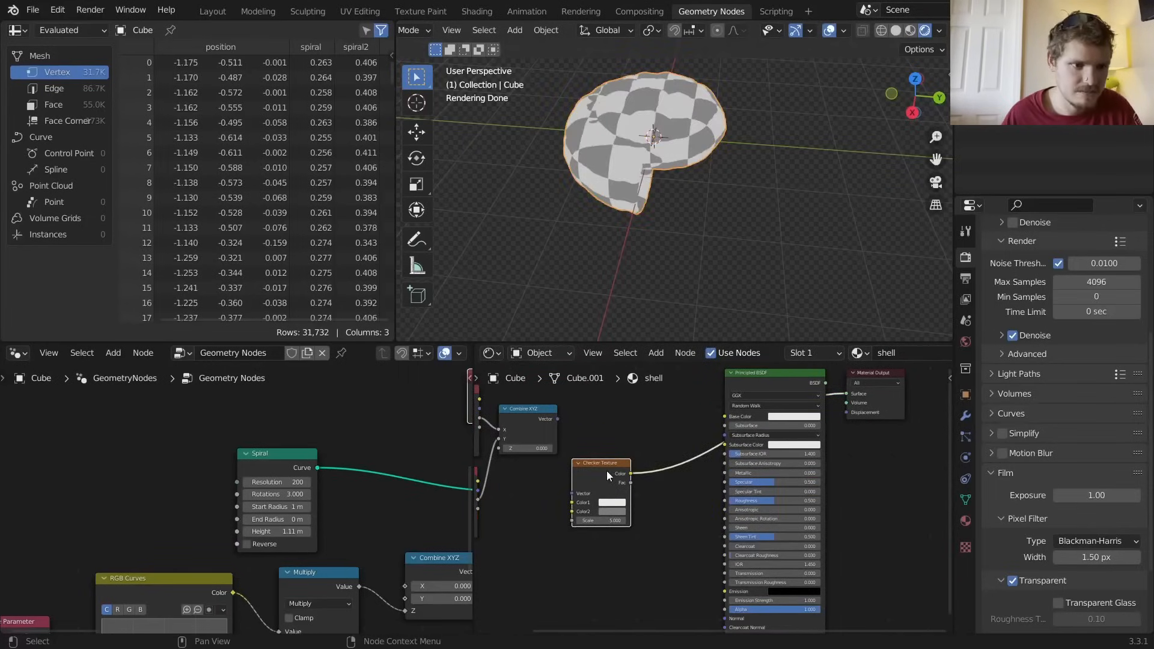
Connect the Combine XYZ vector to the Checker Texture's Vector and raise its Scale to about 25
middle_click_drag(673, 211, 773, 211)
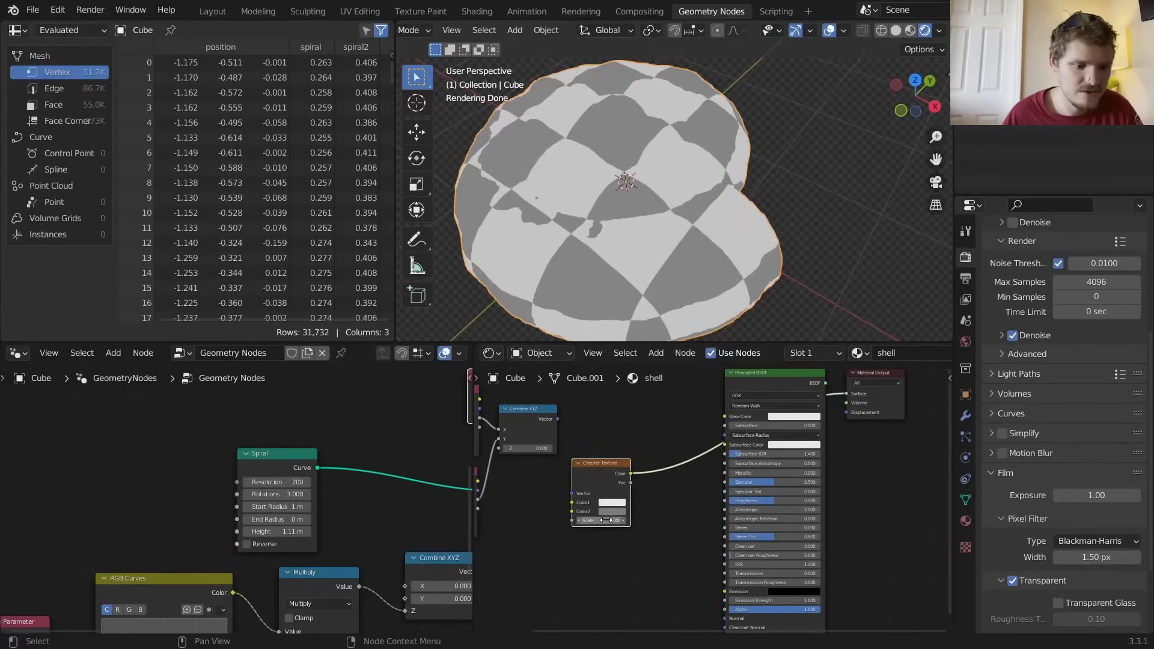
left_click_drag(606, 521, 675, 521)
key("ctrl+z")
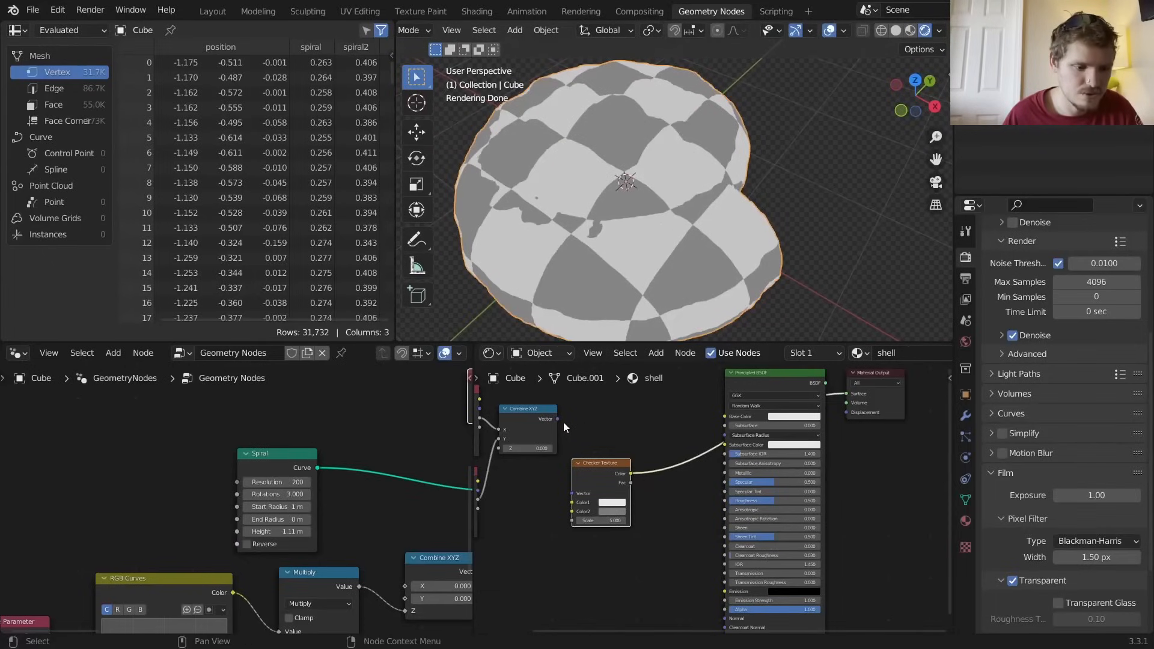
left_click_drag(557, 419, 724, 520)
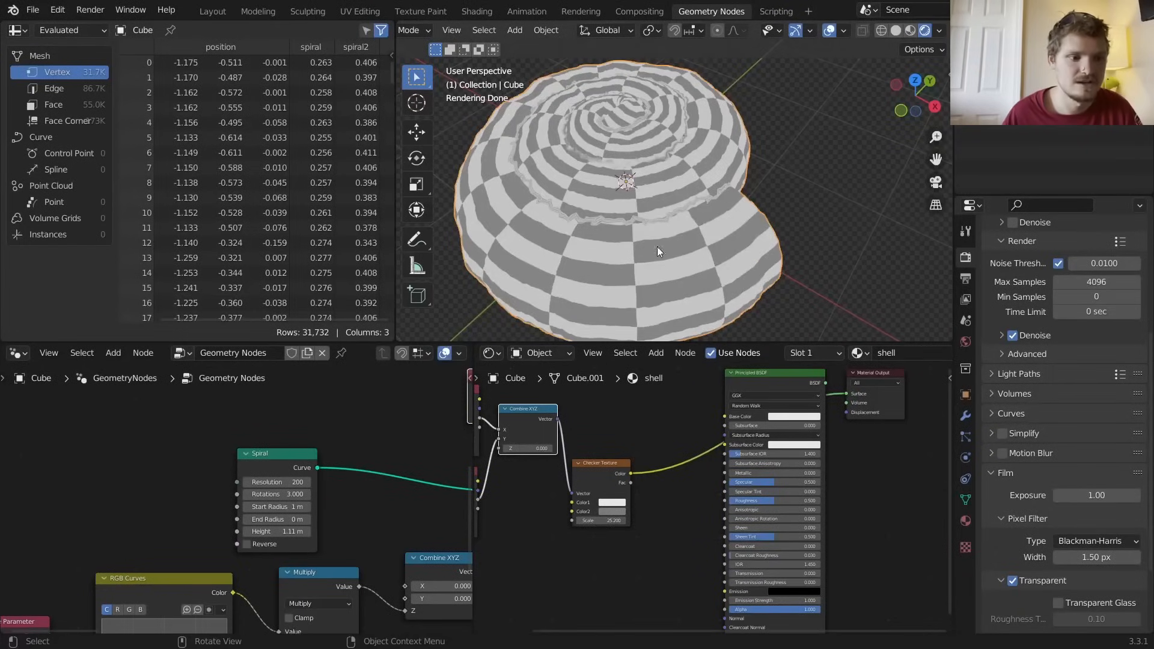
Inspect the jagged checker seam between the coils, try a Voxel Amount of 250 on Mesh to Volume, and undo it
scroll(657, 241, "up", 6)
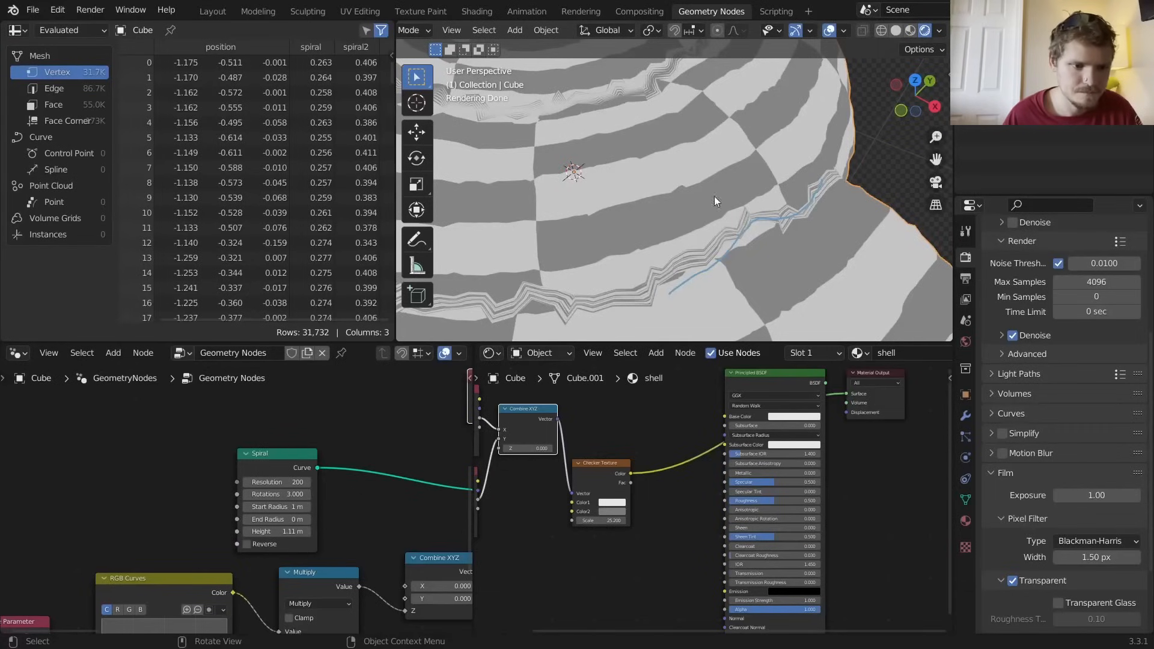
middle_click_drag(806, 223, 775, 227)
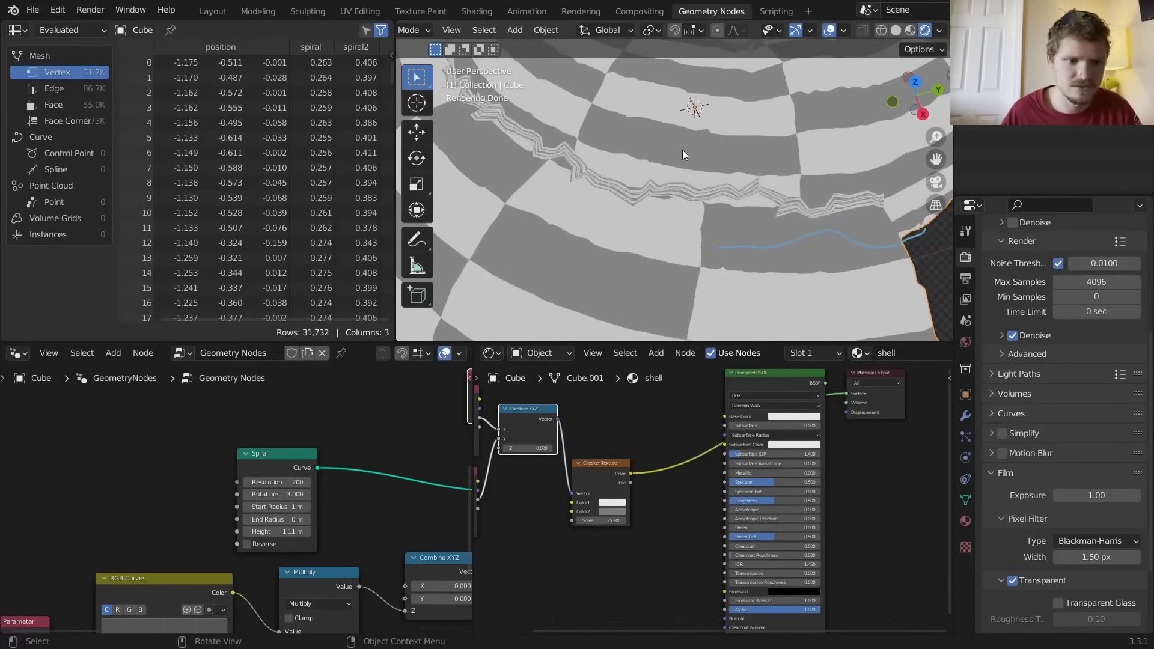
middle_click_drag(788, 201, 715, 223)
mouse_move(772, 229)
right_mouse_down()
mouse_move(917, 237)
mouse_move(900, 224)
right_mouse_up()
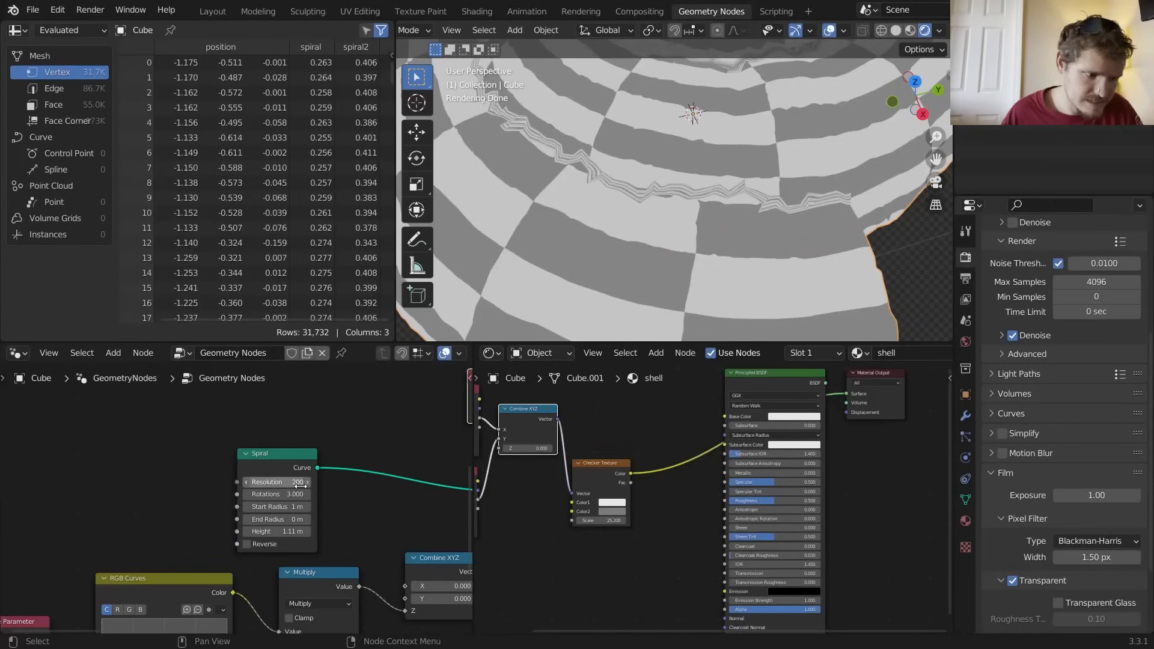
middle_click_drag(438, 490, 206, 465)
scroll(206, 465, "down", 5)
middle_click_drag(446, 449, 202, 494)
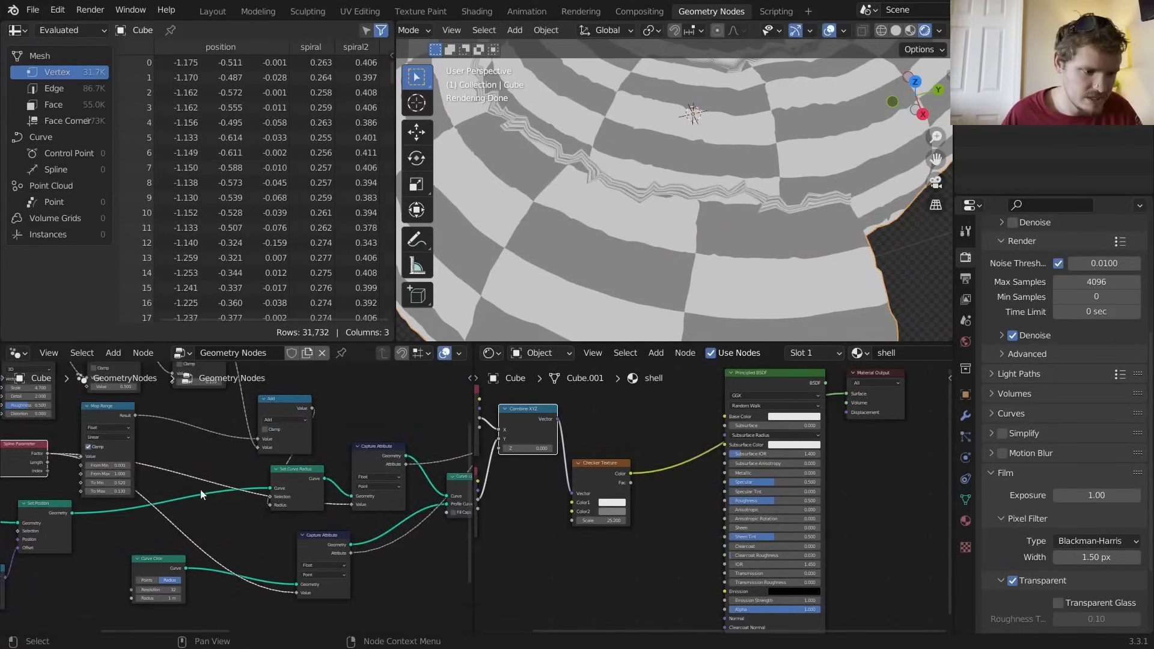
middle_click_drag(75, 493, 254, 485)
middle_click_drag(400, 479, 57, 484)
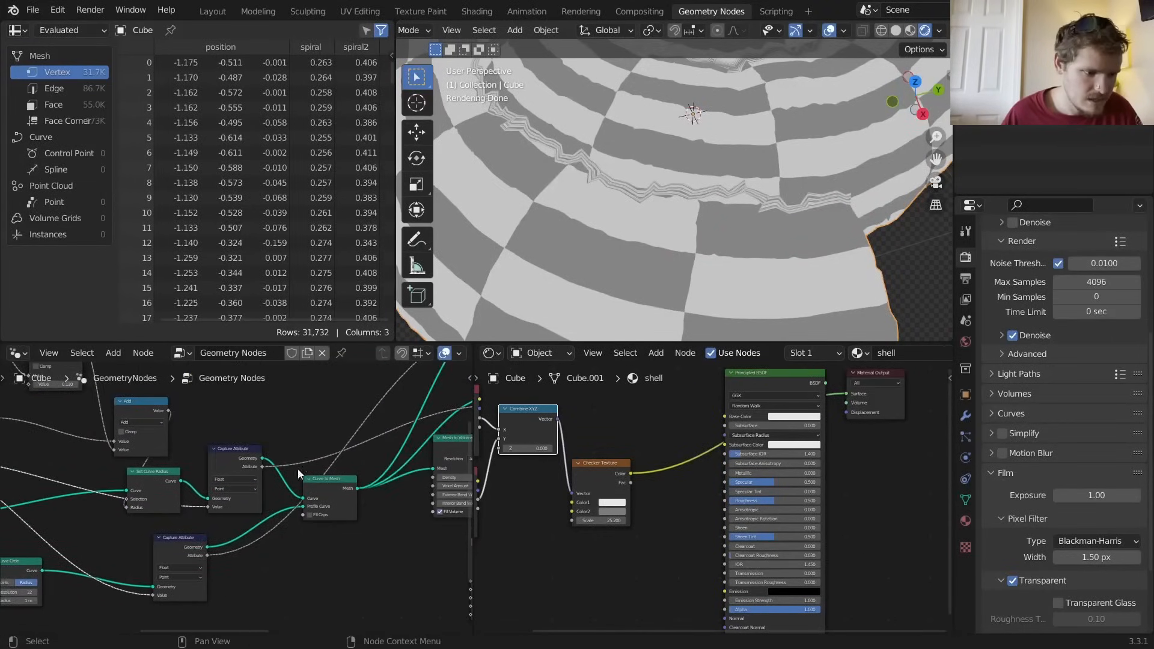
middle_click_drag(456, 482, 192, 486)
scroll(235, 488, "up", 1)
left_click(201, 486)
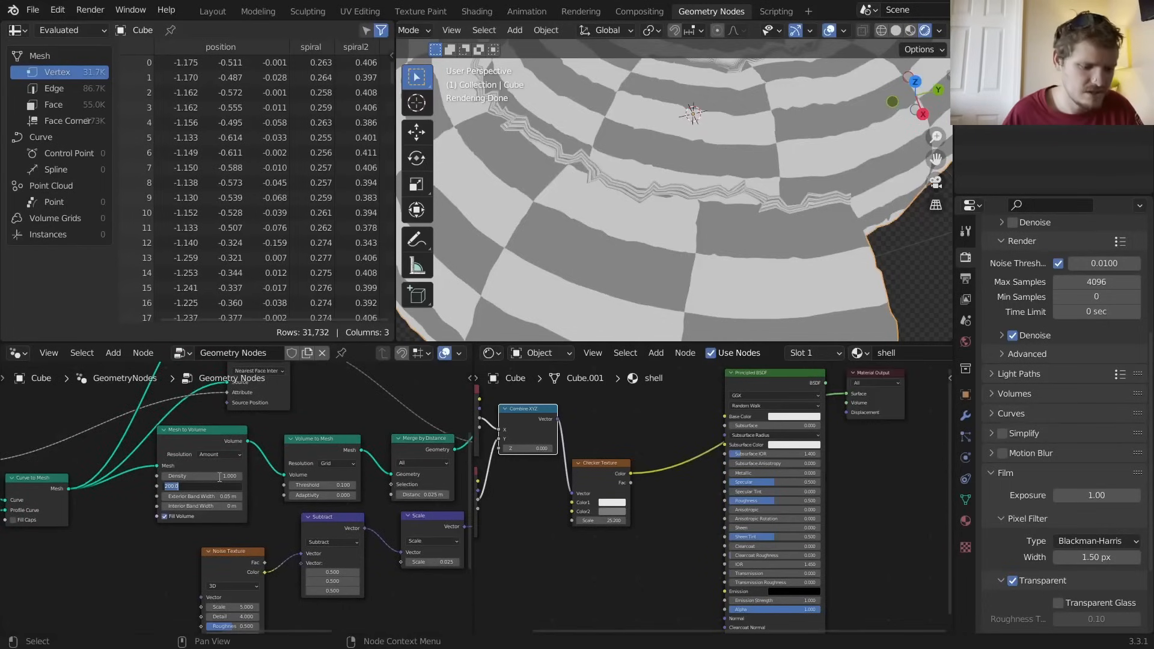
key("Return")
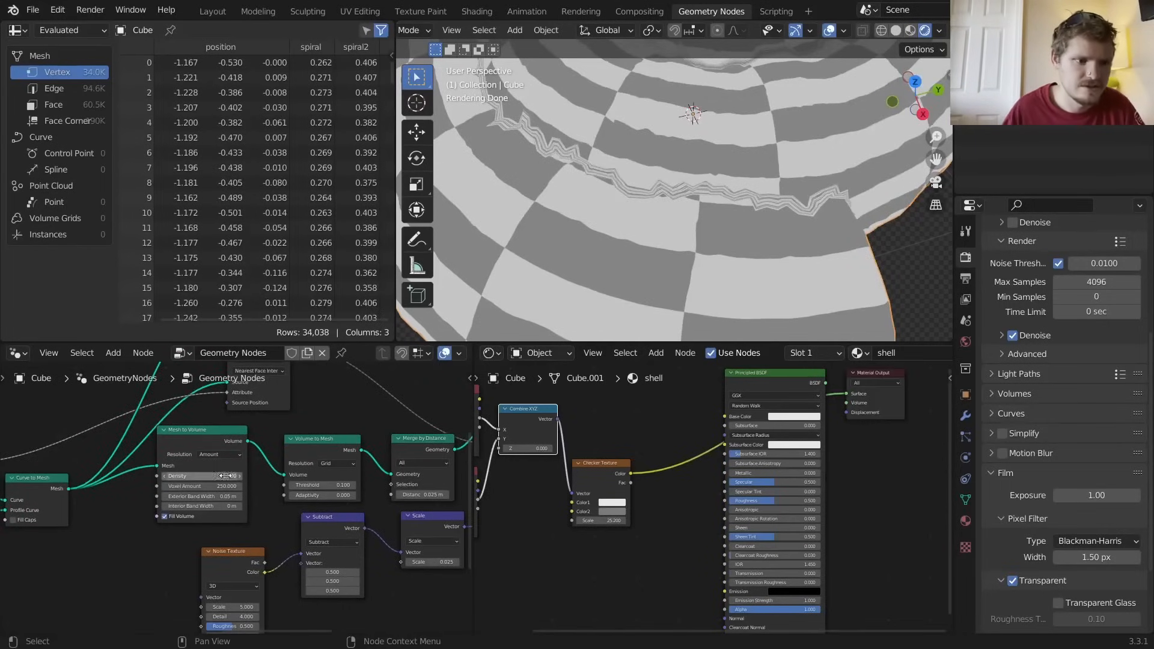
key("ctrl+z")
scroll(669, 114, "down", 5)
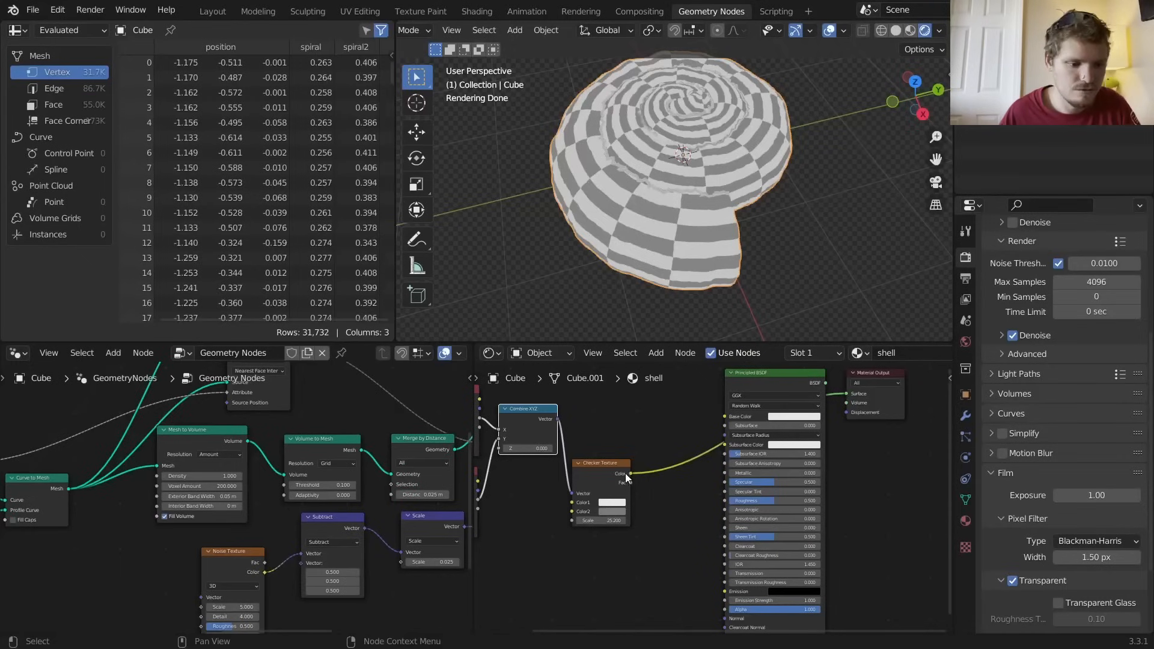
View the checker pattern as the Principled BSDF's Base Color, and delete the Checker Texture
left_click_drag(630, 475, 725, 416)
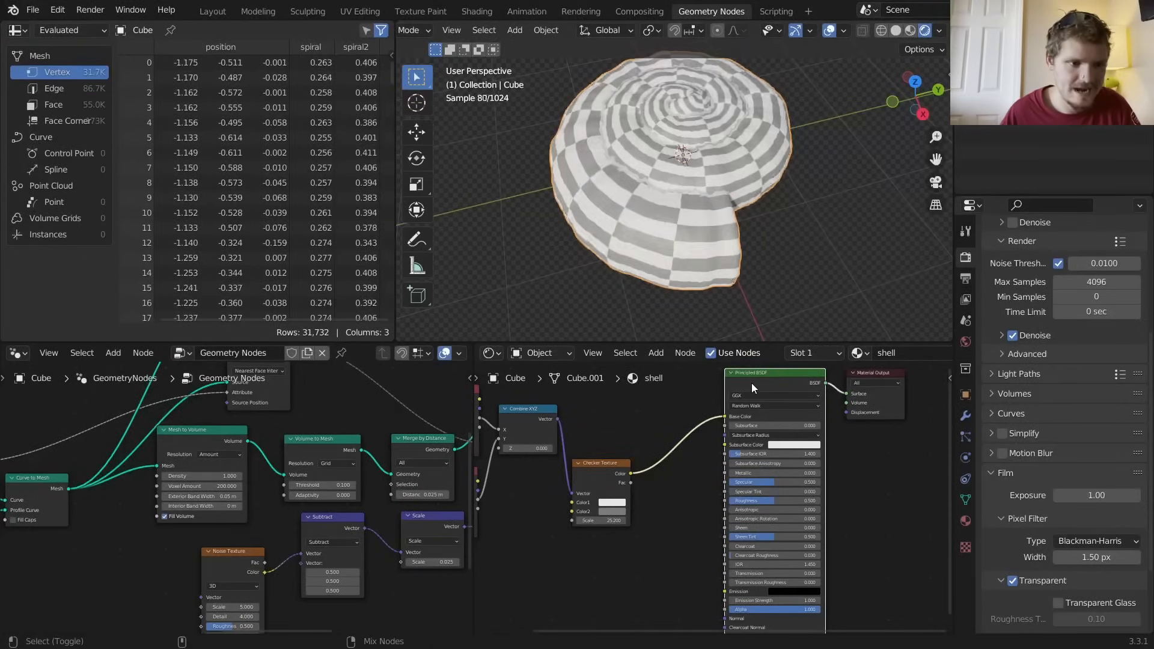
middle_click_drag(749, 167, 643, 179)
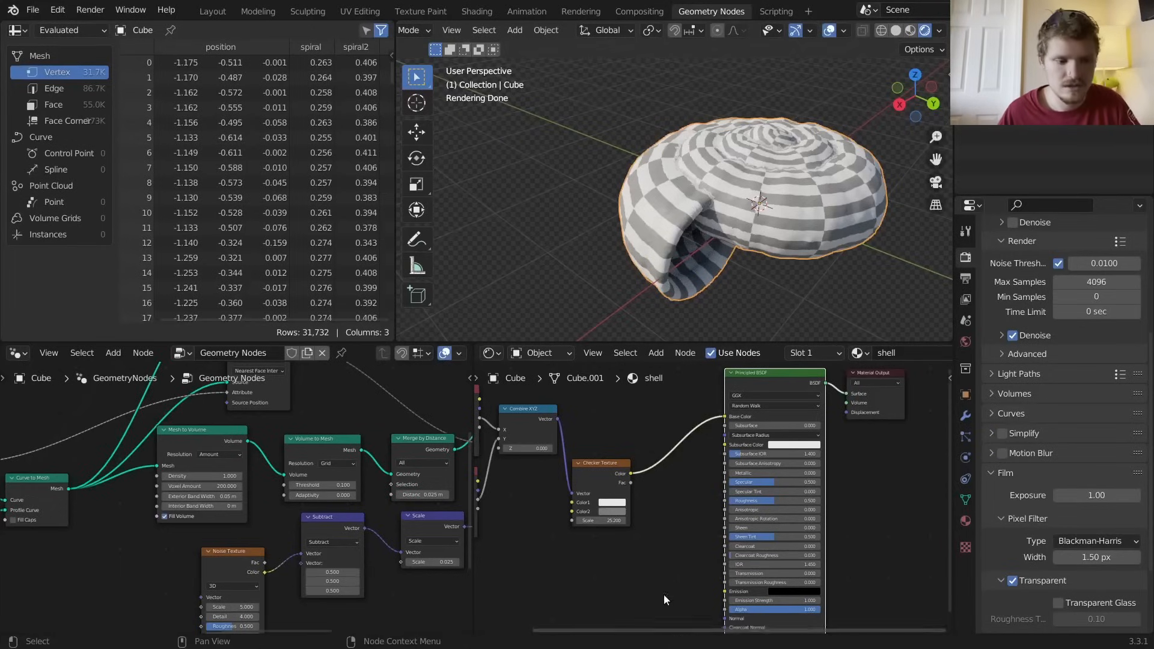
left_click(597, 474)
key("x")
Add a Wave Texture node between Combine XYZ and the Principled BSDF and preview it on the shell
middle_click_drag(639, 435, 628, 465)
key("shift+a")
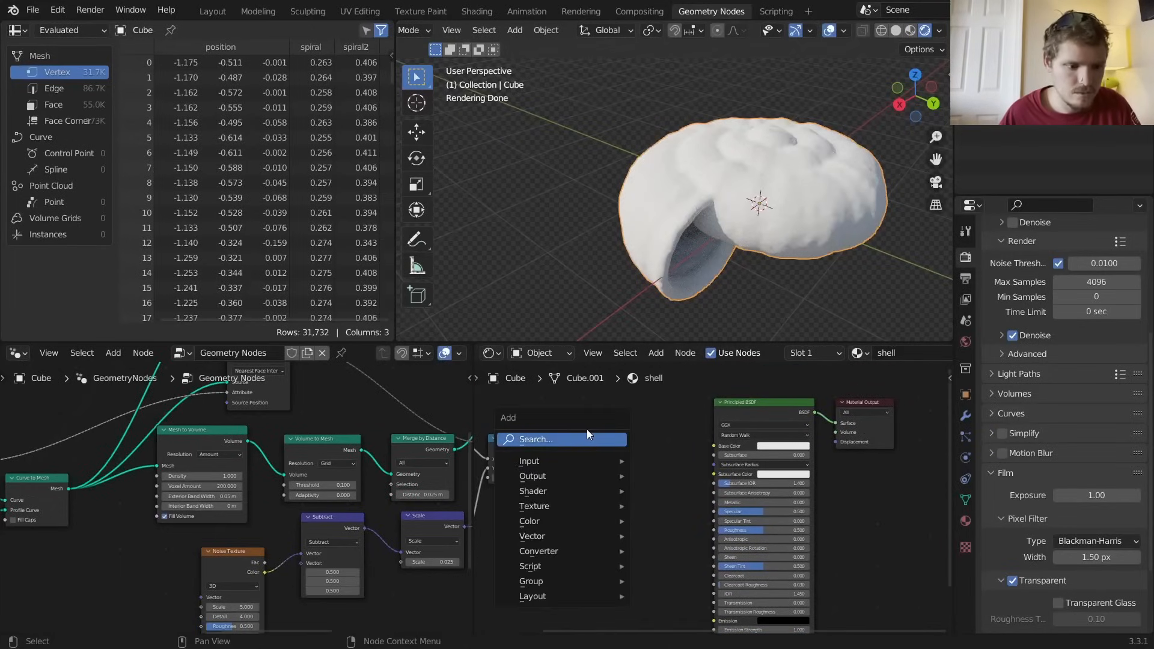
left_click(587, 433)
type("wave")
key("Down")
key("Return")
left_click(583, 433)
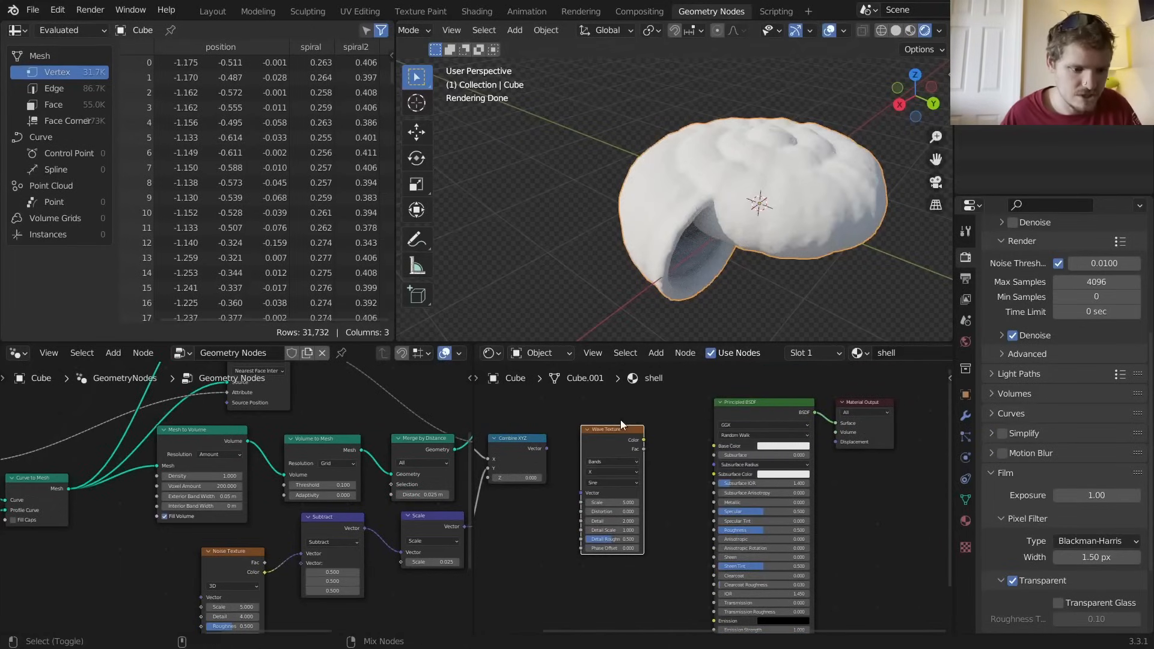
left_click(618, 431, "ctrl+shift")
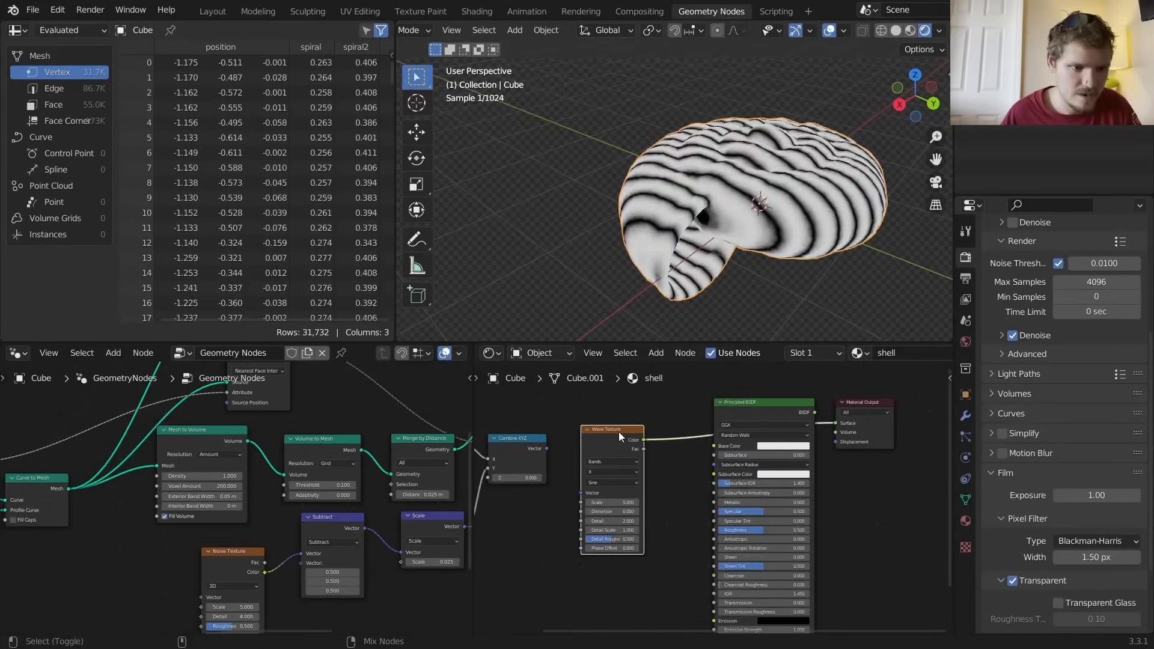
Connect the Combine XYZ vector to the Wave Texture and compare the Y and X bands directions on the shell
left_click(601, 471)
left_click(600, 487)
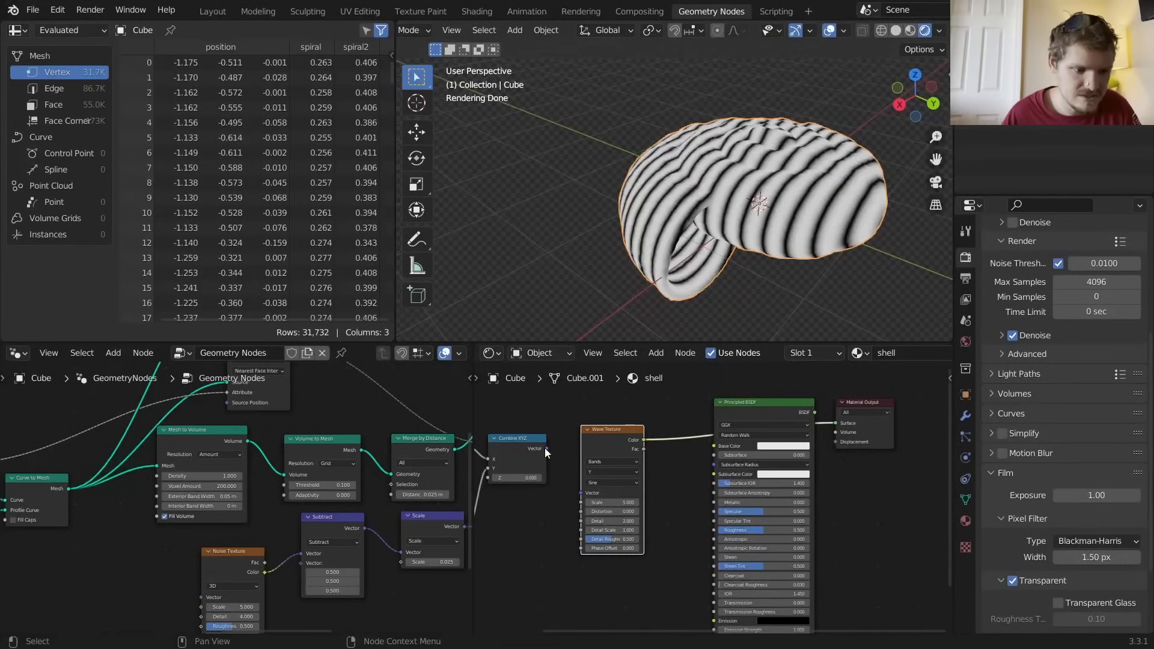
left_click_drag(546, 449, 581, 494)
middle_click_drag(775, 283, 785, 286)
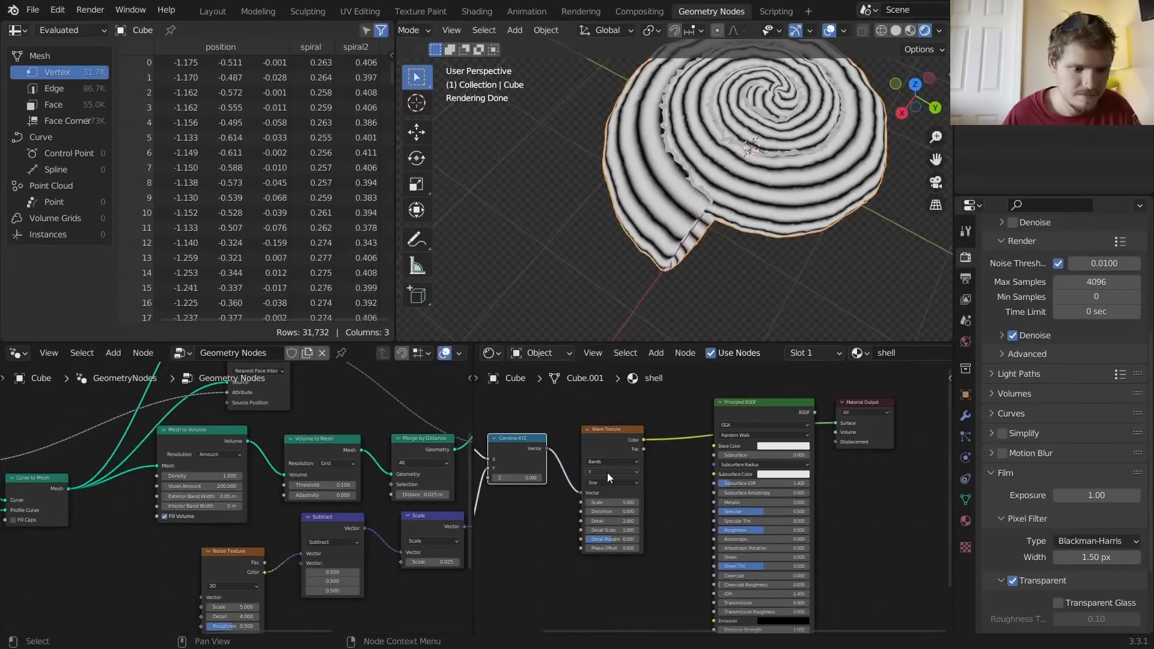
scroll(604, 472, "up", 2)
left_click(585, 463)
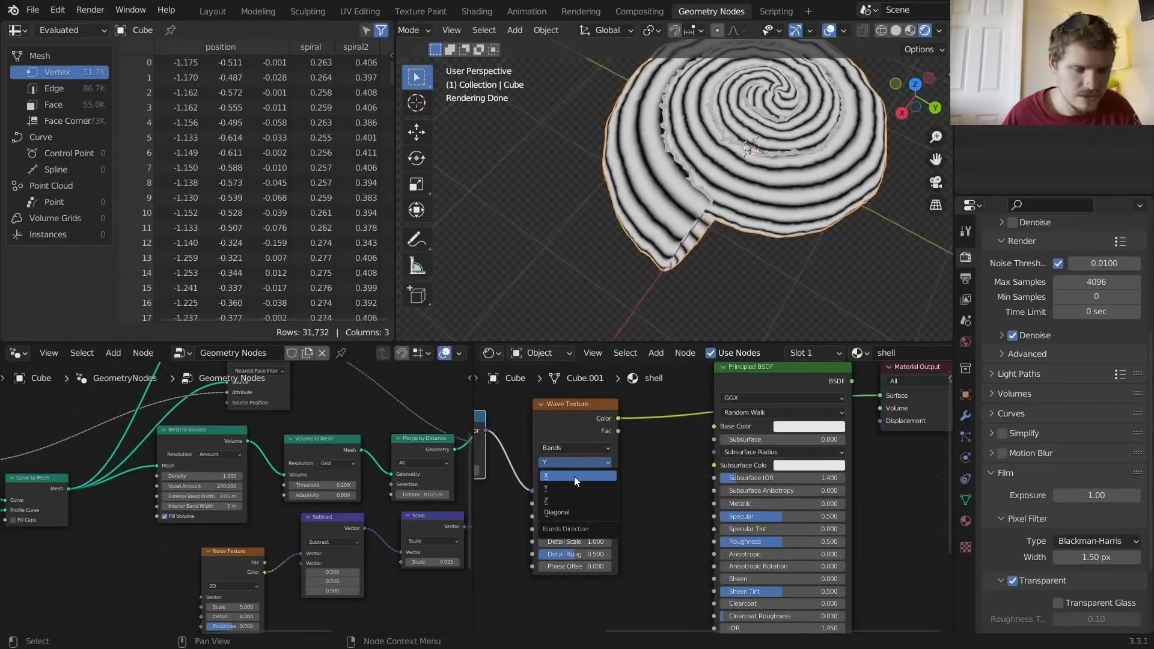
left_click(574, 476)
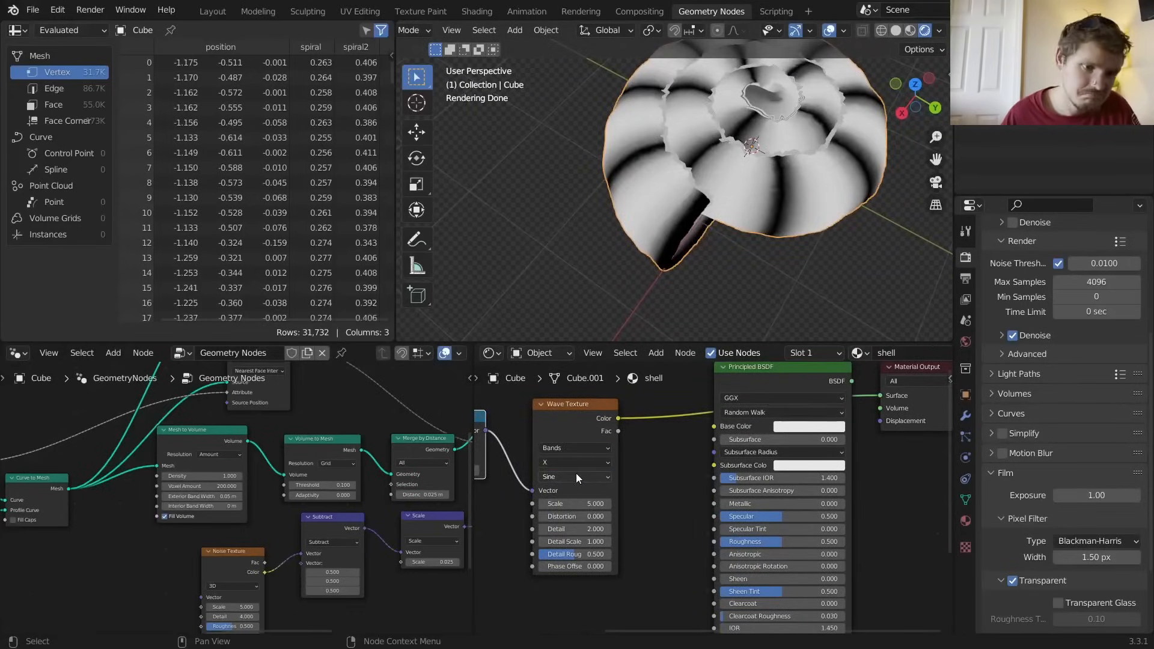
Set the Wave Texture's bands direction to Diagonal, with Distortion 8.6, Detail 8.2 and Detail Roughness 0.809
left_click(581, 463)
left_click(576, 511)
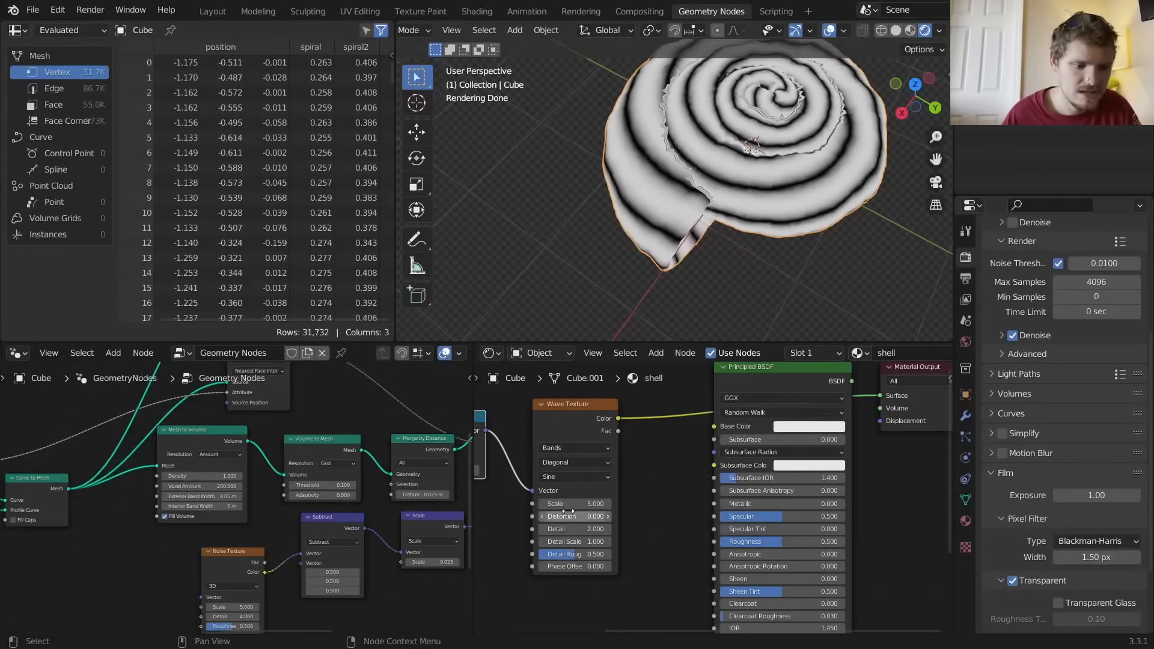
left_click_drag(568, 511, 601, 559)
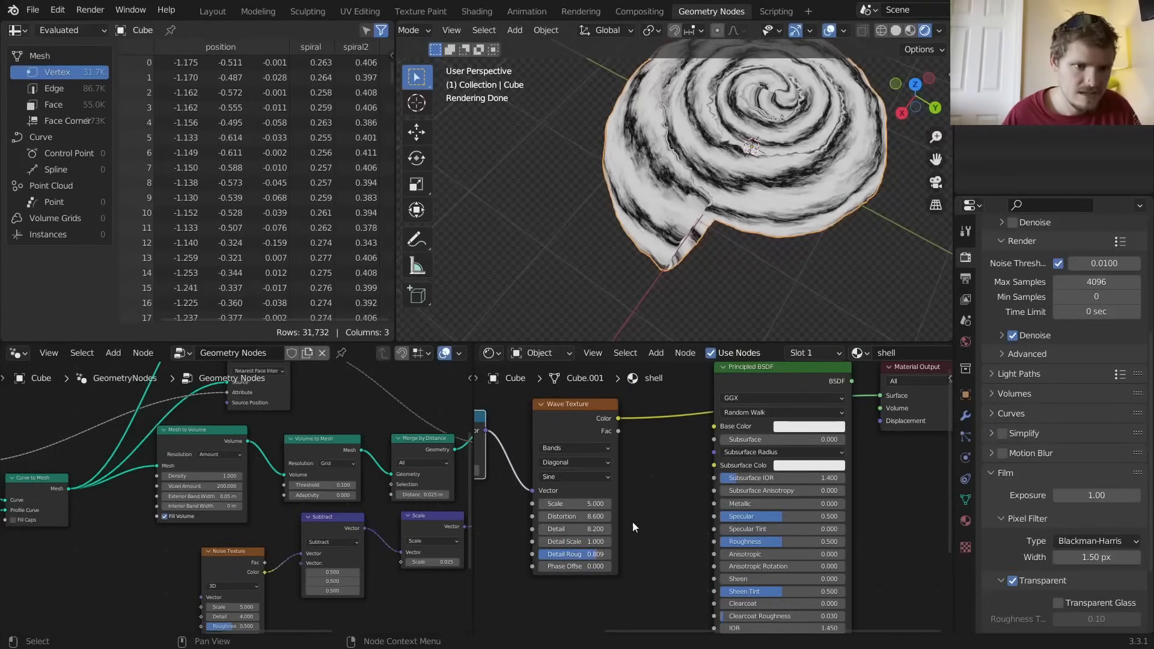
Add a ColorRamp between the Wave Texture and the Principled BSDF, making room for it, and preview it on the shell
key("Home")
left_click_drag(506, 566, 595, 440)
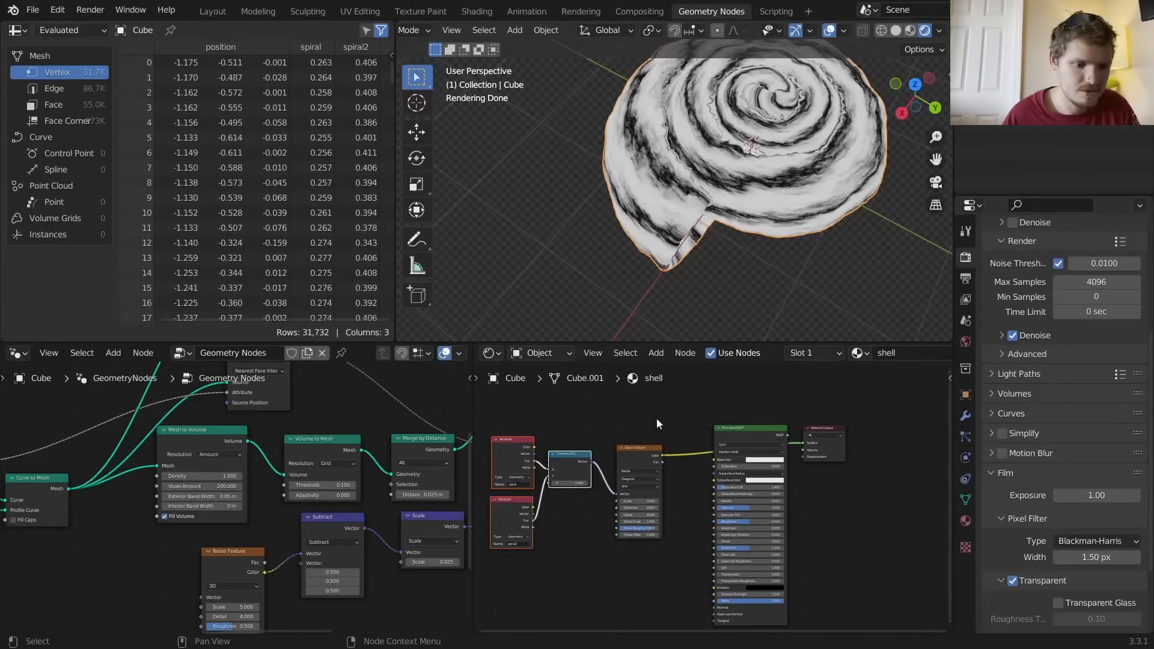
key("shift+a")
type("colo")
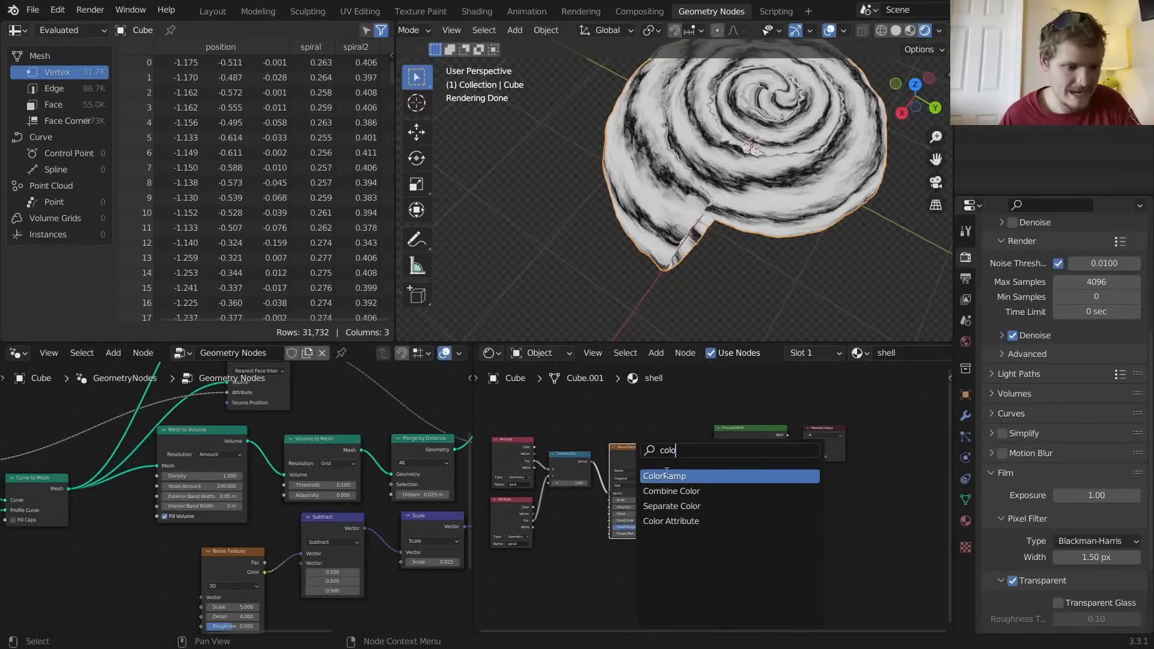
key("Return")
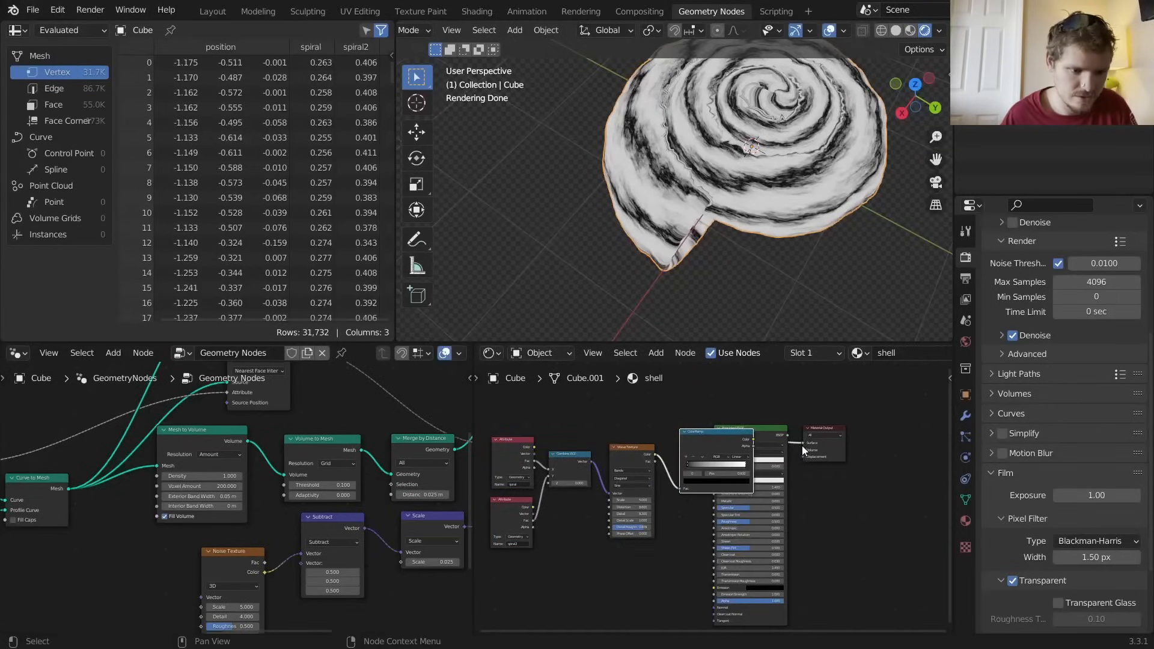
left_click(710, 453)
left_click(735, 437, "ctrl+shift")
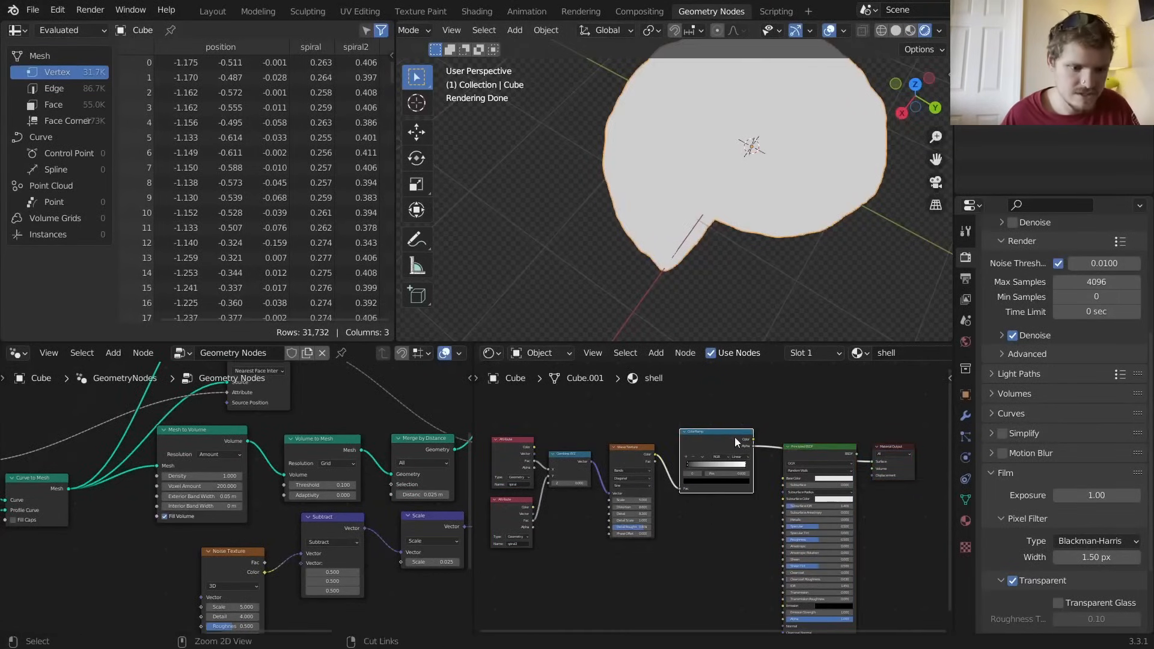
Preview the ColorRamp's colour on the shell and tint its white stop peach, with hue 0.044, saturation 0.595 and value 1
scroll(722, 445, "up", 5)
middle_click_drag(705, 446, 686, 501)
left_click(564, 495, "ctrl+shift")
scroll(563, 500, "up", 7)
left_click(667, 515)
left_click(679, 534)
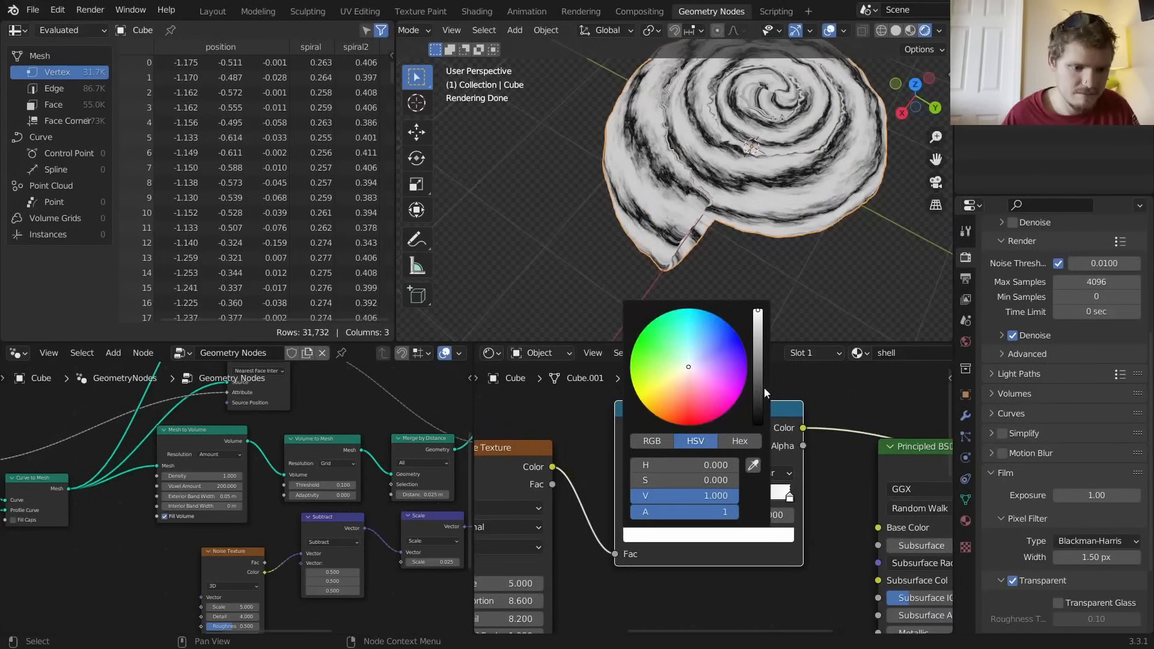
left_click_drag(685, 373, 682, 385)
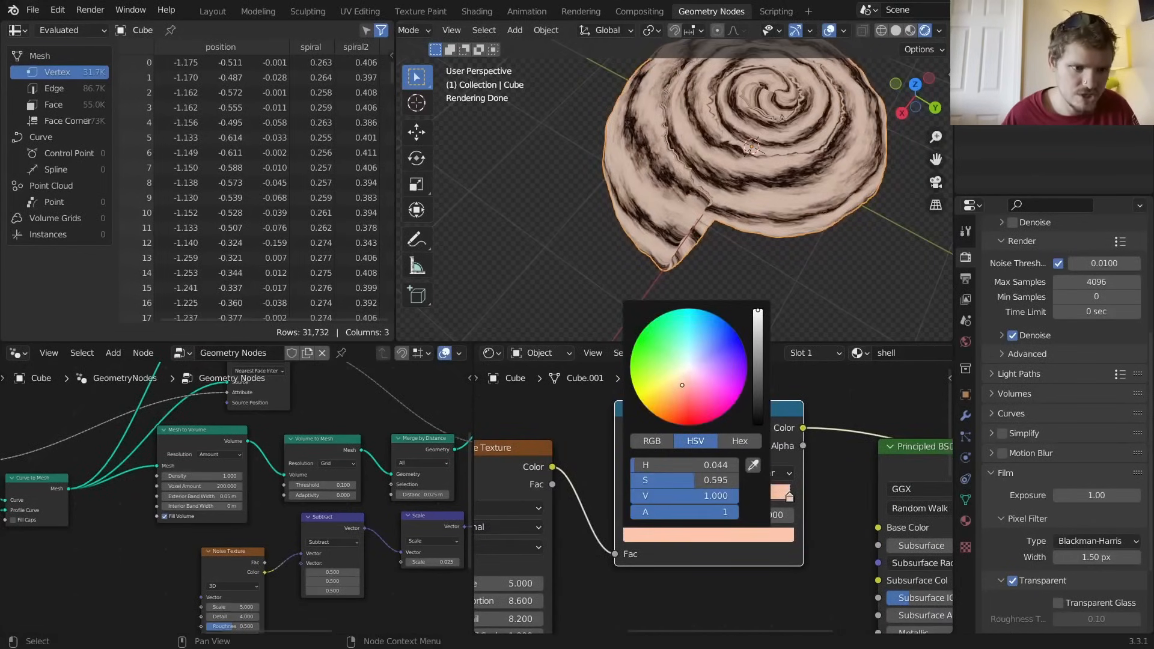
Change the ColorRamp's black stop to a medium brown and connect its Color output to the Principled BSDF's Base Color
left_click(628, 516)
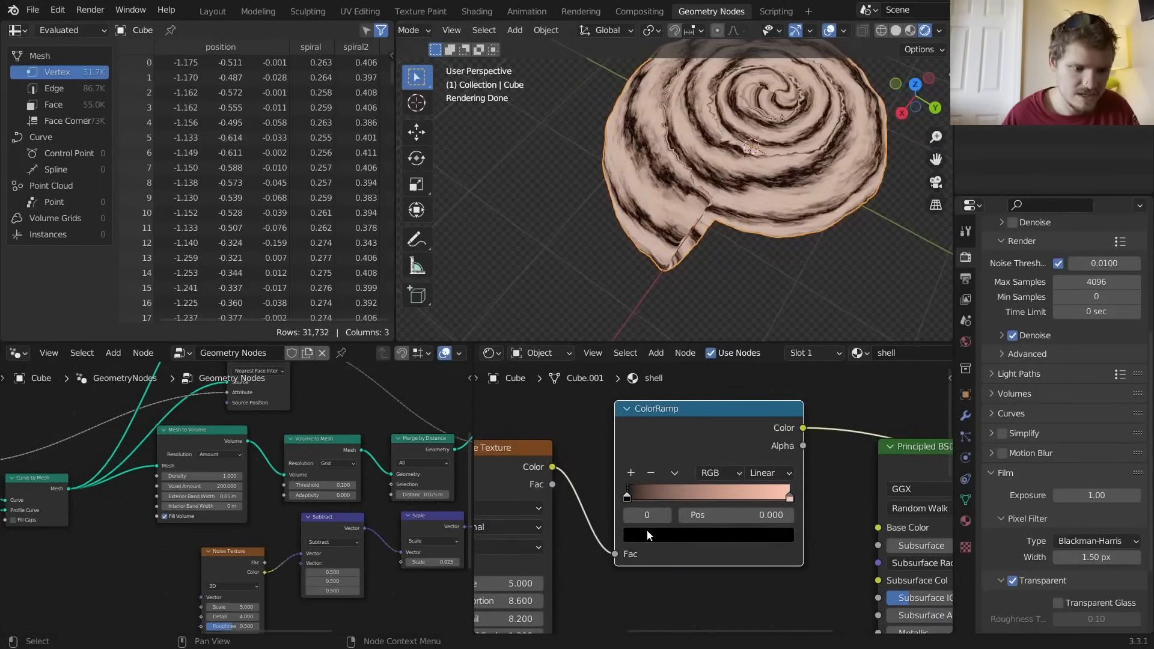
left_click(646, 532)
left_click(756, 364)
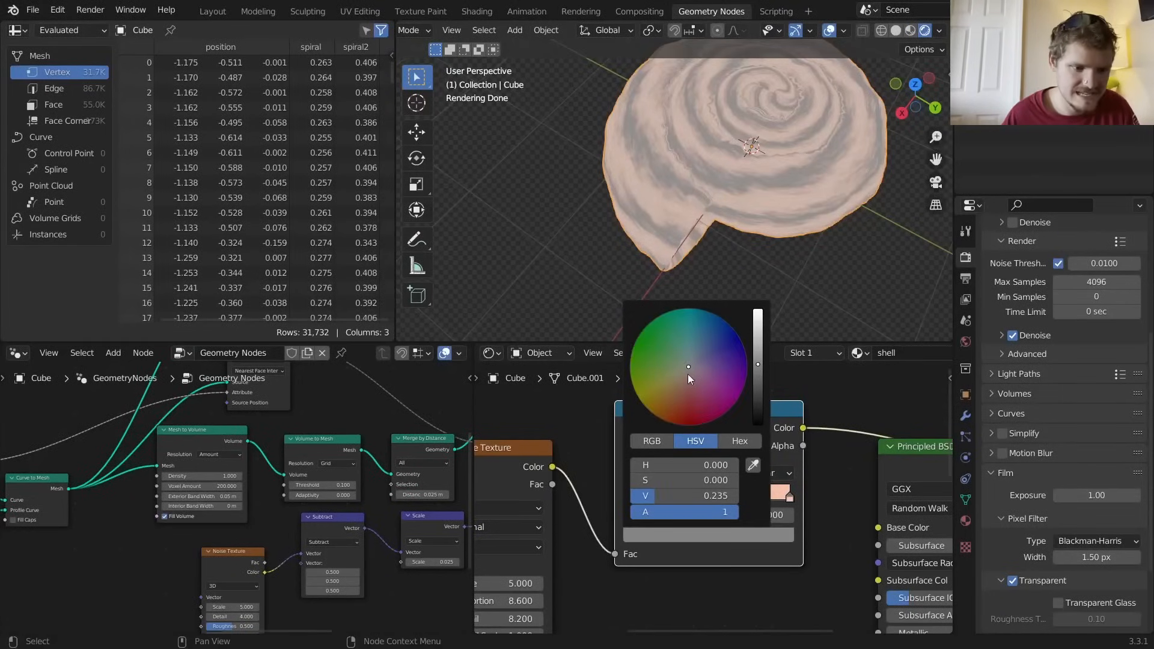
left_click_drag(688, 374, 680, 388)
middle_click_drag(918, 467, 850, 450)
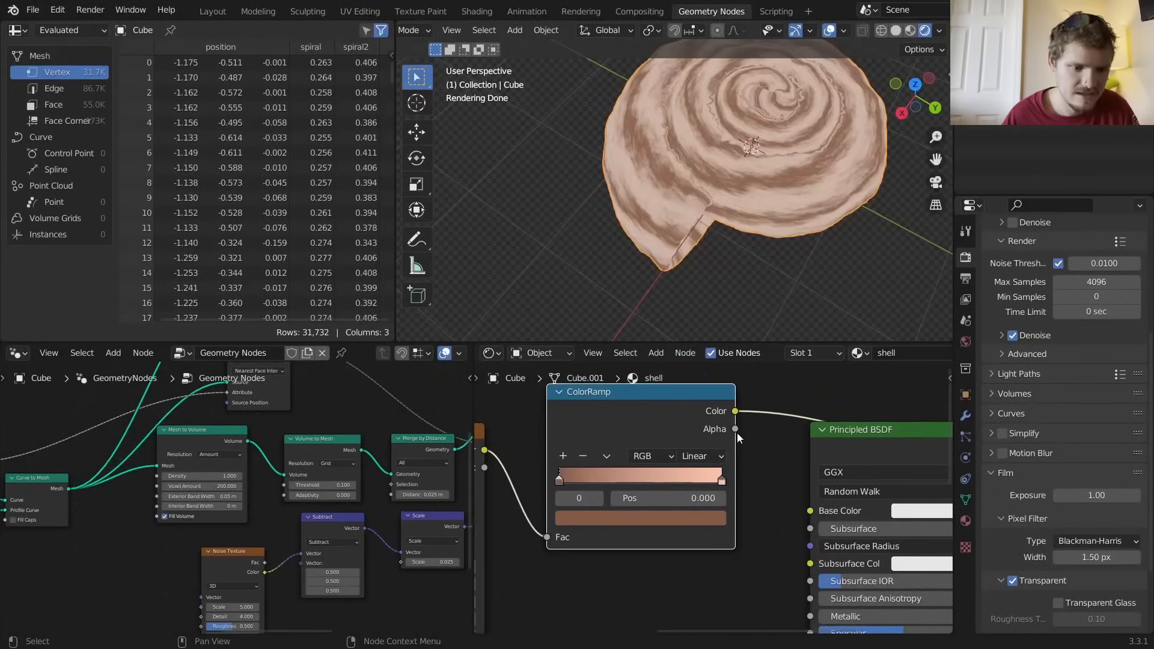
left_click_drag(735, 412, 815, 510)
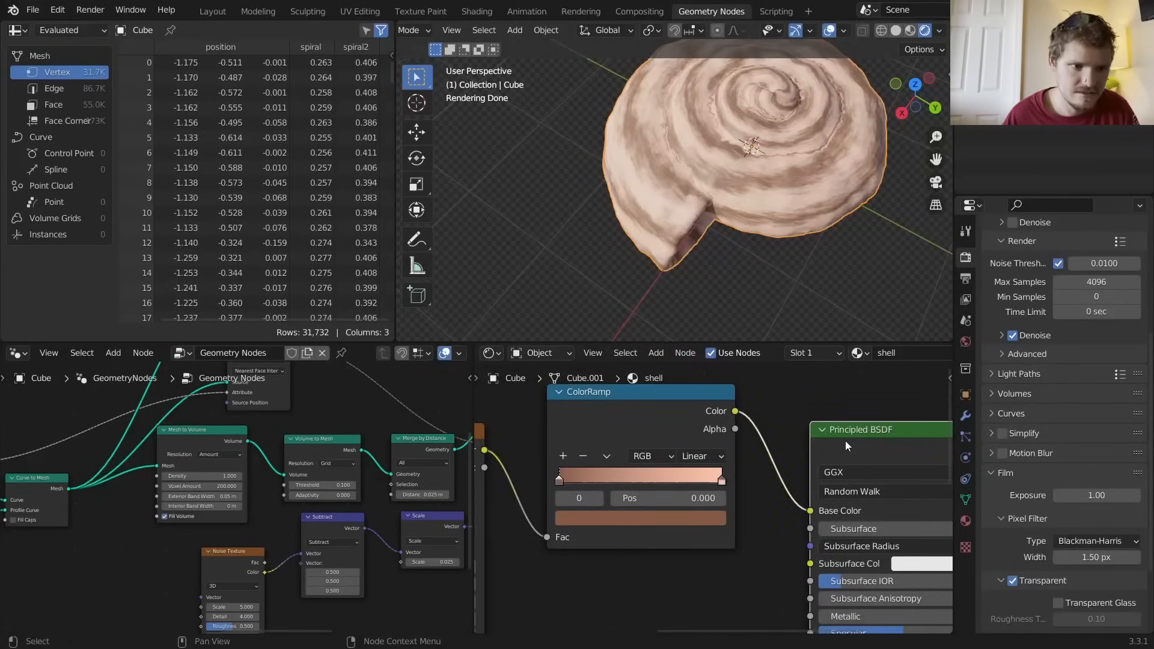
Lower the saturation of the ColorRamp's peach end stop to a very pale pink
scroll(687, 468, "up", 3)
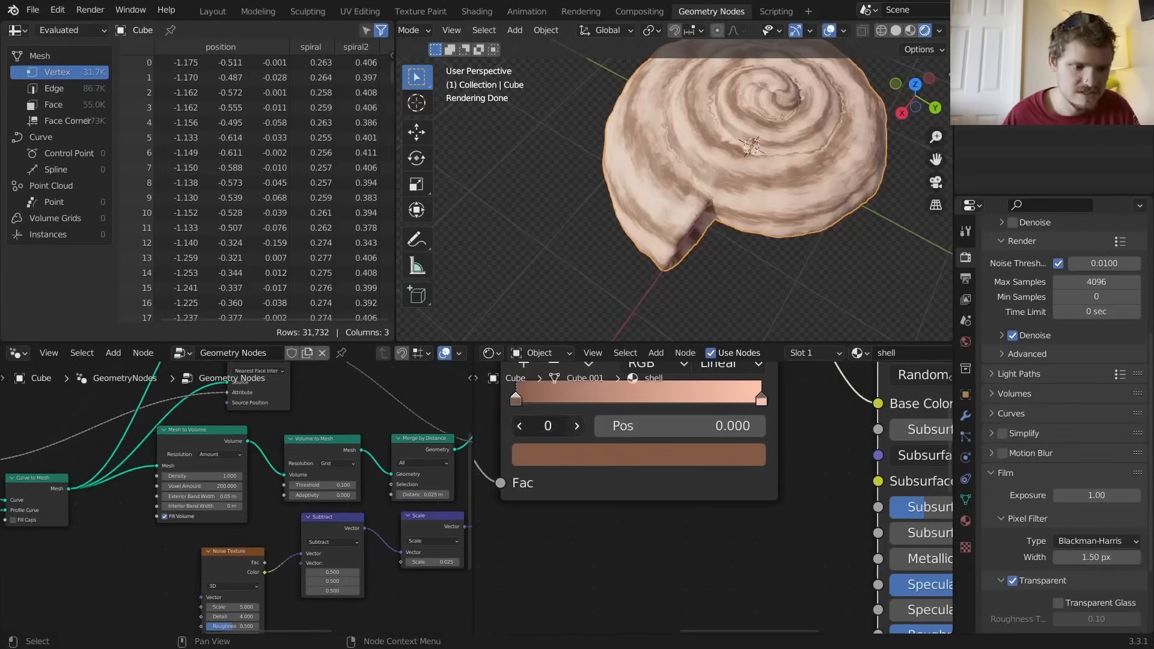
left_click(761, 399)
left_click(597, 457)
left_click_drag(609, 373, 561, 373)
Soften the ColorRamp's brown stop to a muted pinkish beige, with hue 0.041, saturation 0.389 and value 0.464
left_click(520, 426)
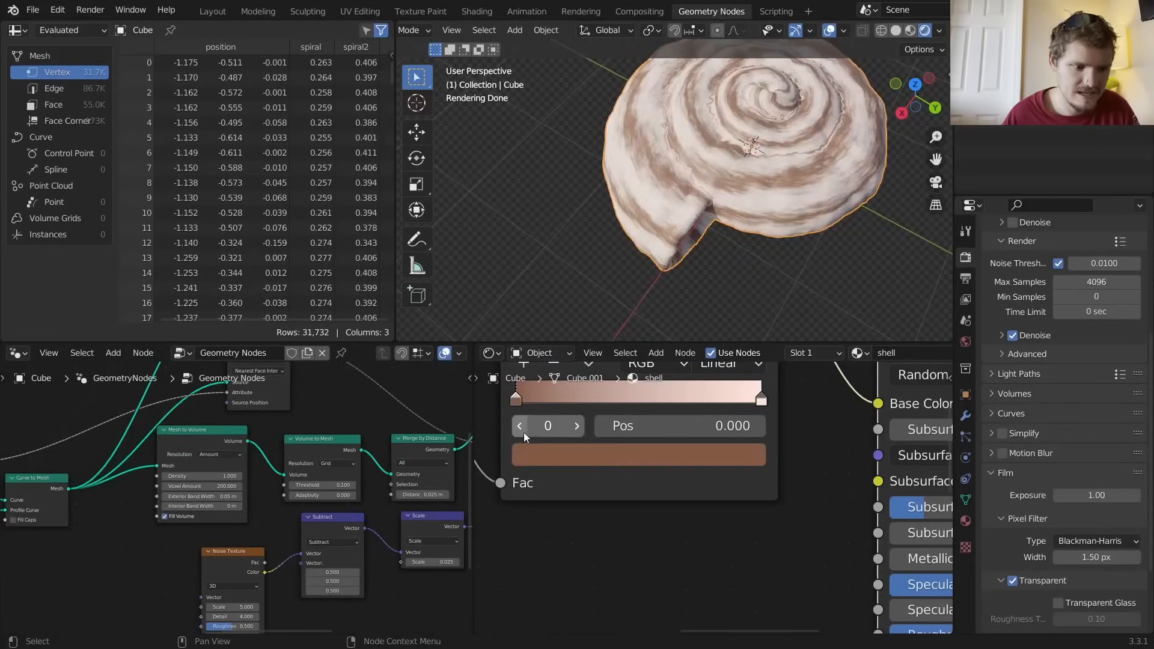
left_click(539, 455)
left_click_drag(613, 373, 571, 373)
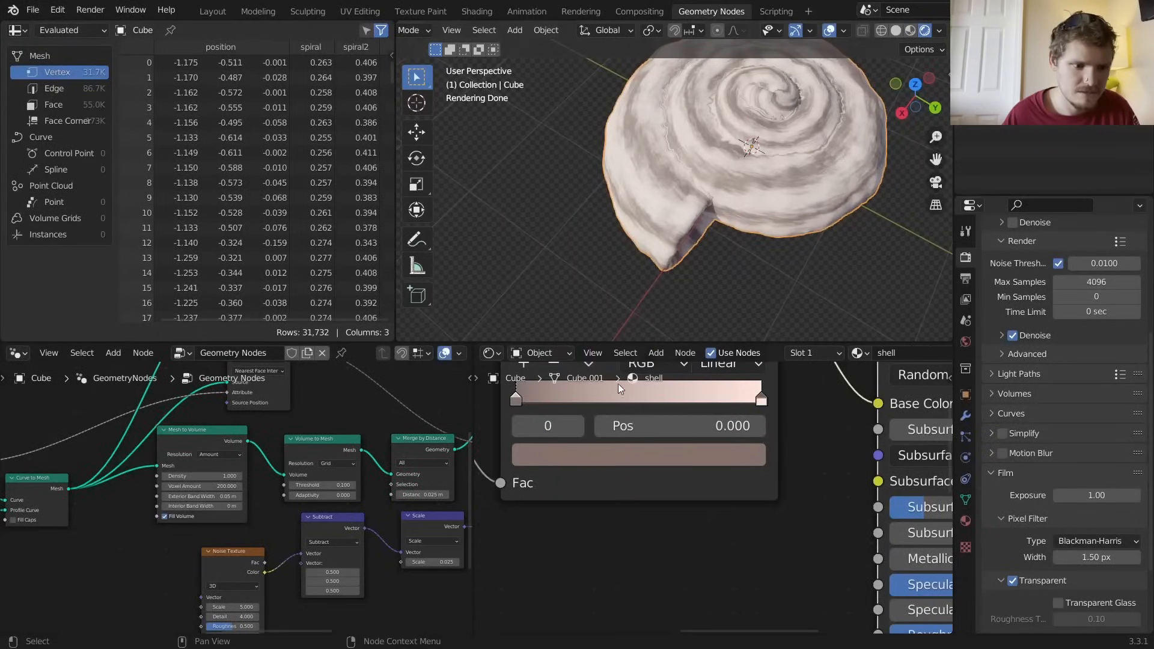
left_click(632, 449)
left_click(716, 175)
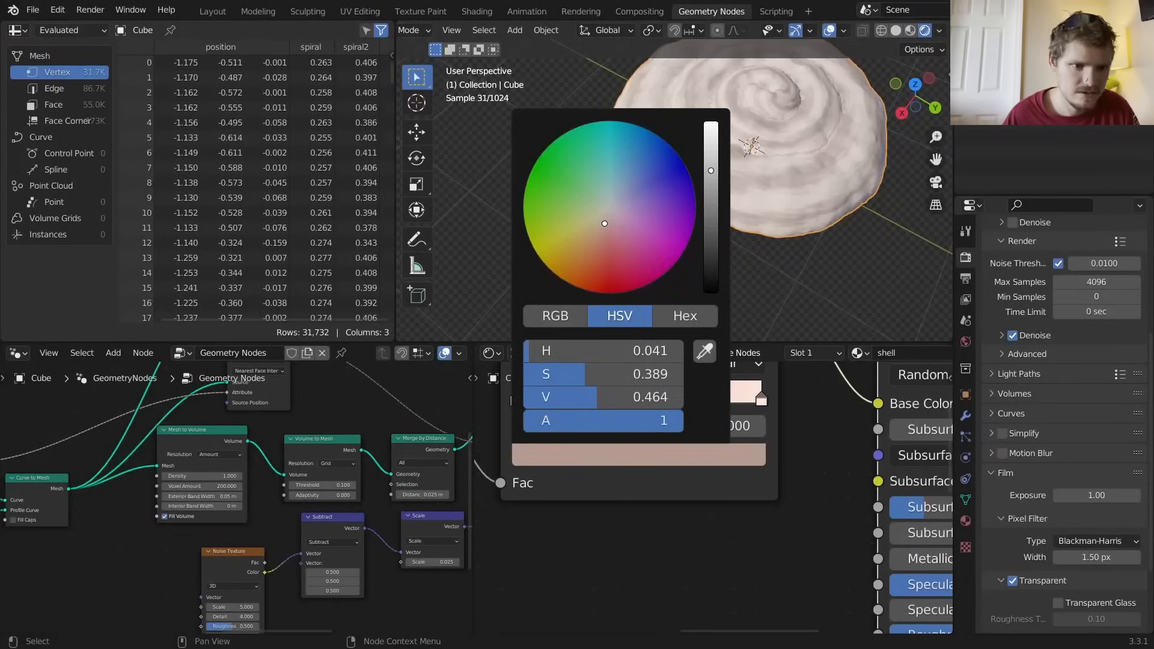
scroll(710, 201, "up", 3)
middle_click_drag(763, 177, 705, 169, "shift")
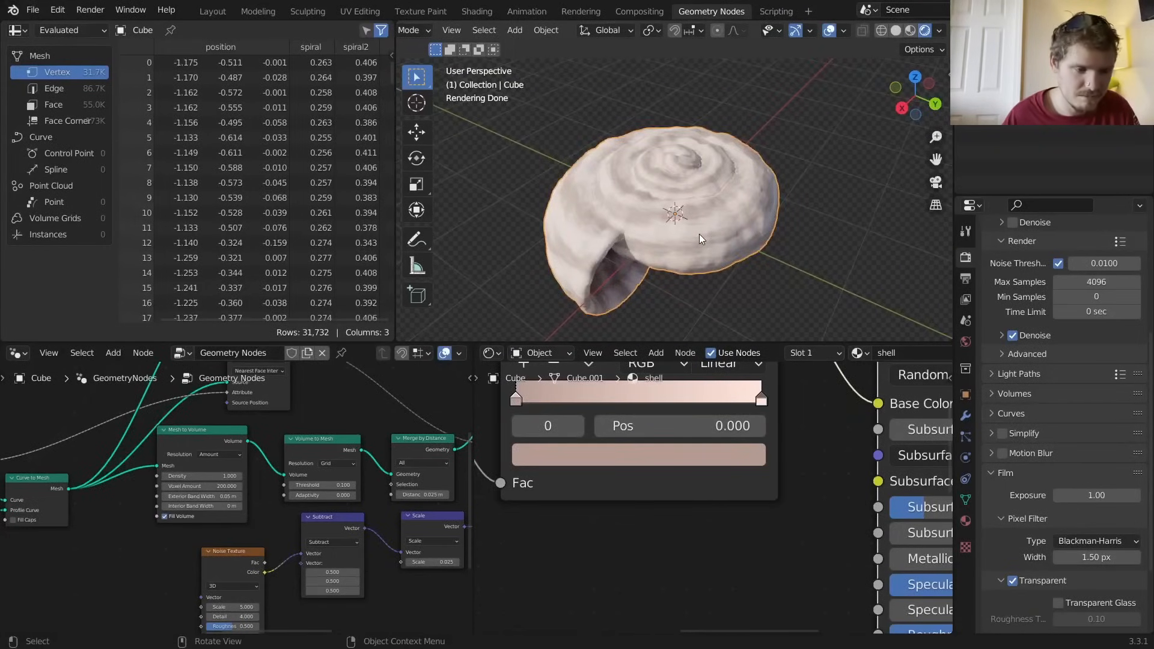
Add a second Wave Texture below the ColorRamp, feed it the Combine XYZ vector and preview it on the shell
scroll(714, 492, "down", 6)
middle_click_drag(679, 451, 778, 368)
key("shift+a")
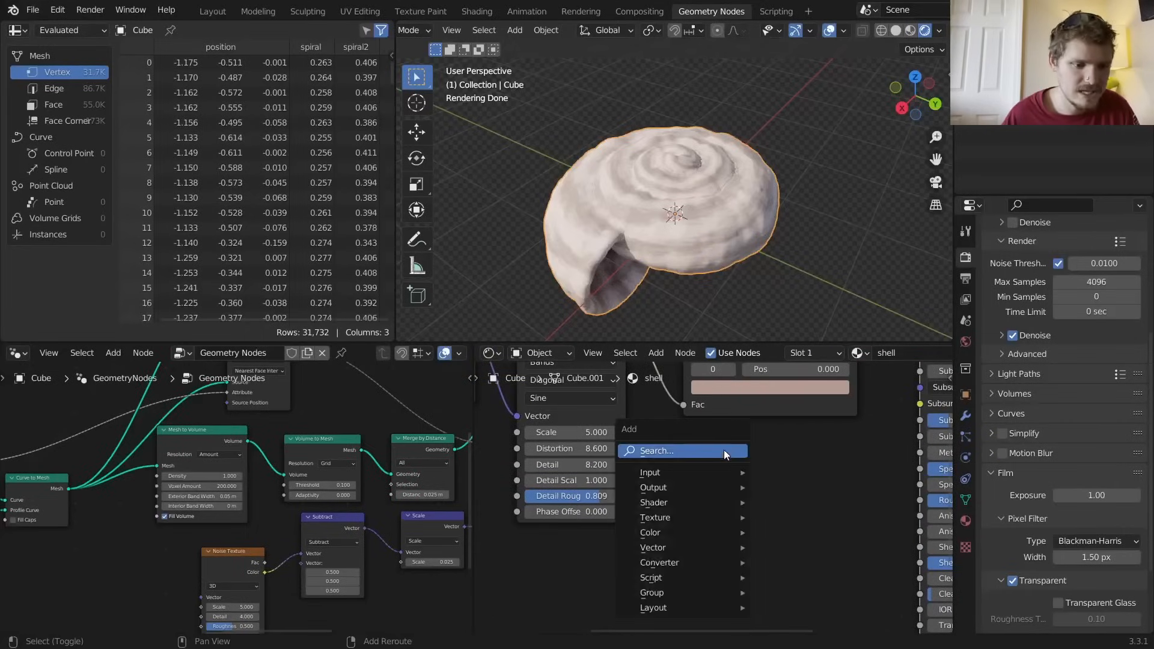
left_click(723, 449)
type("wav")
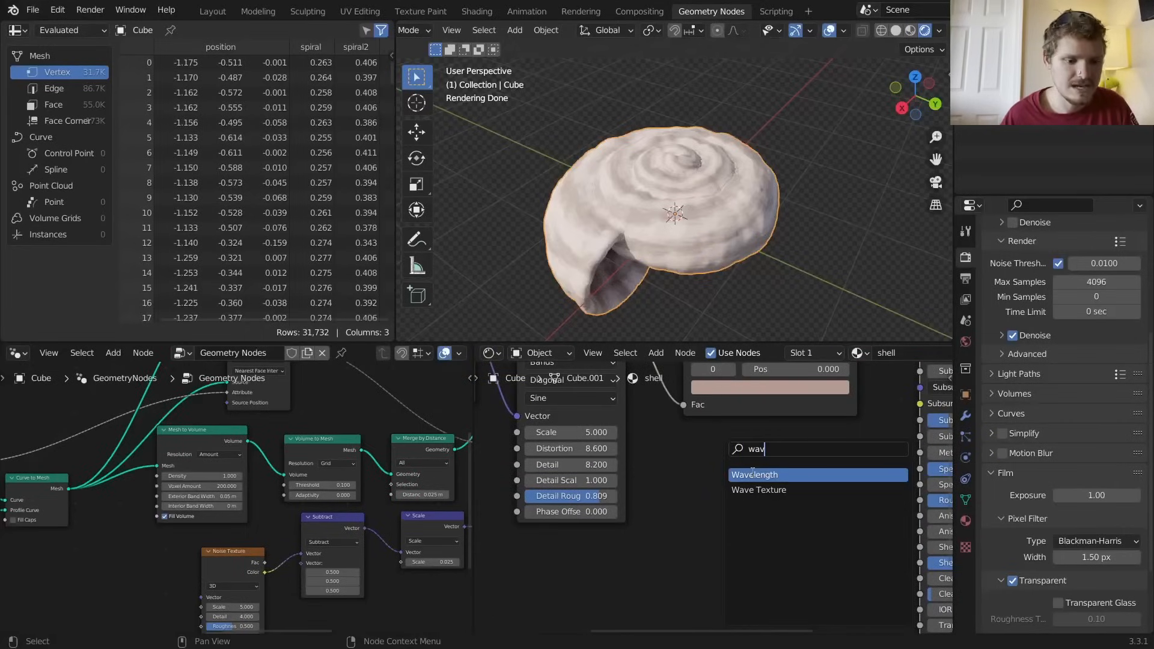
left_click(759, 490)
scroll(604, 437, "down", 3)
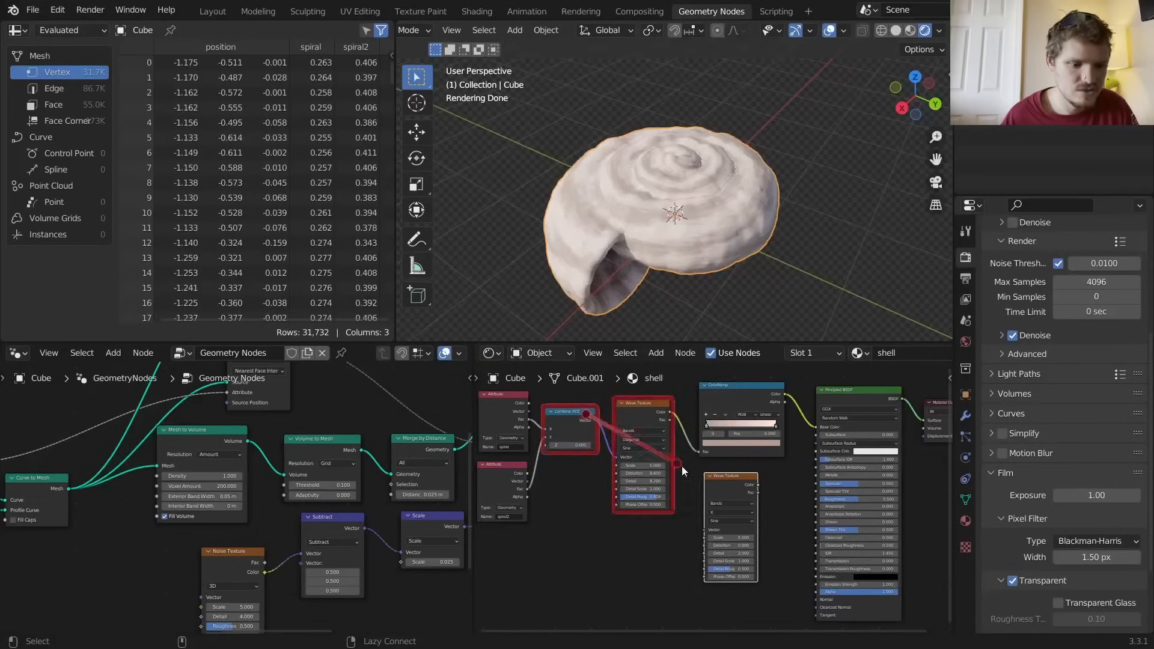
left_click(730, 496)
left_click(729, 484, "ctrl+shift")
Set the second Wave Texture's Scale to 65.3, Distortion 7.8, Detail 7.2 and Detail Roughness 0.846, and try shifting its Phase Offset
scroll(731, 518, "up", 6)
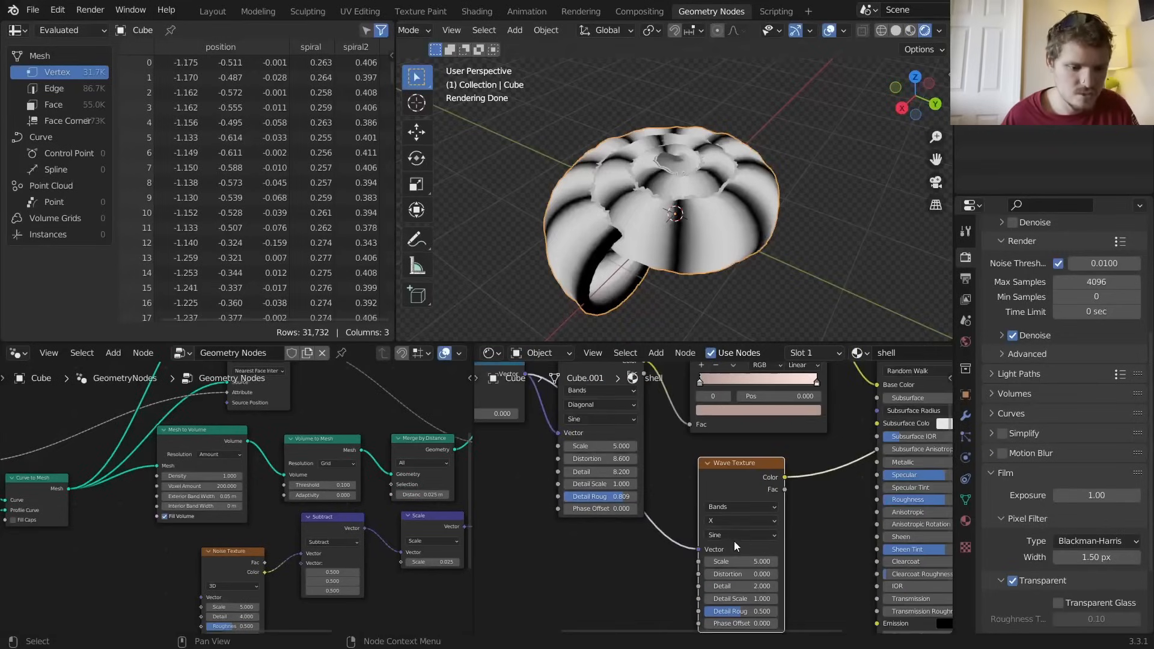
middle_click_drag(734, 543, 734, 497)
left_click_drag(738, 508, 775, 522)
scroll(661, 282, "up", 5)
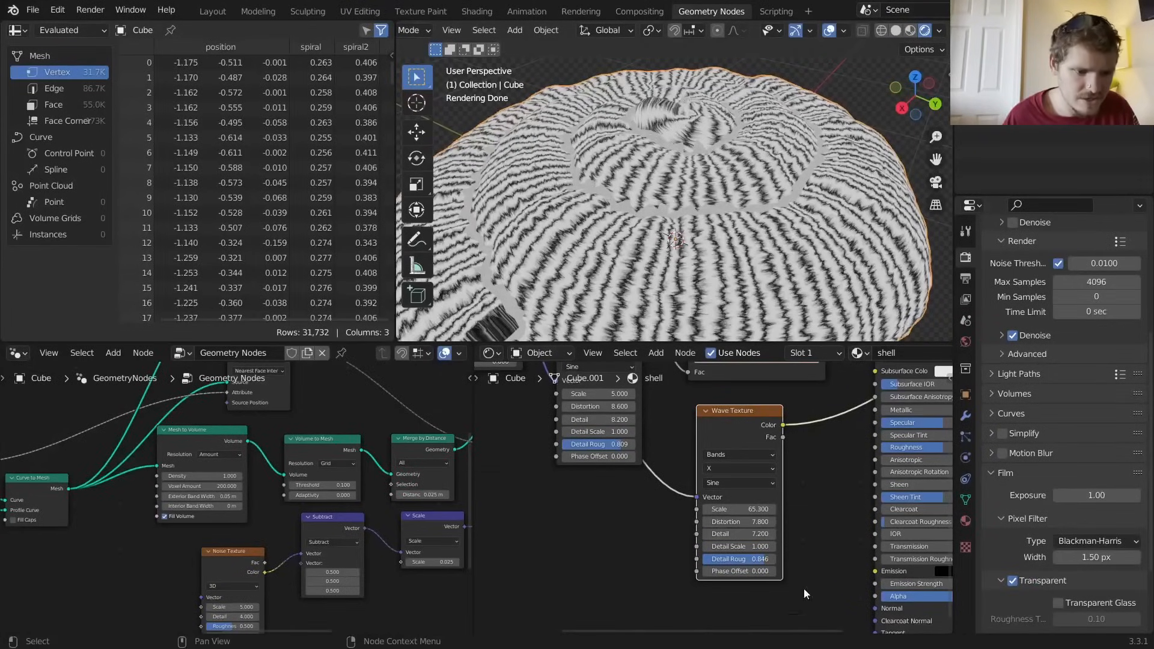
left_click_drag(739, 571, 769, 571)
right_click(751, 571)
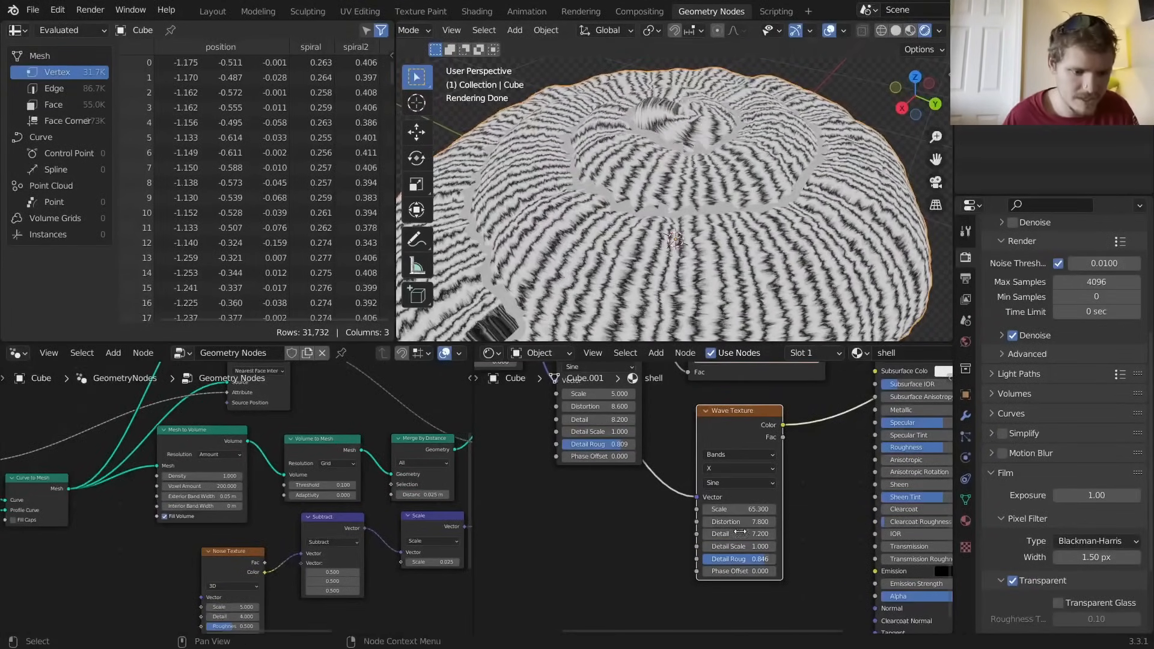
Refine the second Wave Texture to Scale 109.1, Detail 4 and Detail Scale 34.4
left_click_drag(752, 509, 780, 509)
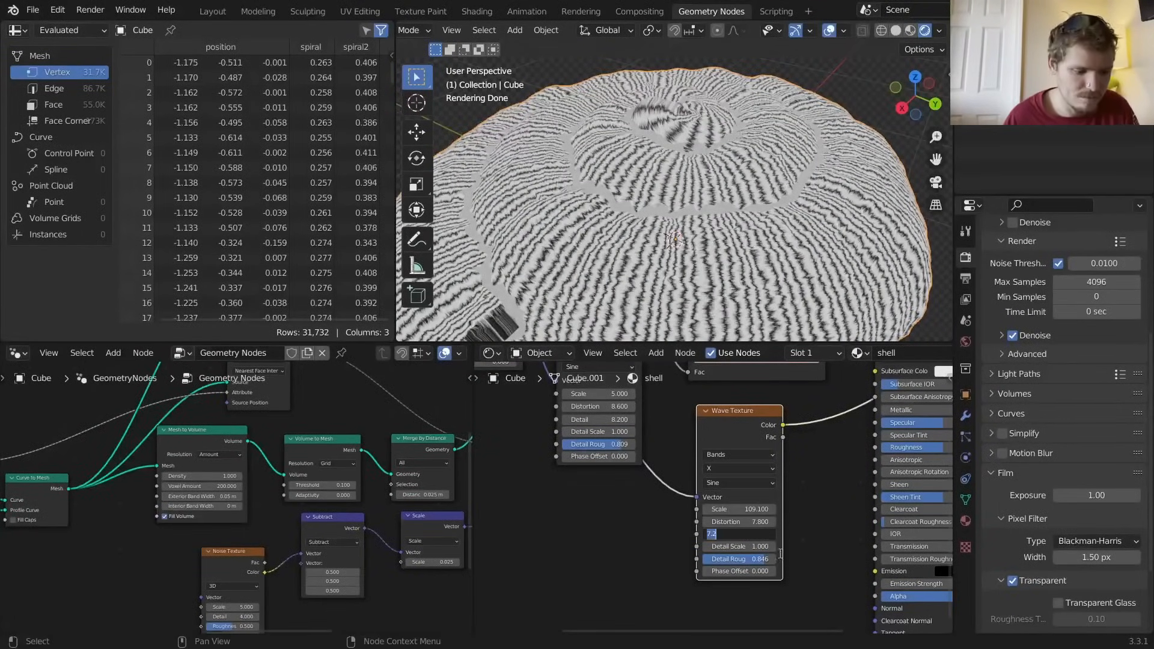
type("4")
key("Return")
left_click_drag(755, 546, 798, 547)
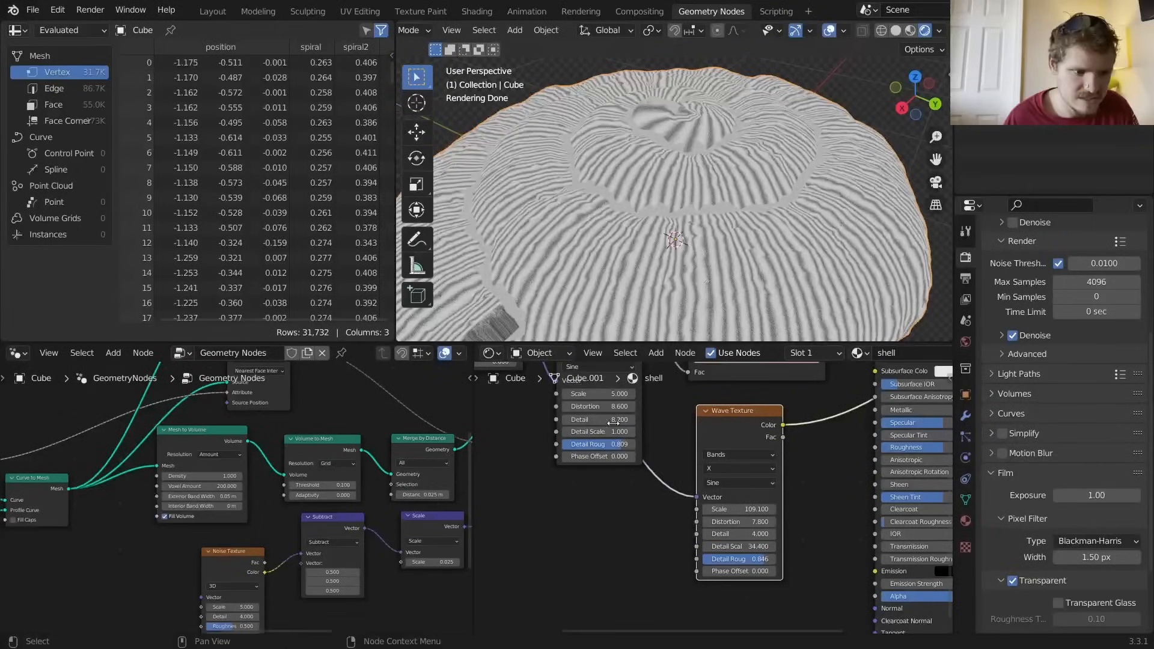
Preview the ColorRamp, set the first Wave Texture's Detail Scale to 10.2, and return the Principled BSDF to the material output
middle_click_drag(603, 429, 635, 483)
middle_click_drag(765, 431, 738, 495)
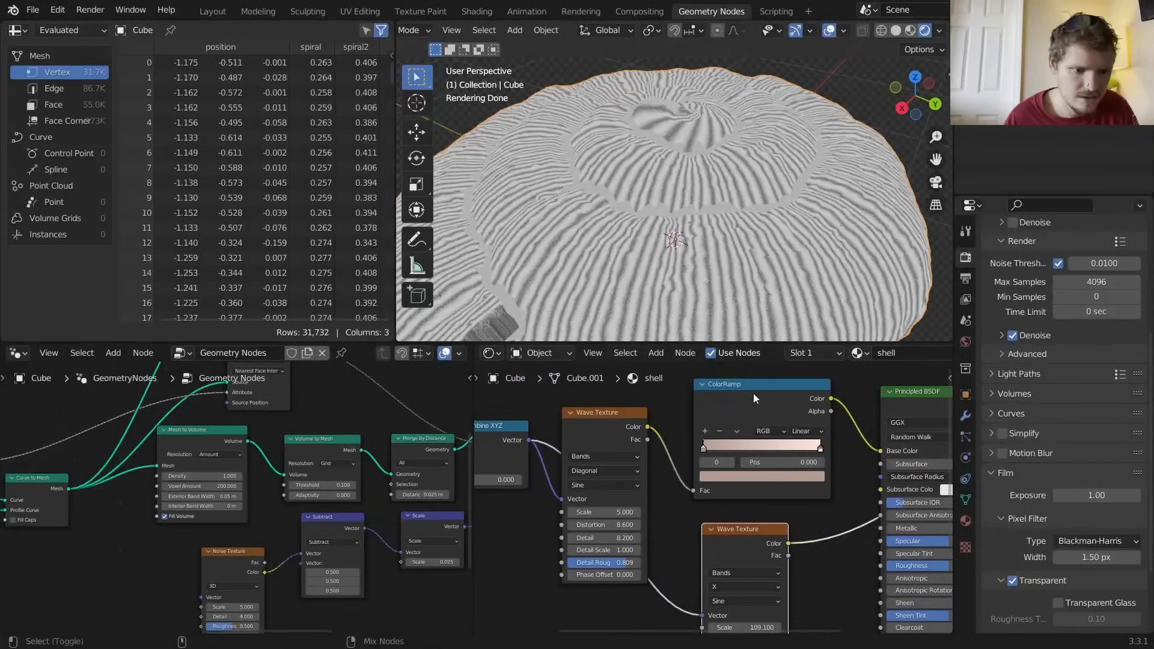
left_click(753, 395, "ctrl+shift")
left_click_drag(605, 552, 640, 552)
scroll(671, 241, "down", 2)
middle_click_drag(777, 404, 611, 413)
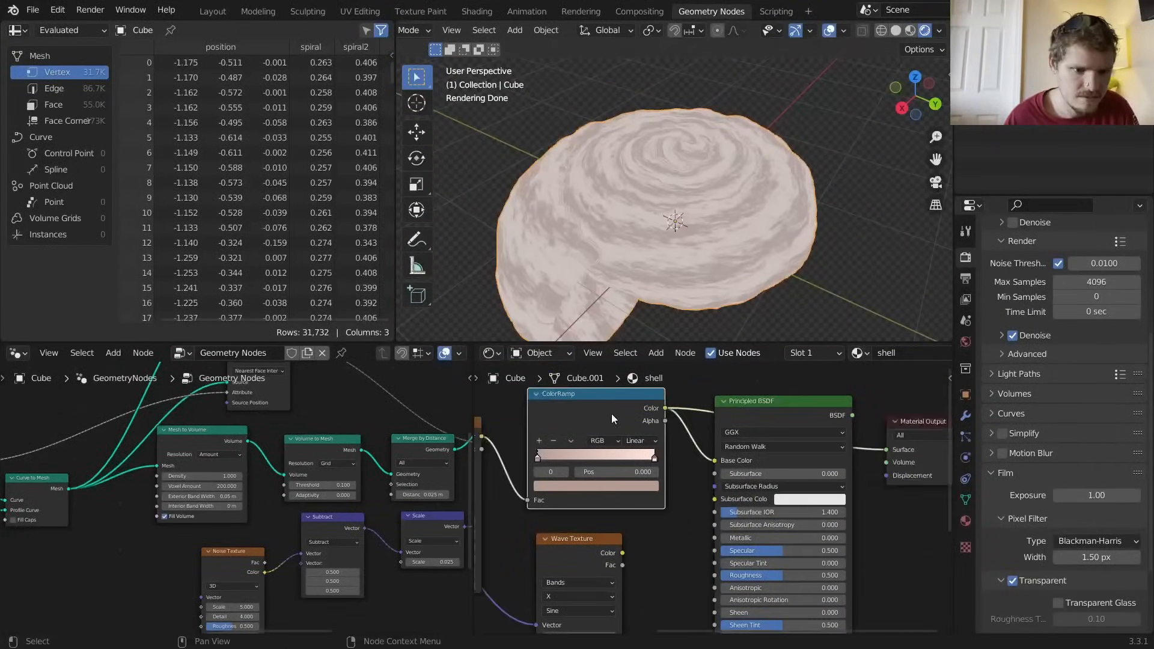
left_click(766, 406, "ctrl+shift")
Make room beside the second Wave Texture, preview it on the shell and add a Bump node after it
middle_click_drag(593, 537, 636, 406)
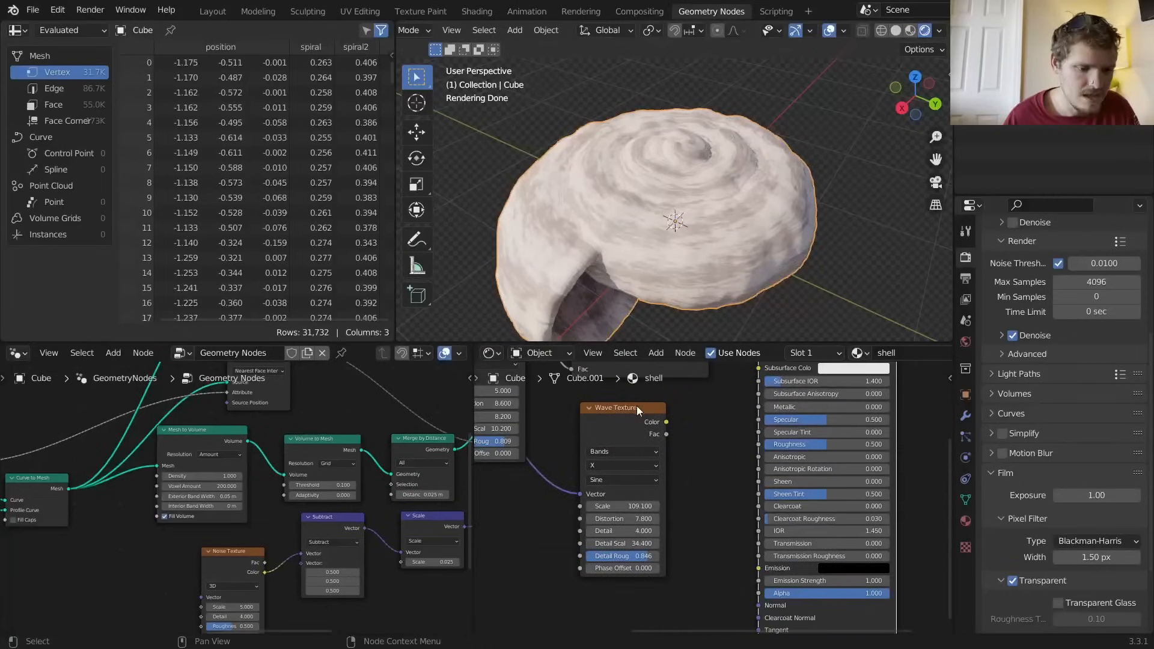
left_click_drag(621, 420, 591, 456)
left_click(591, 459, "ctrl+shift")
key("shift+a")
left_click(596, 421)
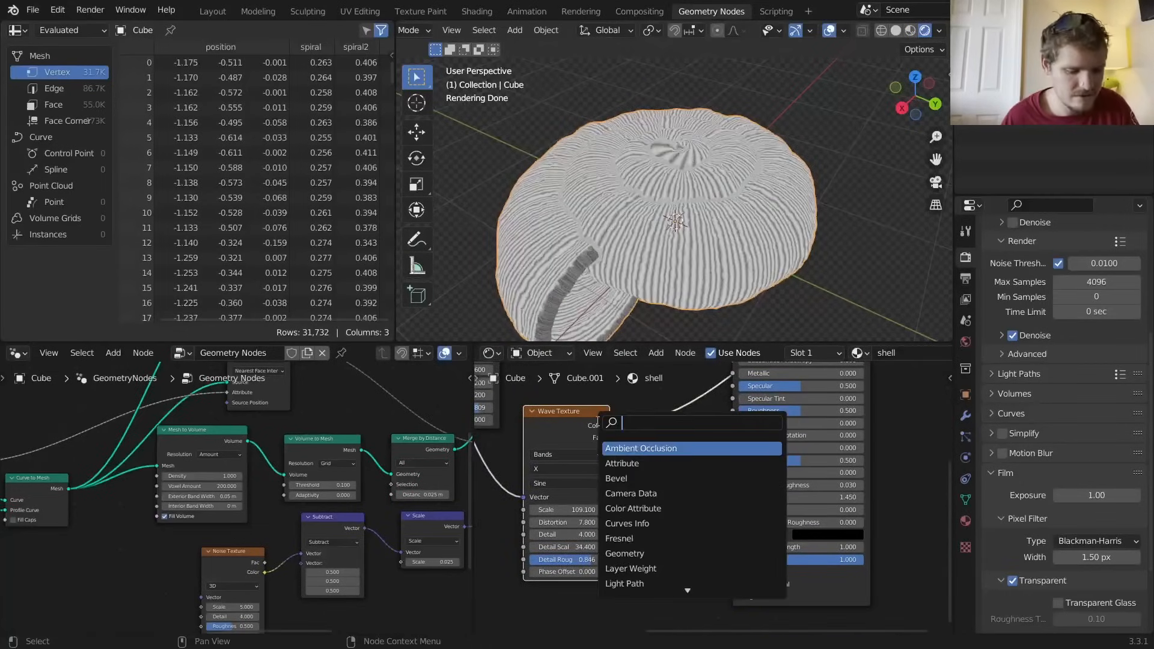
type("bum")
left_click(630, 448)
left_click(647, 460)
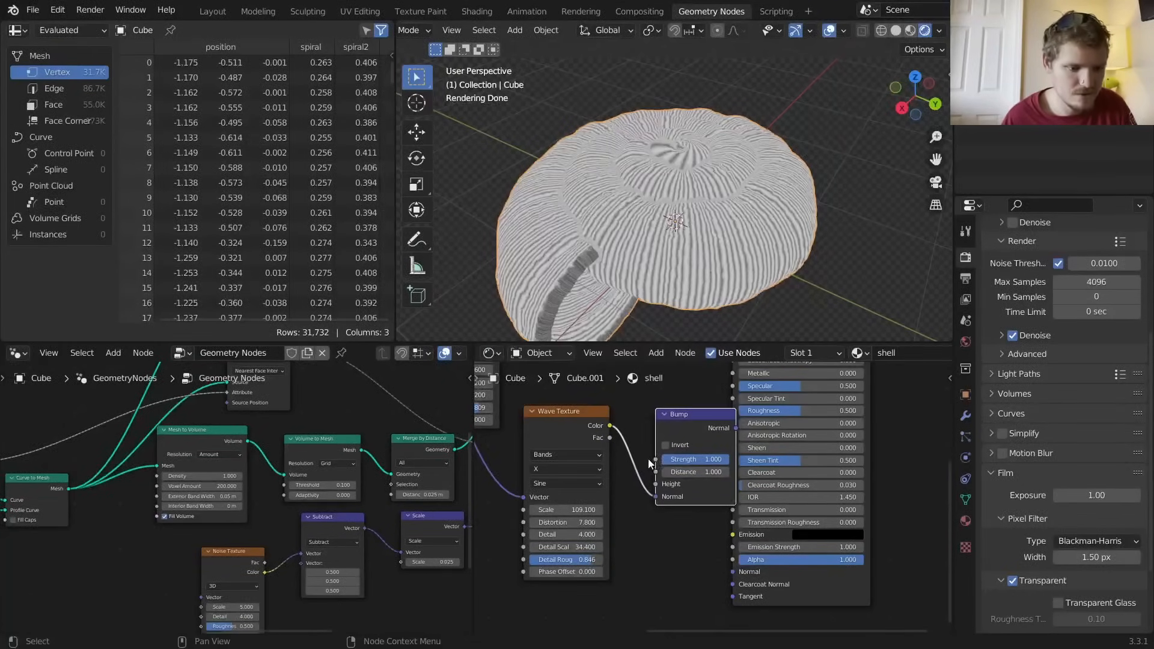
Connect the second Wave Texture to the Bump's Height and the Bump to the Principled BSDF's Normal, then show the full shader
left_click_drag(654, 497, 654, 484)
left_click_drag(689, 417, 655, 475)
right_click_drag(699, 481, 748, 571, "alt")
middle_click_drag(844, 447, 765, 600)
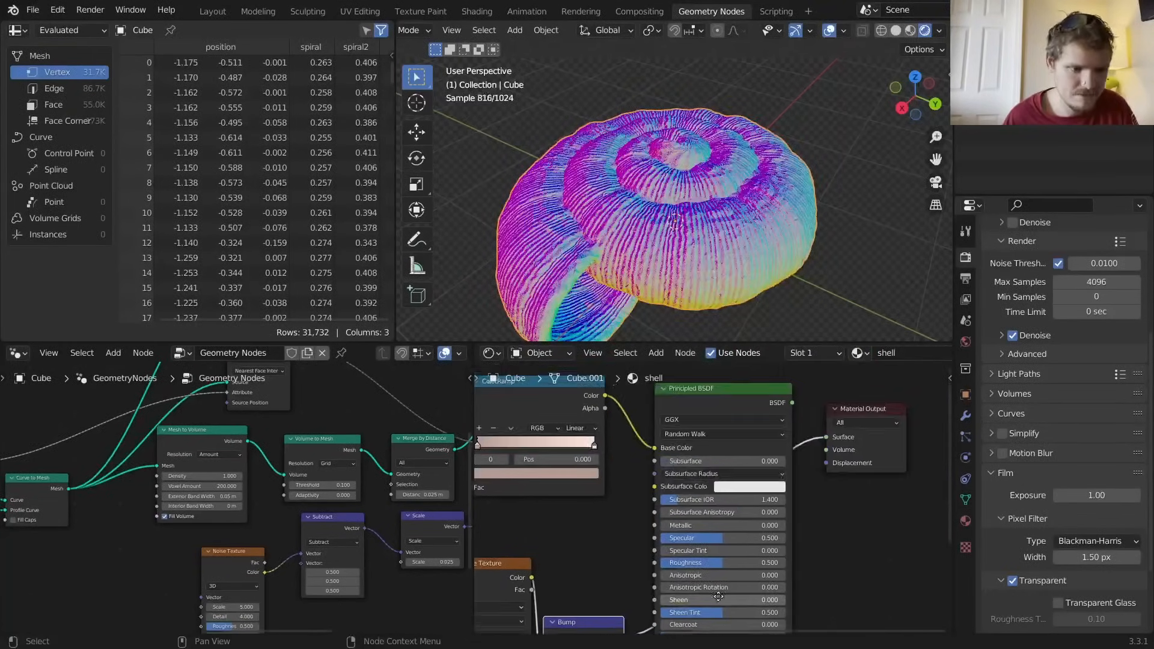
left_click(707, 406, "ctrl+shift")
scroll(674, 193, "down", 3)
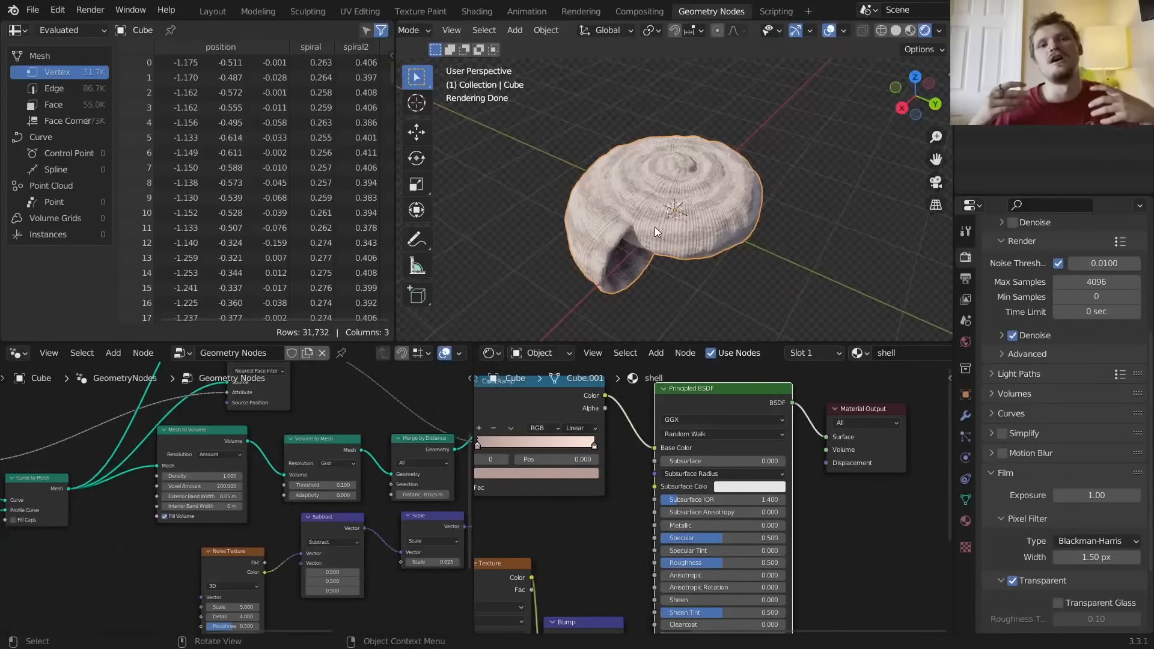
scroll(680, 229, "up", 2)
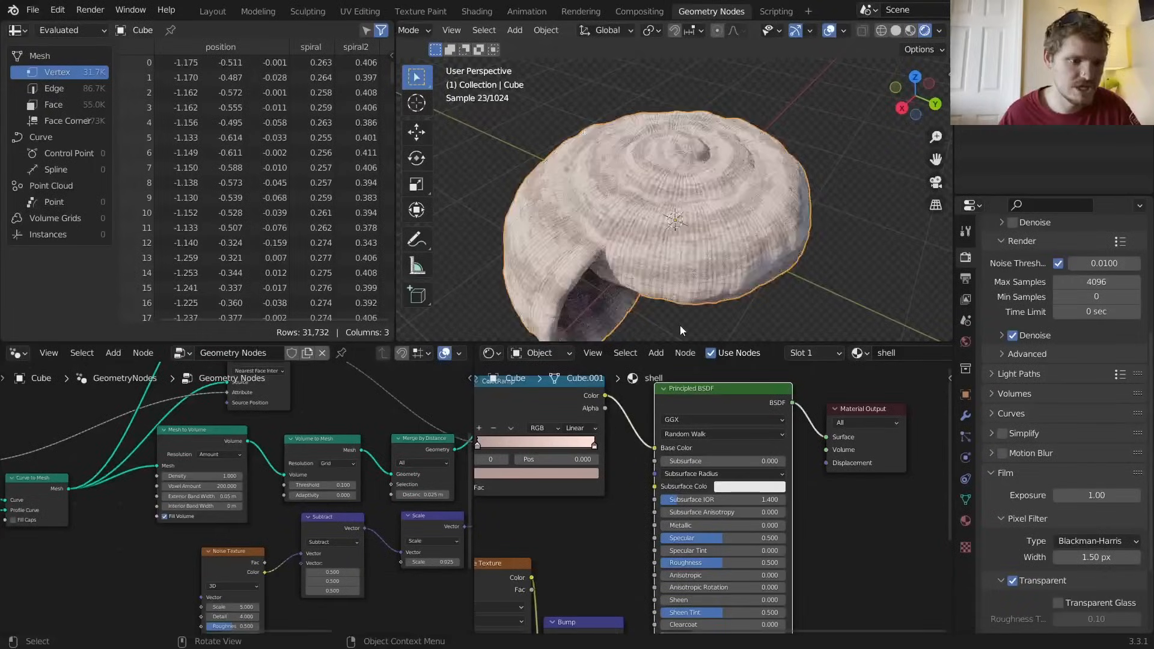
Set the second Wave Texture's Distortion to 15 and check the bumps on the shell
middle_click_drag(511, 628, 637, 508)
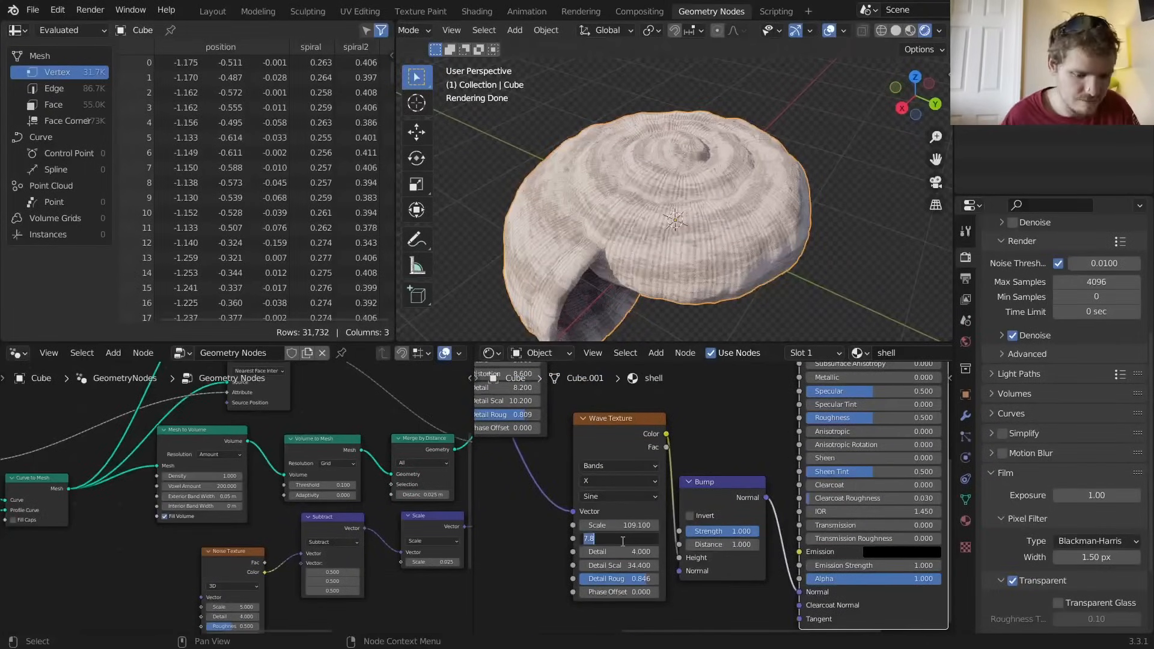
type("5")
key("Return")
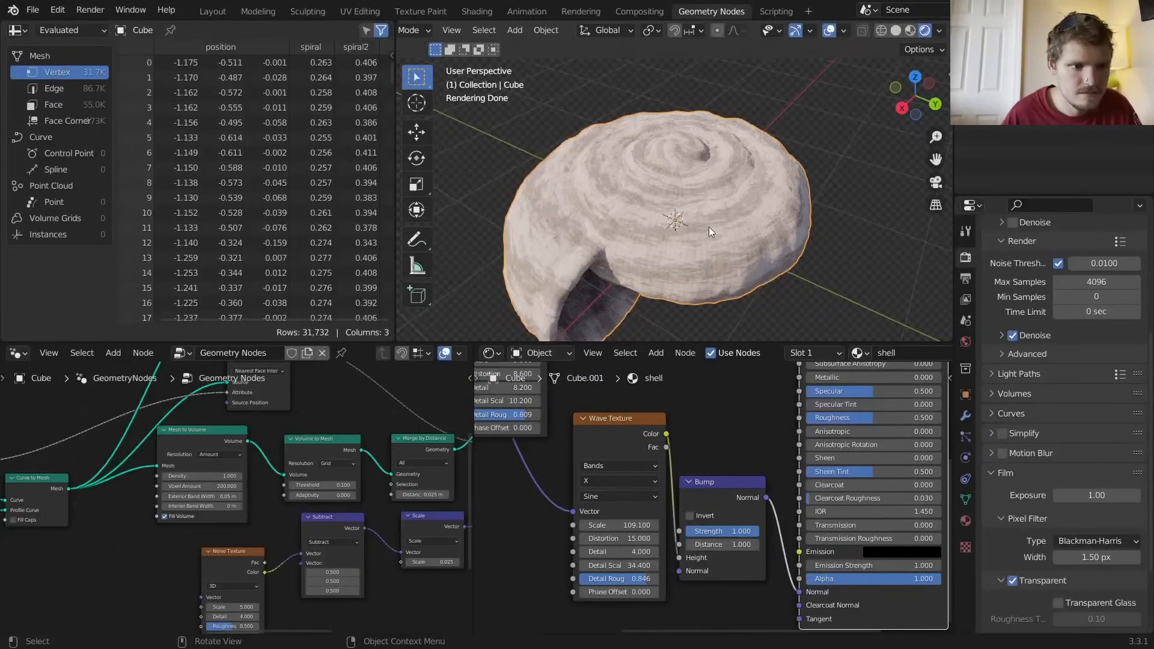
mouse_move(708, 226)
middle_mouse_down()
mouse_move(692, 247)
mouse_move(702, 218)
middle_mouse_up()
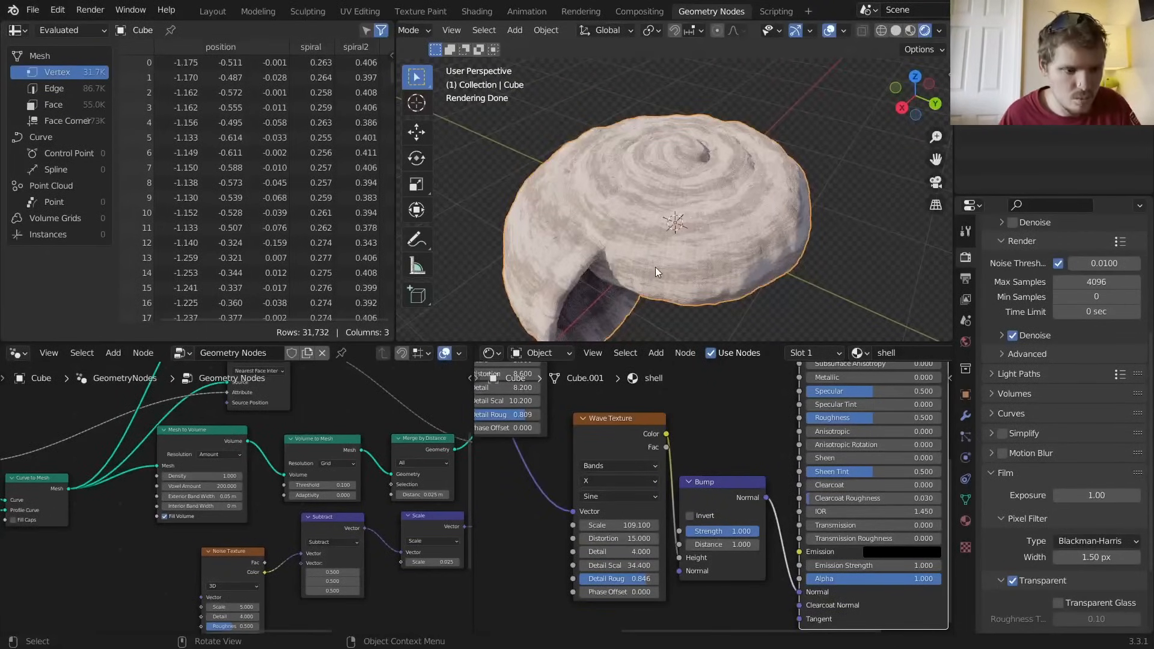
Lower the Principled BSDF's Roughness to 0.02 and inspect the shell's reflections
middle_click_drag(788, 377, 726, 455)
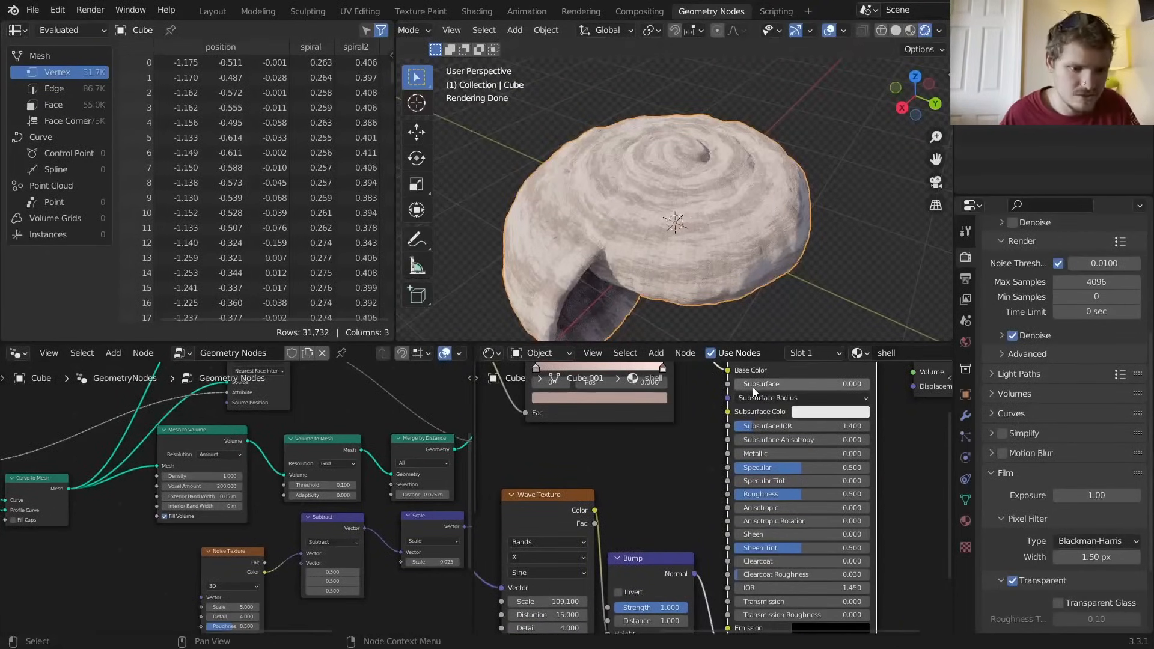
mouse_move(752, 387)
left_mouse_down()
mouse_move(778, 387)
mouse_move(749, 387)
left_mouse_up()
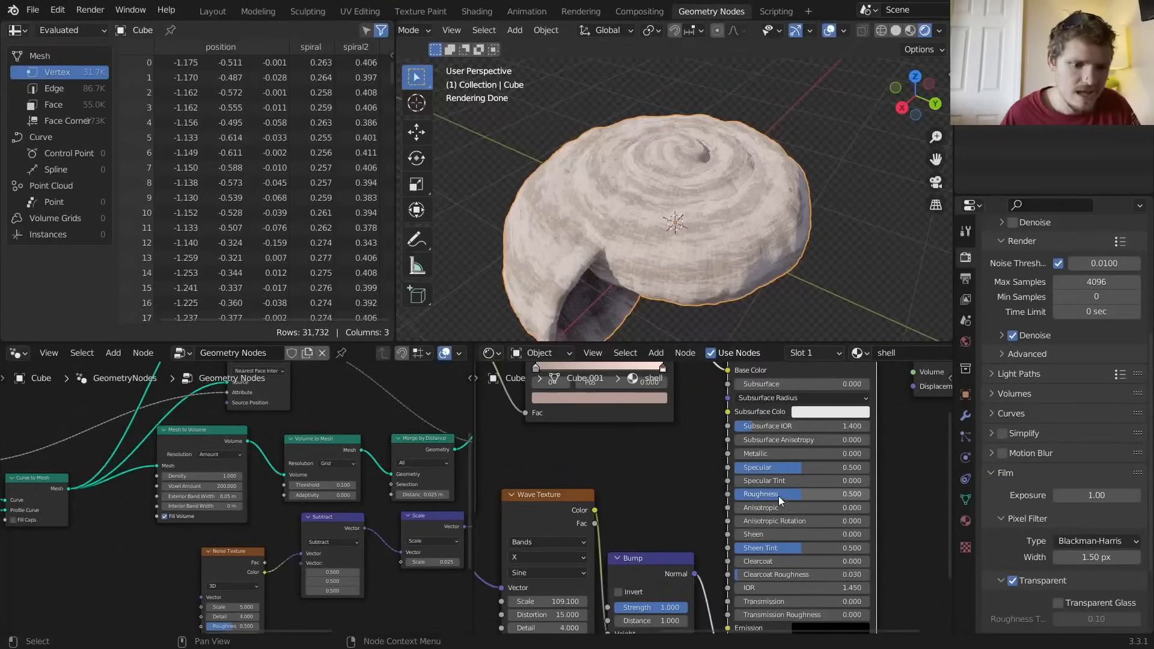
left_click_drag(777, 495, 734, 494)
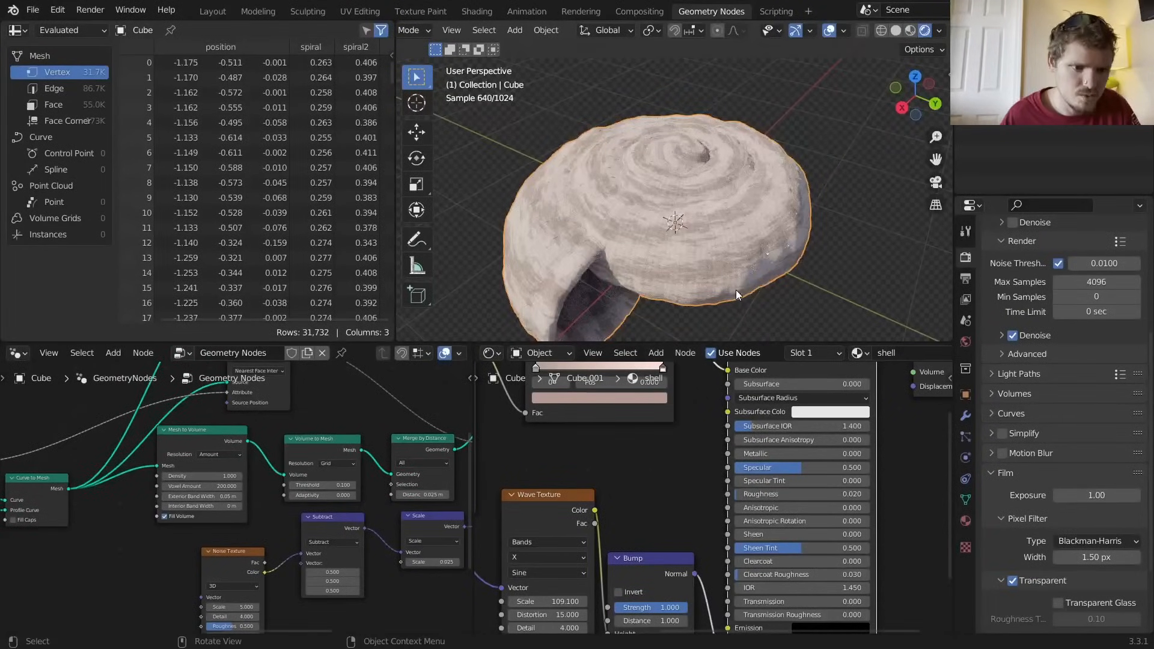
mouse_move(777, 168)
middle_mouse_down()
mouse_move(673, 197)
mouse_move(772, 161)
middle_mouse_up()
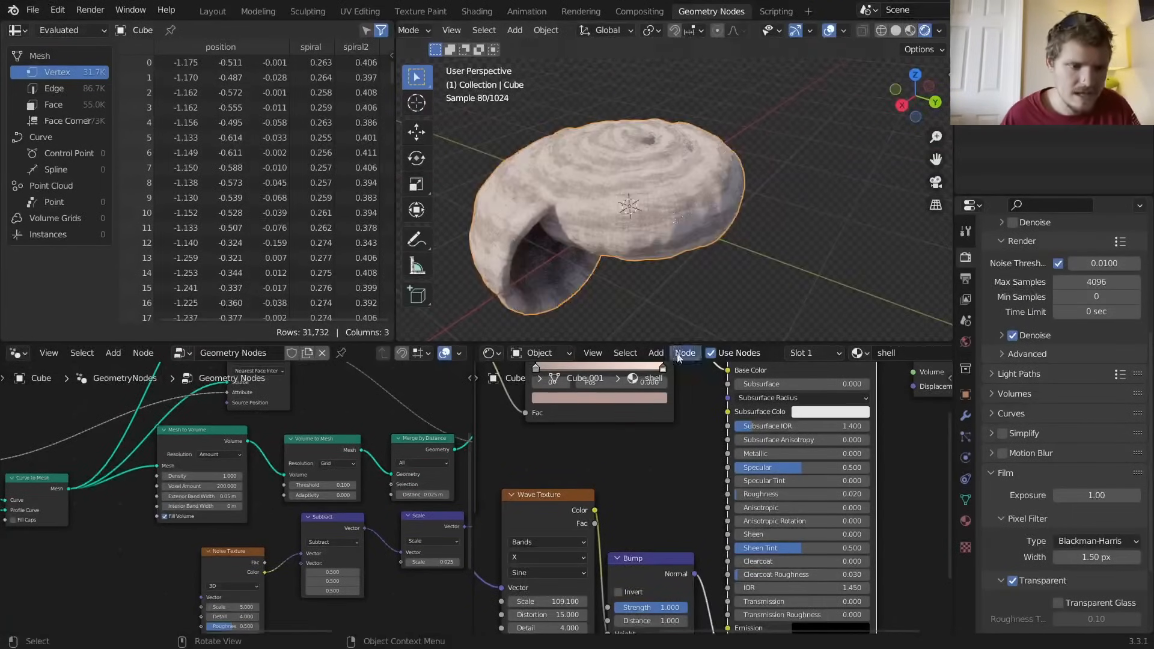
Reduce the Bump node's Strength to 0.267 and check the shell's surface
middle_click_drag(622, 474, 738, 608)
scroll(767, 481, "up", 1)
left_click_drag(782, 458, 731, 459)
middle_click_drag(744, 333, 613, 180)
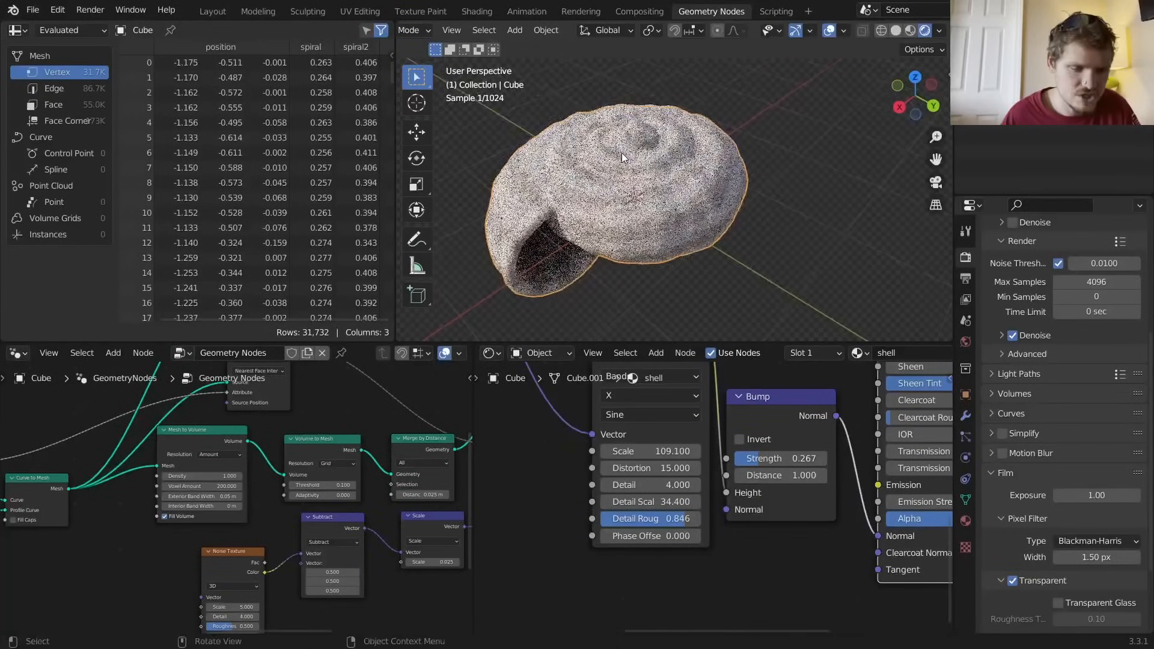
Raise the Principled BSDF's Clearcoat to 1.000 and inspect the shell's glossy surface up close
middle_click_drag(919, 502, 709, 591)
left_click_drag(725, 490, 847, 489)
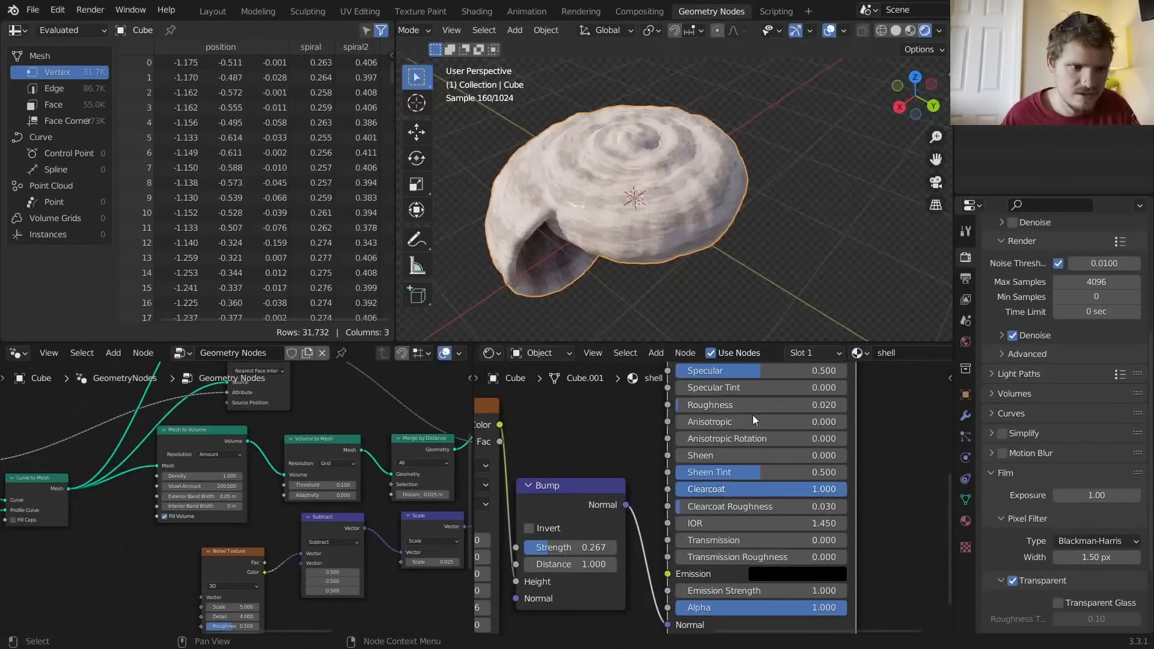
middle_click_drag(570, 166, 586, 192)
scroll(587, 193, "up", 3)
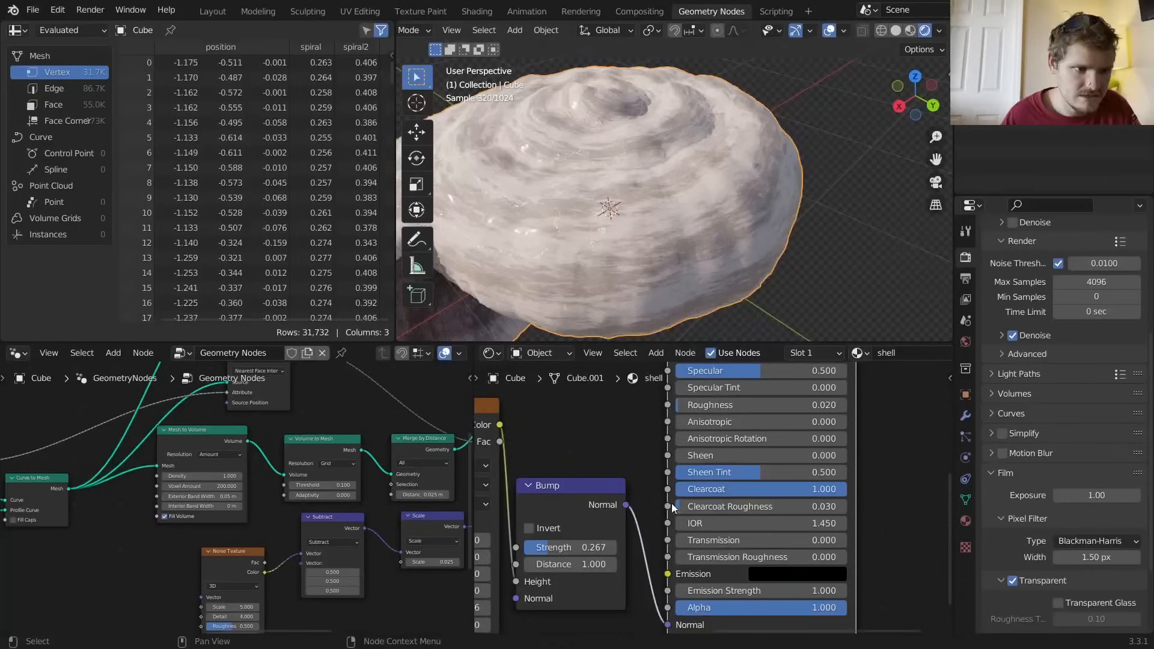
Add an Ambient Occlusion node to the shell shader and preview its output on the shell from several angles
scroll(672, 507, "down", 4)
key("shift+a")
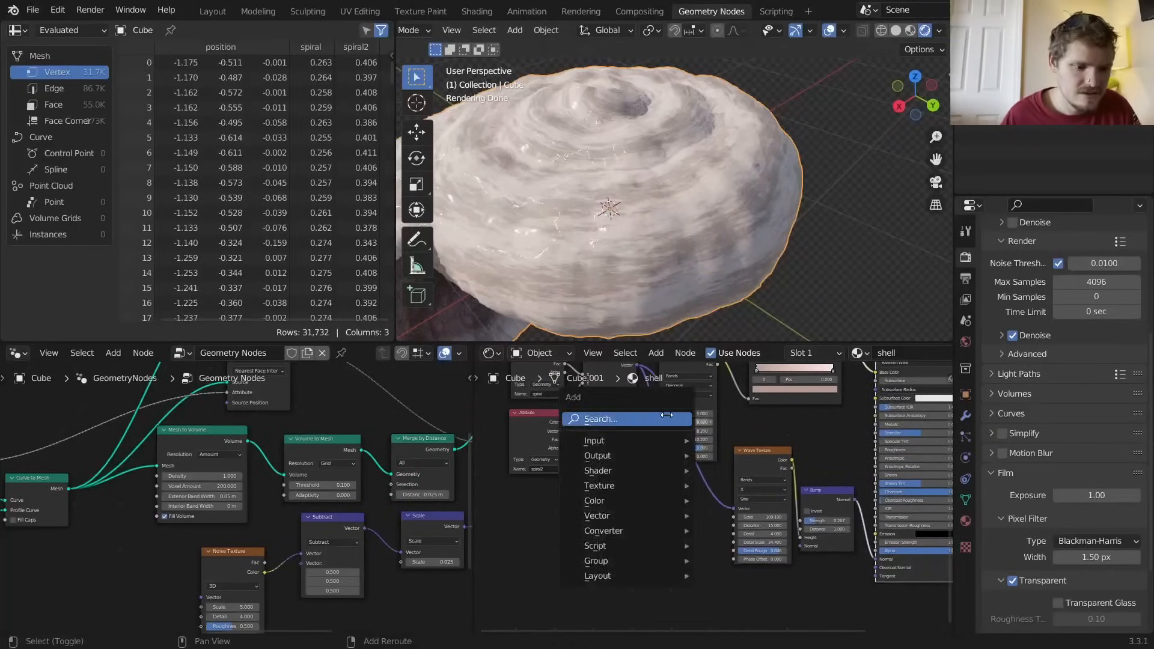
type("ambient")
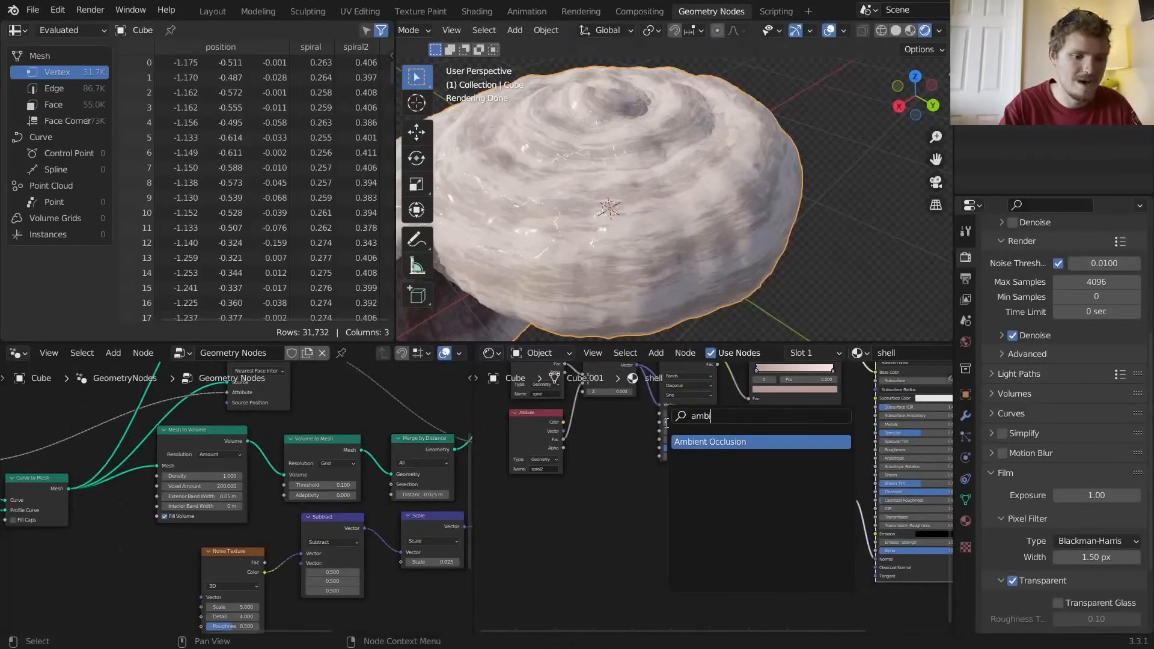
key("Return")
left_click(529, 507)
left_click(540, 508, "ctrl+shift")
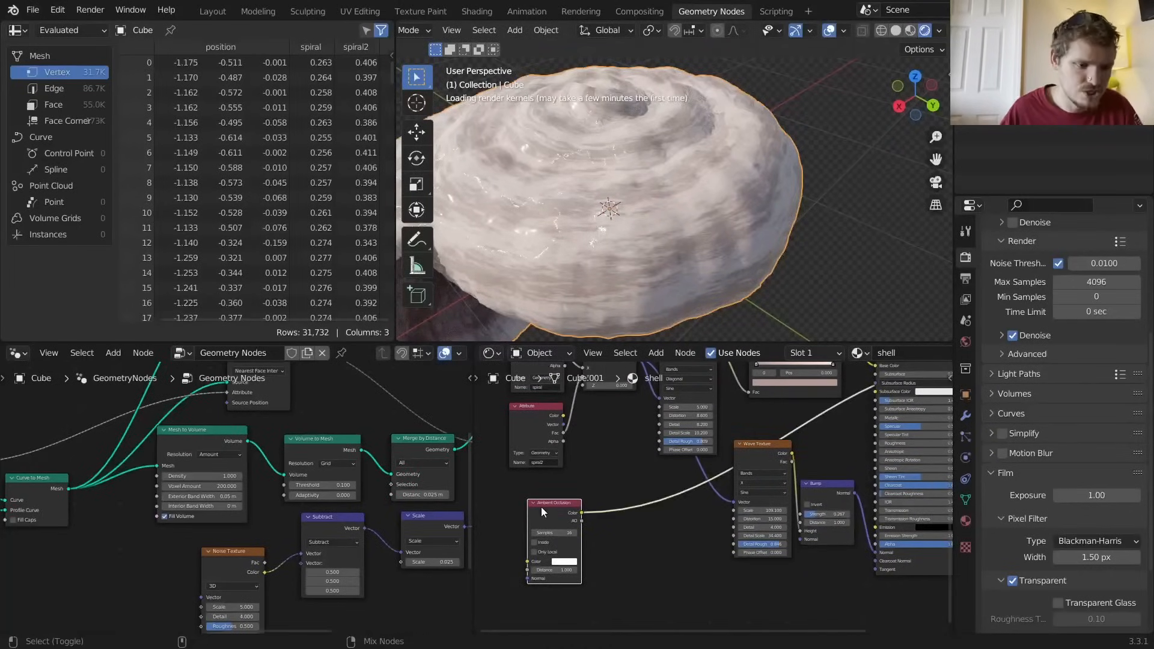
left_click_drag(535, 510, 524, 522)
scroll(634, 175, "down", 3)
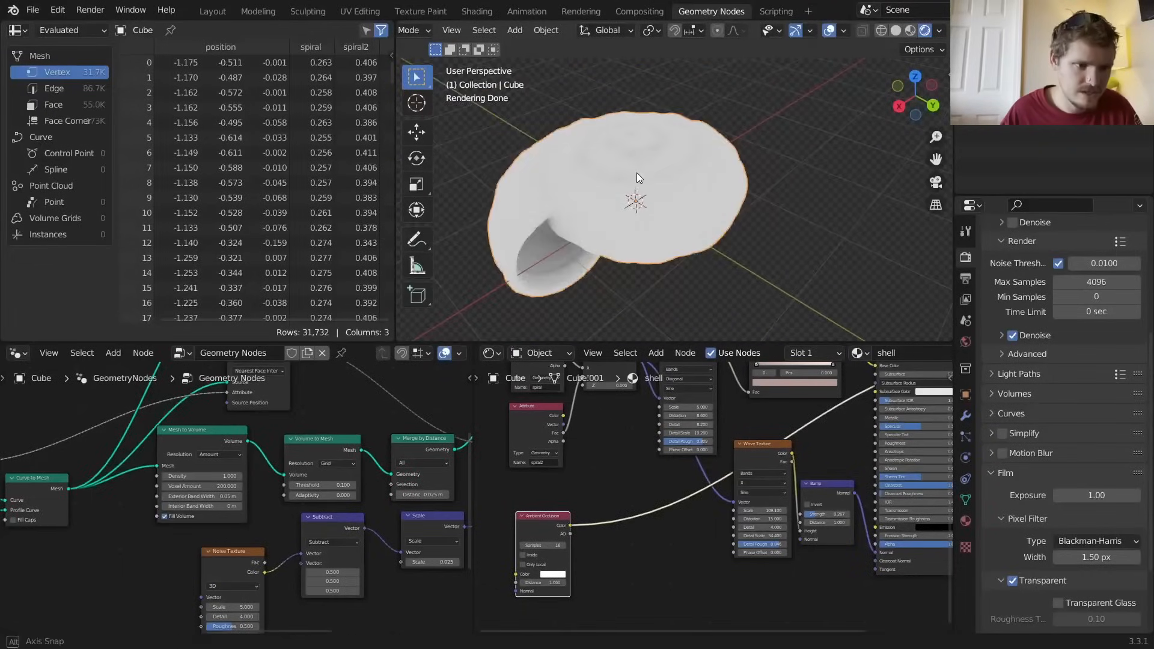
middle_click_drag(611, 274, 574, 154)
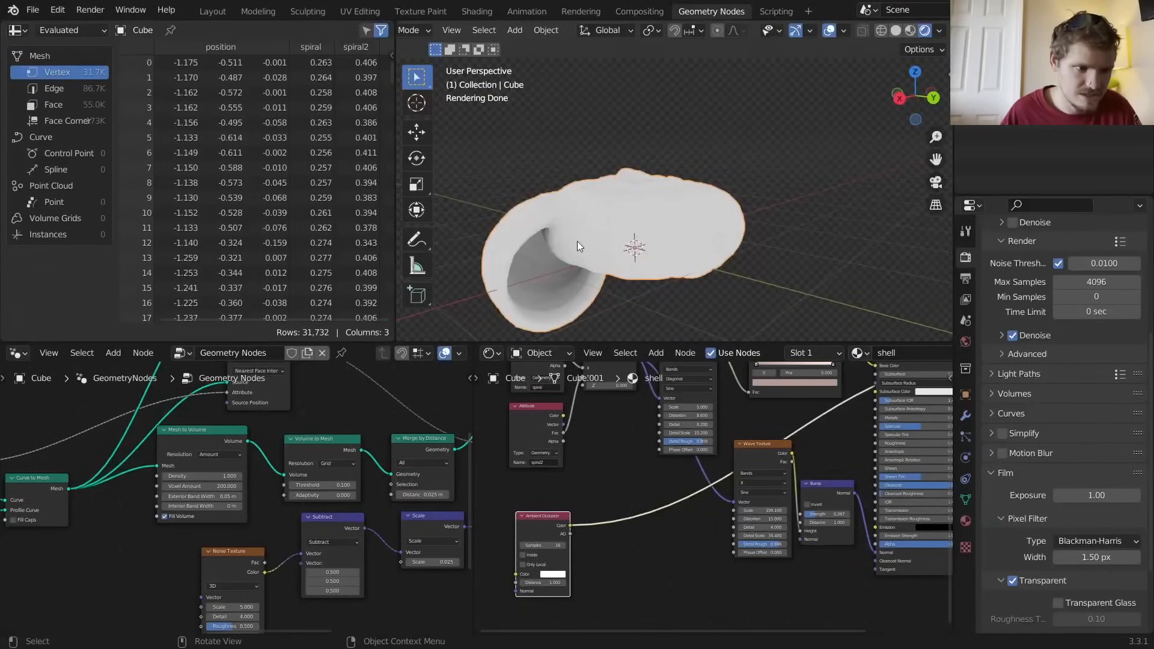
middle_click_drag(577, 241, 632, 250)
Add a ColorRamp after the Ambient Occlusion node and move its black stop close to the white end for strong contrast
key("shift+a")
left_click(600, 475)
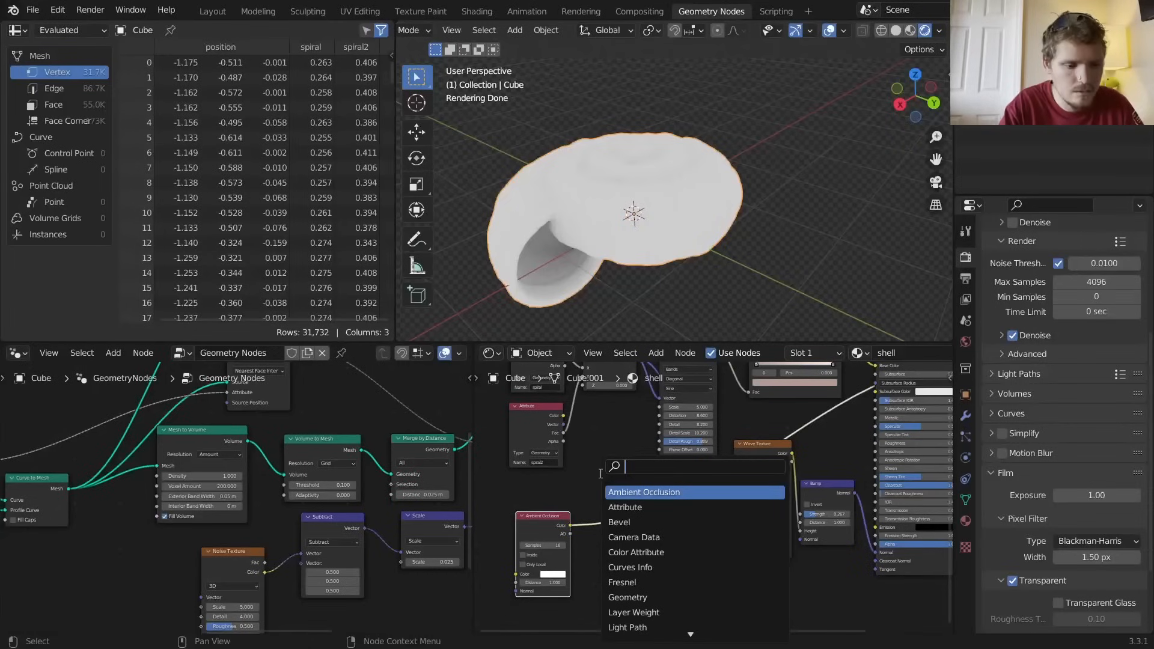
type("color")
key("Return")
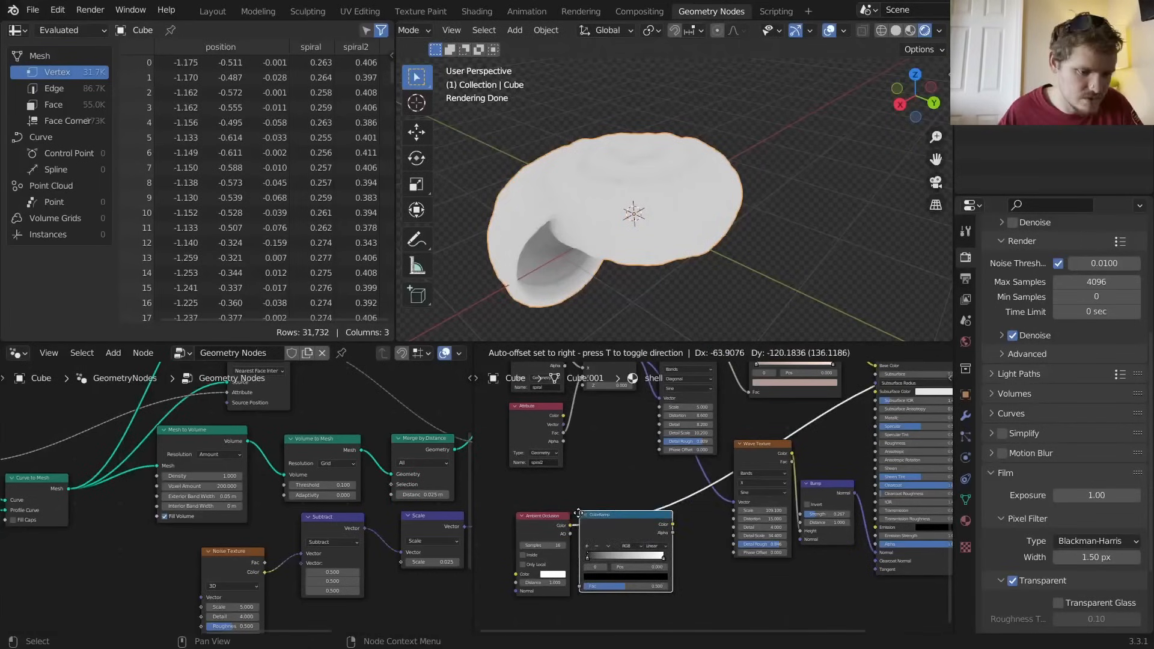
left_click(573, 488)
scroll(616, 556, "up", 3)
left_click_drag(530, 552, 666, 550)
middle_click_drag(649, 195, 637, 220)
Connect the Bump's Normal to the Ambient Occlusion node's Normal, check the result and show the full Principled BSDF shader again
scroll(835, 518, "down", 3)
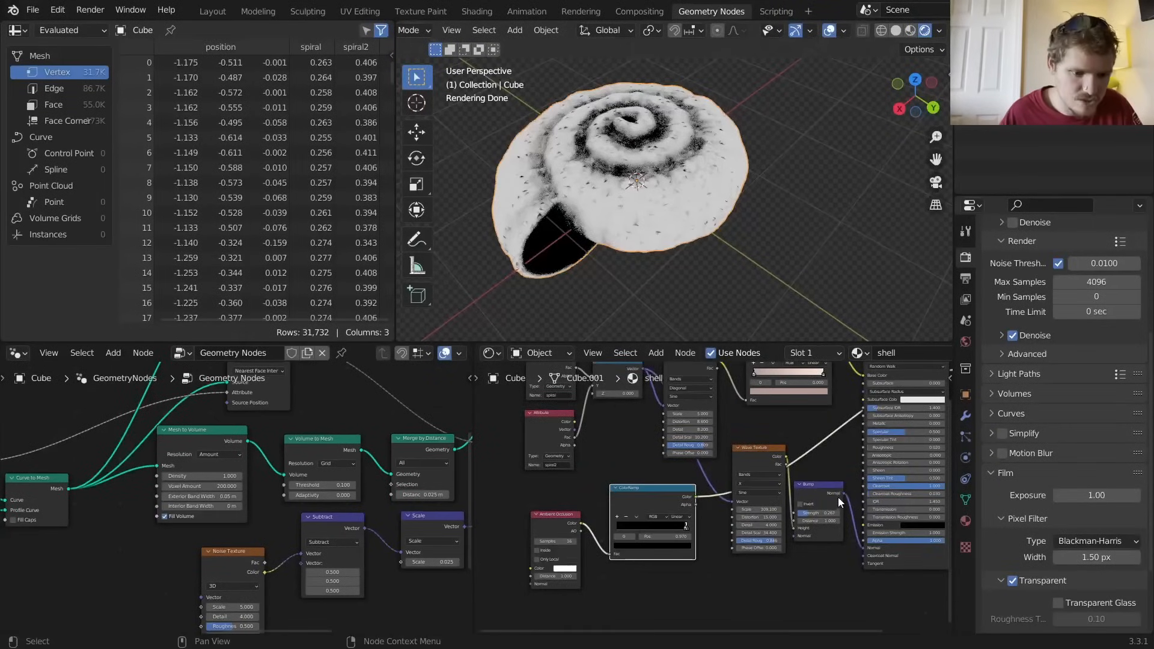
mouse_move(843, 494)
left_mouse_down()
mouse_move(800, 516)
mouse_move(532, 578)
left_mouse_up()
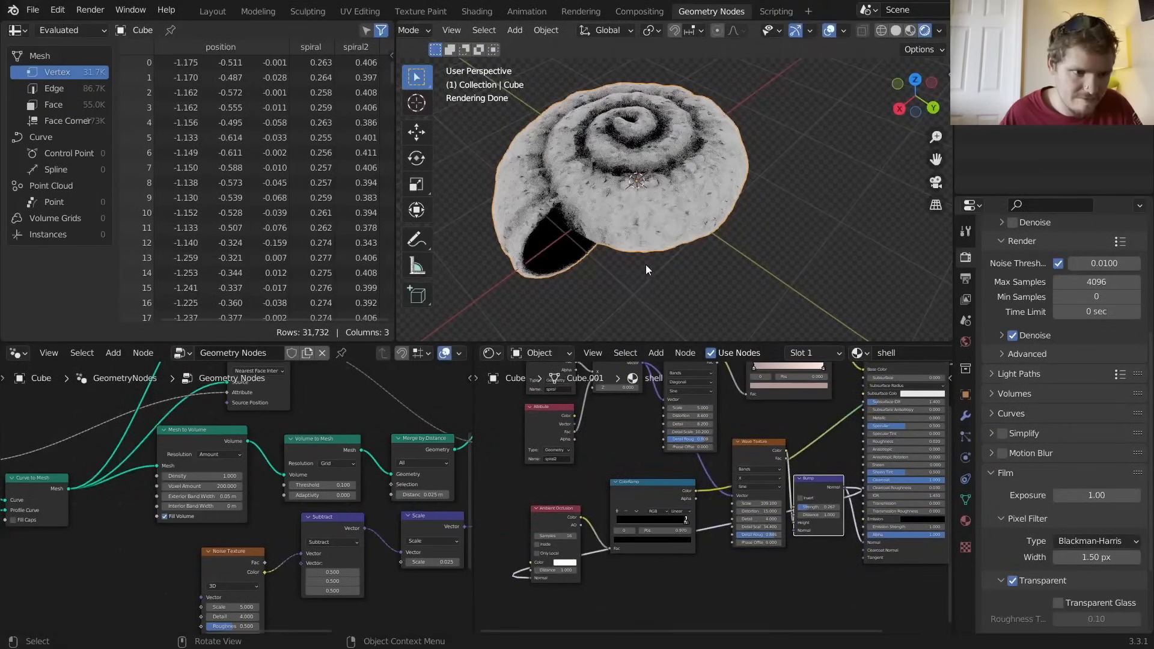
middle_click_drag(646, 265, 647, 296)
middle_click_drag(816, 438, 721, 534)
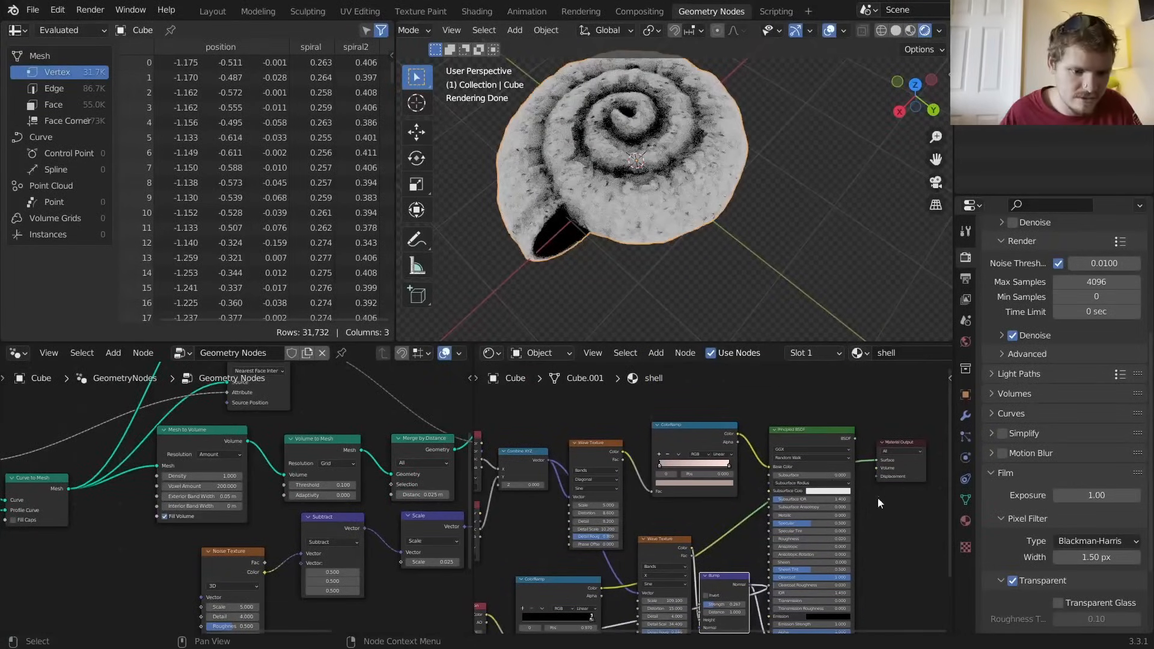
left_click(807, 439, "ctrl+shift")
Insert a MixRGB node between the pink ColorRamp and the Principled BSDF's Base Color, with the occlusion ColorRamp driving its Fac
middle_click_drag(884, 493, 753, 487)
left_click_drag(800, 520, 695, 437)
key("g")
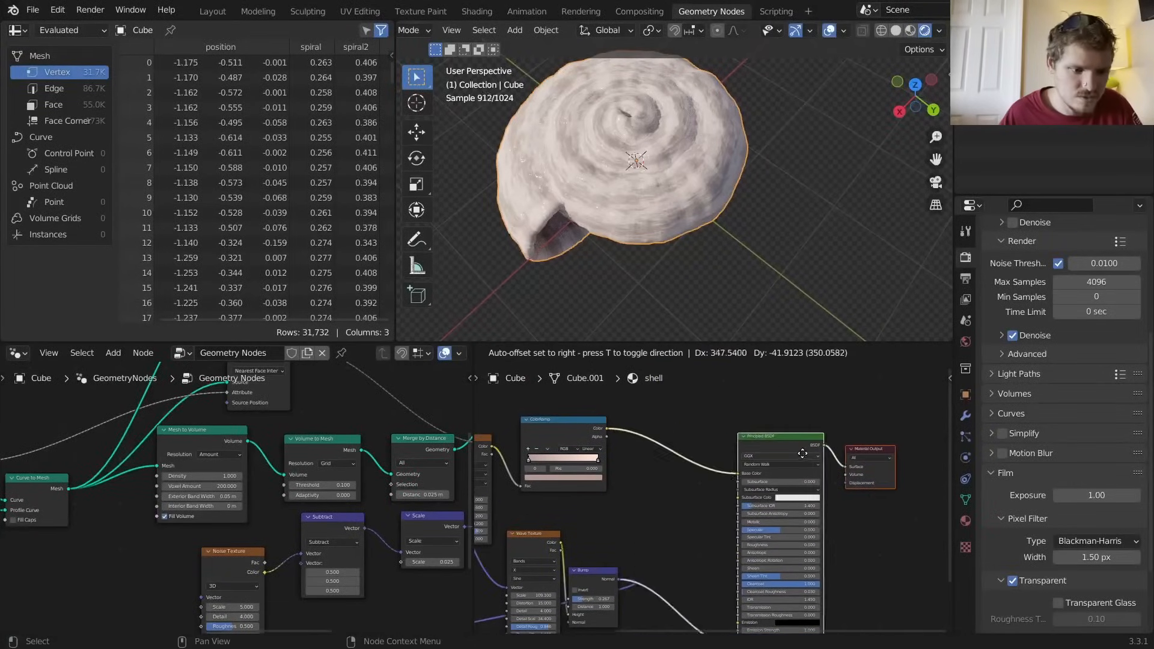
left_click(806, 449)
key("shift+a")
type("mi")
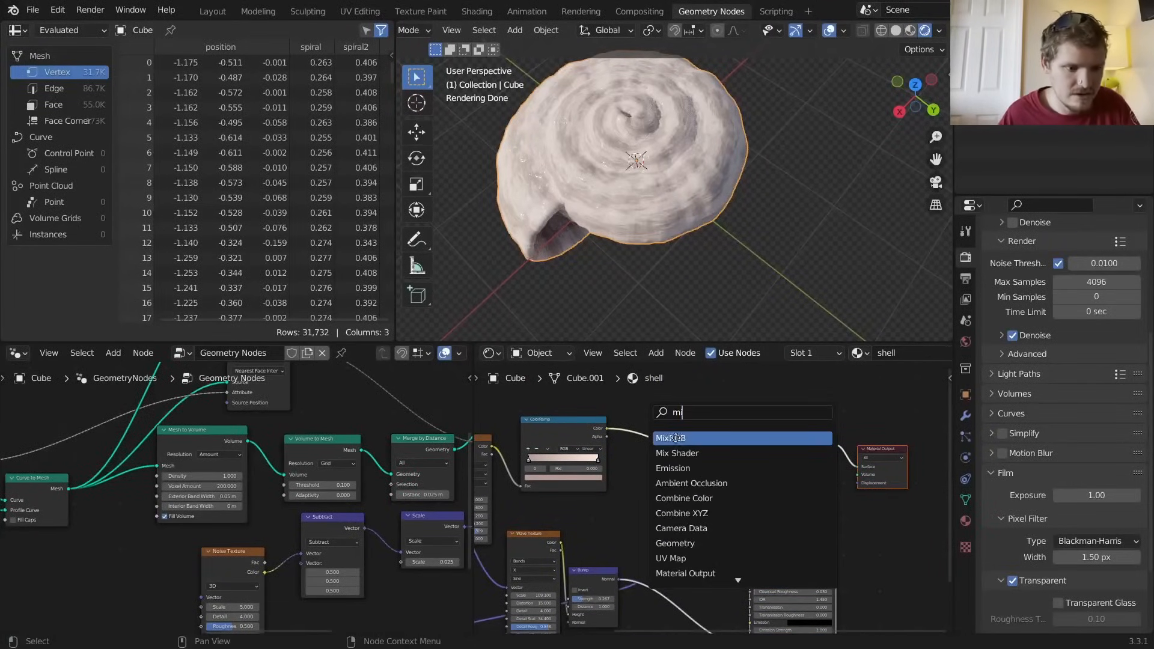
key("Return")
left_click(650, 434)
middle_click_drag(631, 472, 725, 428)
left_click_drag(565, 542, 743, 412)
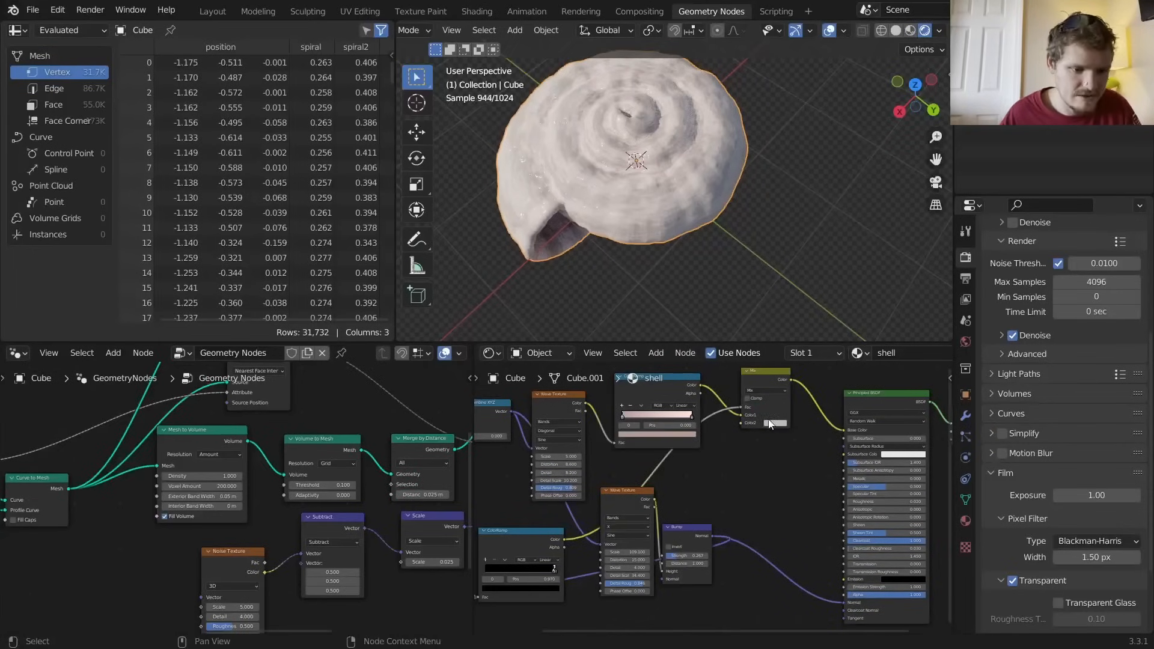
Try a saturated red as the Mix node's Color2, check it on the shell and undo the colour change
left_click_drag(793, 365, 793, 371)
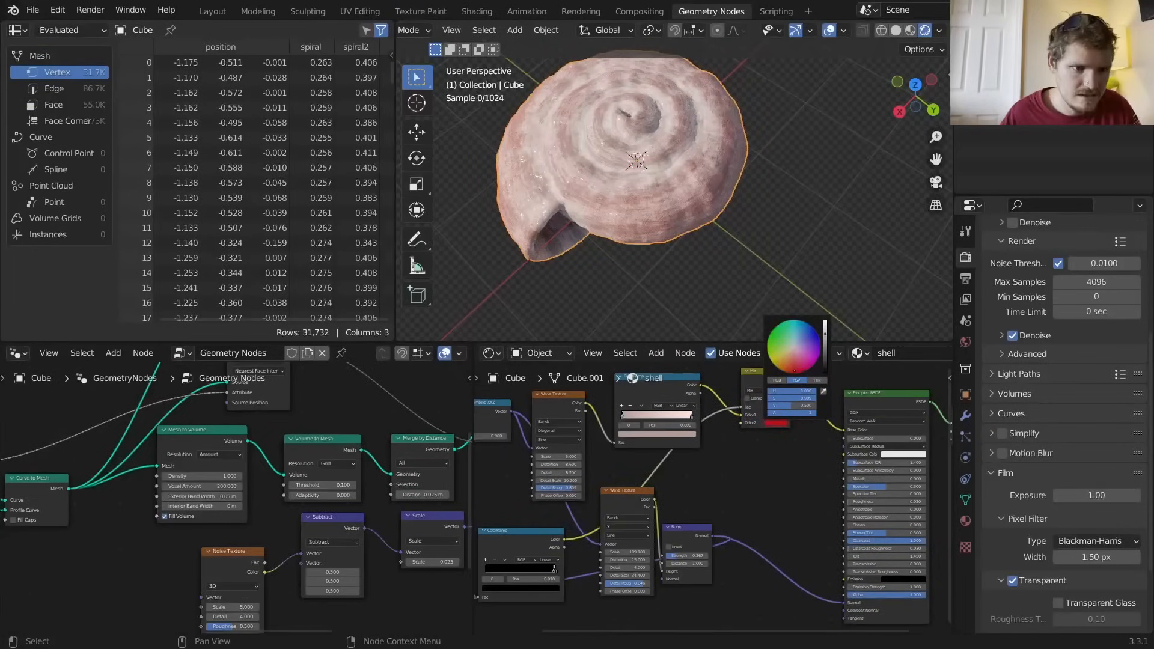
middle_click_drag(639, 198, 651, 163)
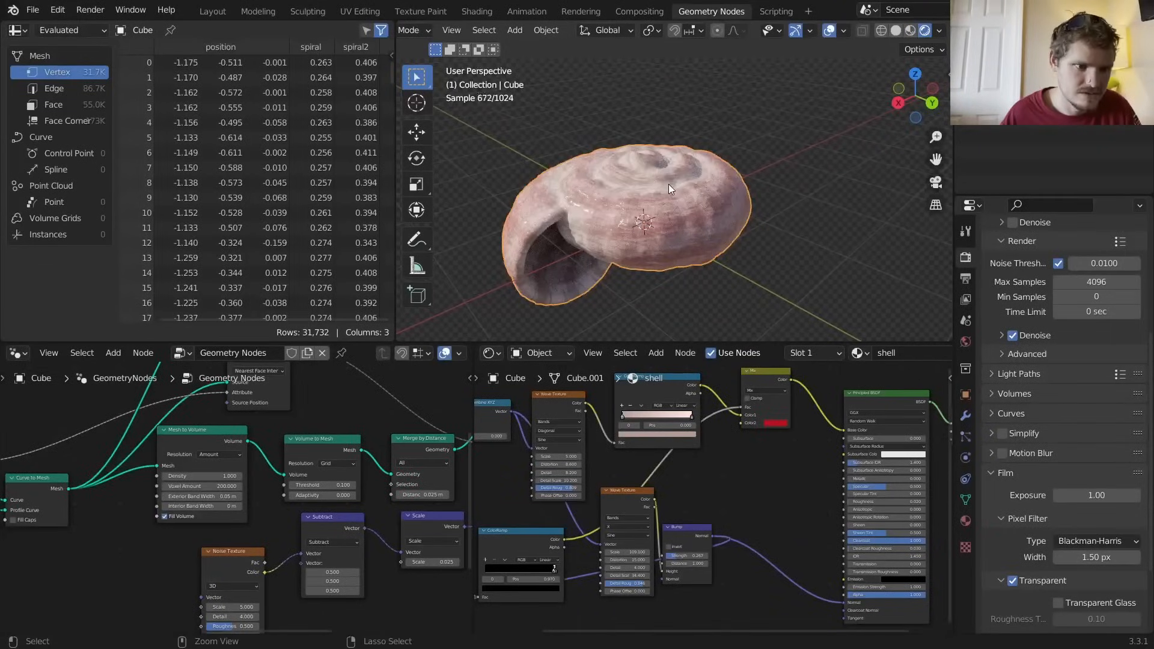
key("ctrl+z")
Move the pink ColorRamp's link from the Mix node's Color1 to Color2 and darken Color1 to a value of 0.023
scroll(769, 401, "up", 2)
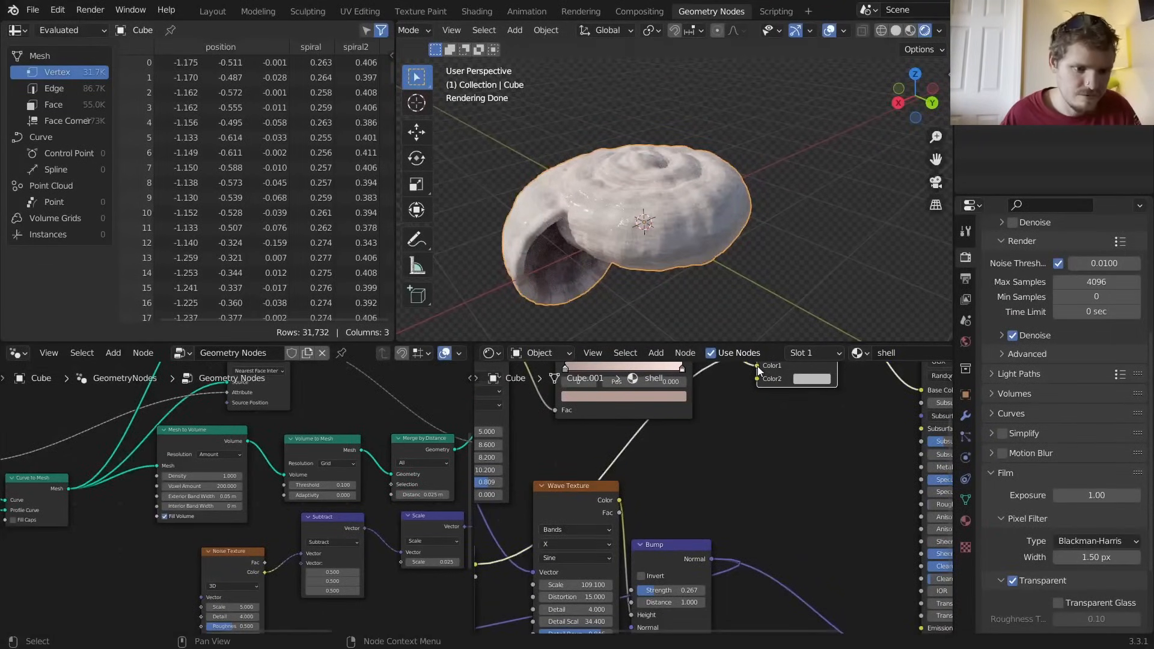
left_click(809, 379)
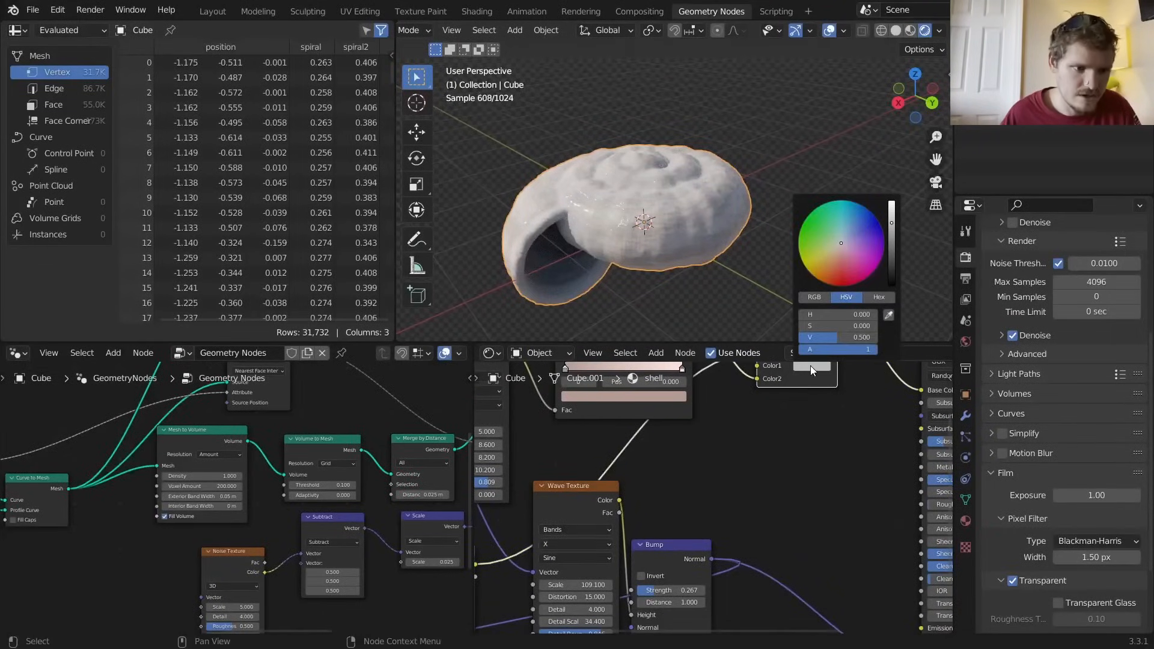
left_click(891, 277)
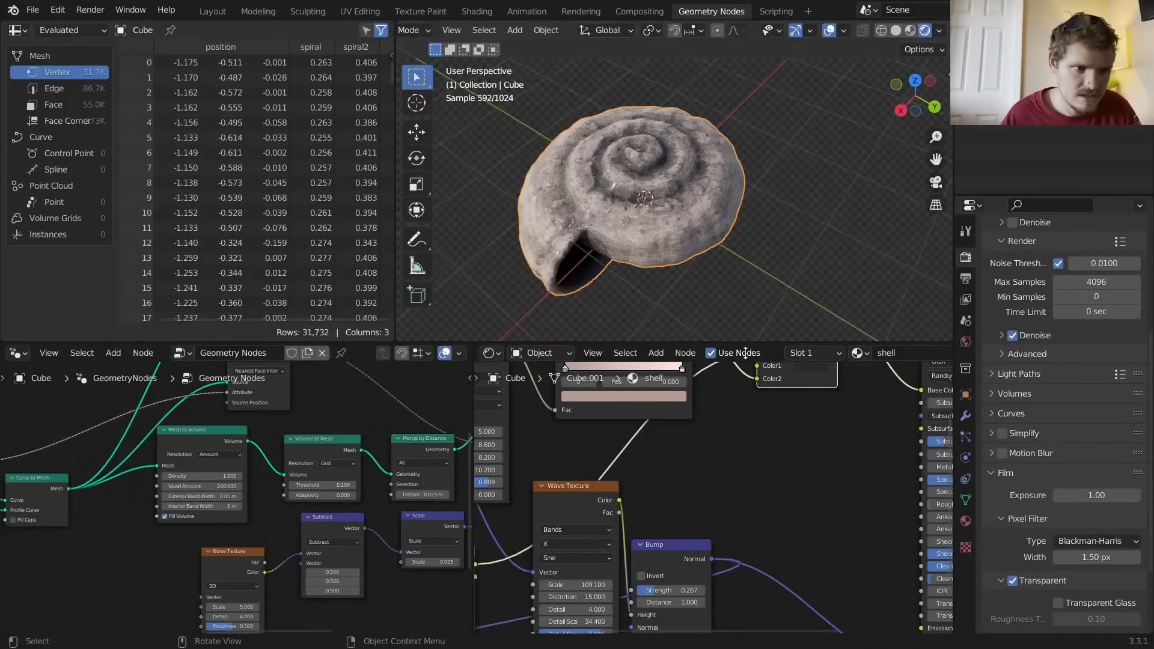
Set the Mix node's Color1 to dark brown with hue 0.066, saturation 0.702 and value 0.100, and inspect the deselected shell
middle_click_drag(766, 375, 753, 445)
scroll(753, 444, "up", 2)
left_click(800, 433)
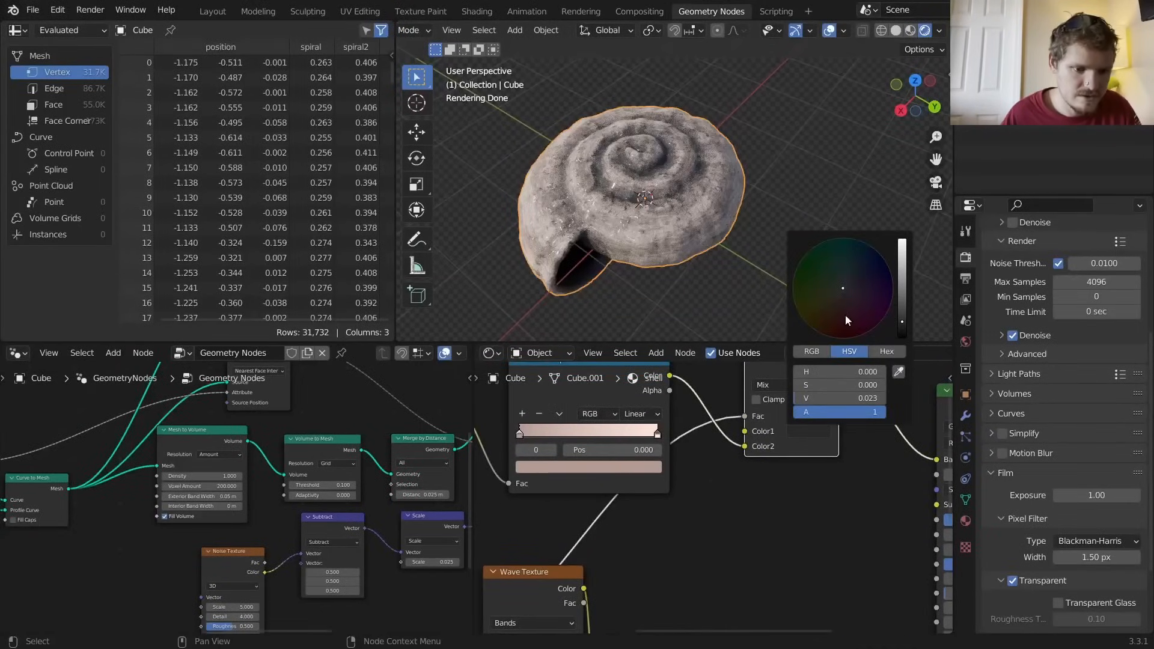
mouse_move(840, 308)
left_mouse_down()
mouse_move(904, 286)
mouse_move(902, 303)
mouse_move(841, 293)
mouse_move(848, 280)
mouse_move(832, 309)
left_mouse_up()
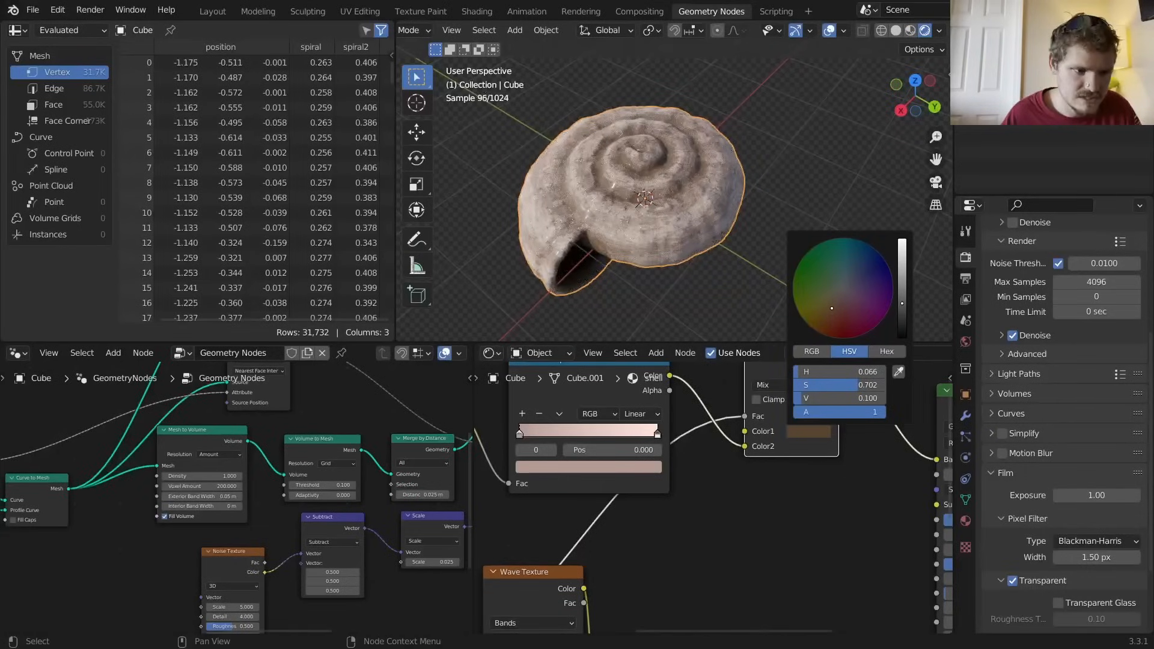
middle_click_drag(694, 245, 607, 151)
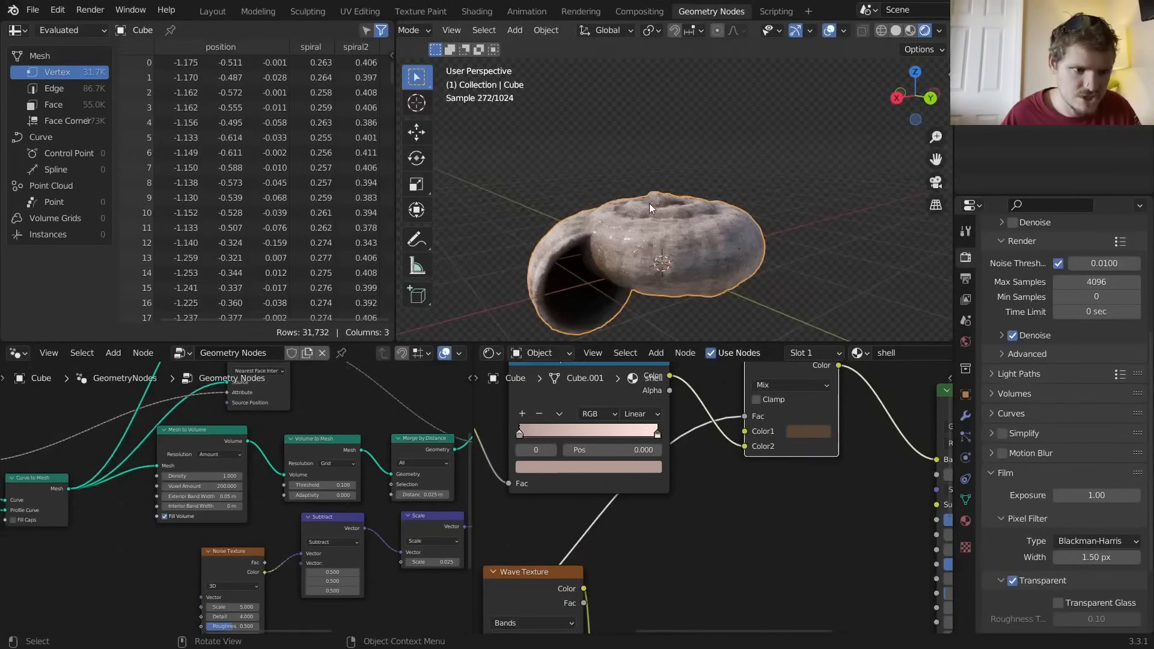
middle_click_drag(649, 203, 674, 262)
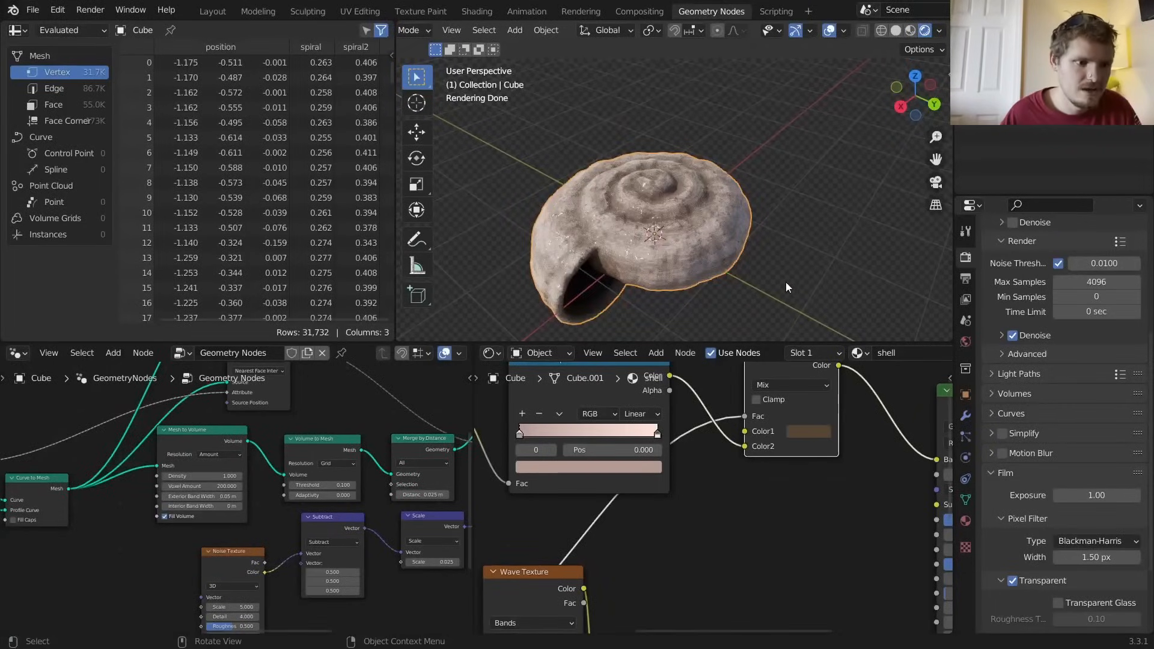
left_click(761, 299)
Try raising the point on the spiral's RGB Curves to about 0.553, 0.670, check the shell's shape and revert the curve
scroll(319, 513, "down", 10)
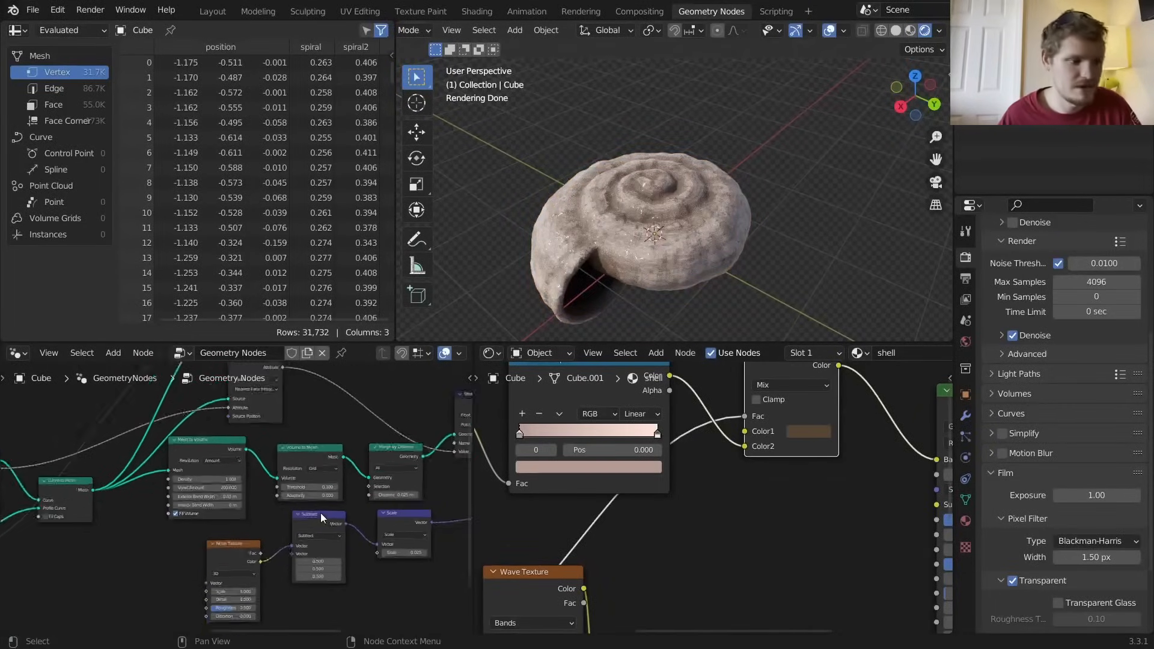
middle_click_drag(78, 446, 258, 453)
scroll(259, 475, "up", 5)
scroll(281, 529, "up", 3)
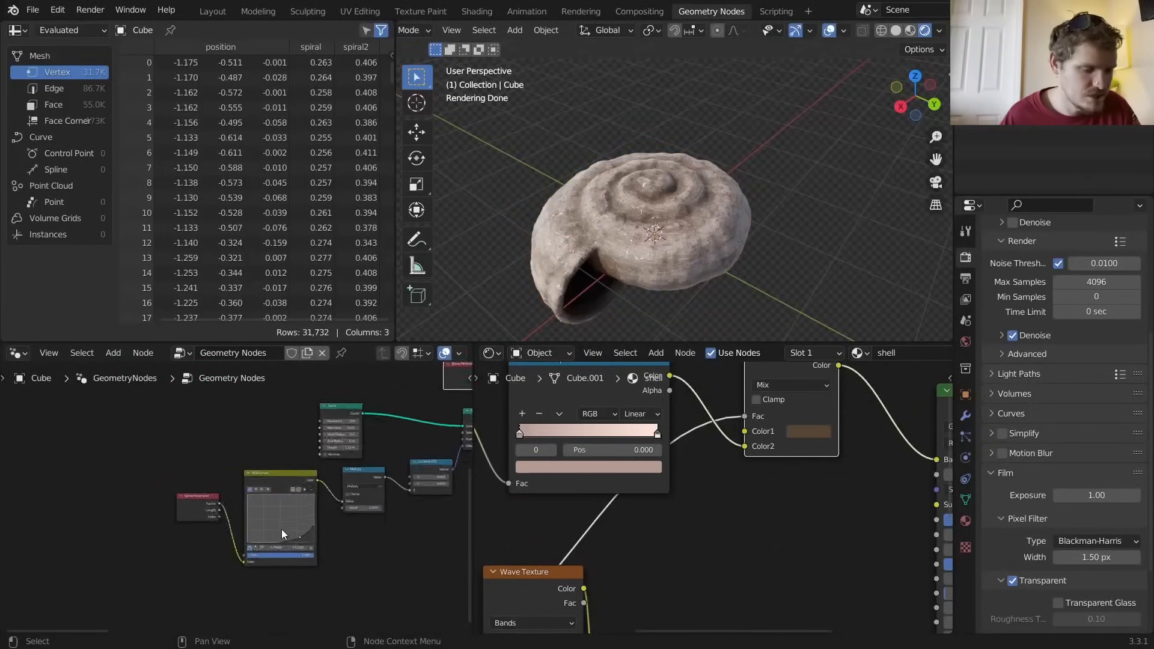
left_click_drag(337, 560, 312, 518)
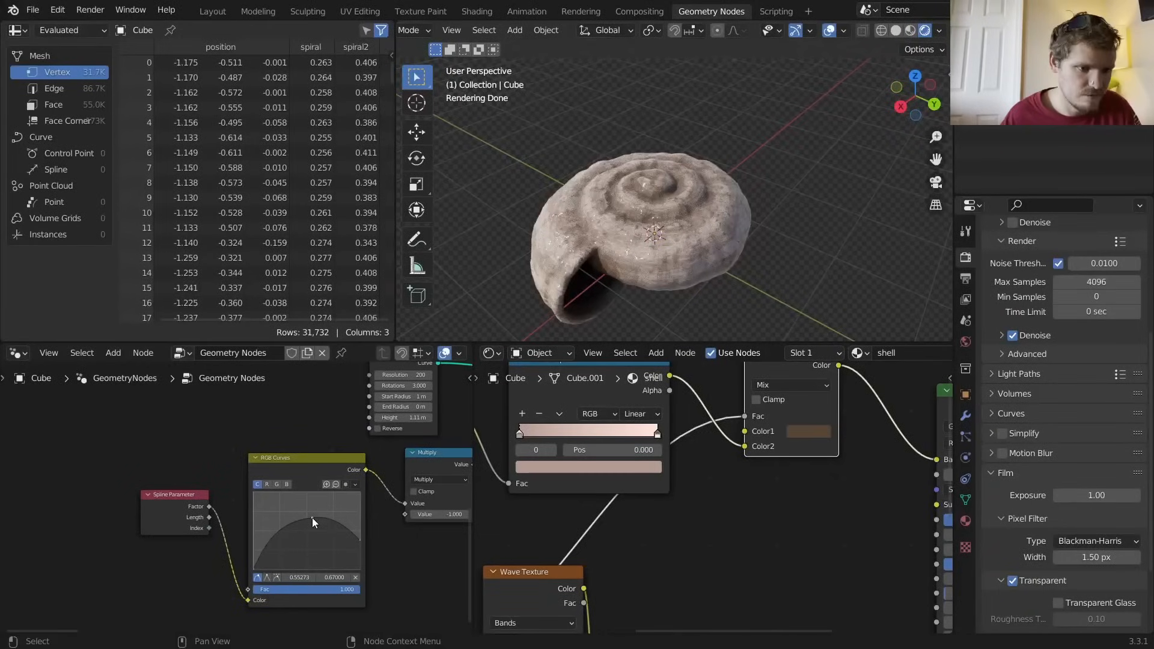
middle_click_drag(574, 223, 589, 214)
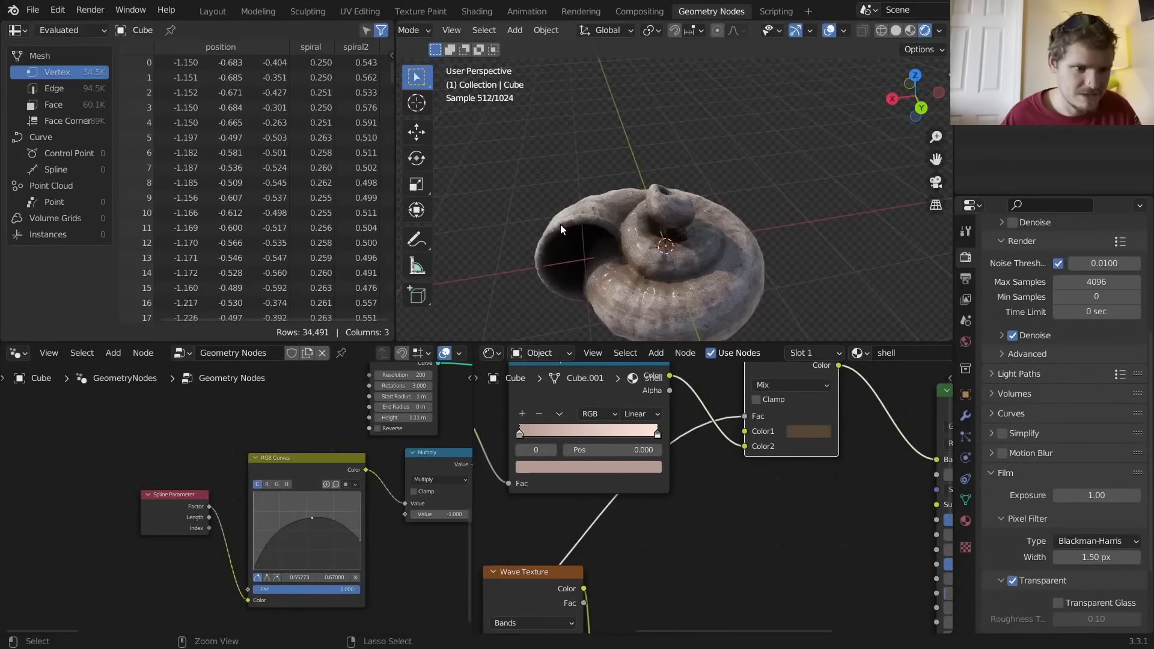
left_click_drag(312, 518, 348, 535)
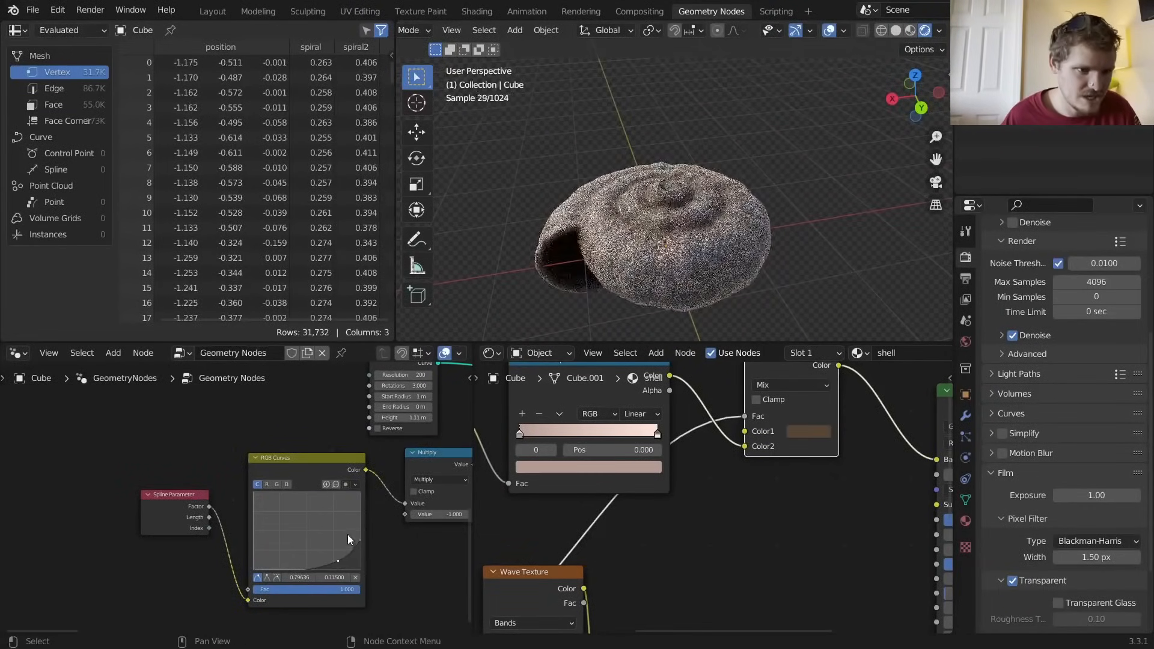
Try 6 rotations on the Spiral node, check the shell and undo the change
middle_click_drag(348, 535, 127, 388)
left_click(146, 561)
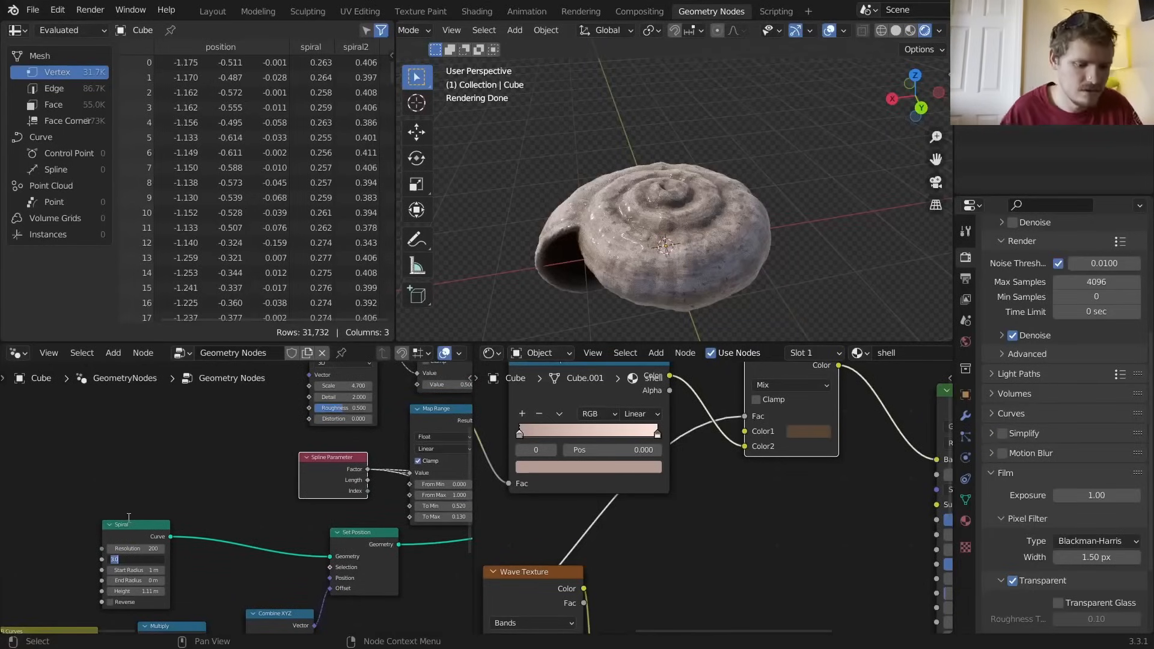
type("6")
key("Return")
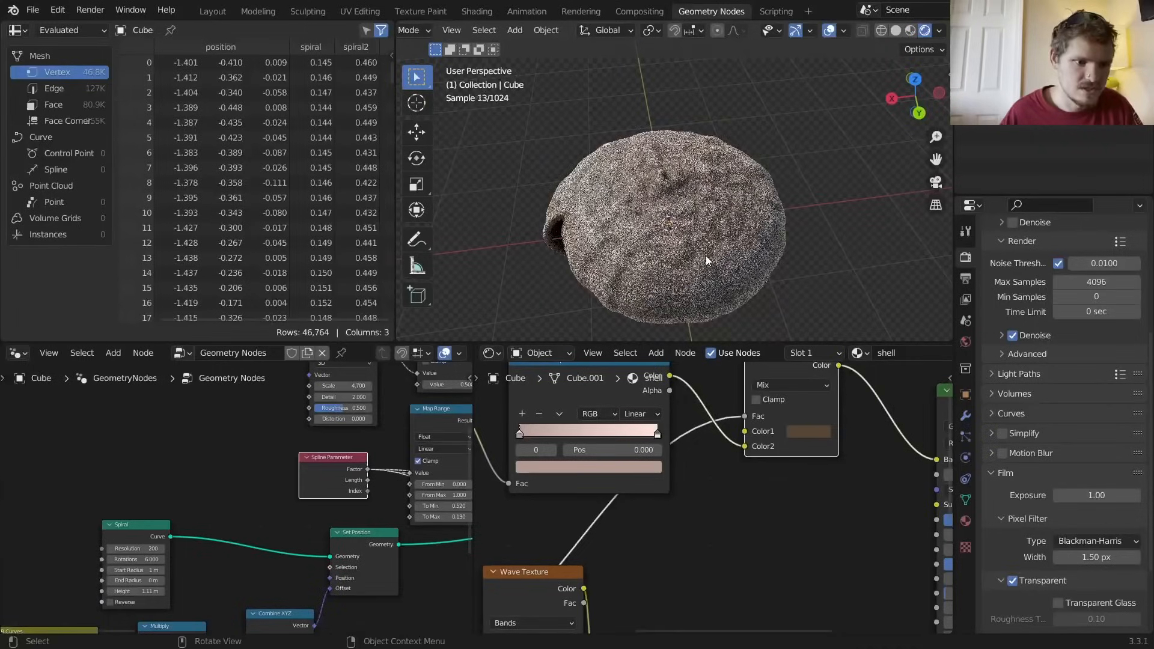
key("ctrl+z")
Try 2 rotations on the Spiral node to see how the shell's form changes
middle_click_drag(356, 407, 364, 629)
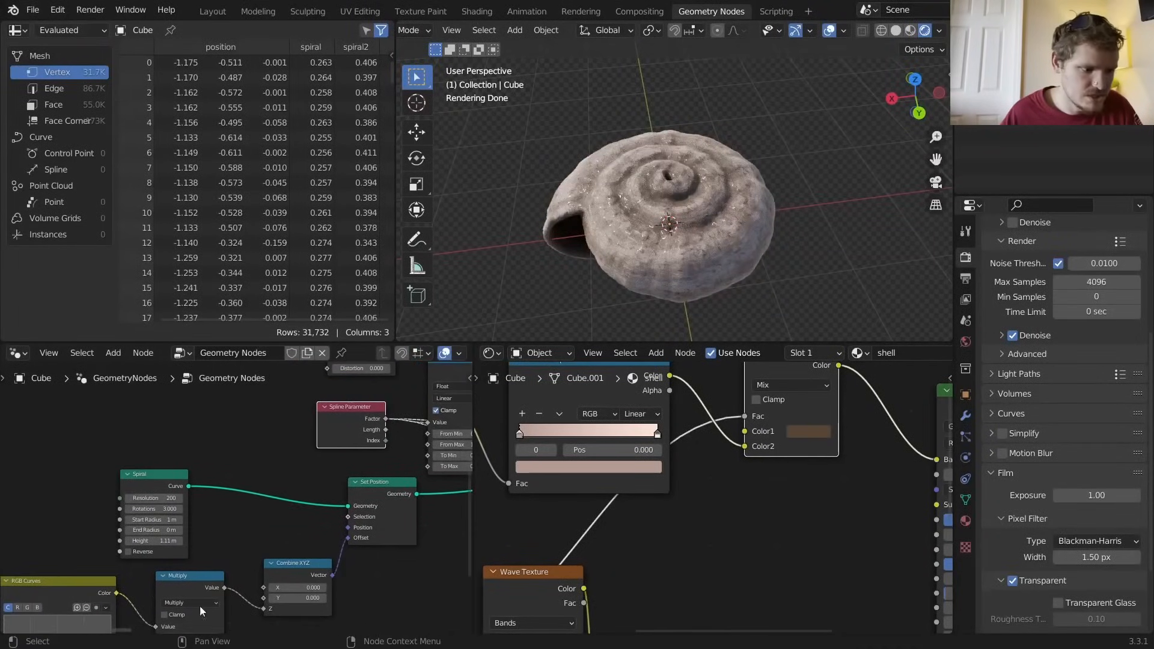
scroll(180, 535, "up", 2)
double_click(139, 513)
type("2")
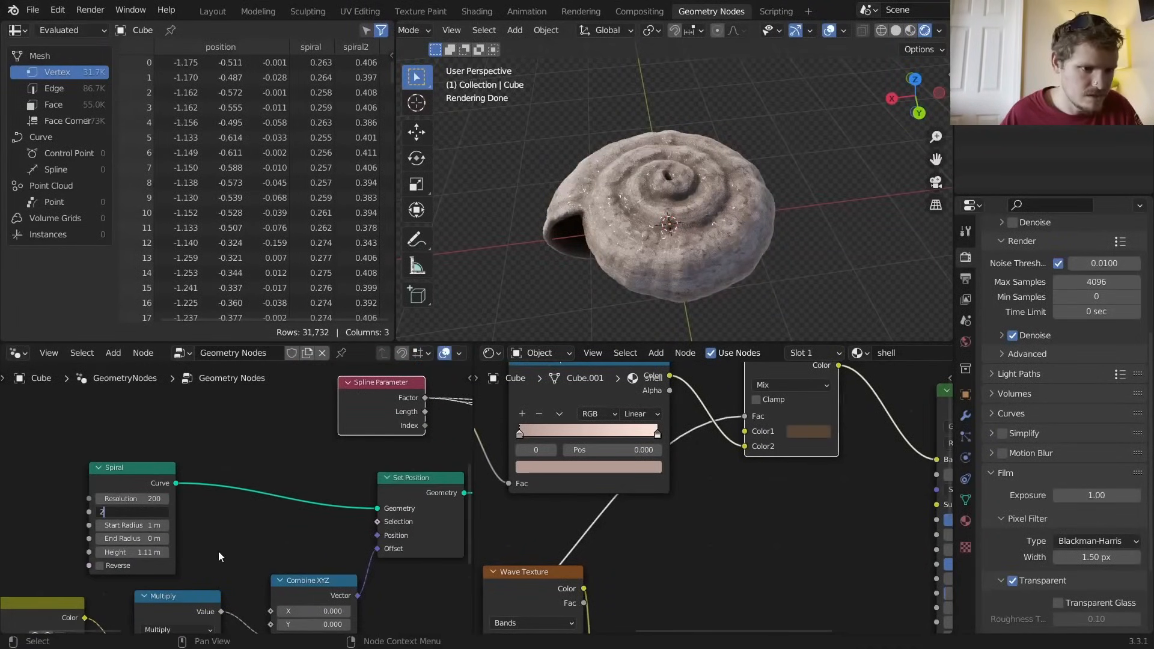
key("Return")
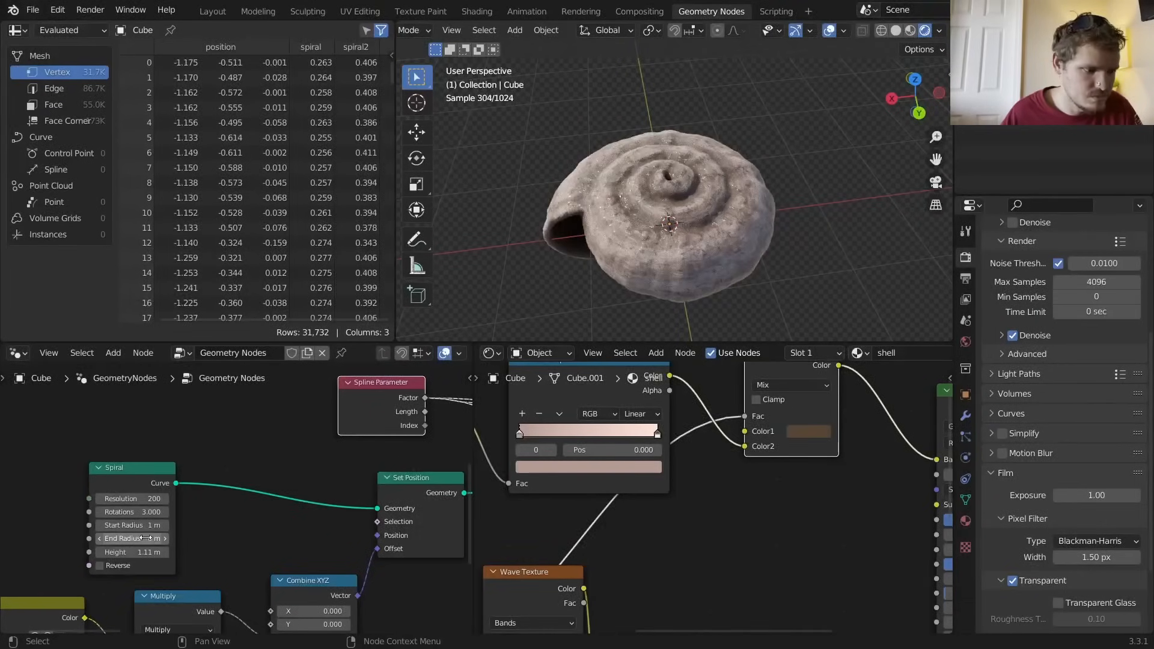
Try adjusting the Spiral node's End Radius slightly and undo the change
mouse_move(146, 535)
left_mouse_down("shift")
mouse_move(163, 535)
mouse_move(143, 535)
left_mouse_up("shift")
key("ctrl+z")
middle_click_drag(229, 543, 153, 536)
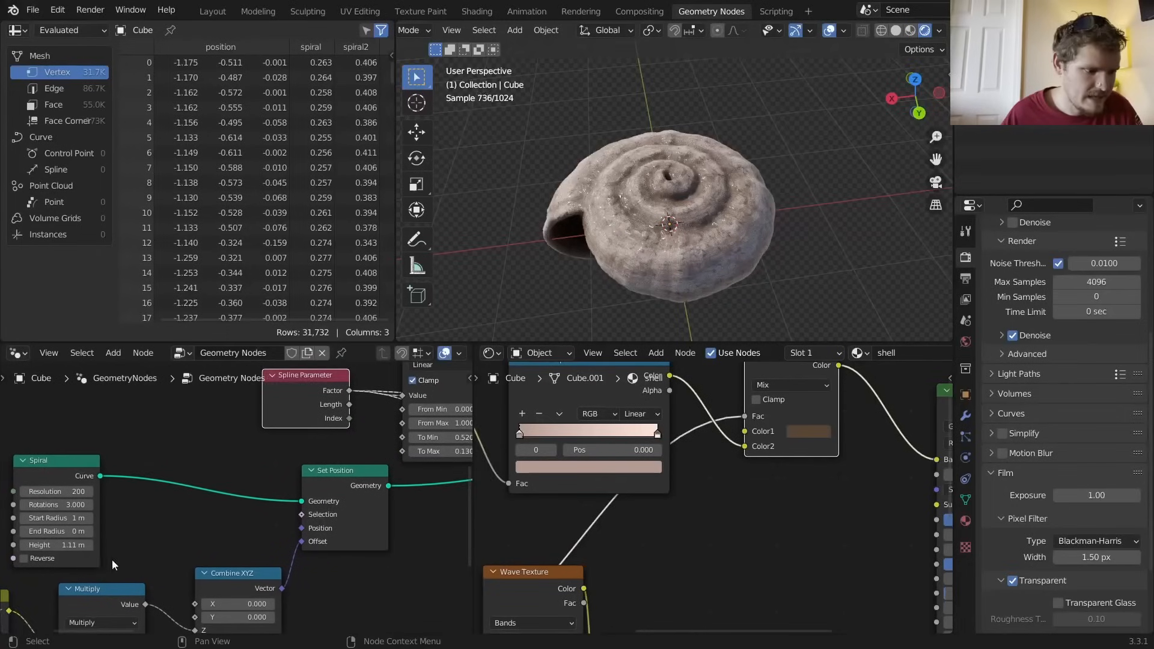
Try raising the Spiral node's Height to about 2.01 m, inspect the stretched shell and undo the change
mouse_move(58, 545)
left_mouse_down("shift")
mouse_move(83, 544)
mouse_move(71, 549)
left_mouse_up("shift")
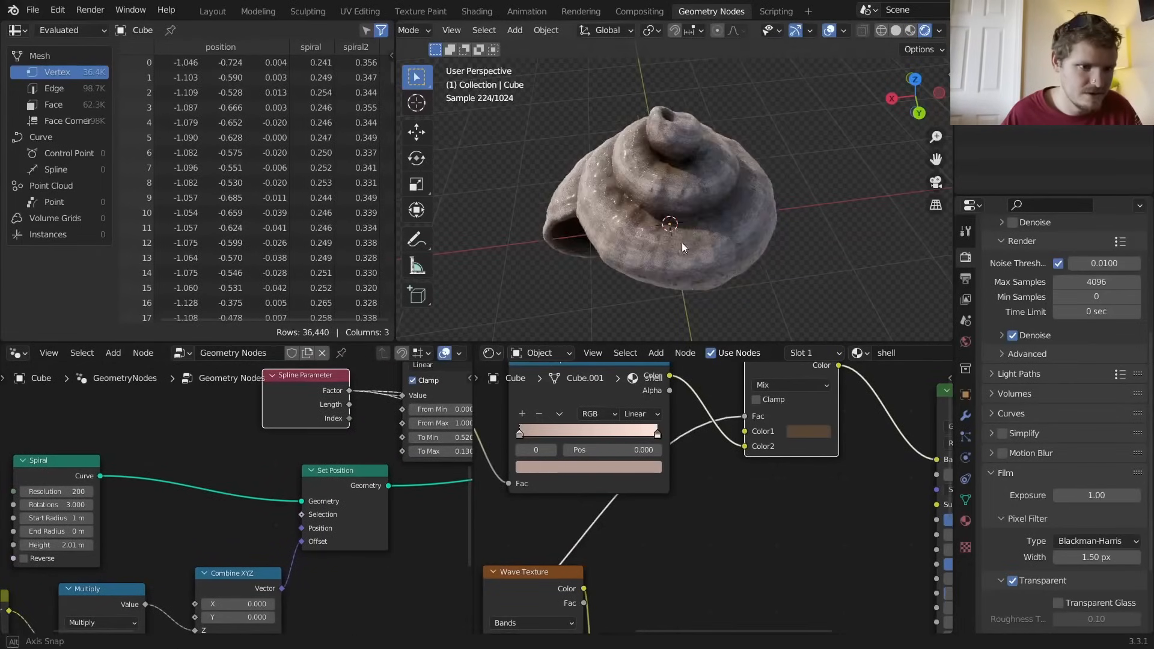
middle_click_drag(681, 242, 770, 187)
middle_click_drag(667, 312, 759, 237)
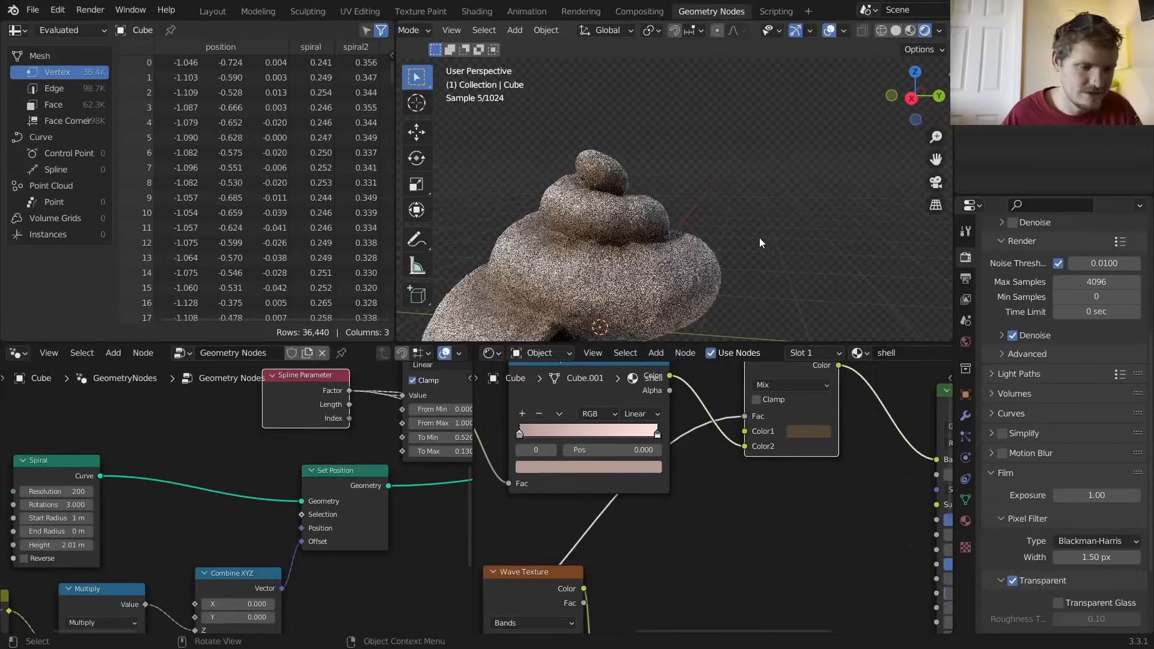
key("ctrl+z")
key("ctrl+z")
Try a Voxel Amount of 64 on the Mesh to Volume node, check the shell's surface and undo the change
scroll(344, 460, "down", 8)
middle_click_drag(425, 461, 1, 486)
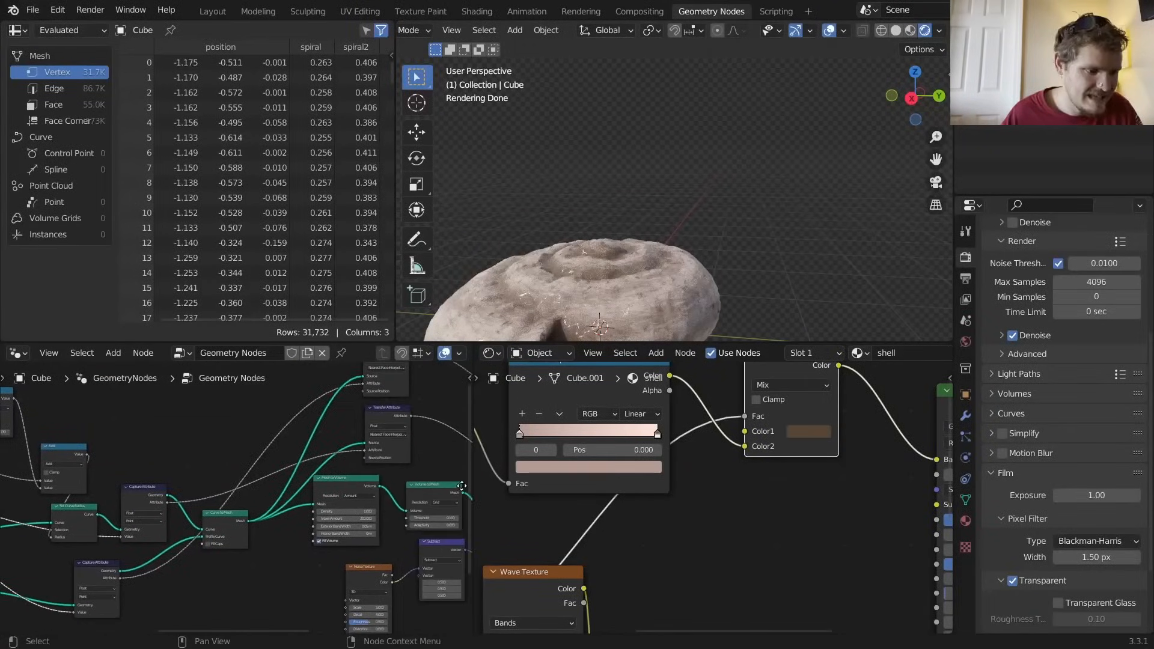
left_click(361, 516)
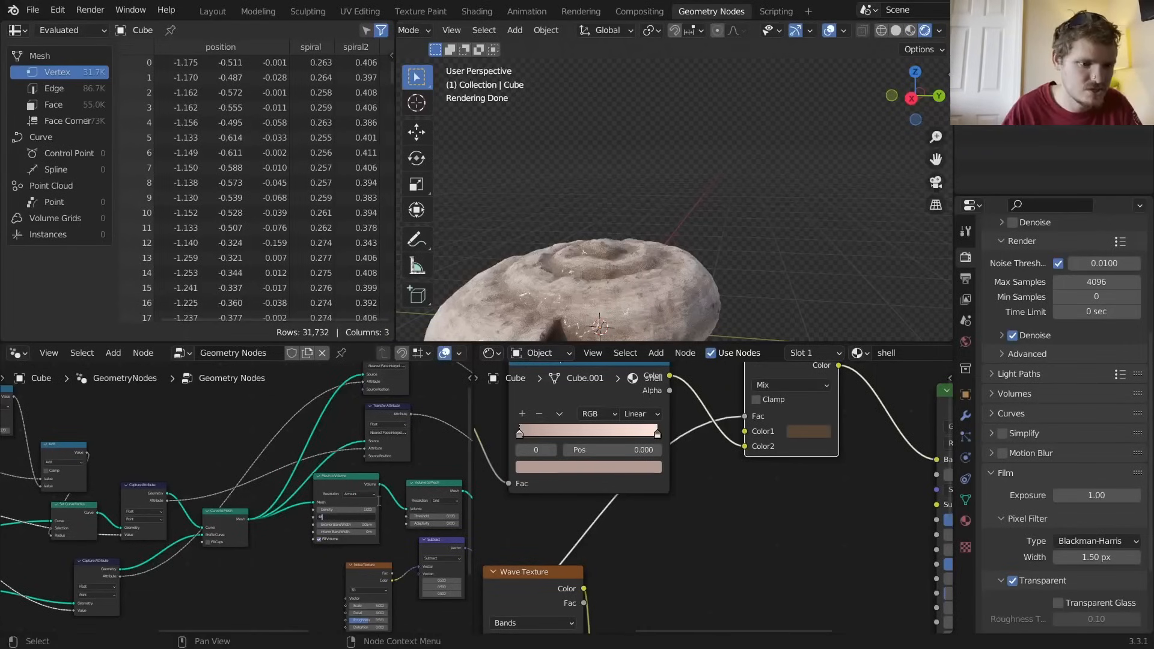
type("6")
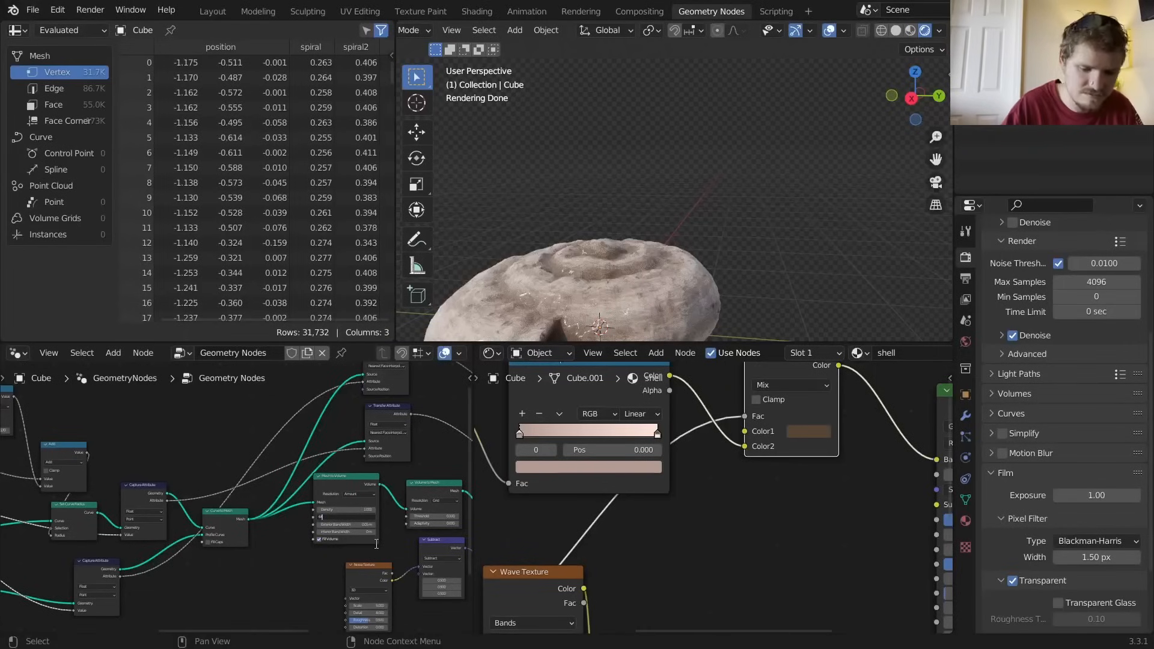
type("4")
key("Return")
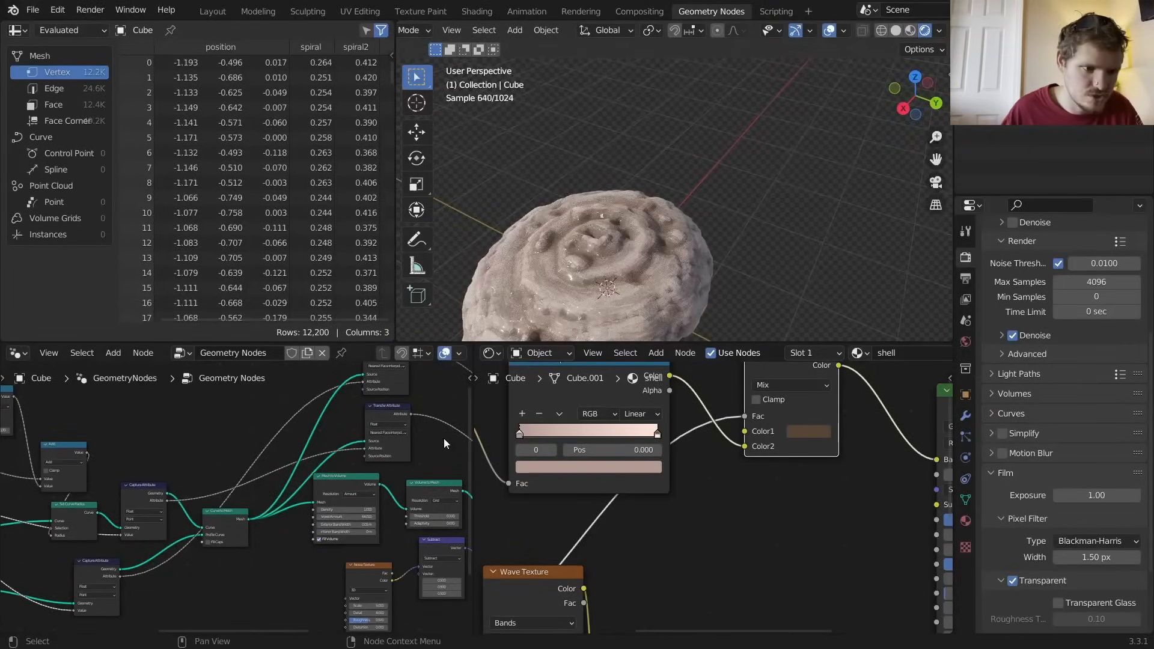
key("ctrl+z")
Set the Voxel Amount of the Mesh to Volume node to 250
middle_click_drag(372, 511, 372, 487)
scroll(384, 490, "up", 4)
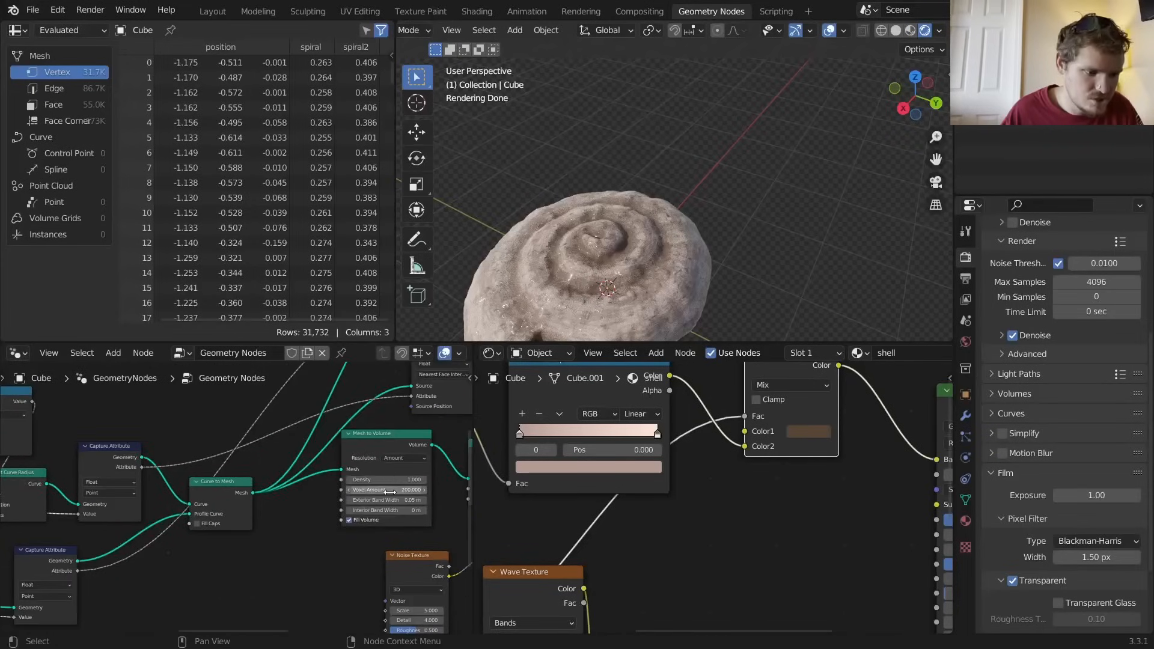
left_click(390, 493)
type("250")
key("Return")
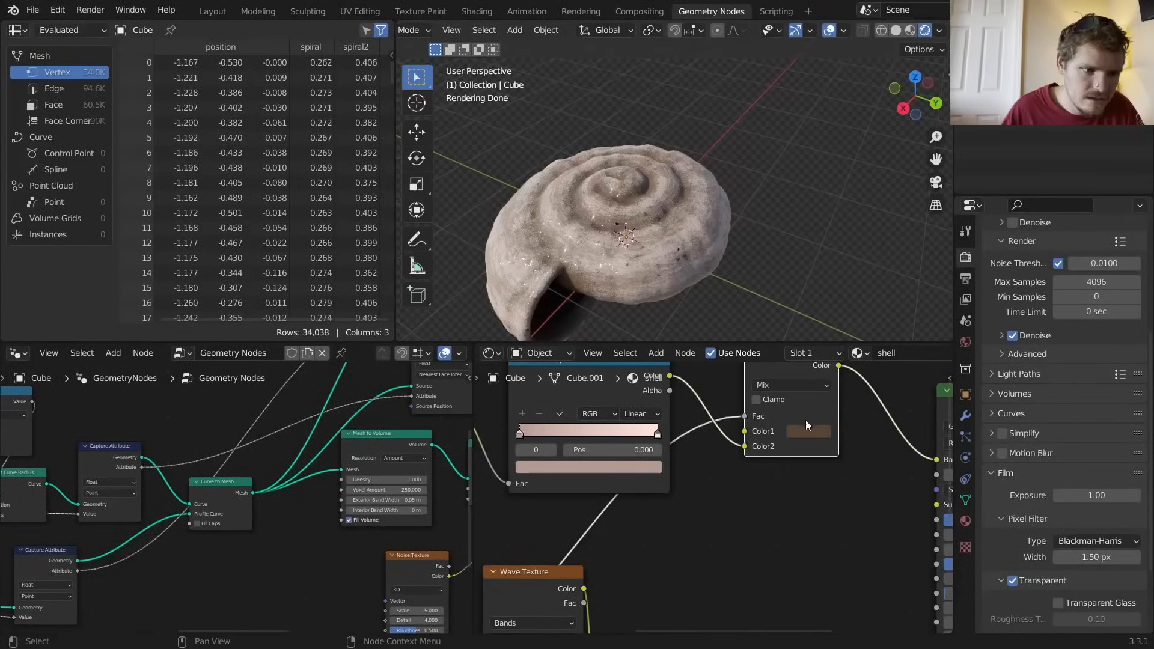
Darken the brown Color1 of the shell material's Mix node to a brightness value of 0.047
middle_click_drag(805, 420, 616, 473)
left_click(619, 471)
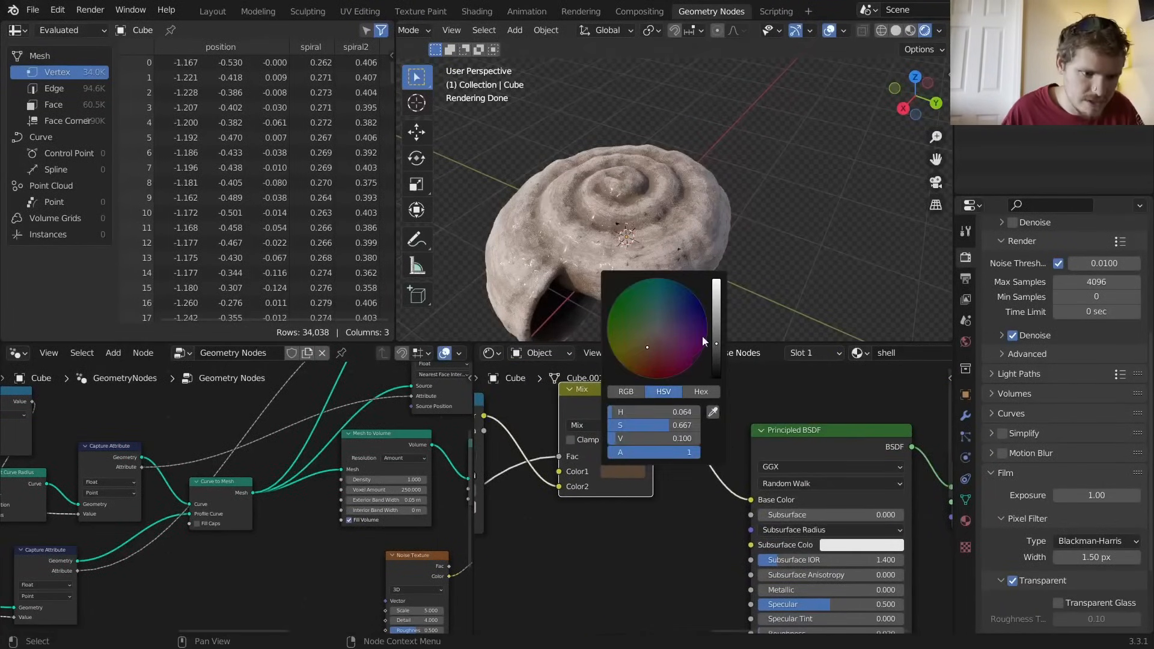
left_click(716, 355)
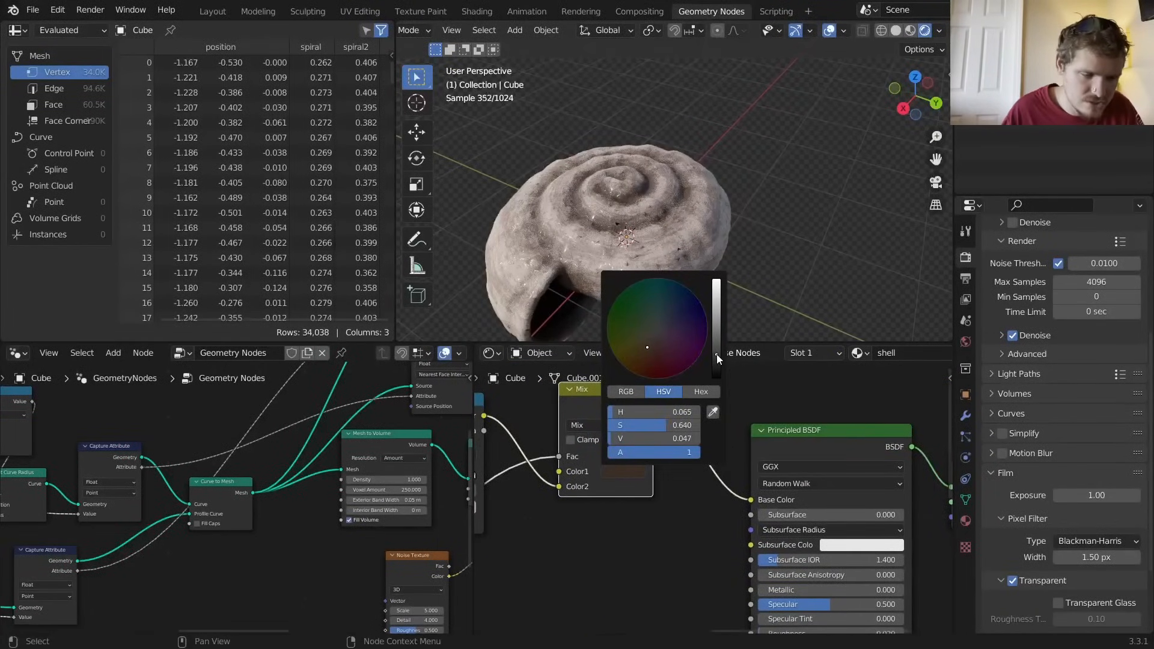
middle_click_drag(627, 171, 626, 201)
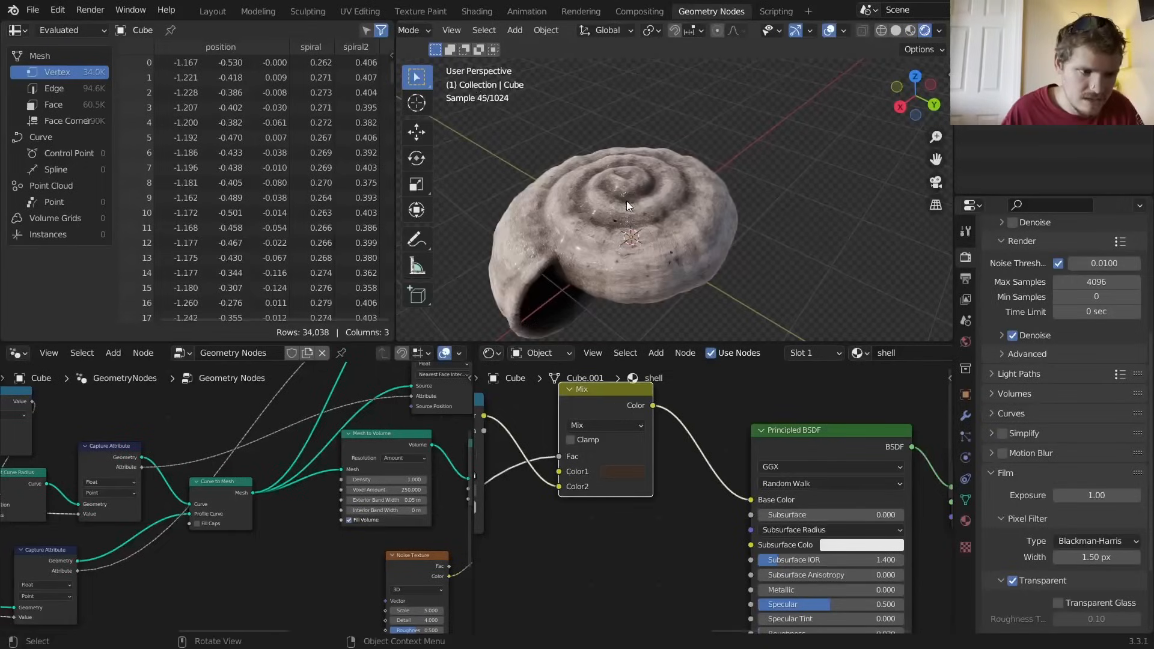
Add a Star curve node below Curve Circle and connect it to the profile's Capture Attribute in place of the circle
middle_click_drag(469, 458, 31, 382)
middle_click_drag(360, 421, 244, 529)
scroll(362, 499, "up", 5)
key("shift+a")
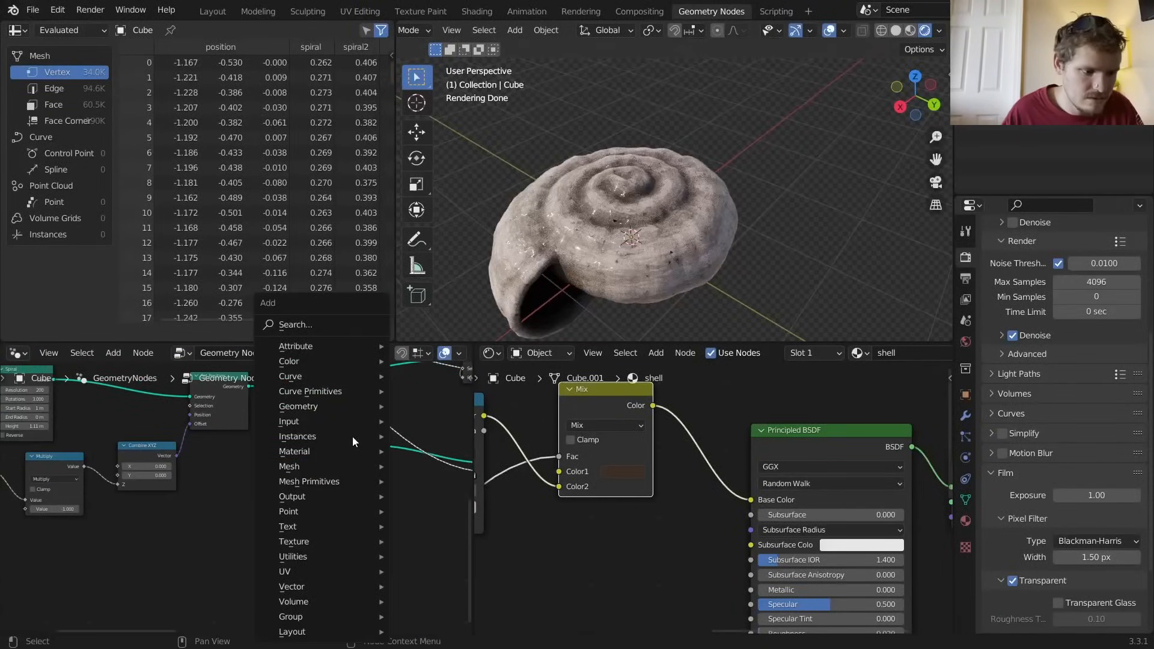
left_click(295, 324)
type("star")
key("Return")
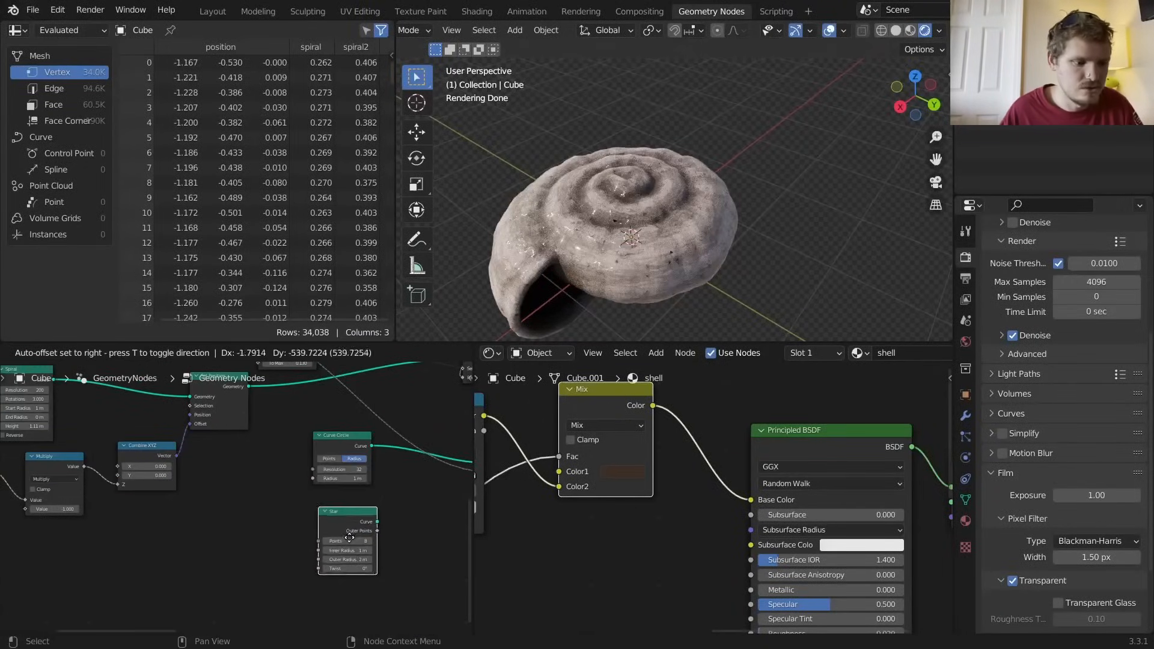
left_click(276, 525)
middle_click_drag(276, 525, 224, 533)
left_click_drag(246, 523, 356, 465)
Insert a Fillet Curve node between the Star node and the profile's Capture Attribute node
middle_click_drag(319, 494, 355, 447)
key("shift+a")
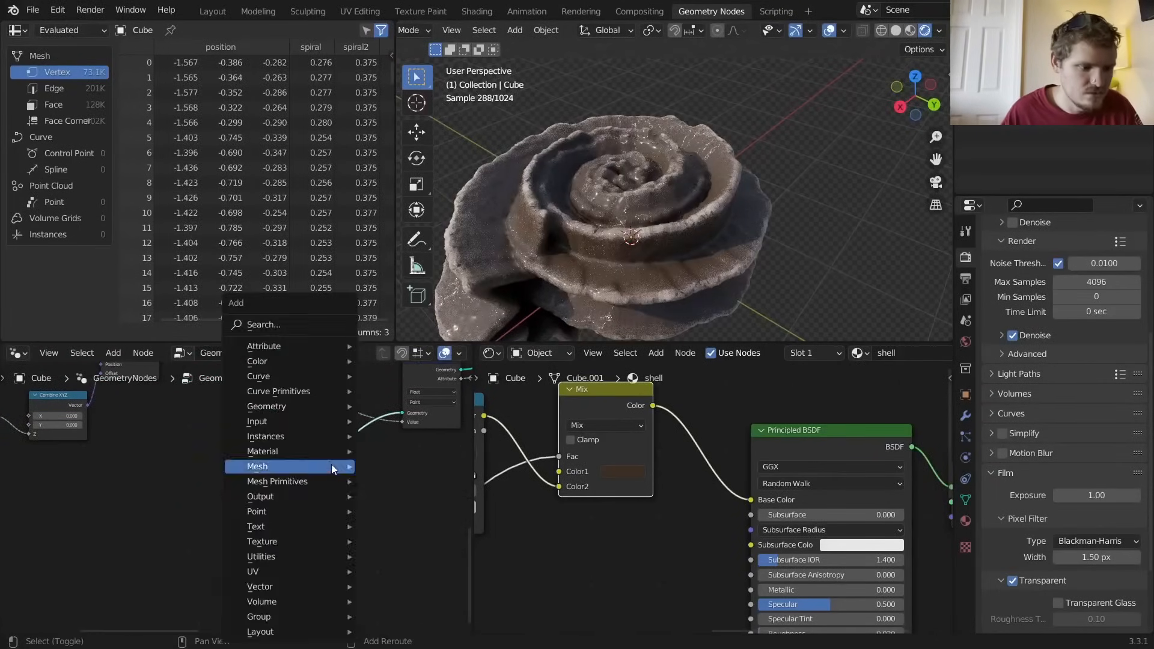
left_click(295, 324)
type("fil")
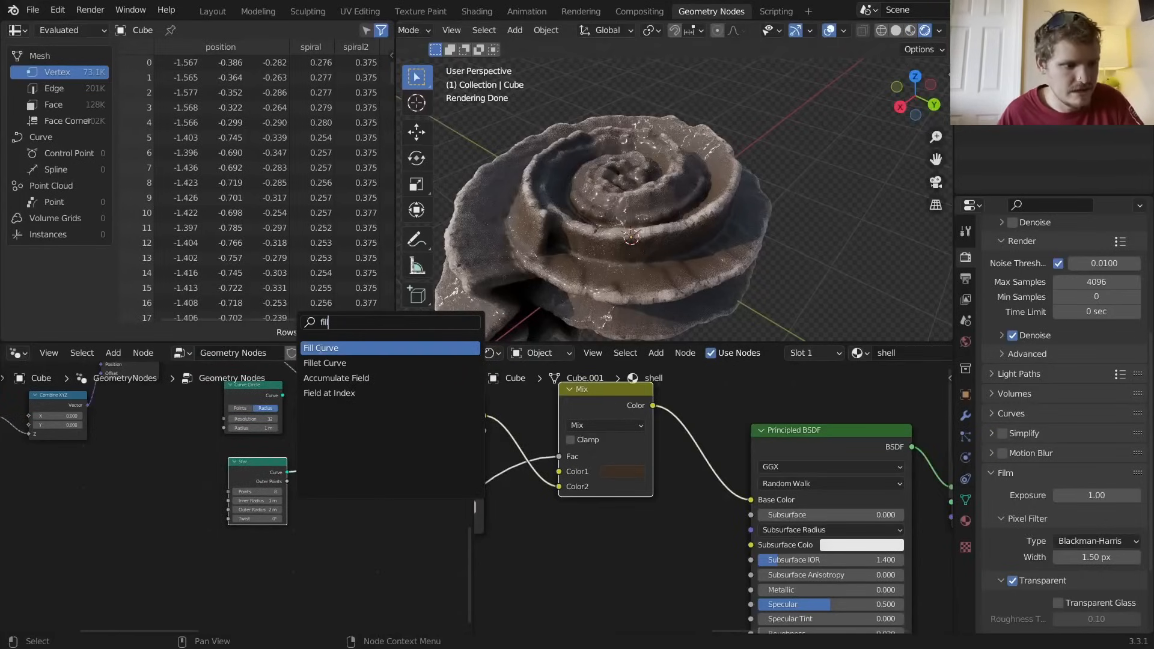
left_click(325, 362)
left_click(354, 465)
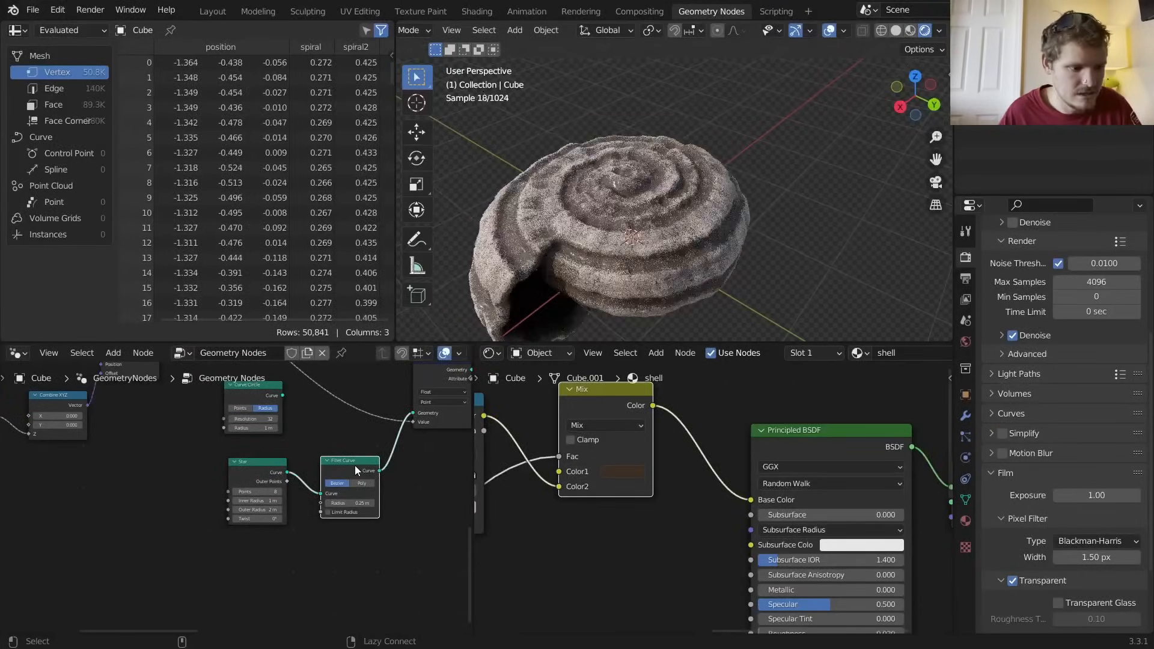
Set Fillet Curve to Poly with a count of 5 and a 0.23 m radius, and reconnect the last node to the group output
mouse_move(358, 503)
left_mouse_down()
mouse_move(336, 503)
mouse_move(394, 506)
left_mouse_up()
left_click(362, 483)
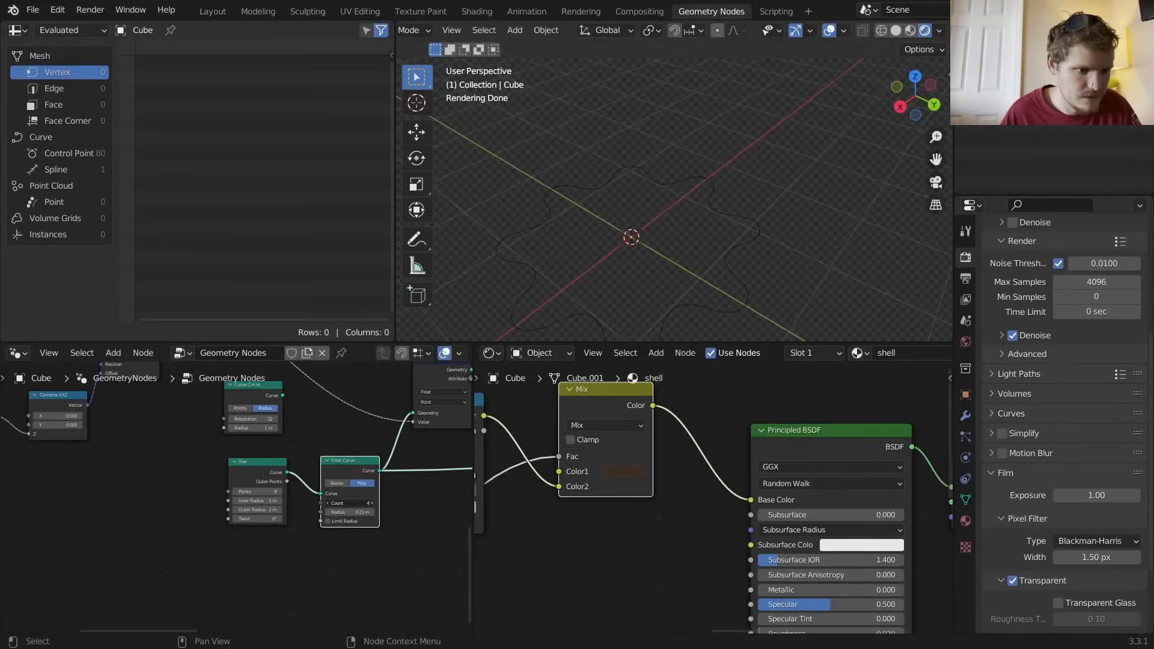
scroll(352, 500, "down", 3)
middle_click_drag(390, 473, 1, 549)
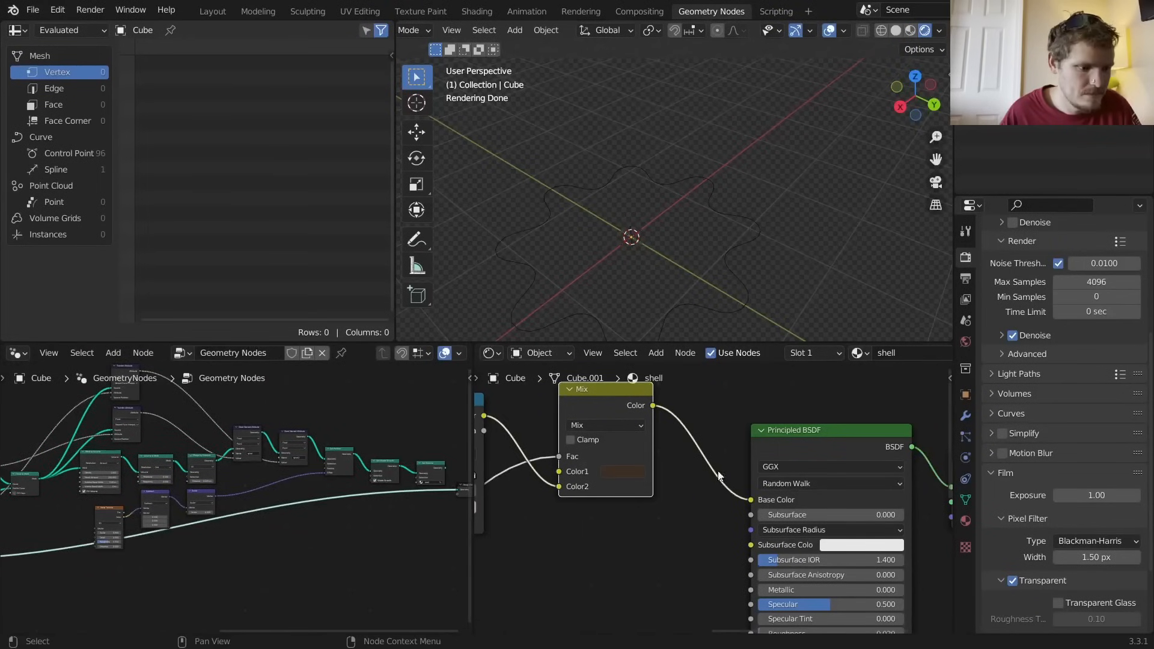
left_click(433, 473, "ctrl+shift")
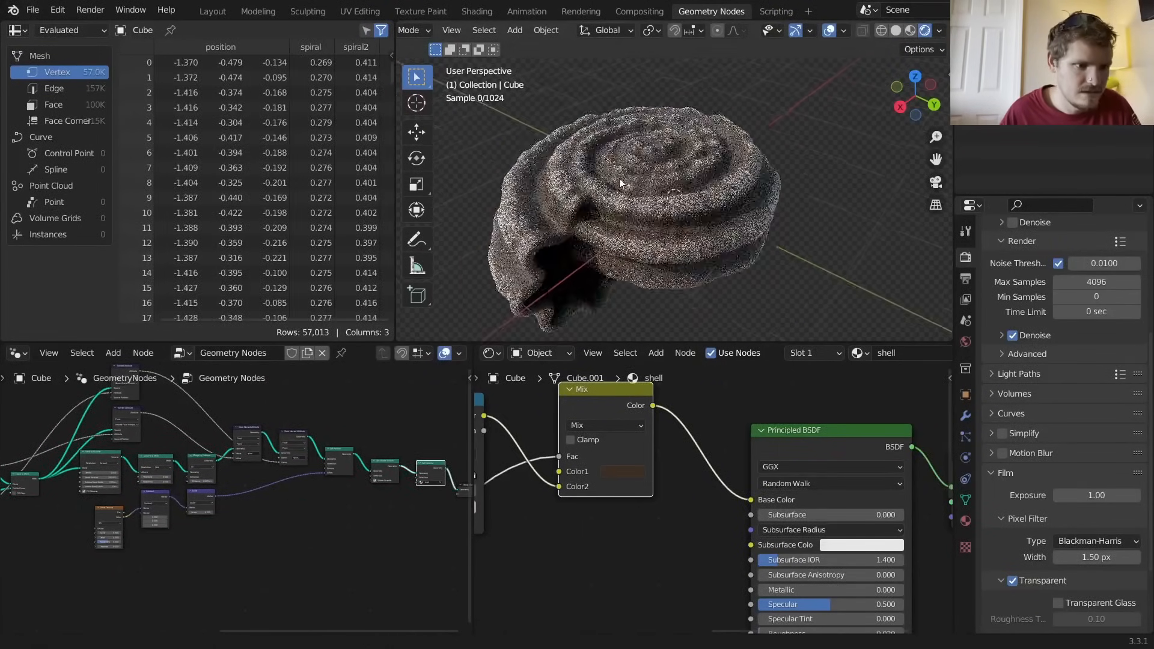
Set the Star node's Inner Radius to 0.5 m and Outer Radius to 1 m
middle_click_drag(196, 499, 287, 492)
scroll(240, 511, "up", 5)
middle_click_drag(239, 548, 469, 448)
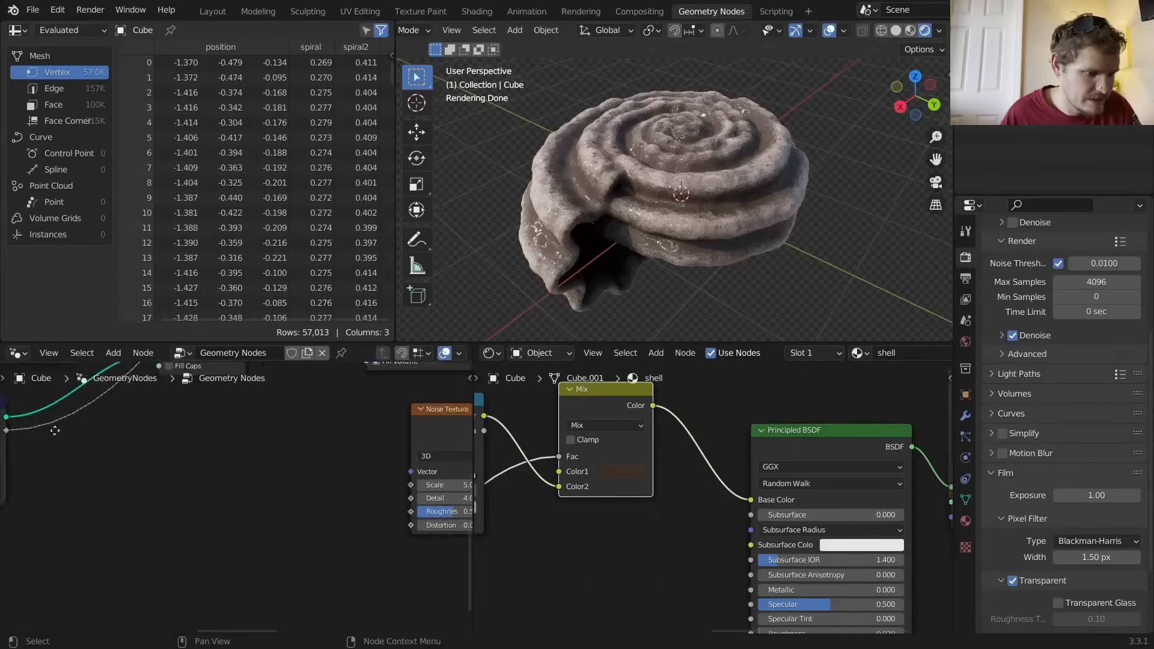
scroll(45, 475, "down", 2)
middle_click_drag(45, 481, 402, 460)
scroll(241, 523, "up", 5)
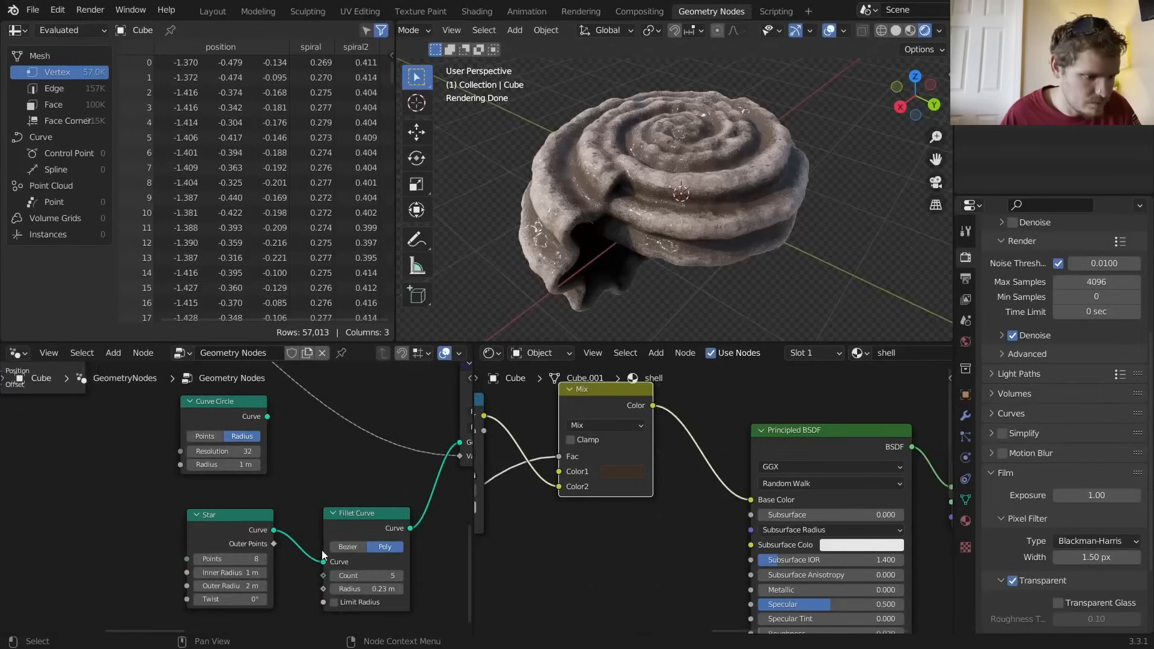
left_click(246, 573)
type(".5")
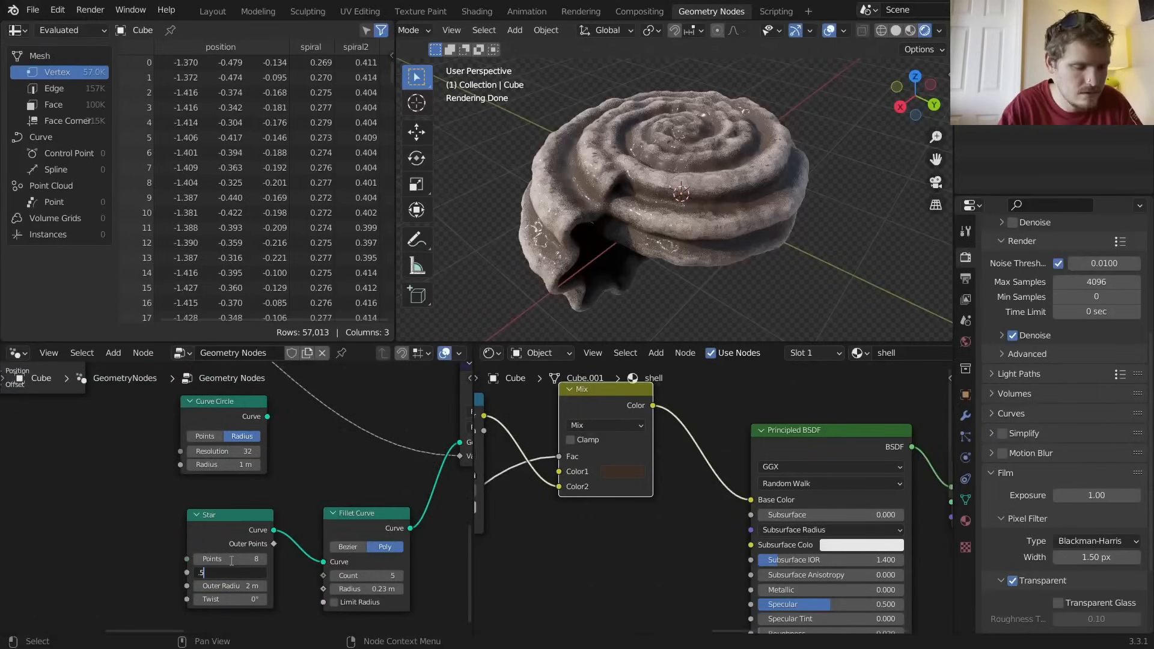
key("Tab")
type("1")
key("Return")
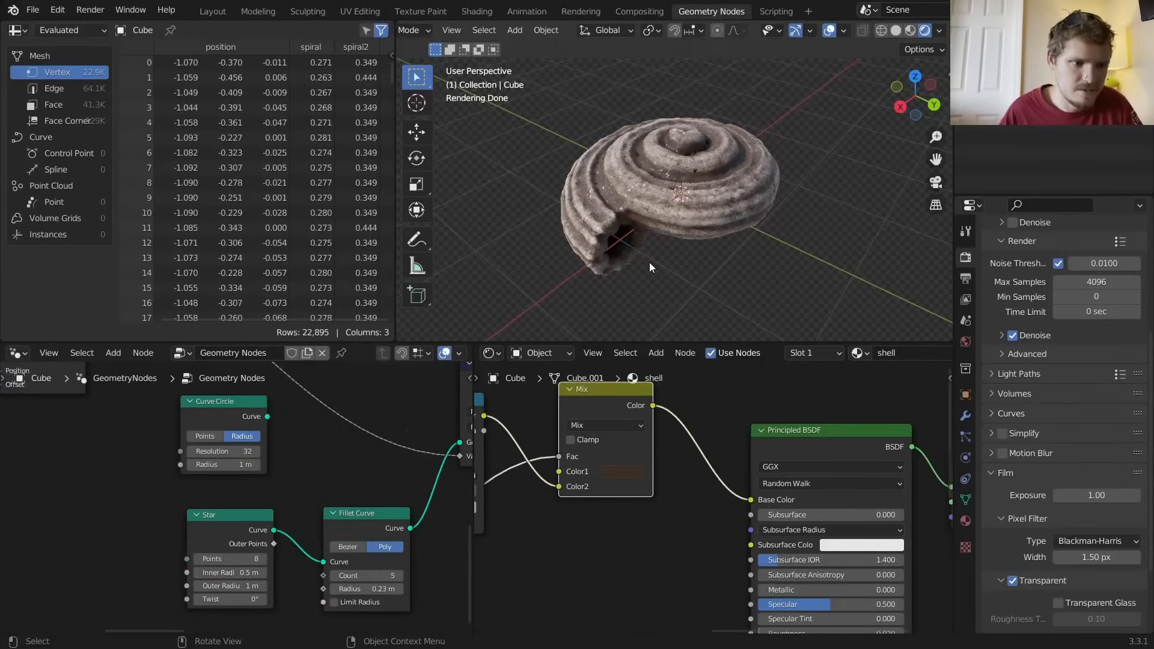
Make room beside the Set Curve Radius node and insert a Set Curve Tilt node directly after it
scroll(381, 503, "down", 3)
middle_click_drag(358, 368, 368, 468)
left_click_drag(368, 467, 294, 476)
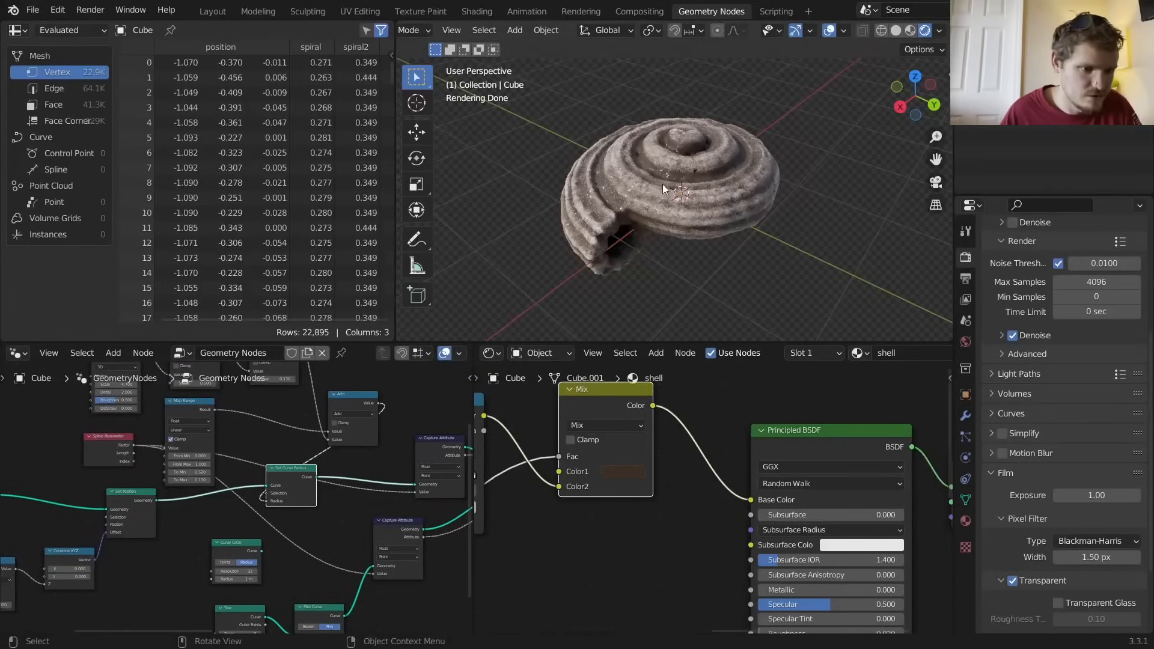
scroll(360, 470, "up", 2)
key("shift+a")
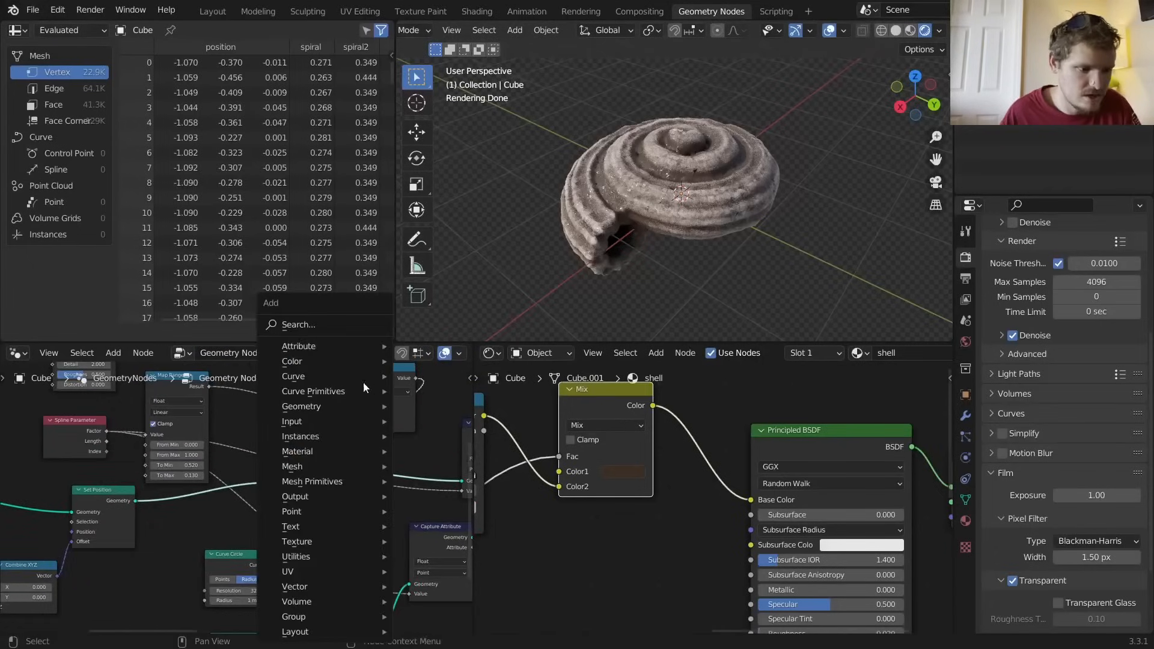
left_click(344, 319)
type("tilt")
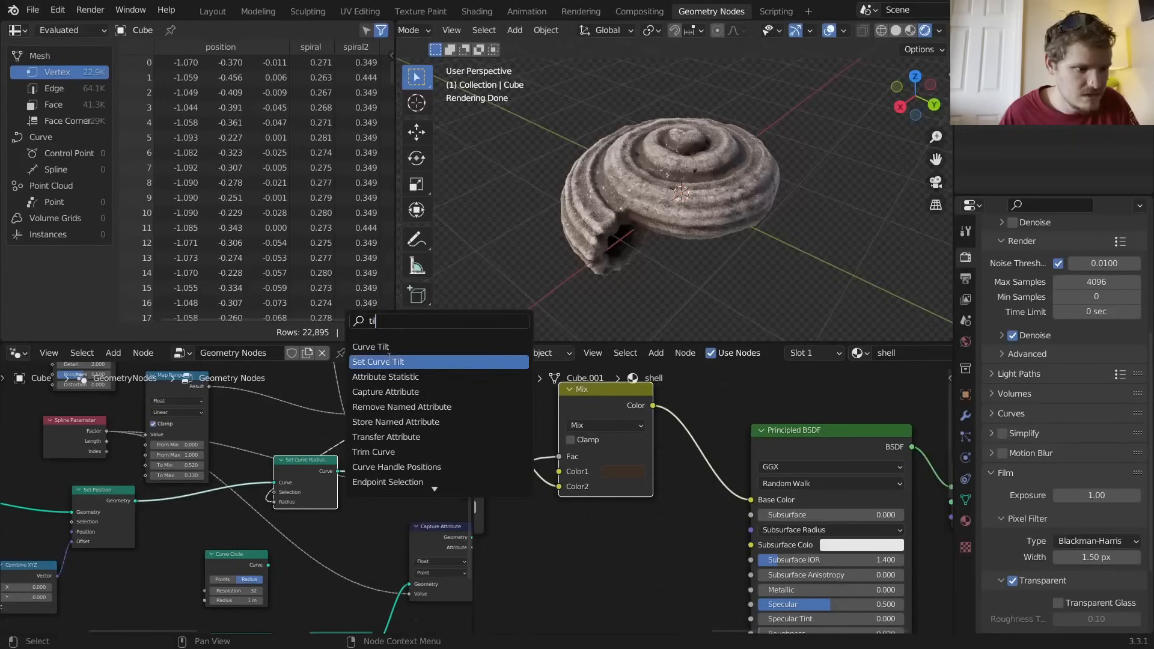
left_click(388, 362)
left_click(425, 489)
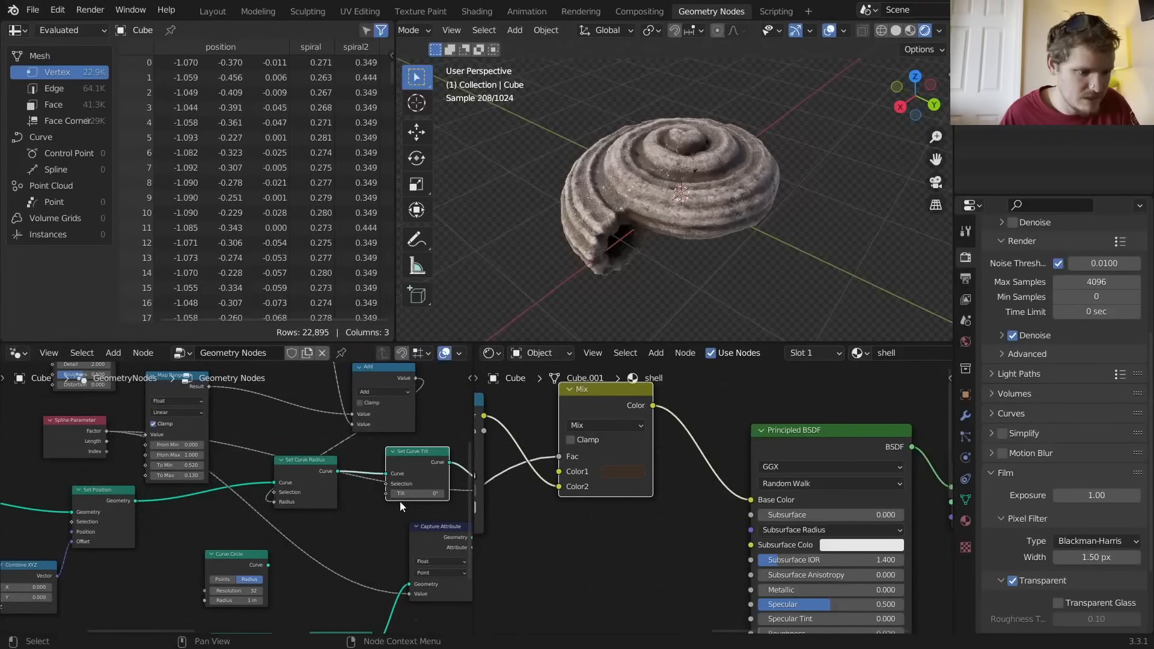
Switch the viewport to solid shading and drive the Set Curve Tilt node's Tilt with the Spline Parameter's Factor
left_click_drag(399, 493, 421, 493)
key("Escape")
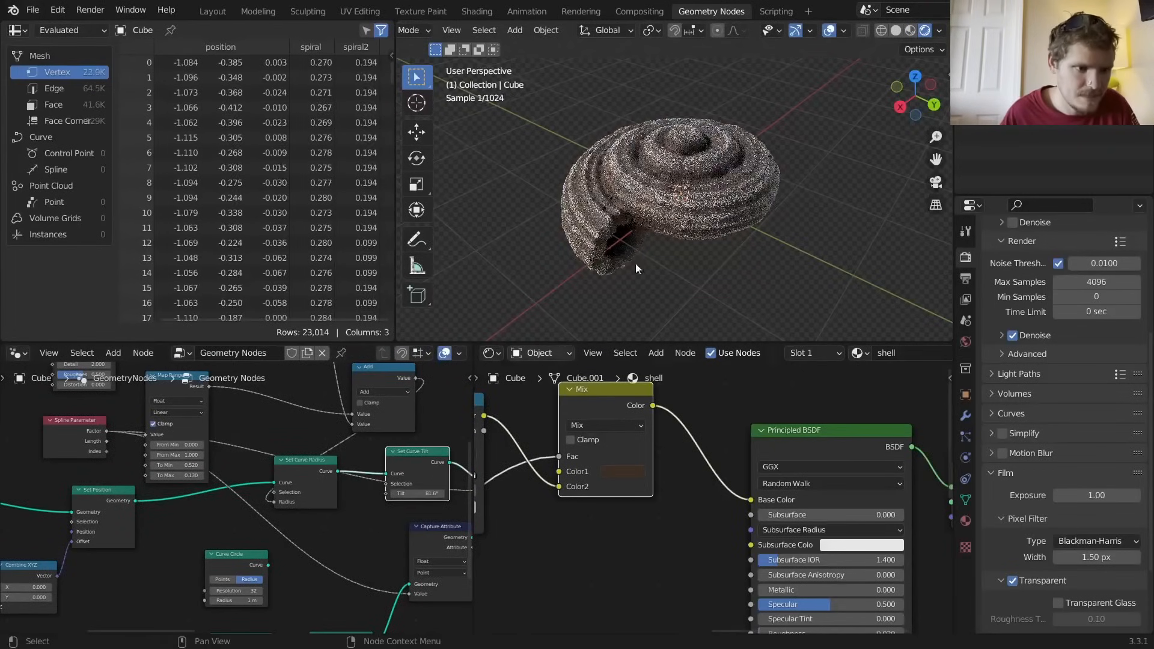
left_click(895, 30)
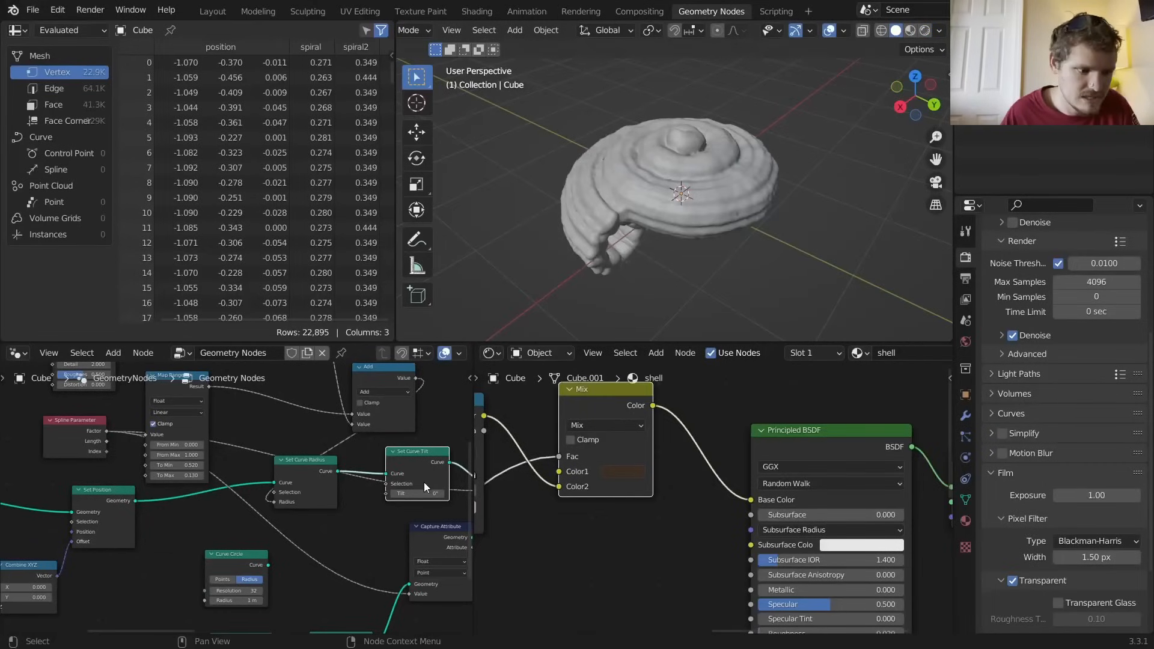
left_click_drag(423, 493, 107, 431)
key("ctrl+z")
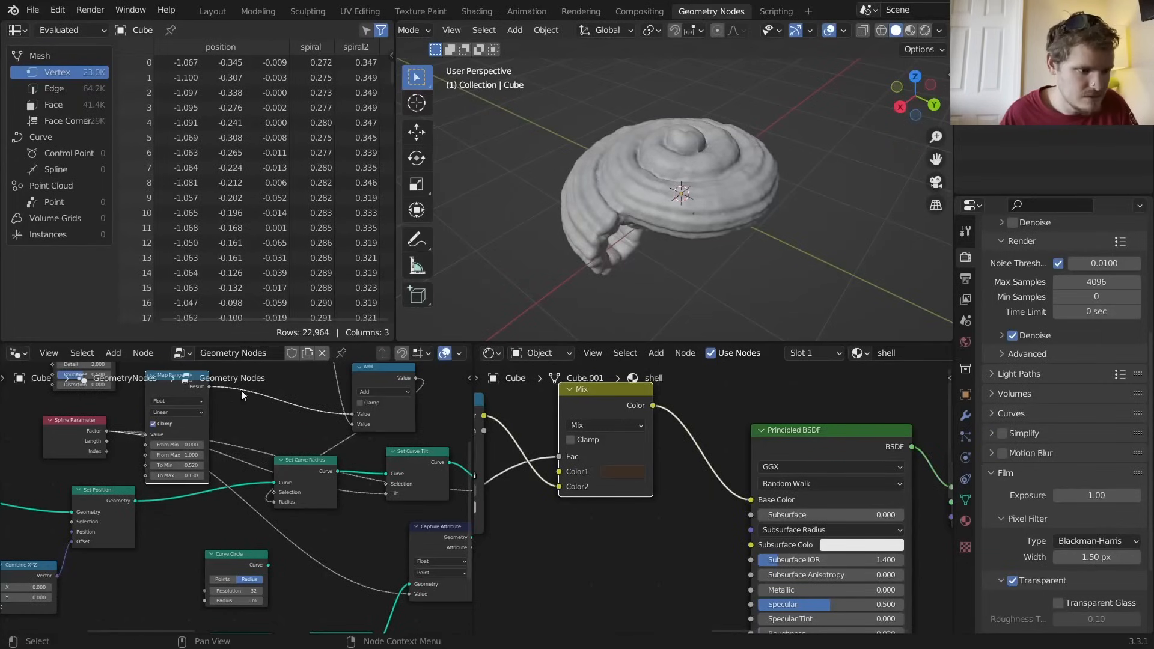
Place a duplicate of the Add node on the link from Factor to Tilt and change its operation to Multiply
left_click(380, 382)
key("shift+d")
left_click(312, 501)
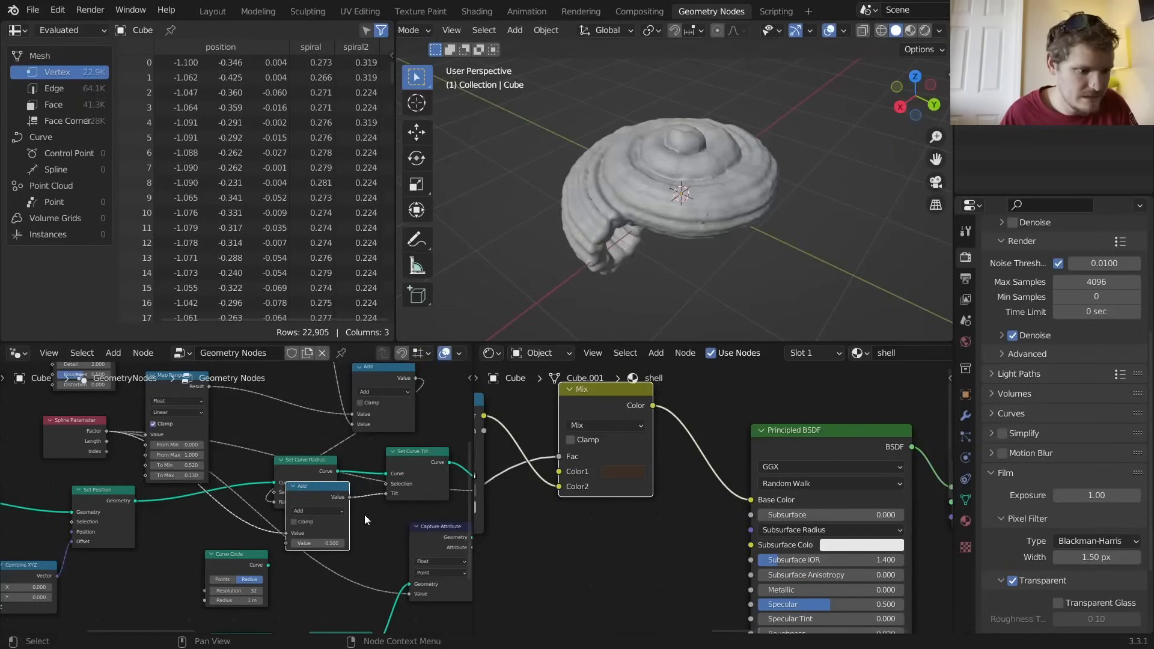
left_click(318, 511)
left_click(317, 545)
Try a Tilt multiplier of 5, and raise it to 15 to twist the shell's ridges more strongly
left_click(317, 545)
type("5")
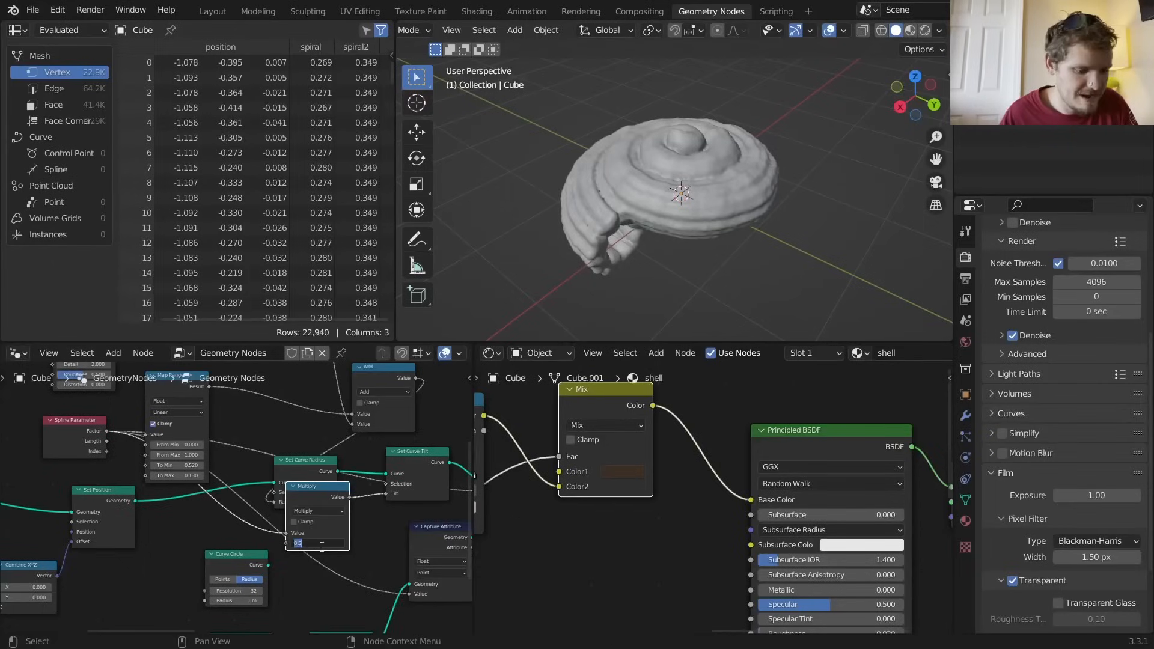
key("Return")
left_click(340, 547)
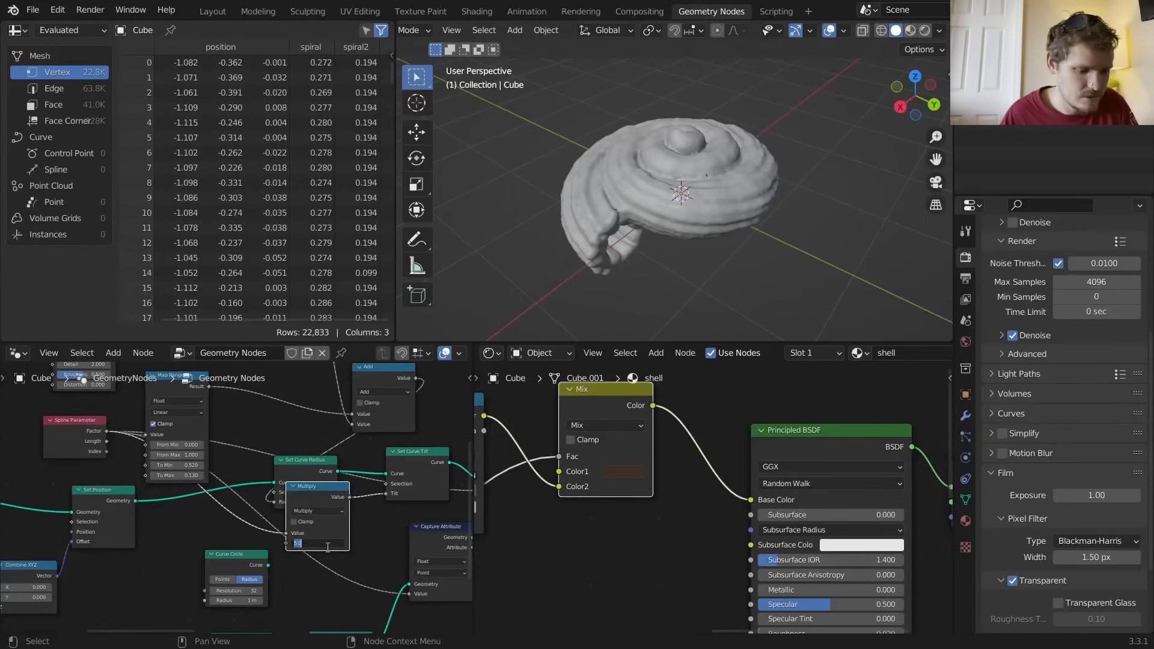
type("15")
key("Return")
Return the viewport to rendered shading and inspect the twisted ridges around the shell
middle_click_drag(691, 288, 589, 301)
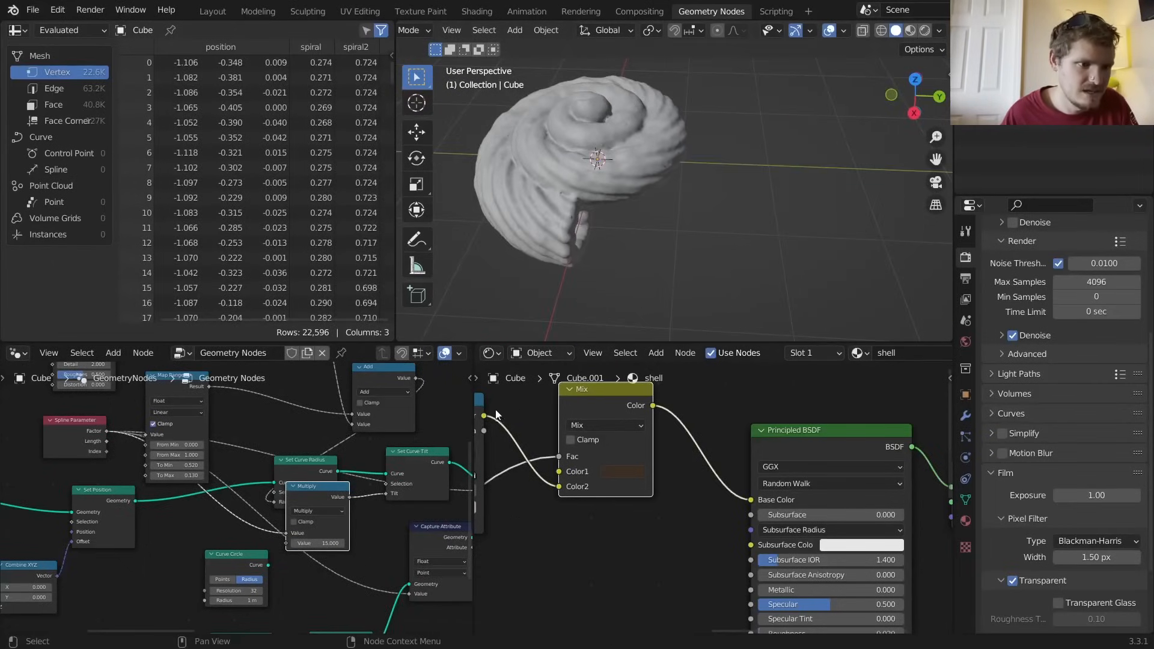
left_click(924, 31)
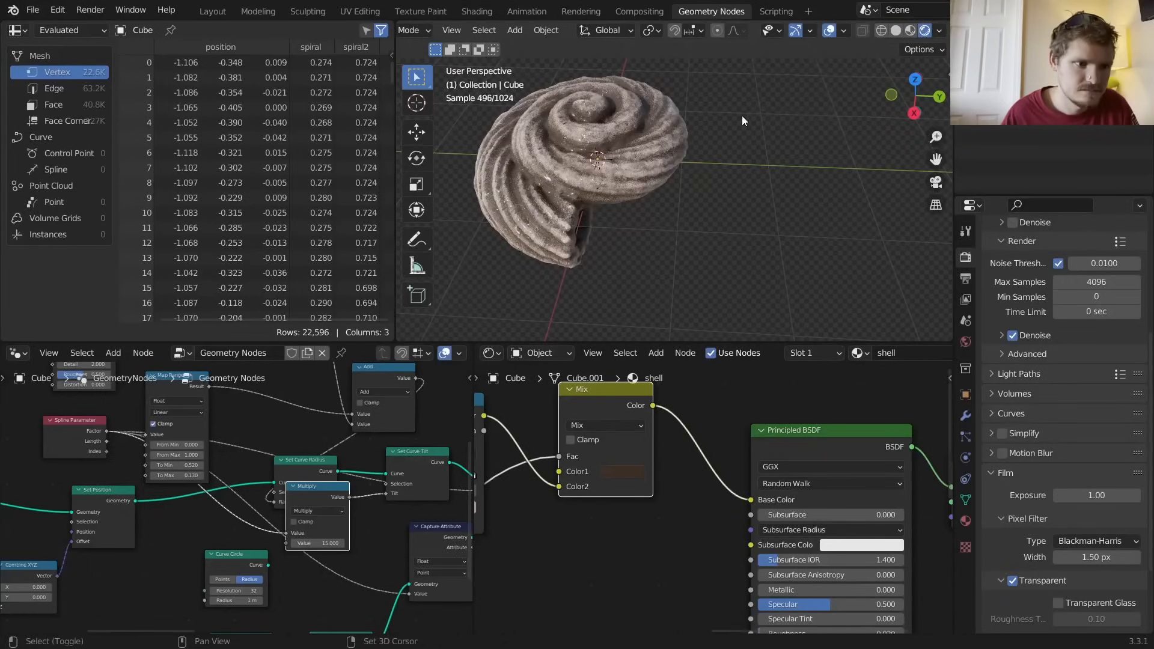
middle_click_drag(741, 115, 550, 120)
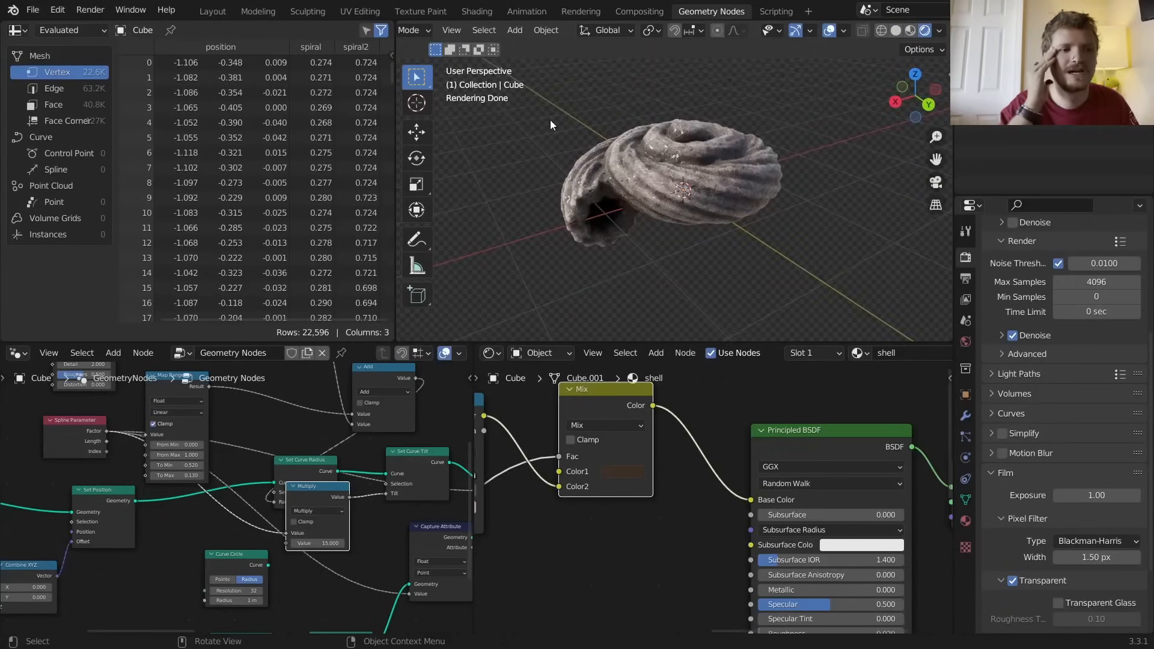
Set the Star node's Inner Radius to 0.75 m and check the softened ridges on the shell
middle_click_drag(233, 520, 280, 386)
left_click(299, 546)
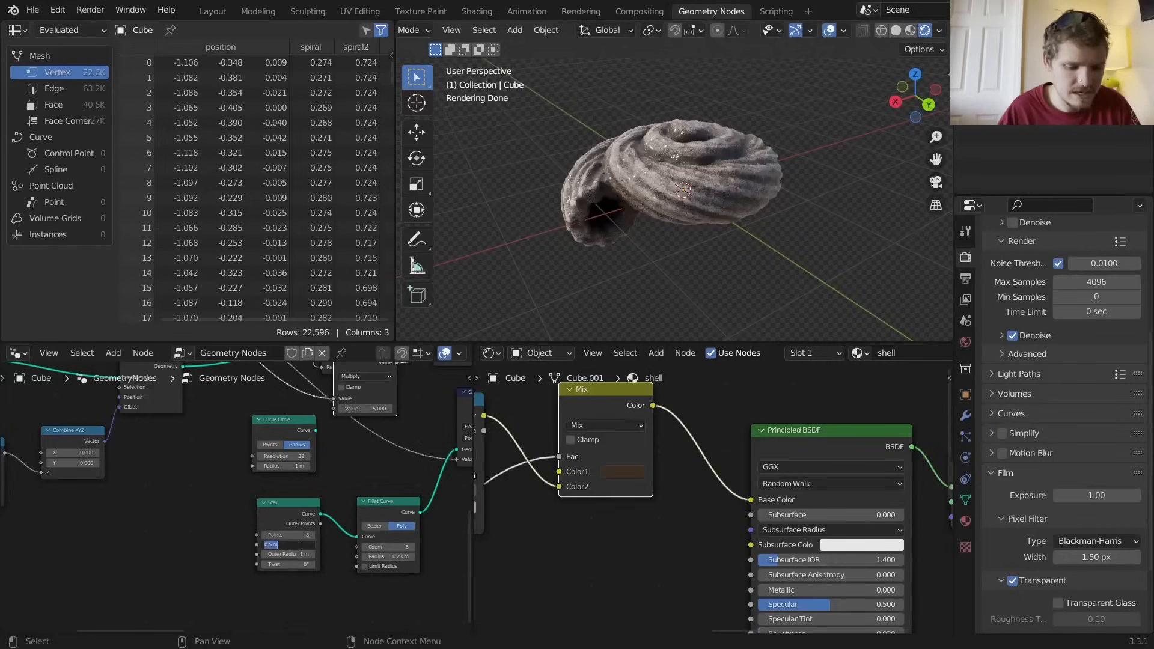
type(".75")
key("Return")
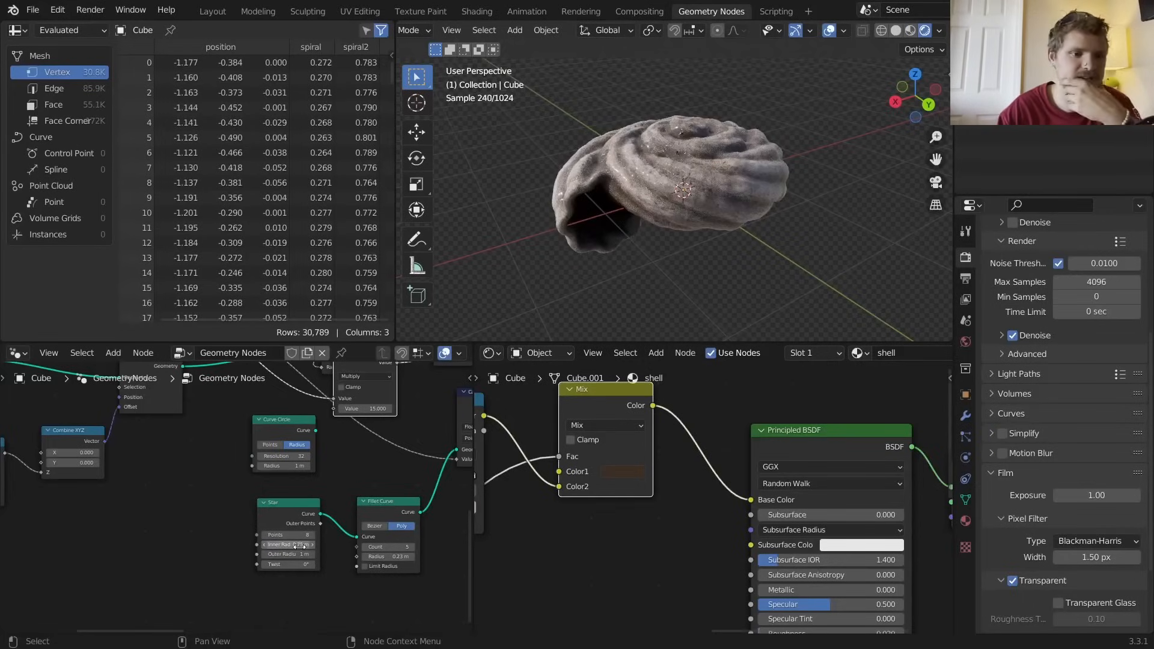
middle_click_drag(614, 230, 640, 265)
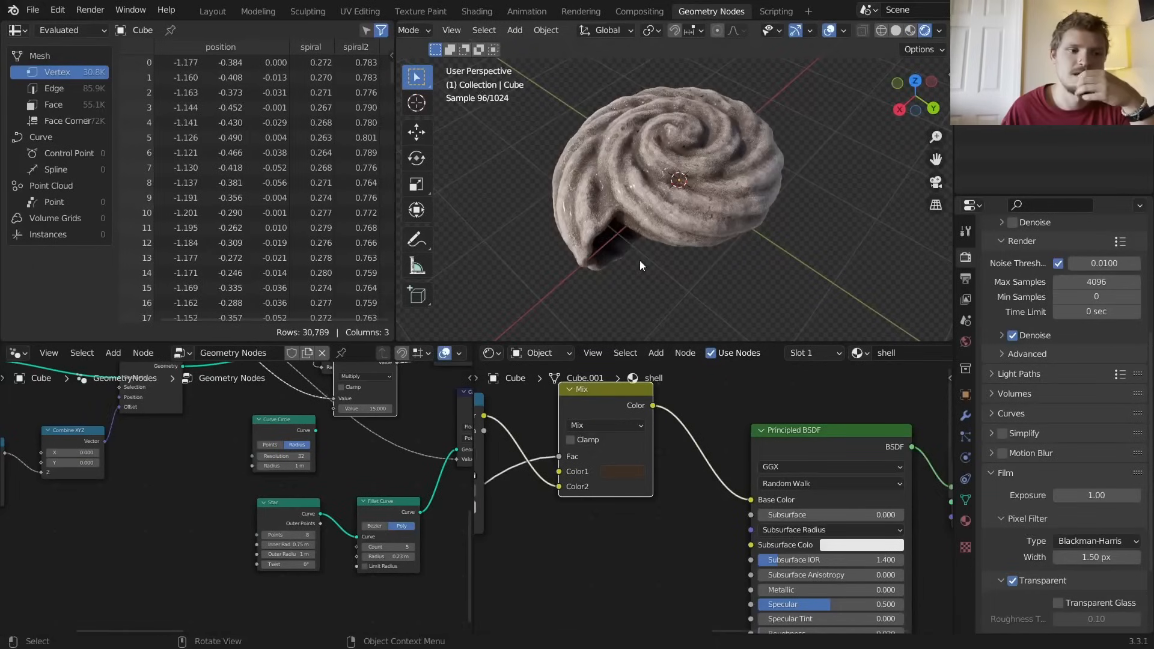